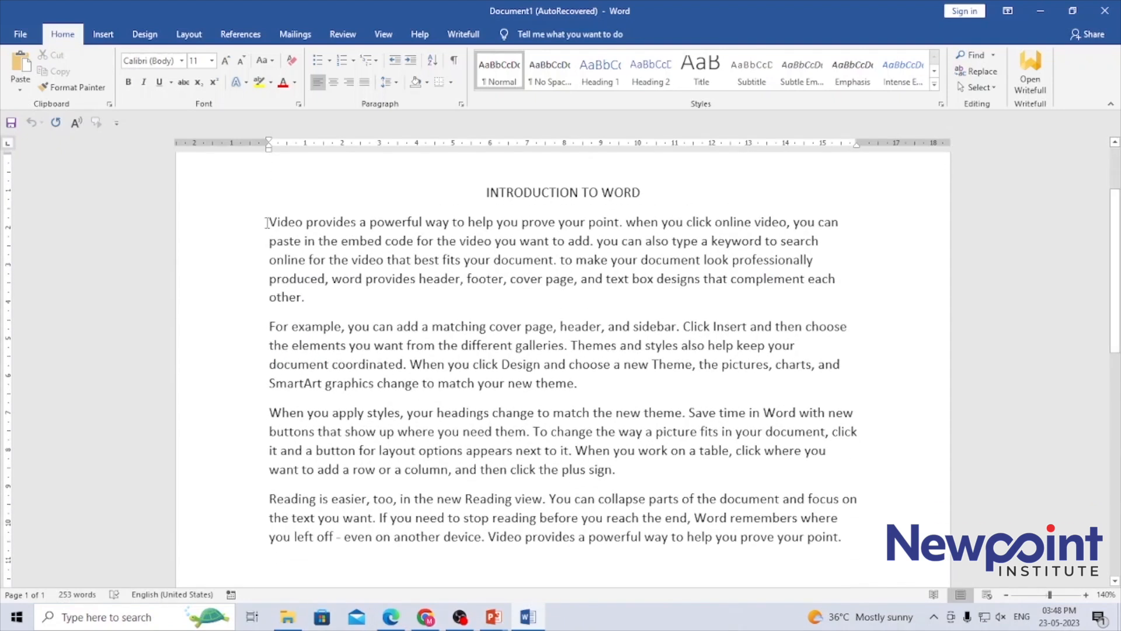
# Step: Select the four body paragraphs below the heading and check the left and right margin markers on the ruler
pyautogui.moveTo(267, 221); pyautogui.dragTo(846, 539)
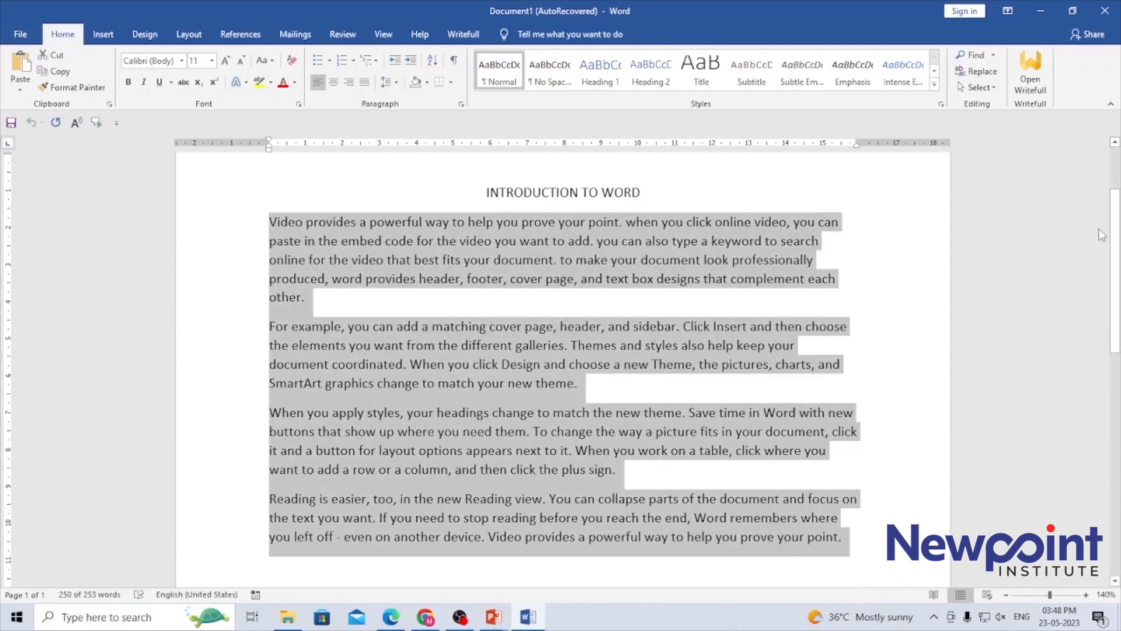
pyautogui.scroll(1, 1118, 224)
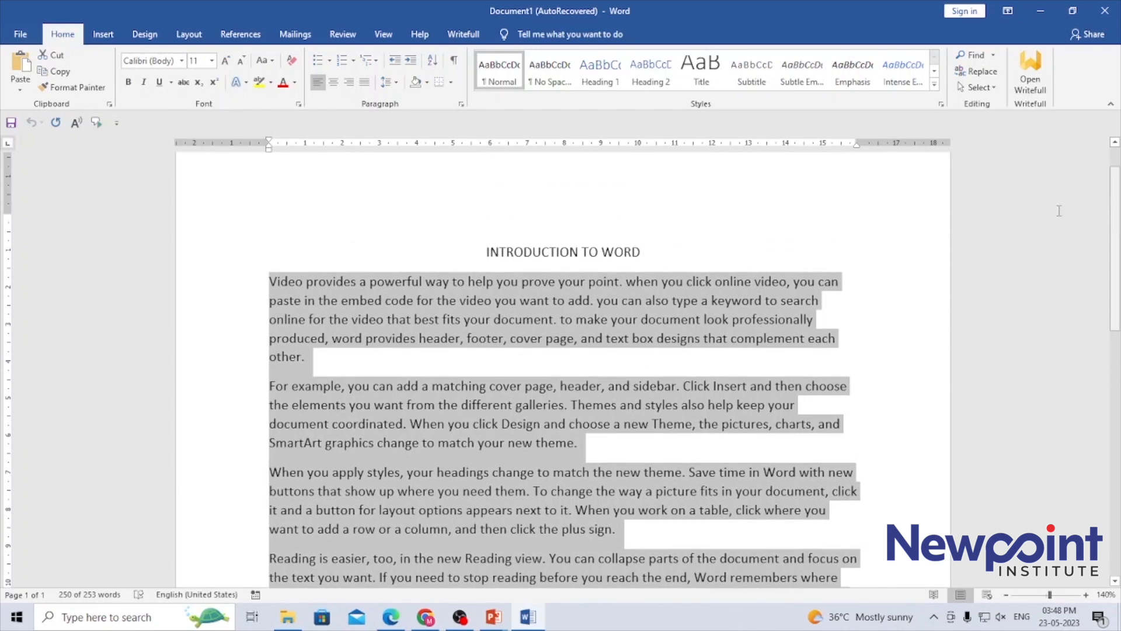
pyautogui.click(470, 320)
pyautogui.scroll(-1, 1119, 261)
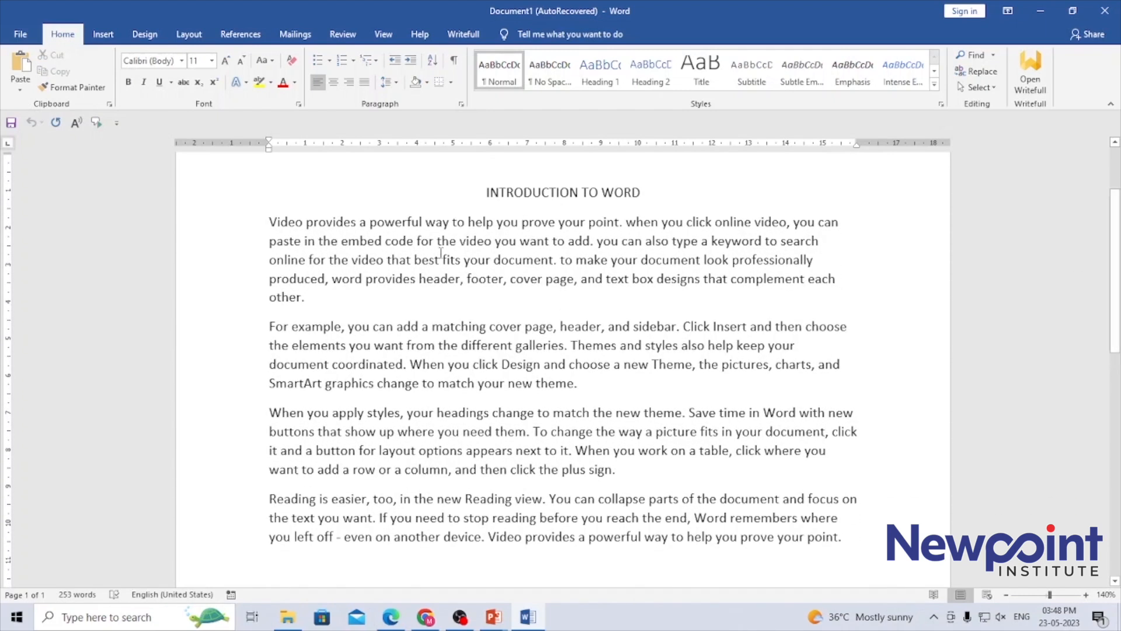
pyautogui.moveTo(270, 221); pyautogui.dragTo(844, 539)
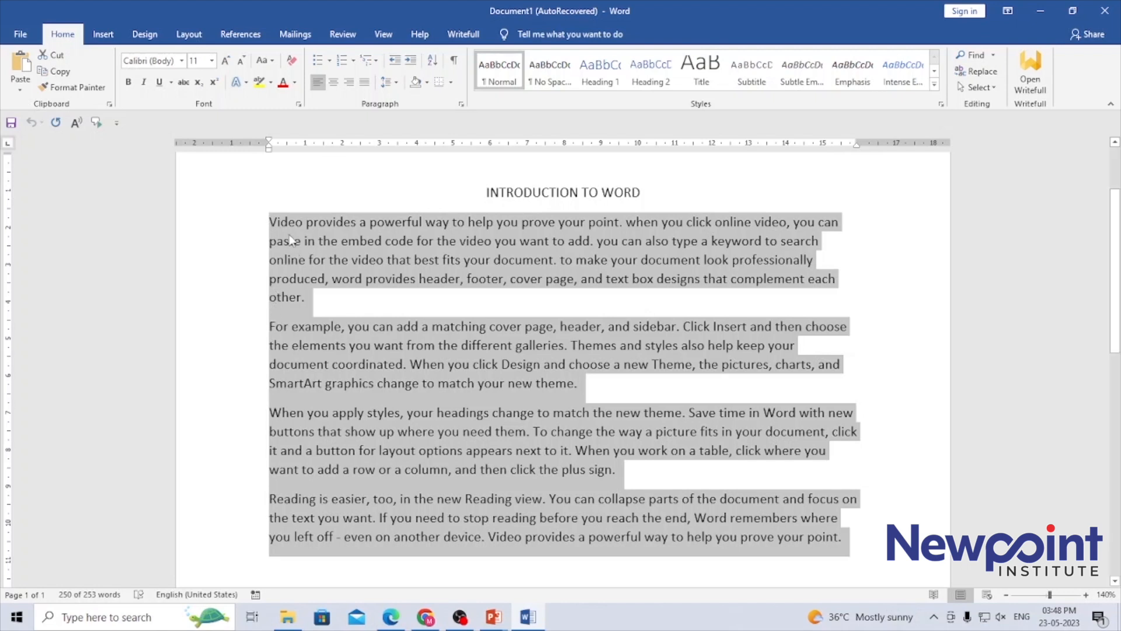
pyautogui.moveTo(268, 147); pyautogui.dragTo(269, 147)
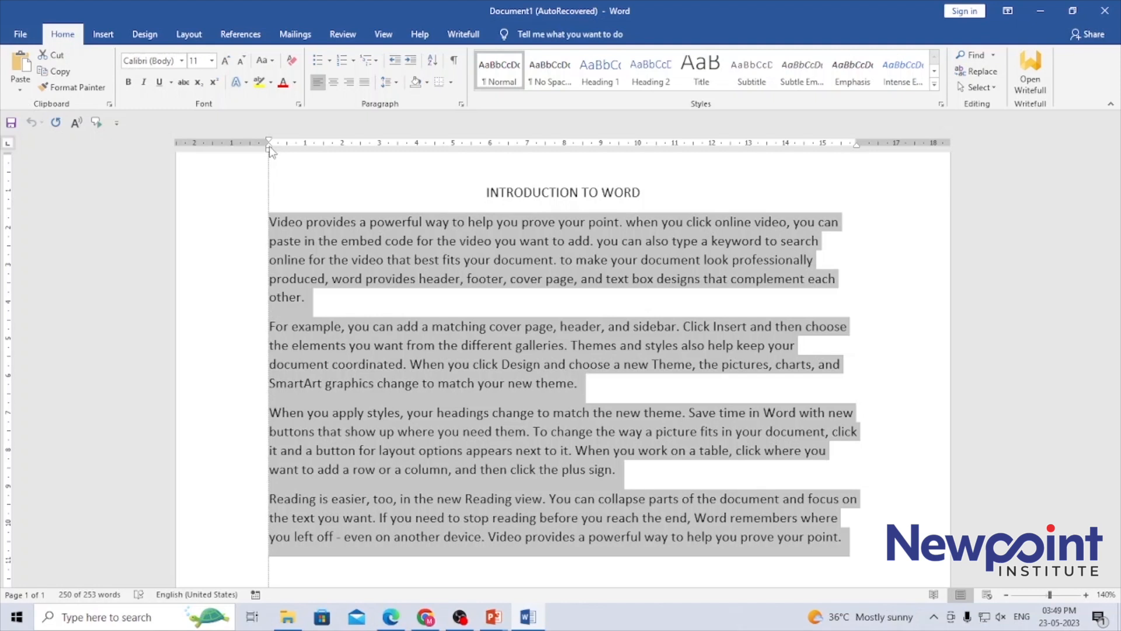
pyautogui.moveTo(269, 147); pyautogui.dragTo(268, 147)
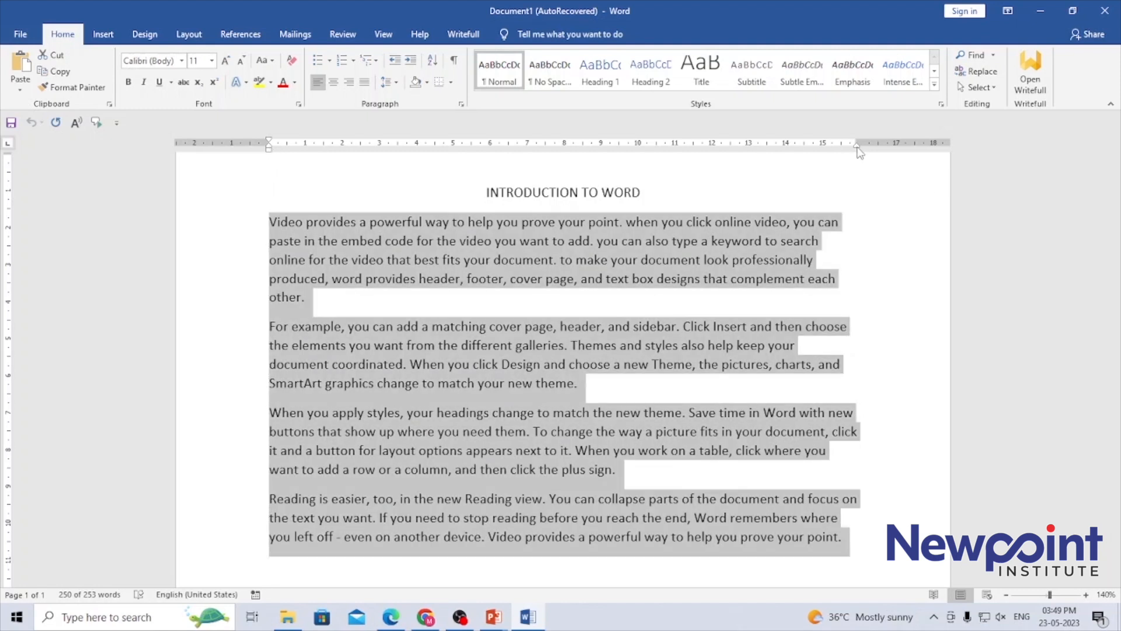
pyautogui.moveTo(857, 147); pyautogui.dragTo(858, 147)
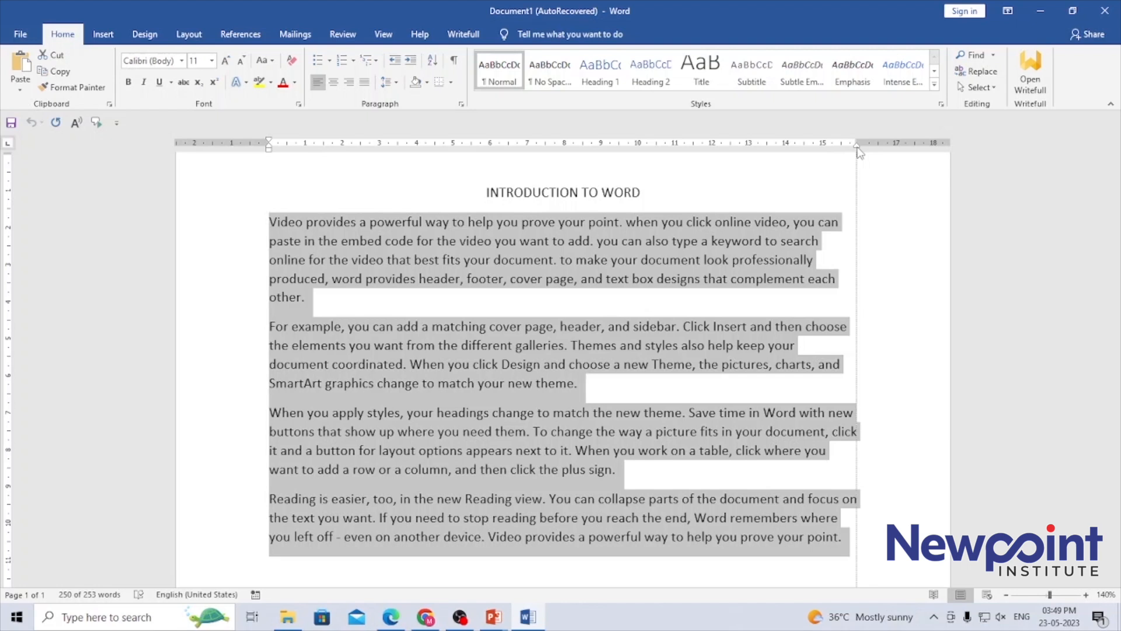
pyautogui.moveTo(859, 151); pyautogui.dragTo(858, 151)
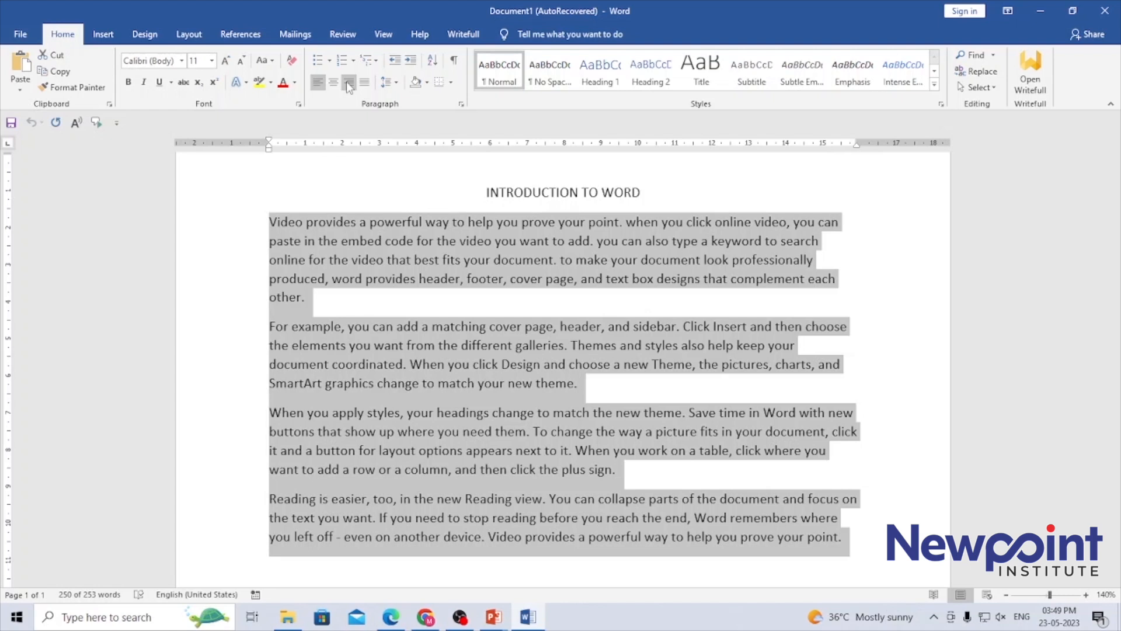
pyautogui.scroll(-8, 737, 428)
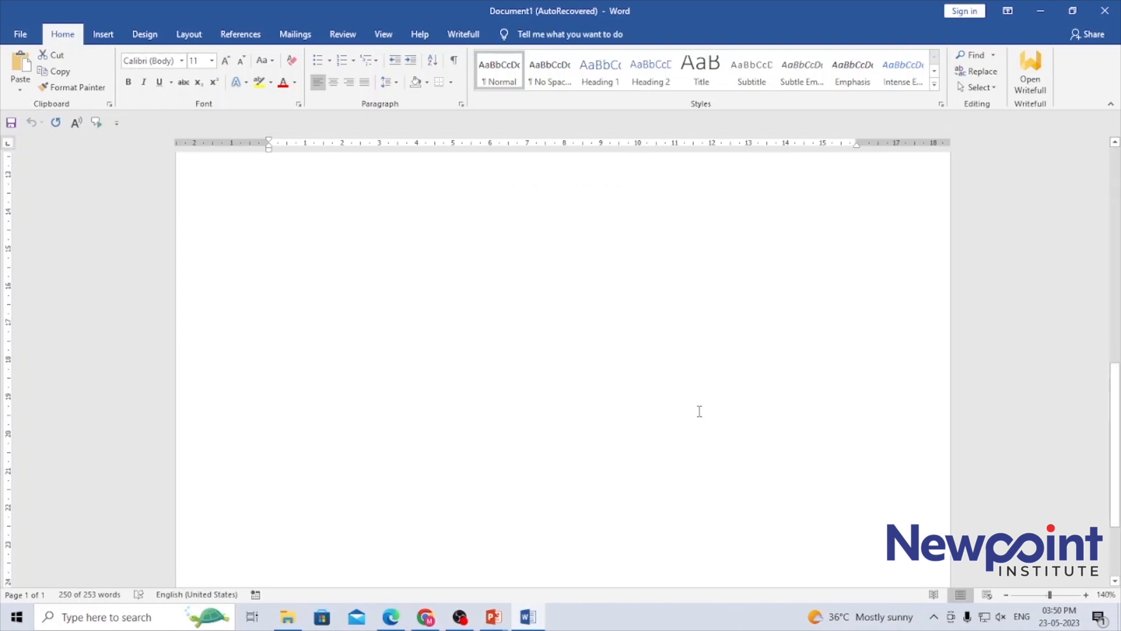
pyautogui.click(791, 509)
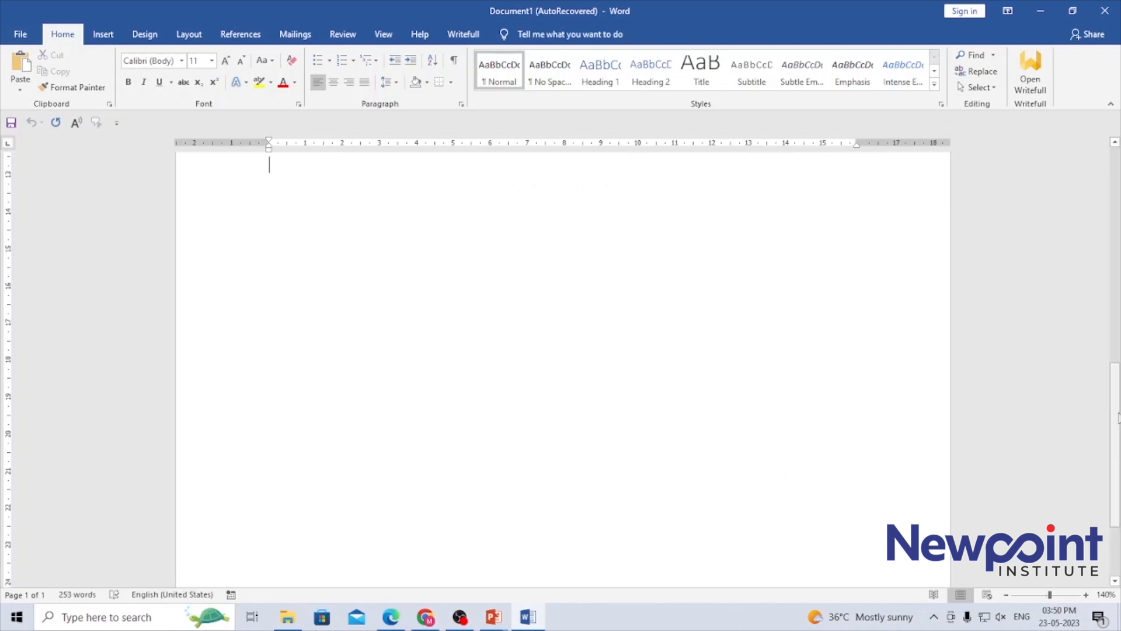
pyautogui.moveTo(1116, 444); pyautogui.dragTo(1118, 257)
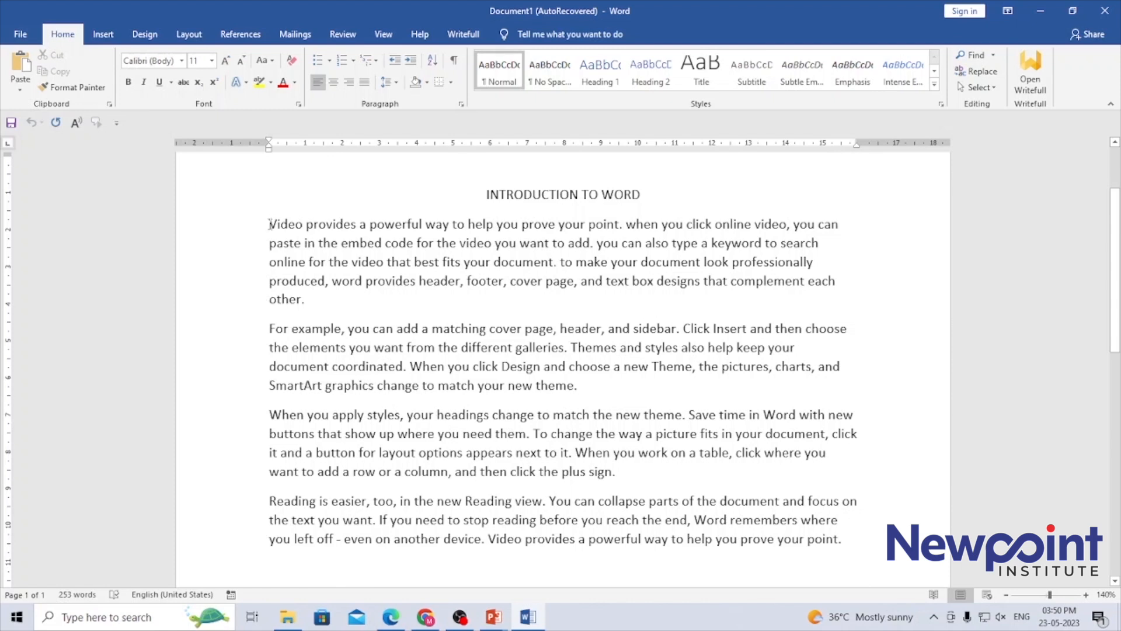
# Step: Right-align the four body paragraphs below the heading and undo that alignment
pyautogui.moveTo(268, 223); pyautogui.dragTo(850, 543)
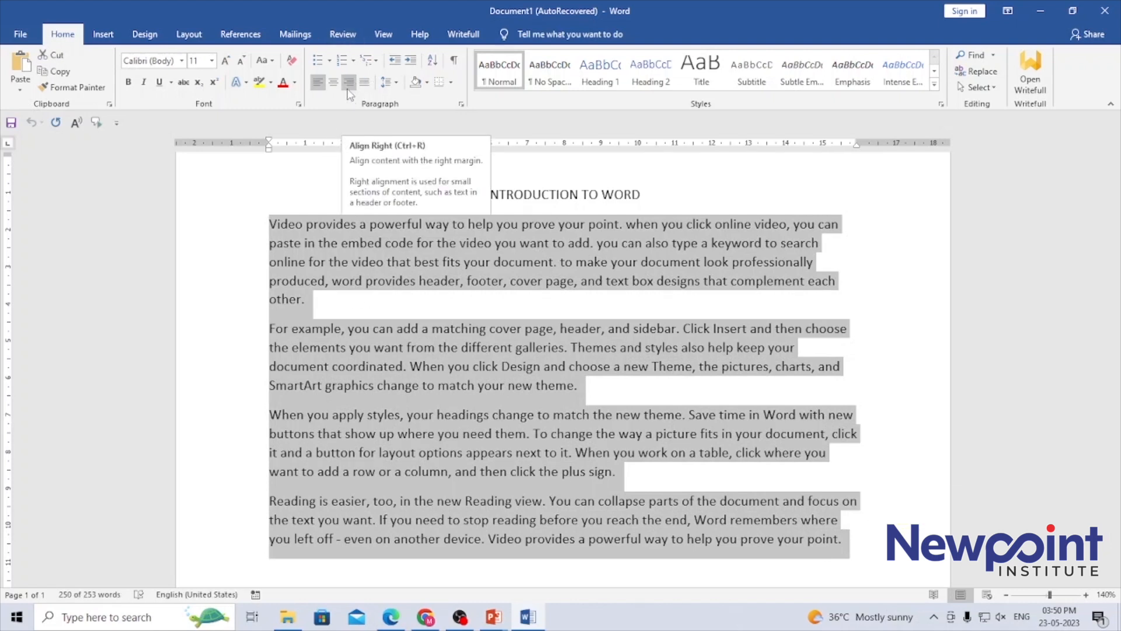
pyautogui.click(348, 88)
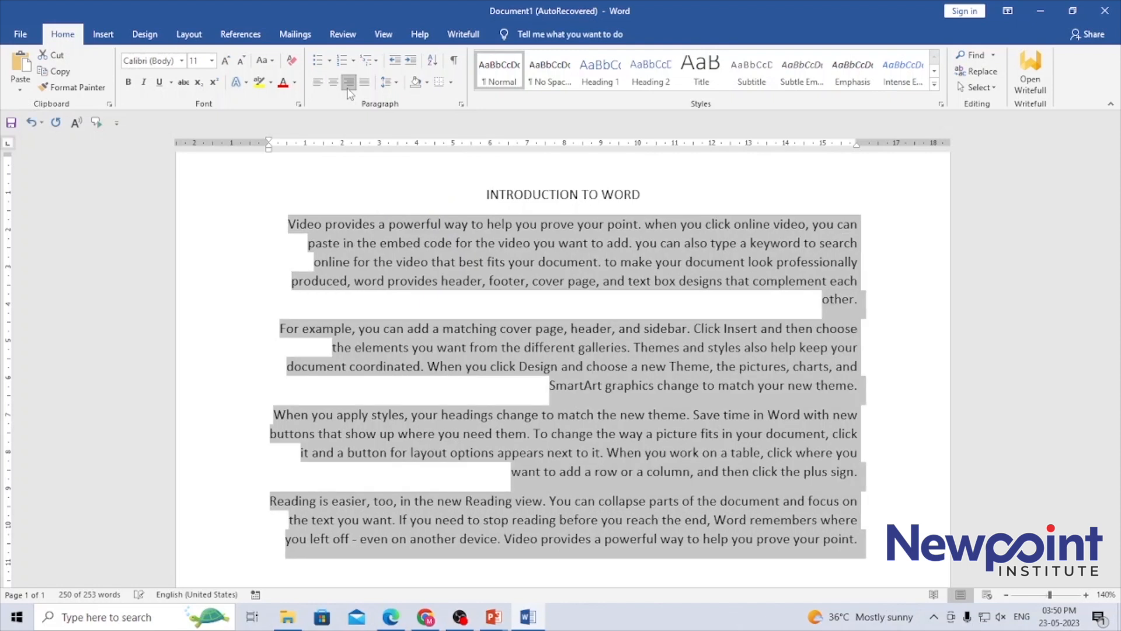
pyautogui.click(499, 300)
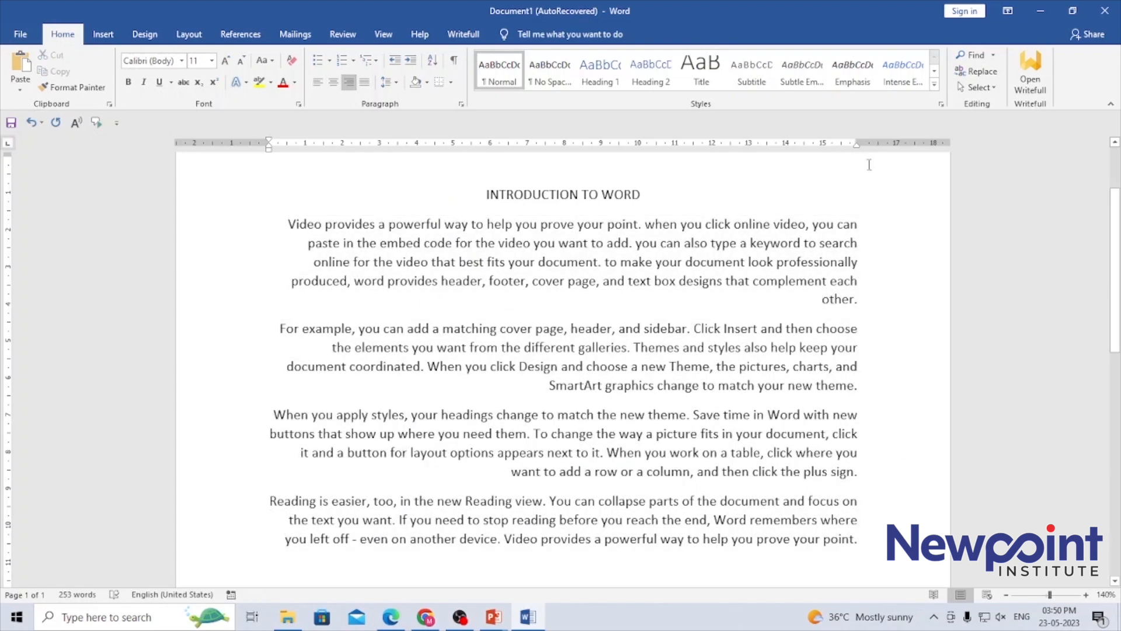
pyautogui.moveTo(857, 146); pyautogui.dragTo(858, 148)
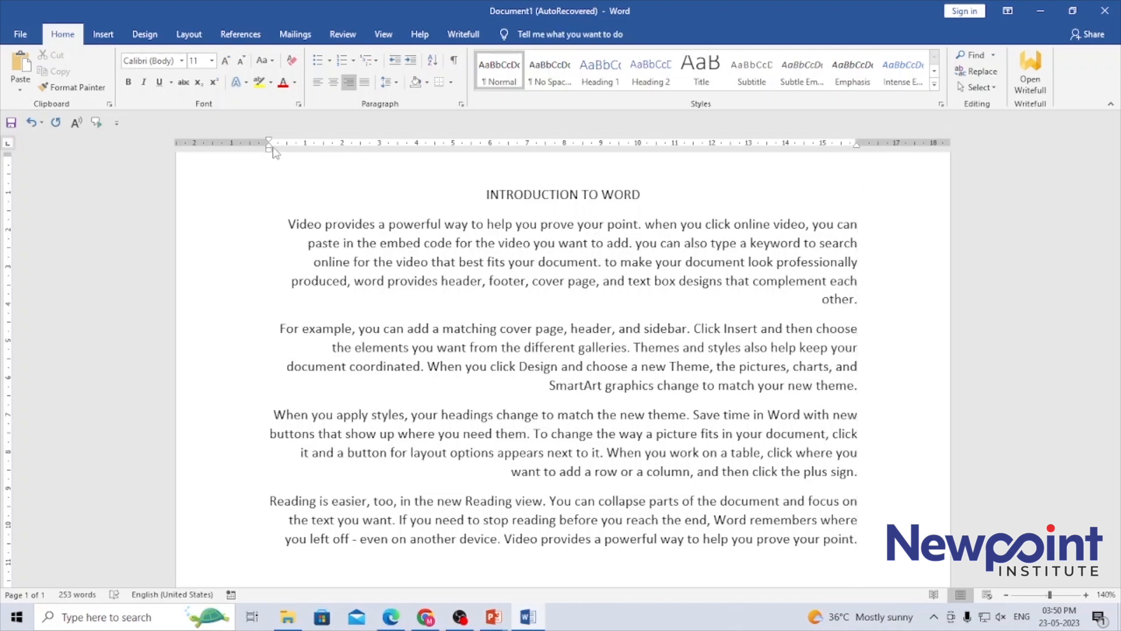
pyautogui.moveTo(269, 150); pyautogui.dragTo(270, 153)
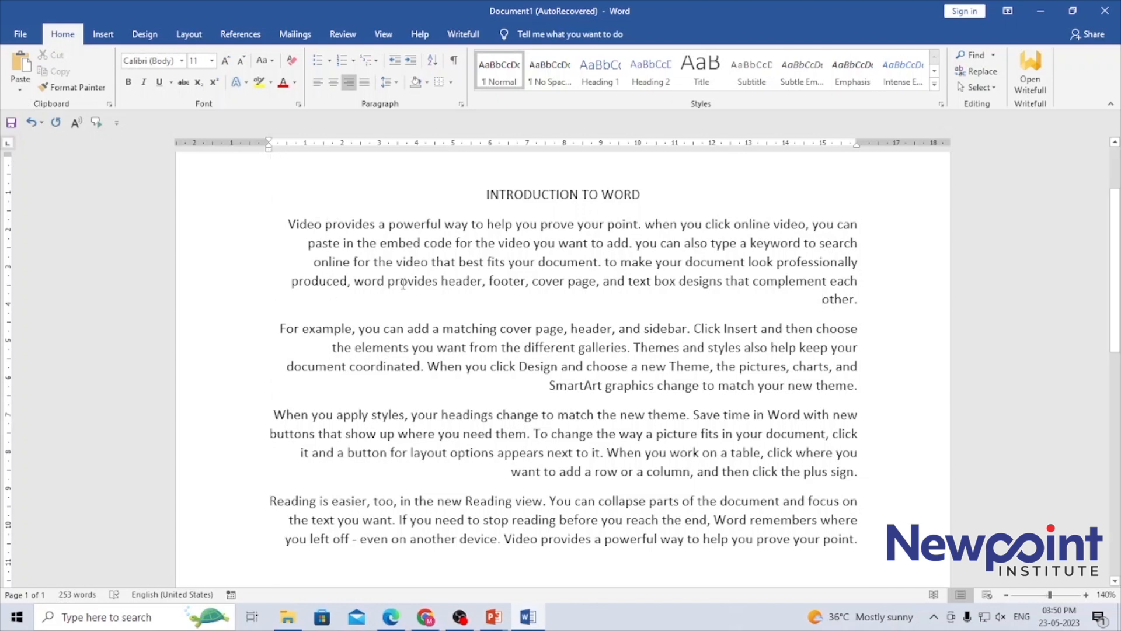
pyautogui.hotkey('ctrl', 'z')
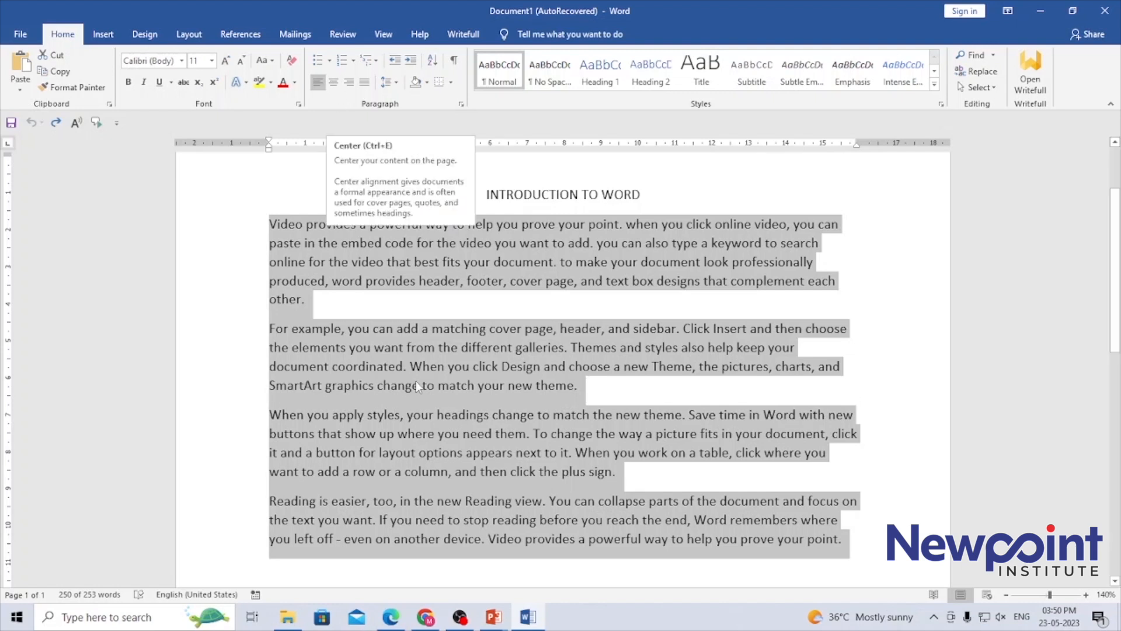
pyautogui.click(398, 301)
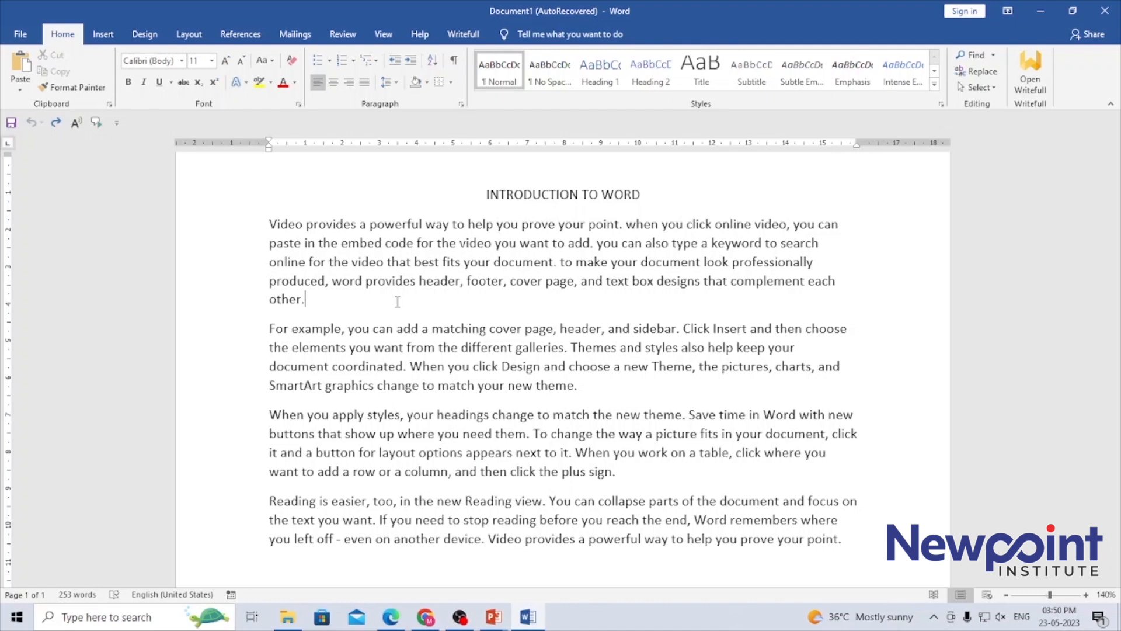
# Step: Select the entire document, including the heading, and clear the selection
pyautogui.hotkey('ctrl', 'a')
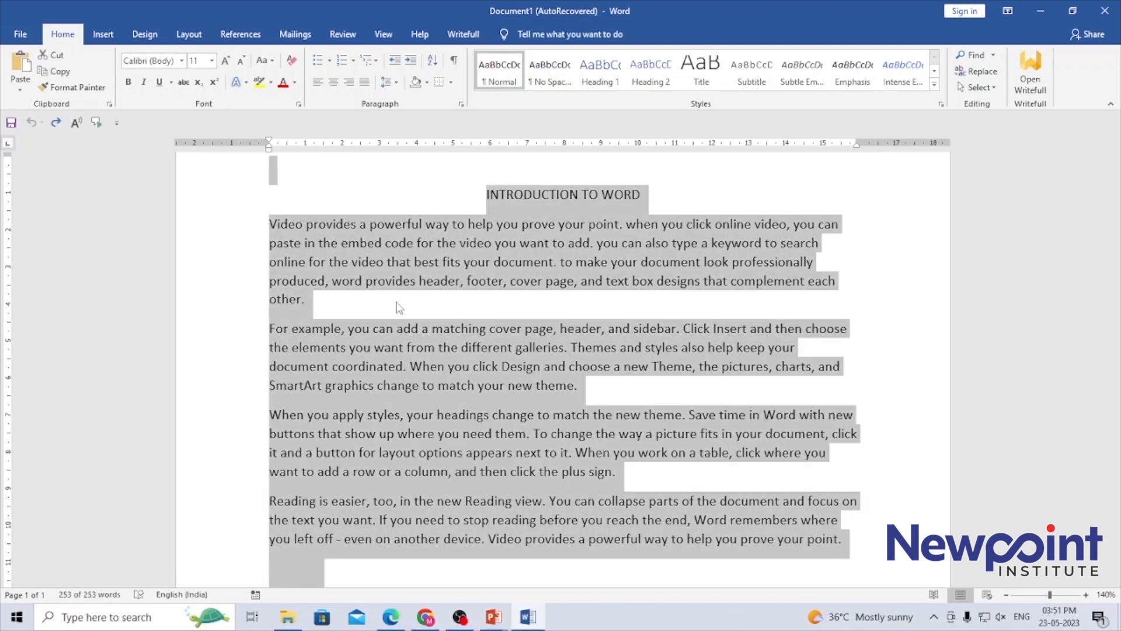
pyautogui.click(579, 195)
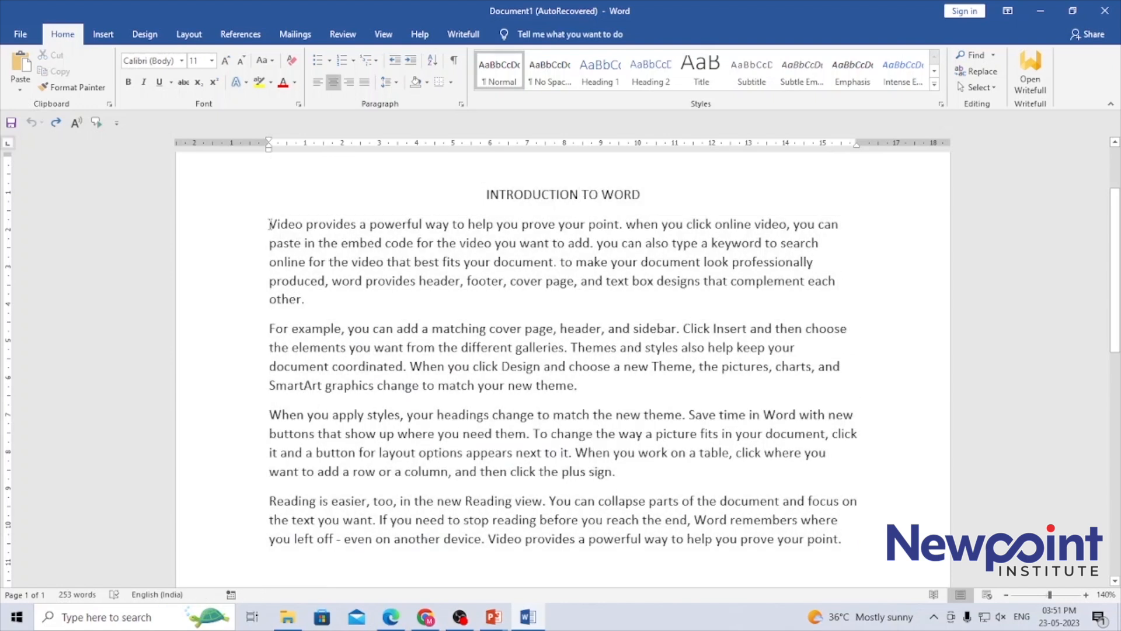
# Step: Select the first body paragraph on its own, and extend a new selection across all four body paragraphs
pyautogui.moveTo(270, 224); pyautogui.dragTo(320, 304)
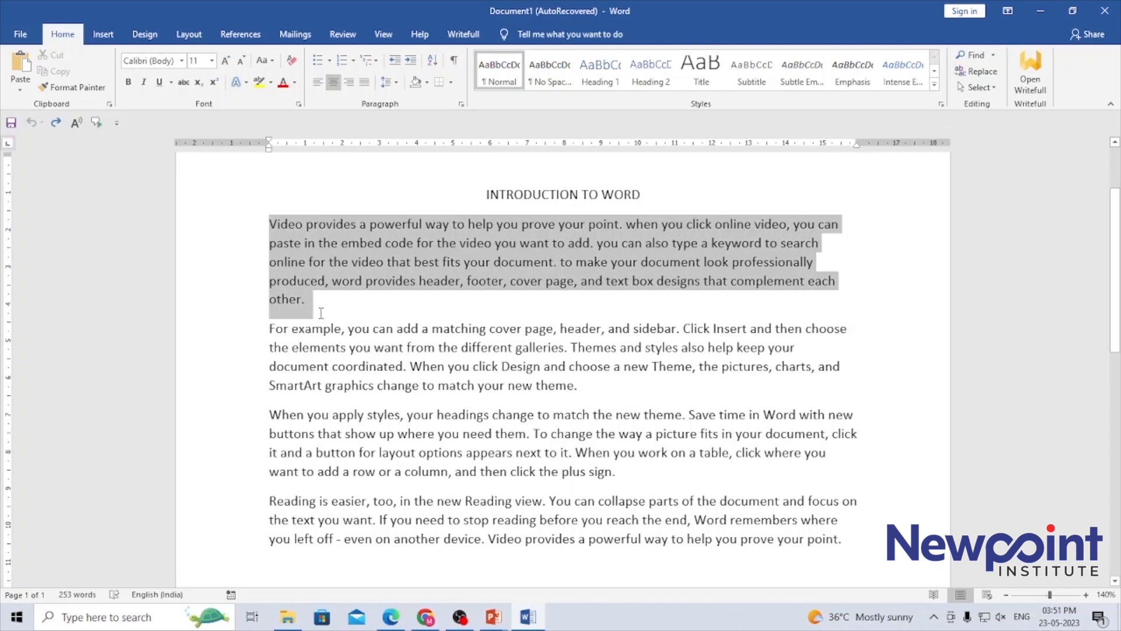
pyautogui.tripleClick(325, 244)
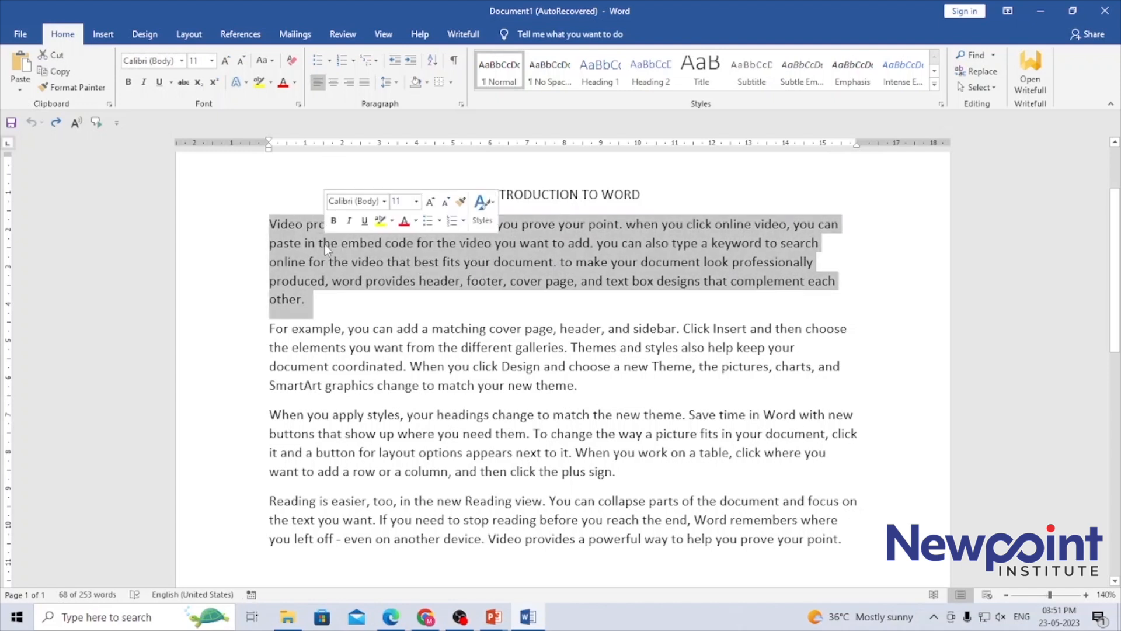
pyautogui.click(325, 310)
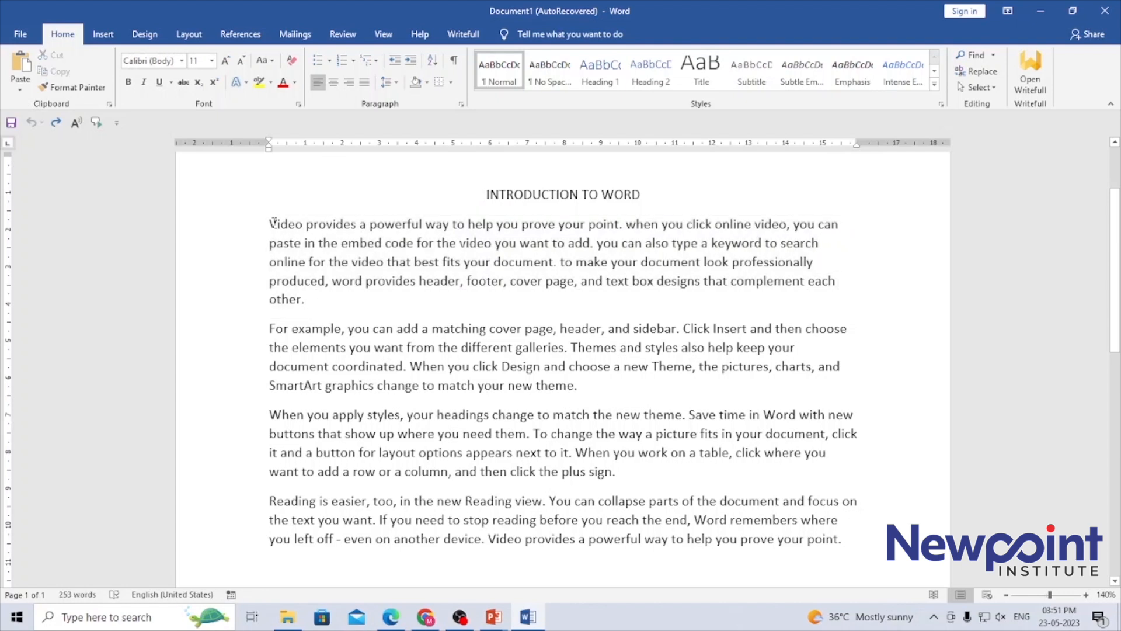
pyautogui.moveTo(272, 223); pyautogui.dragTo(854, 512)
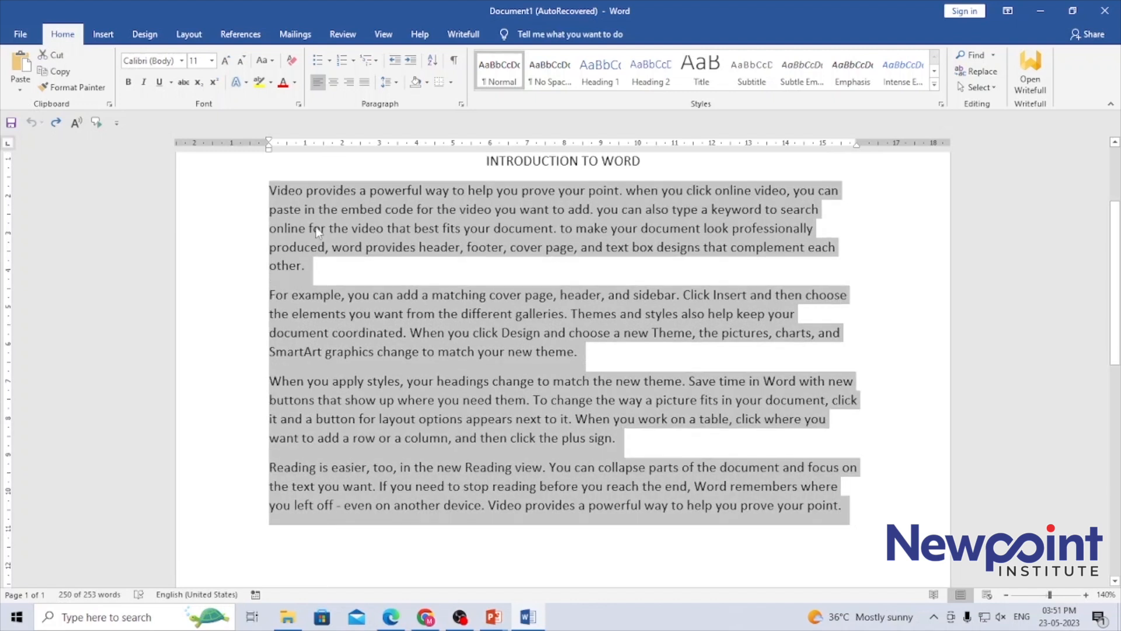
# Step: Select the first line of the first body paragraph, extending character by character from "Video" and on to the line's end
pyautogui.click(271, 197)
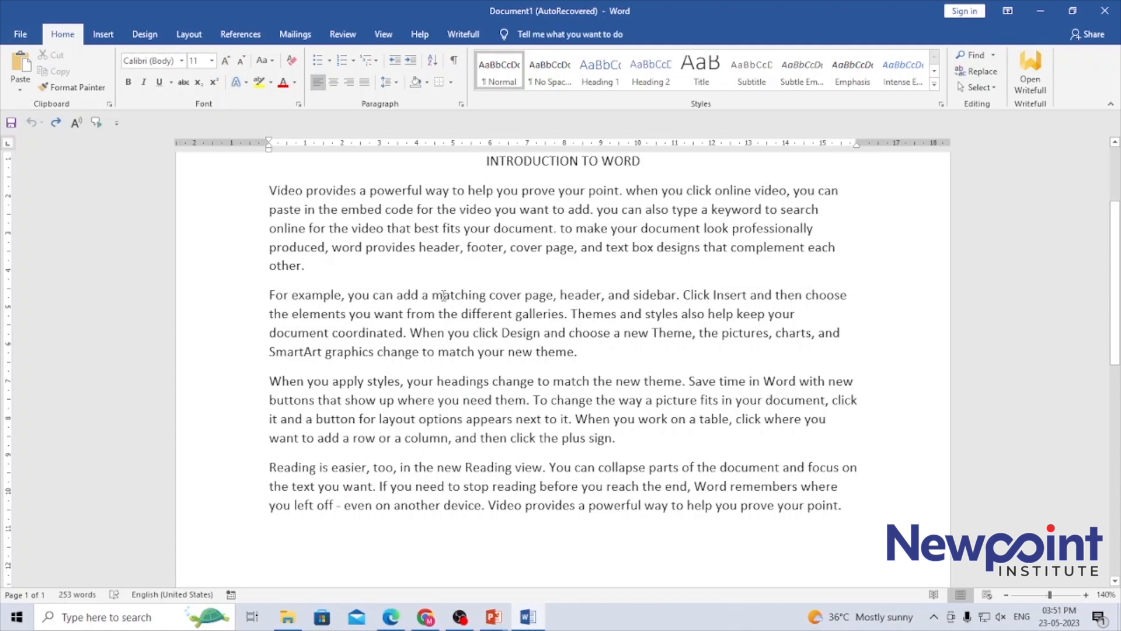
pyautogui.hotkey('shift', 'Right')
pyautogui.hotkey('shift', 'Right')
pyautogui.hotkey('shift', 'Right')
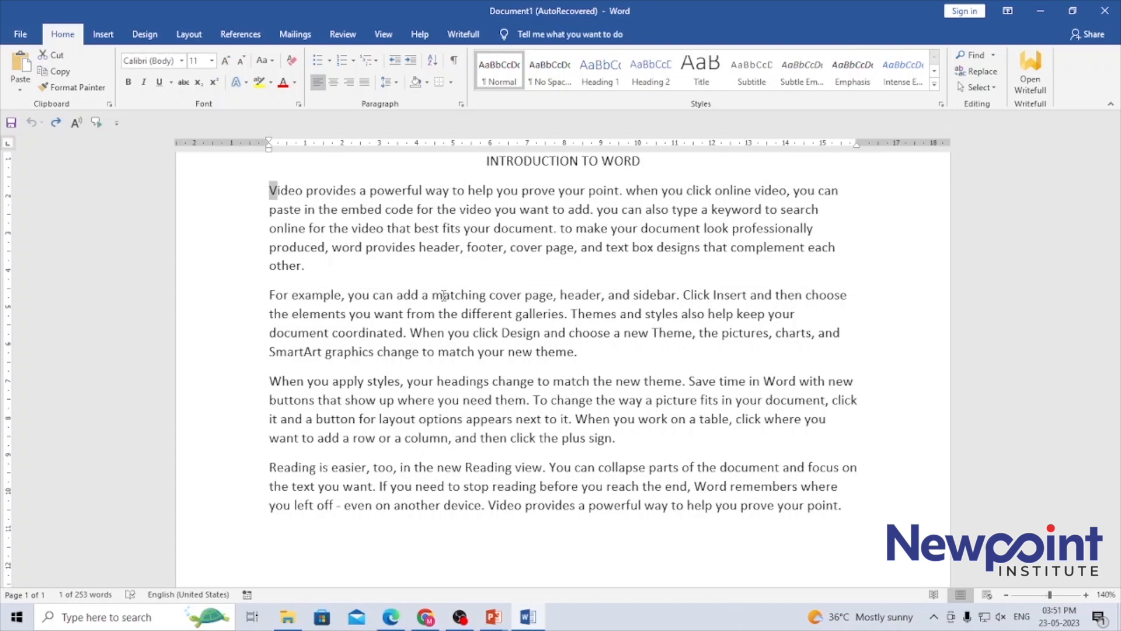
pyautogui.hotkey('shift', 'Right')
pyautogui.hotkey('shift', 'Right')
pyautogui.hotkey('shift', 'Right')
pyautogui.hotkey('shift', 'Right')
pyautogui.hotkey('shift', 'Right')
pyautogui.hotkey('shift', 'Right')
pyautogui.hotkey('shift', 'Right')
pyautogui.hotkey('shift', 'Right')
pyautogui.hotkey('shift', 'Right')
pyautogui.hotkey('shift', 'Right')
pyautogui.hotkey('shift', 'Right')
pyautogui.hotkey('shift', 'Right')
pyautogui.hotkey('shift', 'Right')
pyautogui.hotkey('shift', 'Right')
pyautogui.hotkey('shift', 'Right')
pyautogui.hotkey('shift', 'Right')
pyautogui.hotkey('shift', 'Right')
pyautogui.hotkey('shift', 'Right')
pyautogui.hotkey('shift', 'Right')
pyautogui.hotkey('shift', 'Right')
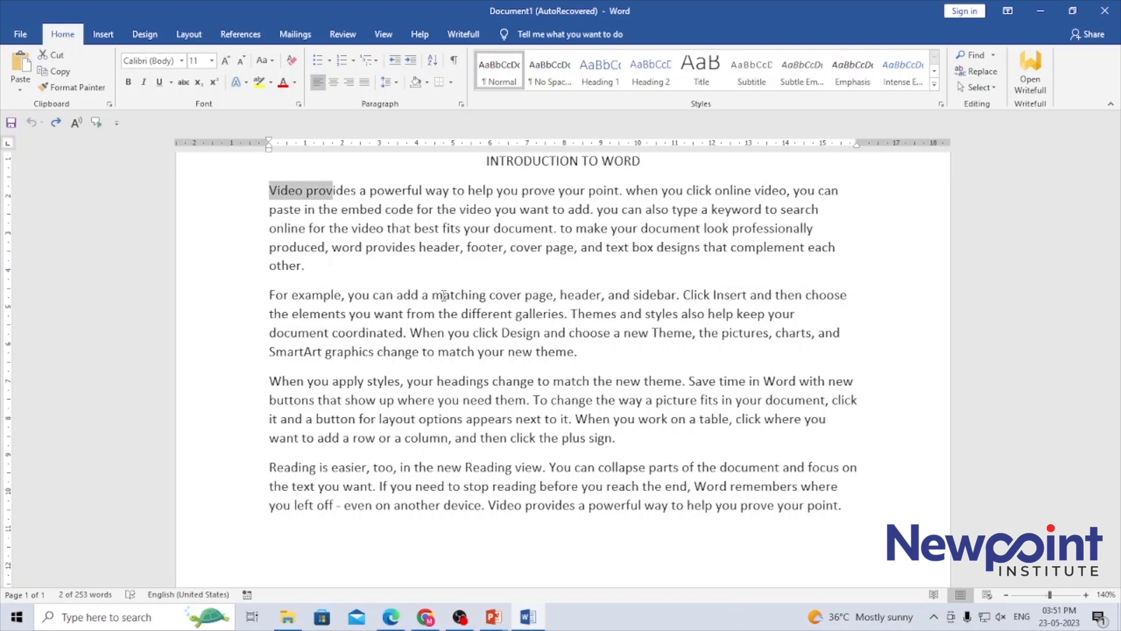
pyautogui.hotkey('shift', 'Right')
pyautogui.hotkey('shift', 'Right')
pyautogui.hotkey('shift', 'Right')
pyautogui.hotkey('shift', 'Right')
pyautogui.hotkey('shift', 'Right')
pyautogui.hotkey('shift', 'Right')
pyautogui.hotkey('shift', 'Right')
pyautogui.hotkey('shift', 'Right')
pyautogui.hotkey('shift', 'Right')
pyautogui.hotkey('shift', 'Right')
pyautogui.hotkey('shift', 'Right')
pyautogui.hotkey('shift', 'Right')
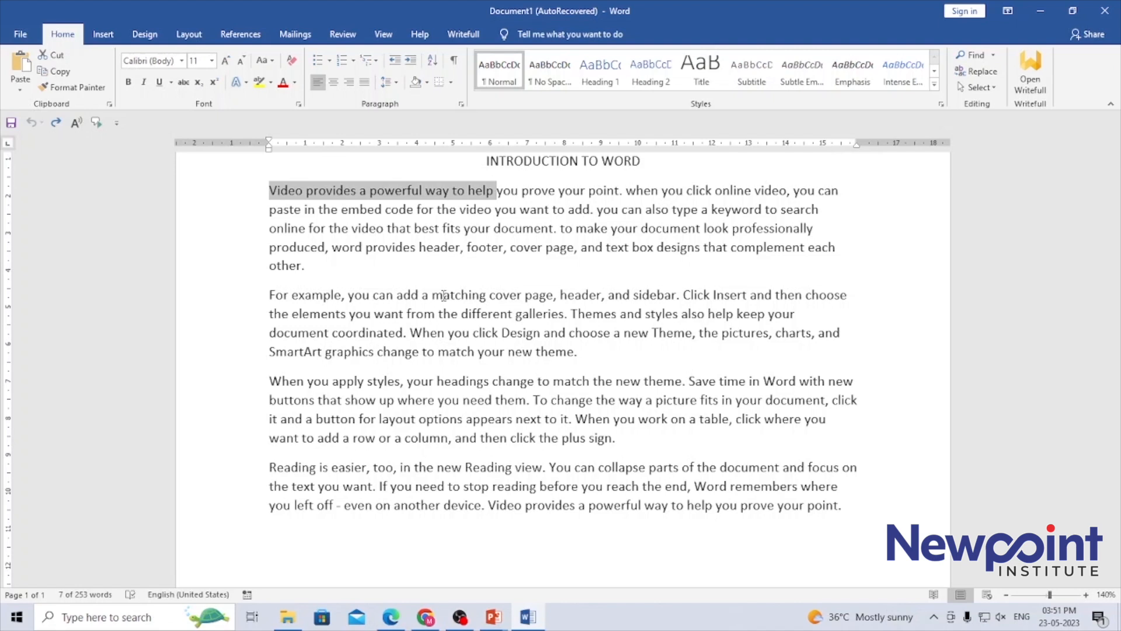
pyautogui.hotkey('shift', 'End')
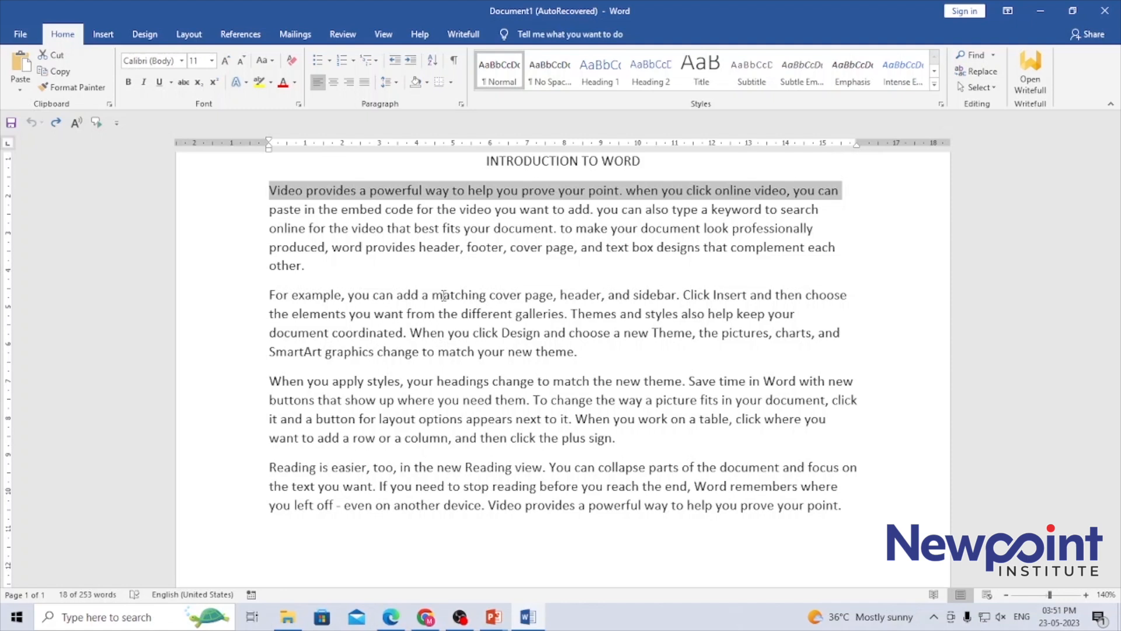
# Step: Extend the selection line by line through the end of the third body paragraph and clear it
pyautogui.hotkey('shift', 'Down')
pyautogui.press('Down')
pyautogui.press('Down')
pyautogui.press('Down')
pyautogui.press('Down')
pyautogui.press('Down')
pyautogui.press('Down')
pyautogui.press('Down')
pyautogui.press('Down')
pyautogui.press('Down')
pyautogui.press('Down')
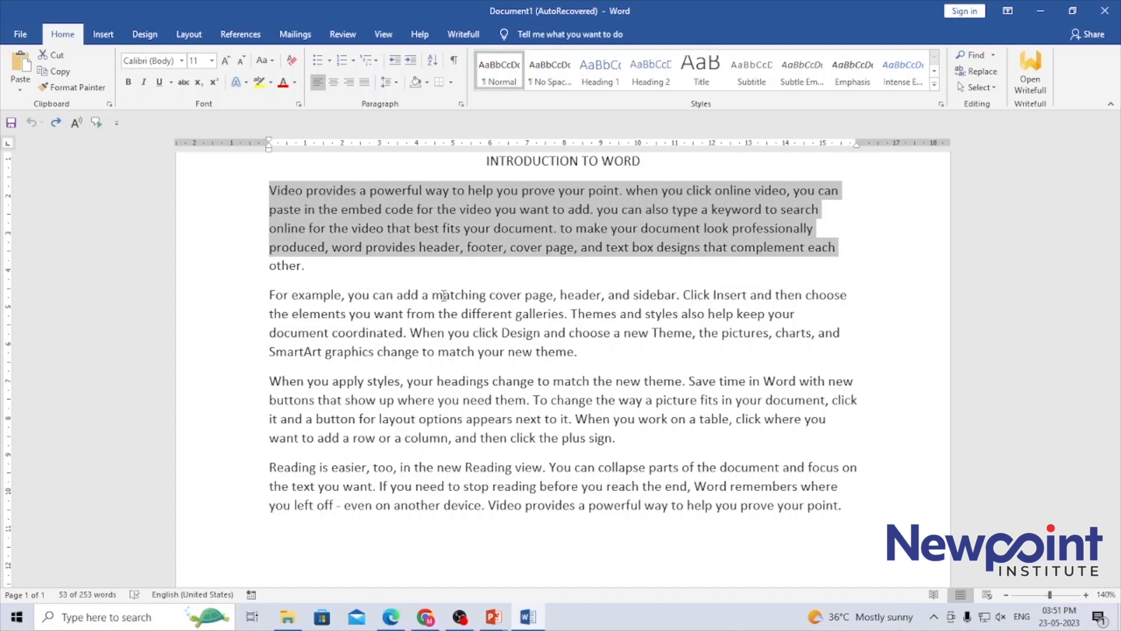
pyautogui.hotkey('shift', 'Down')
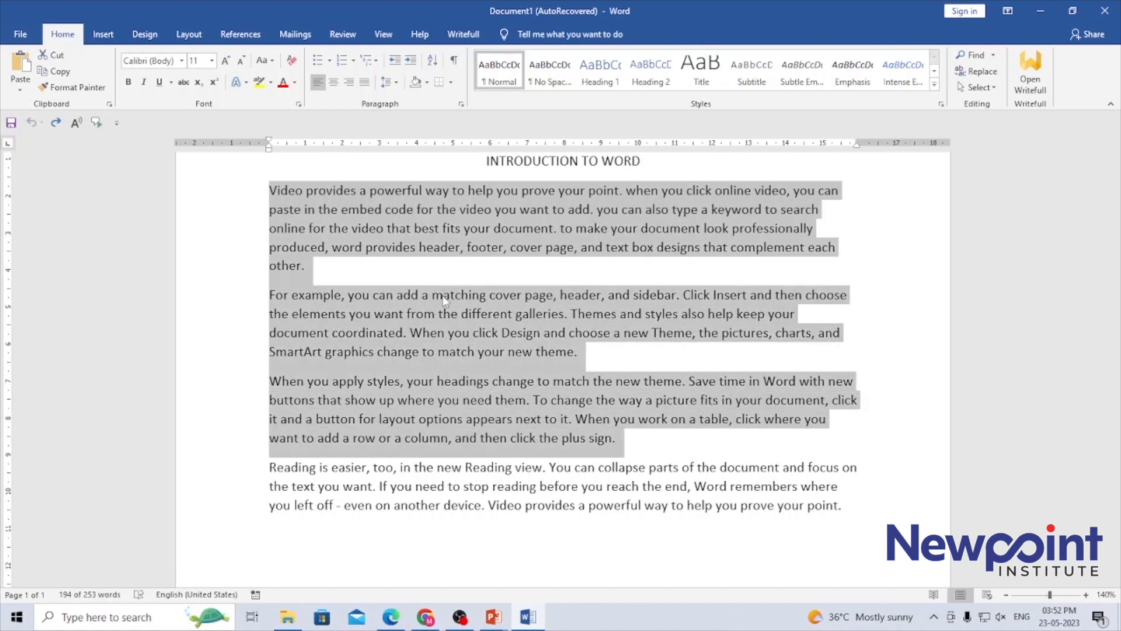
pyautogui.press('Up')
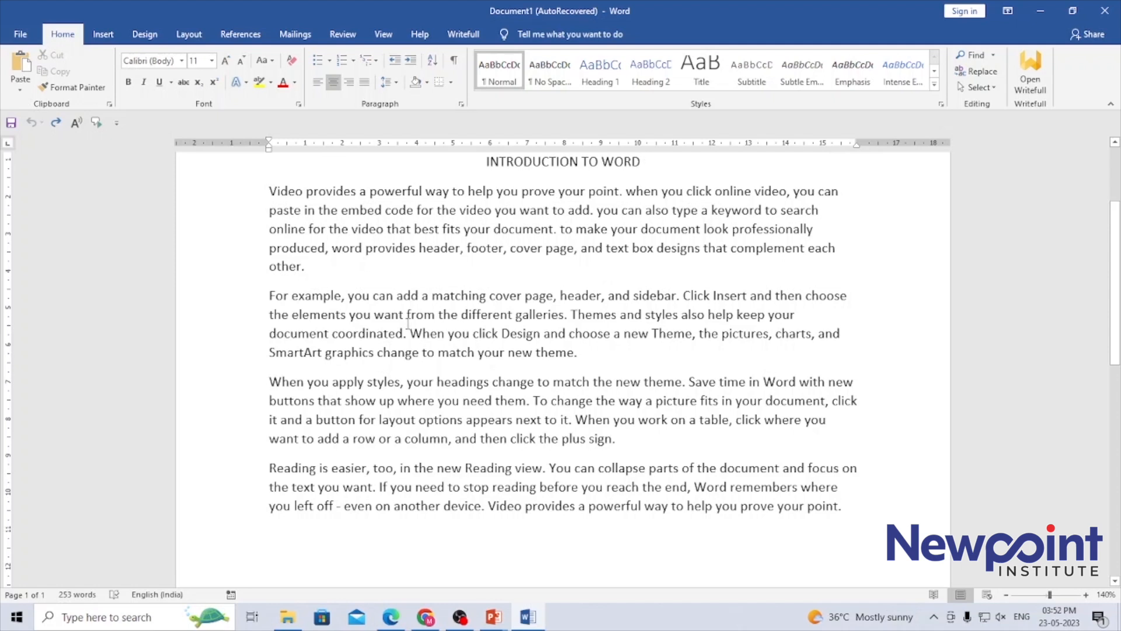
# Step: Center-align the four body paragraphs below the heading
pyautogui.moveTo(269, 191); pyautogui.dragTo(846, 507)
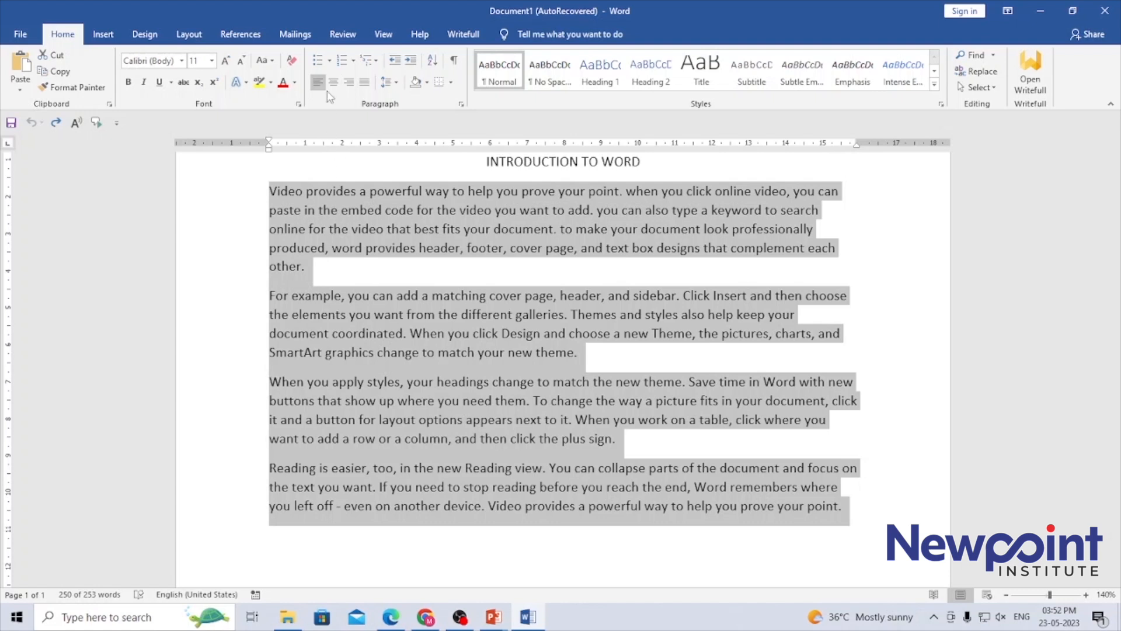
pyautogui.click(334, 85)
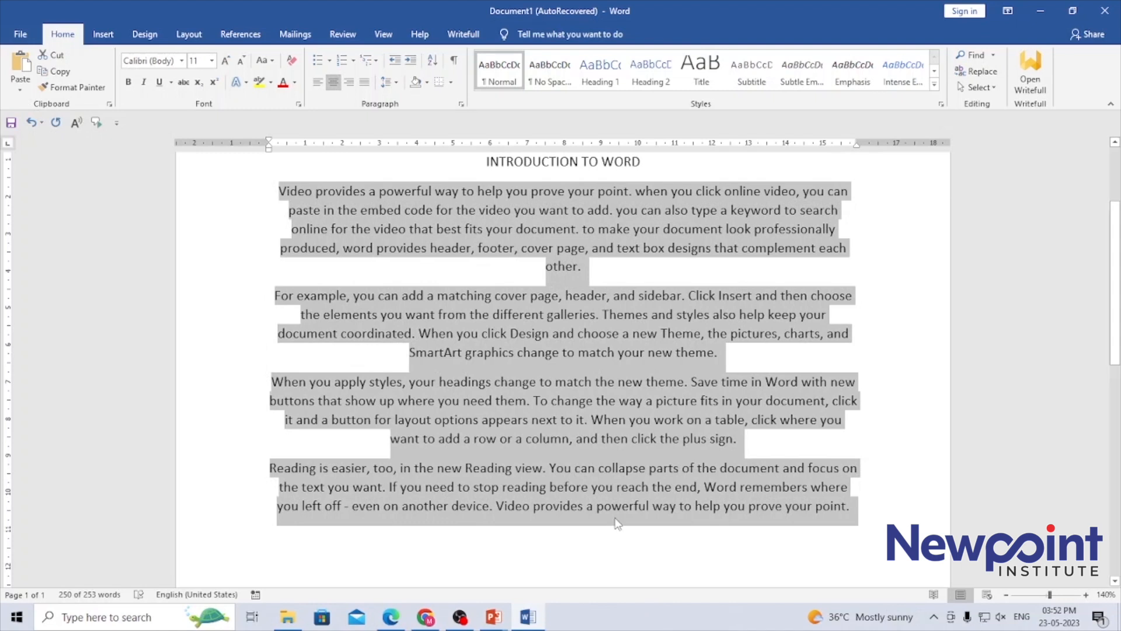
pyautogui.click(769, 447)
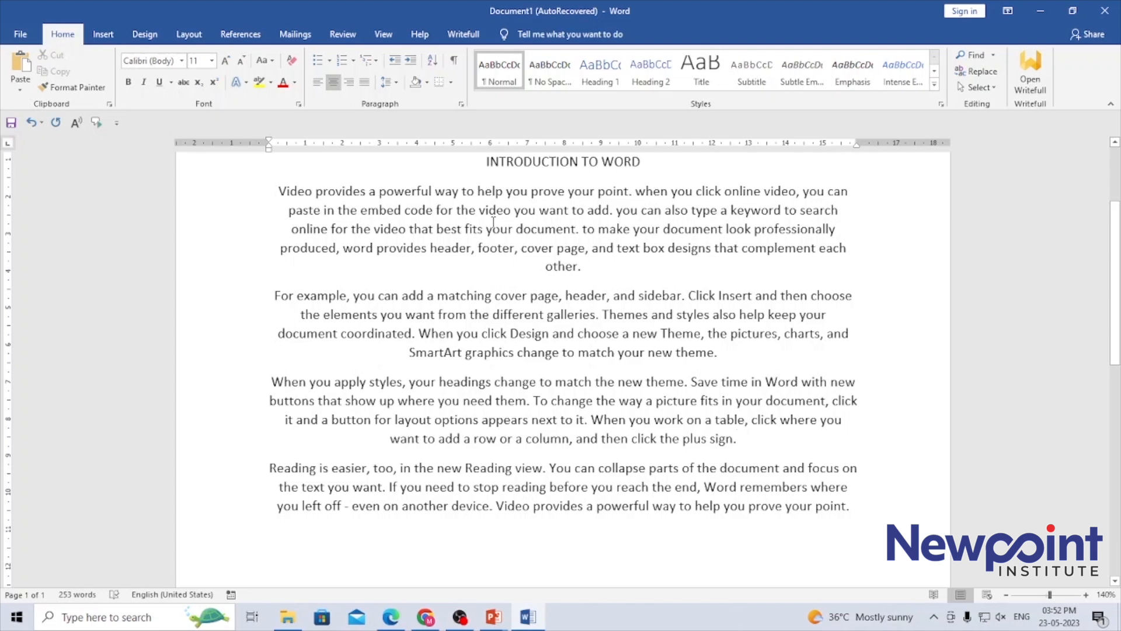
# Step: Left-align the four body paragraphs below the heading, and change their alignment to justified
pyautogui.hotkey('ctrl', 'a')
pyautogui.hotkey('ctrl', 'l')
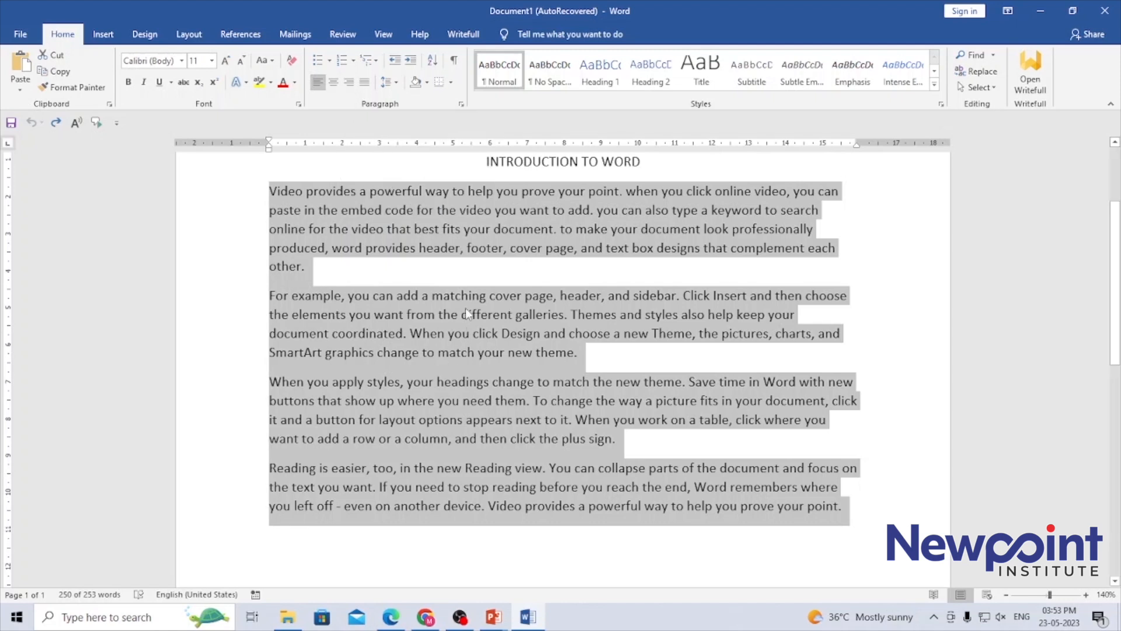
pyautogui.click(364, 85)
pyautogui.click(605, 429)
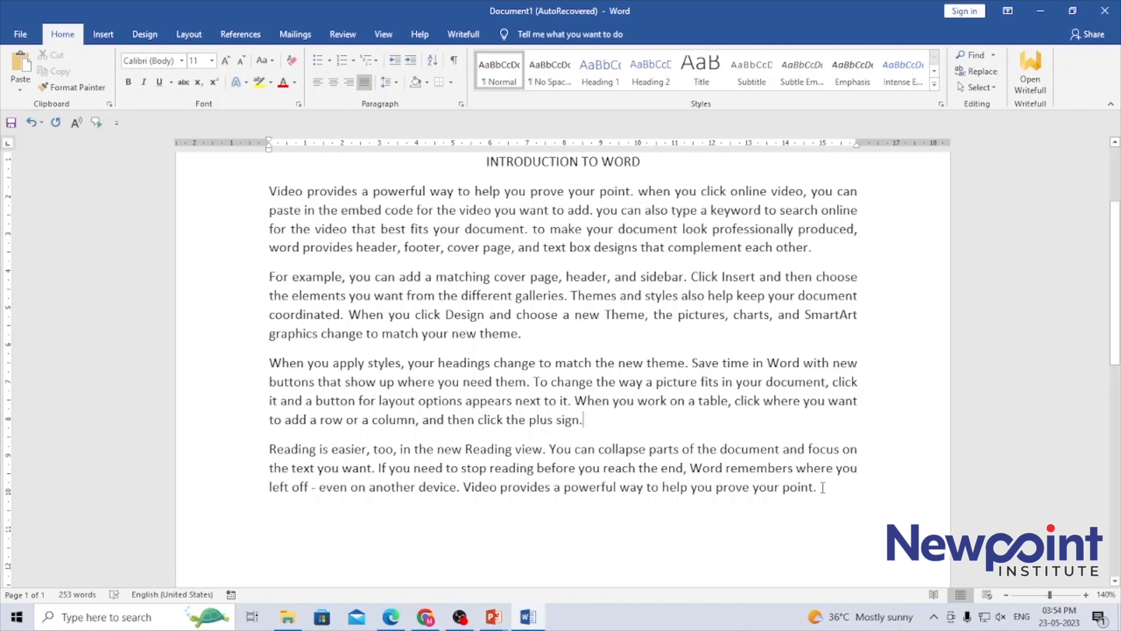
pyautogui.moveTo(822, 487); pyautogui.dragTo(271, 191)
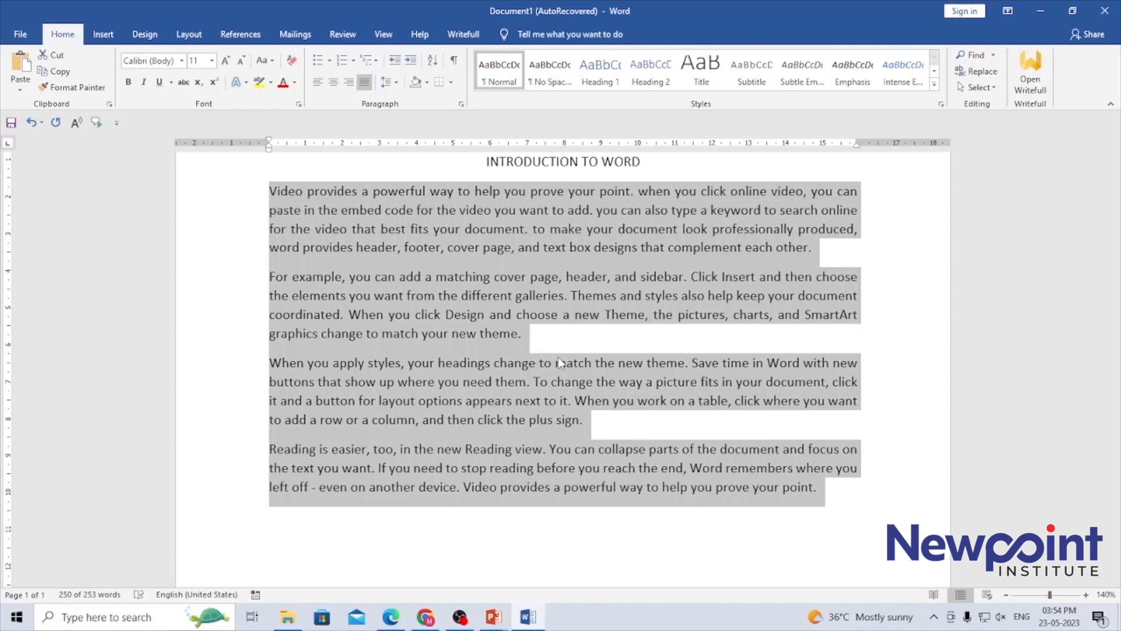
pyautogui.click(532, 335)
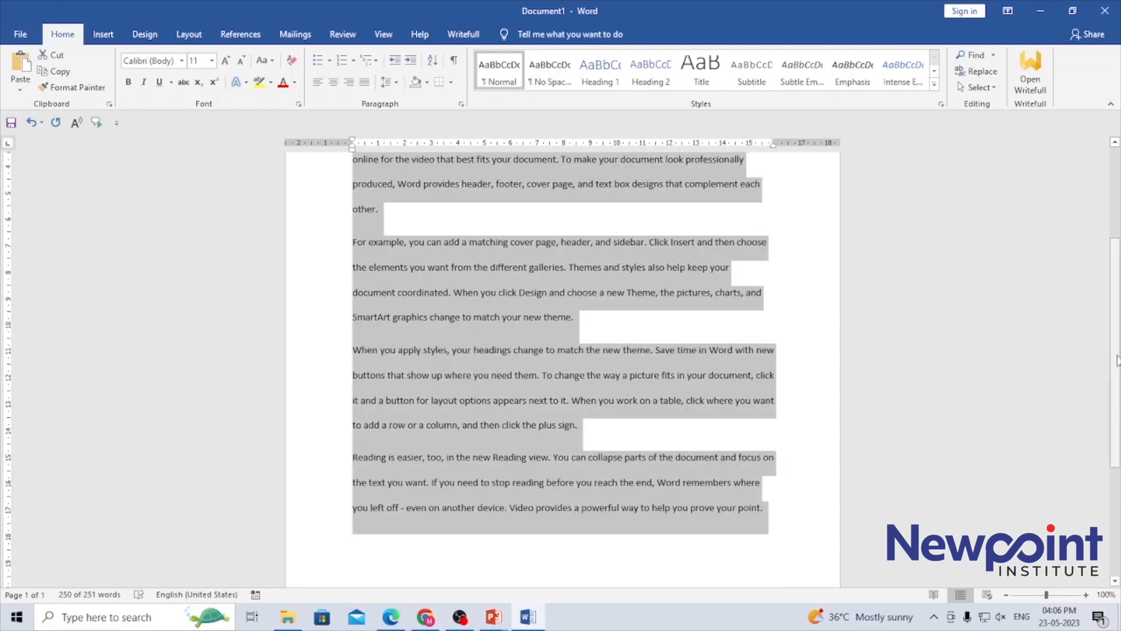
# Step: Open the paragraph settings for the selected body text and set its alignment to Justified
pyautogui.moveTo(1118, 361); pyautogui.dragTo(1120, 229)
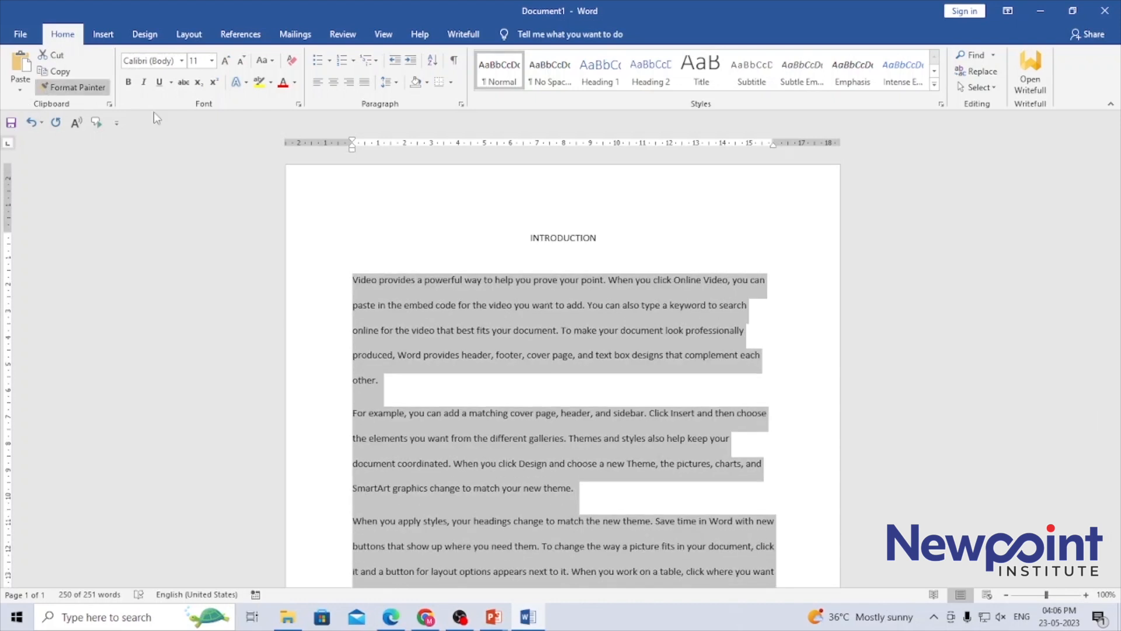
pyautogui.click(397, 82)
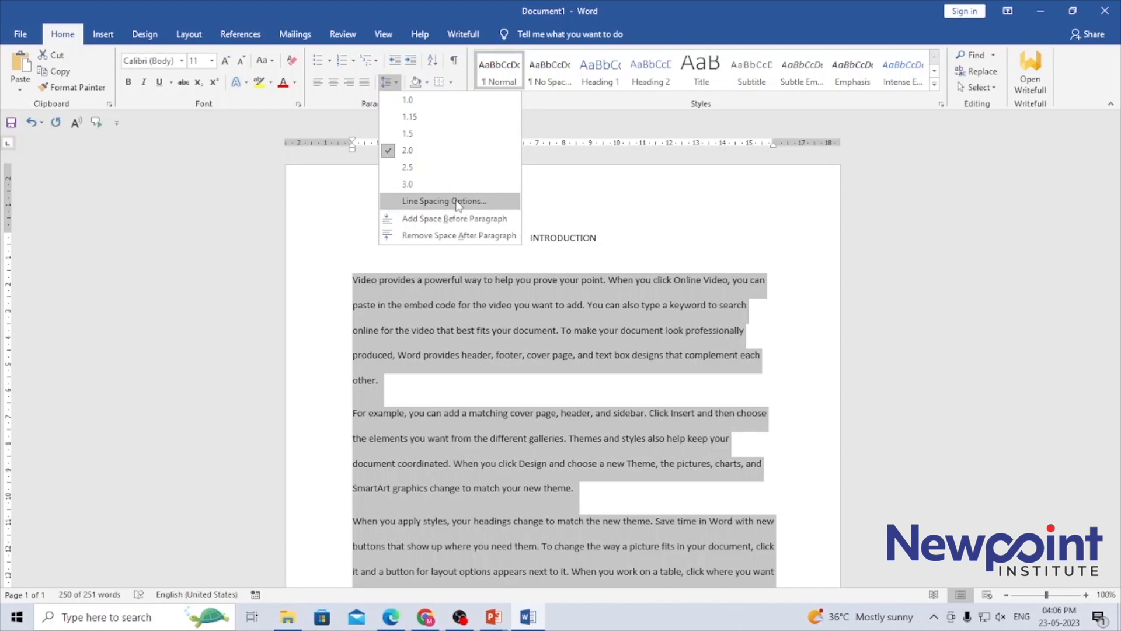
pyautogui.click(458, 205)
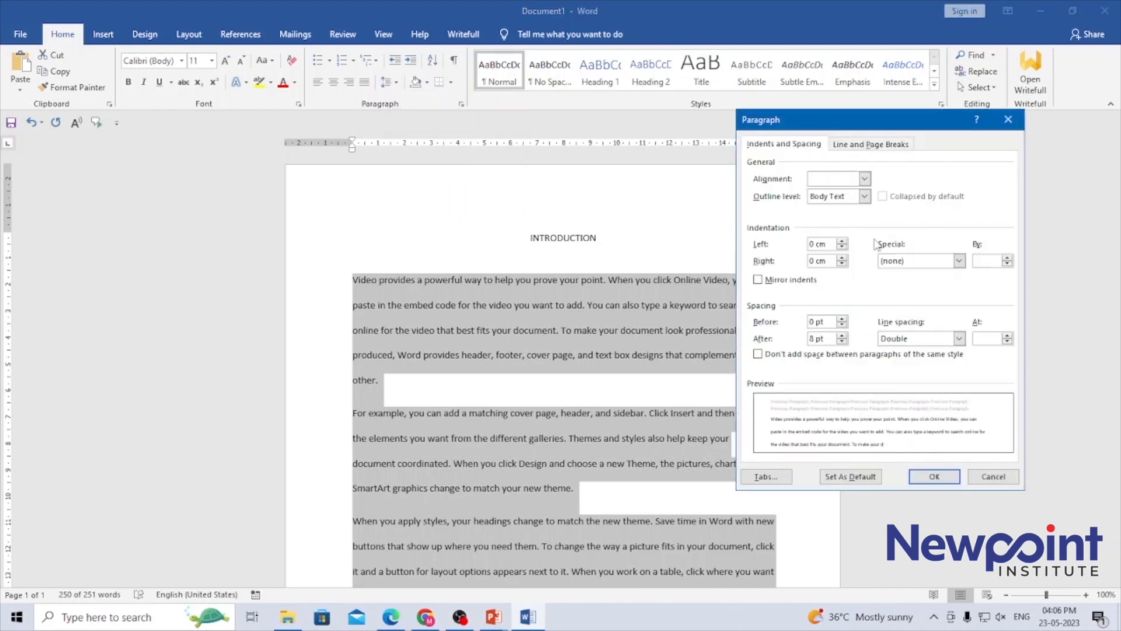
pyautogui.click(865, 178)
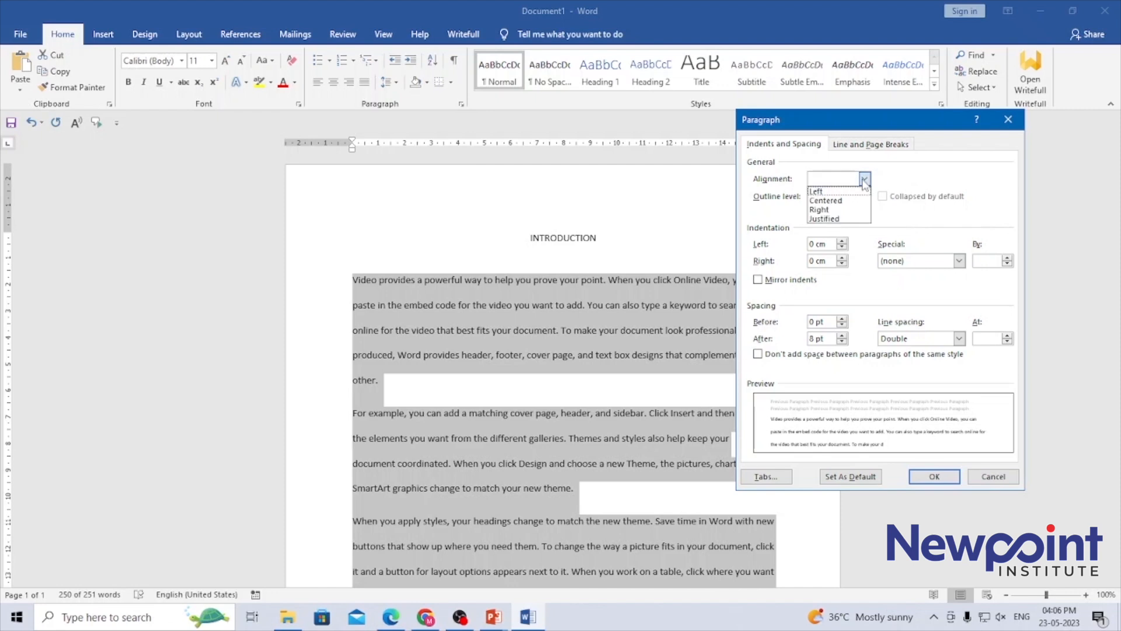
pyautogui.click(832, 220)
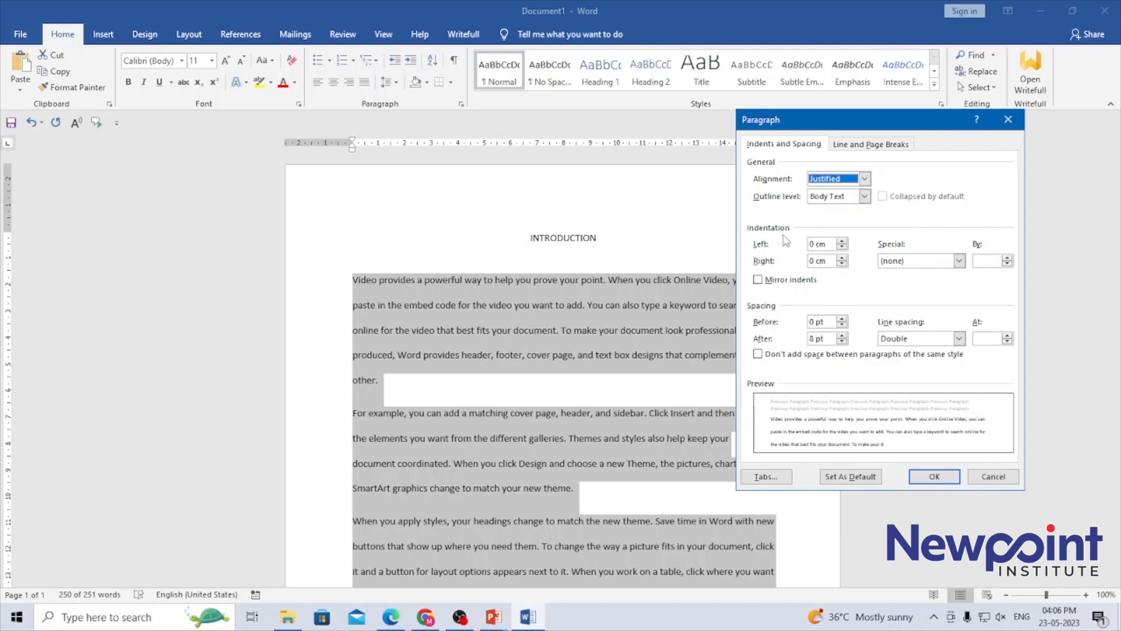
# Step: Set the left and right indentation of the body paragraphs to 0.2 cm each
pyautogui.click(842, 241)
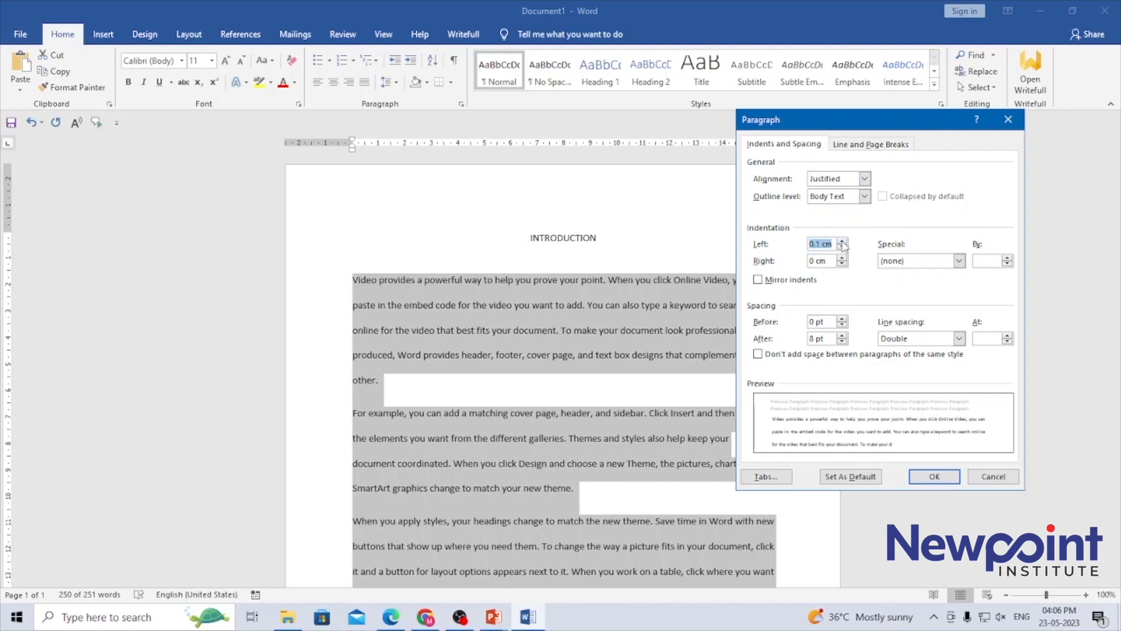
pyautogui.click(842, 241)
pyautogui.click(842, 248)
pyautogui.click(842, 247)
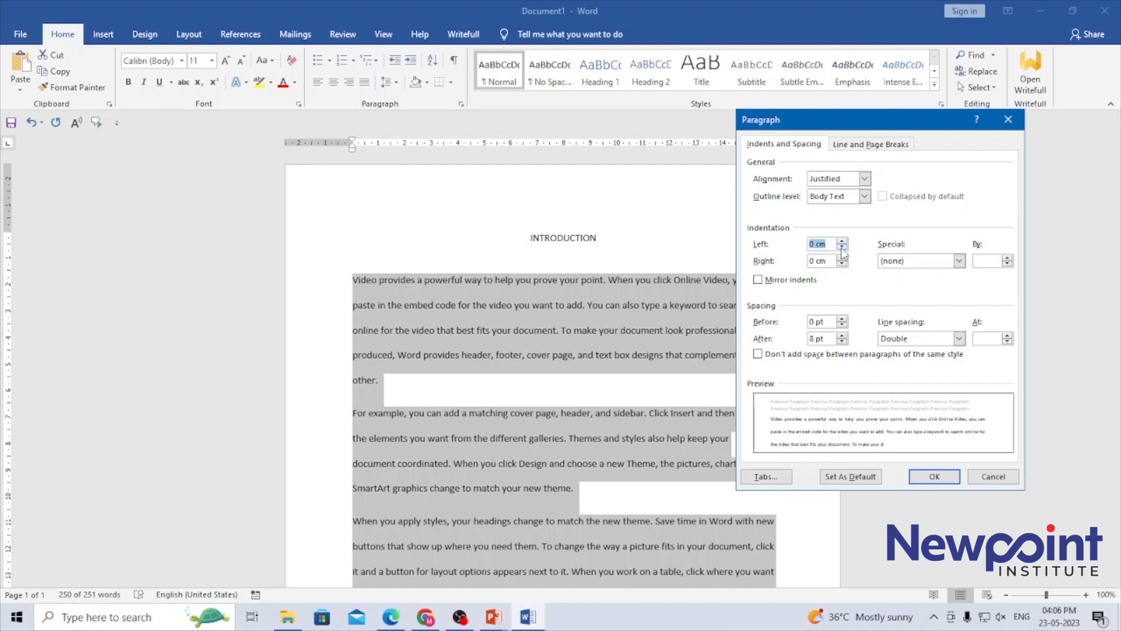
pyautogui.click(842, 242)
pyautogui.click(842, 241)
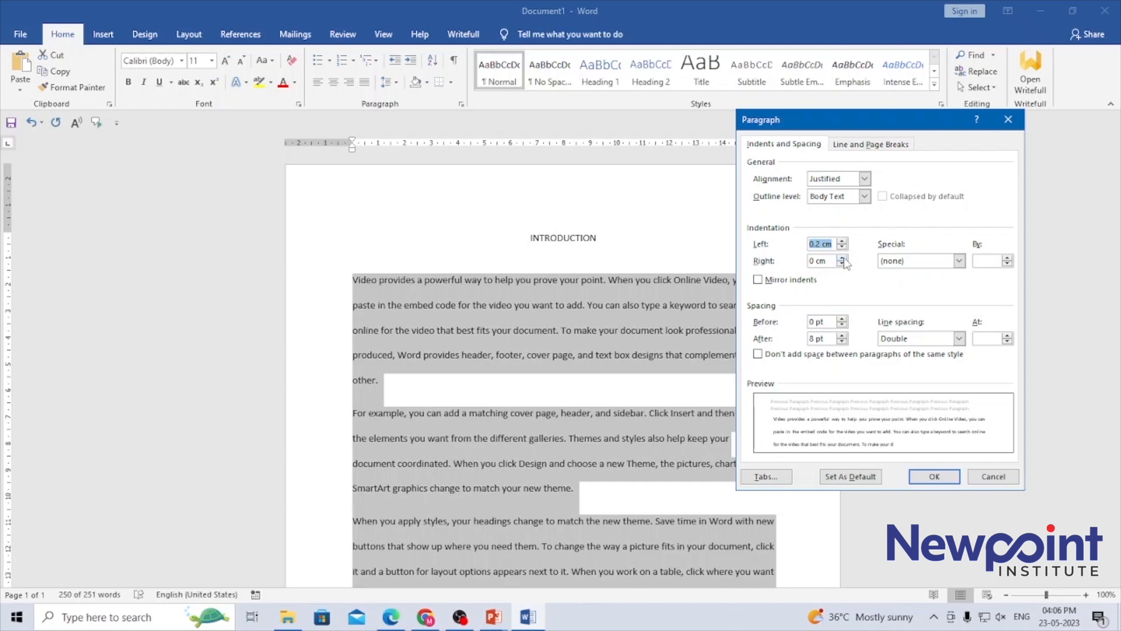
pyautogui.click(843, 258)
pyautogui.click(843, 258)
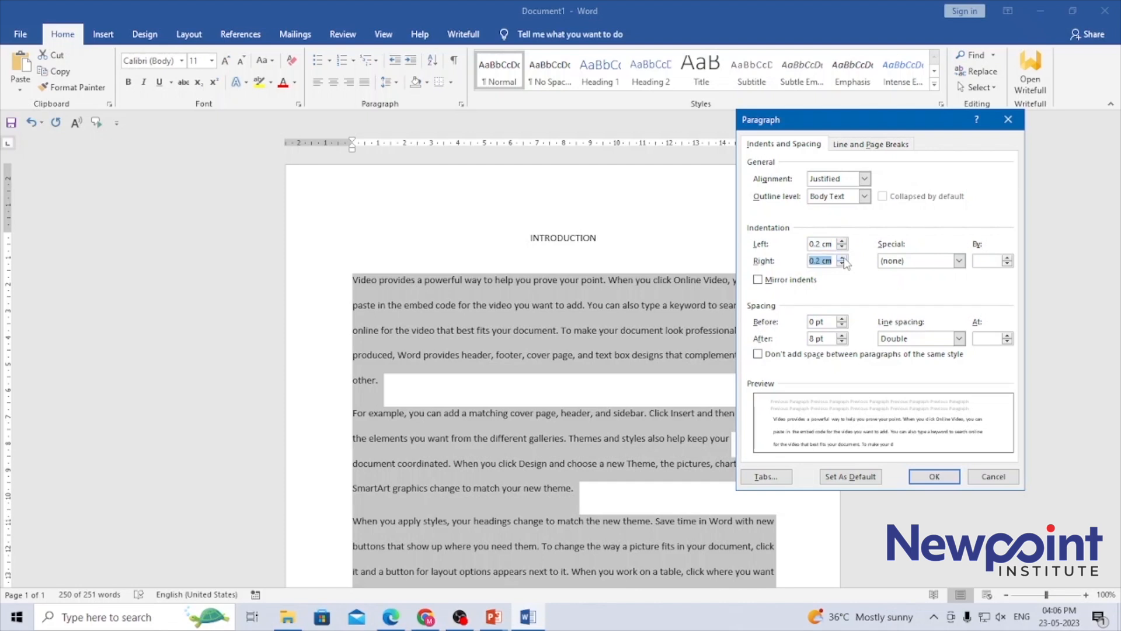
pyautogui.click(843, 258)
pyautogui.click(842, 263)
# Step: Set the special indentation to First line by 1 cm
pyautogui.click(960, 262)
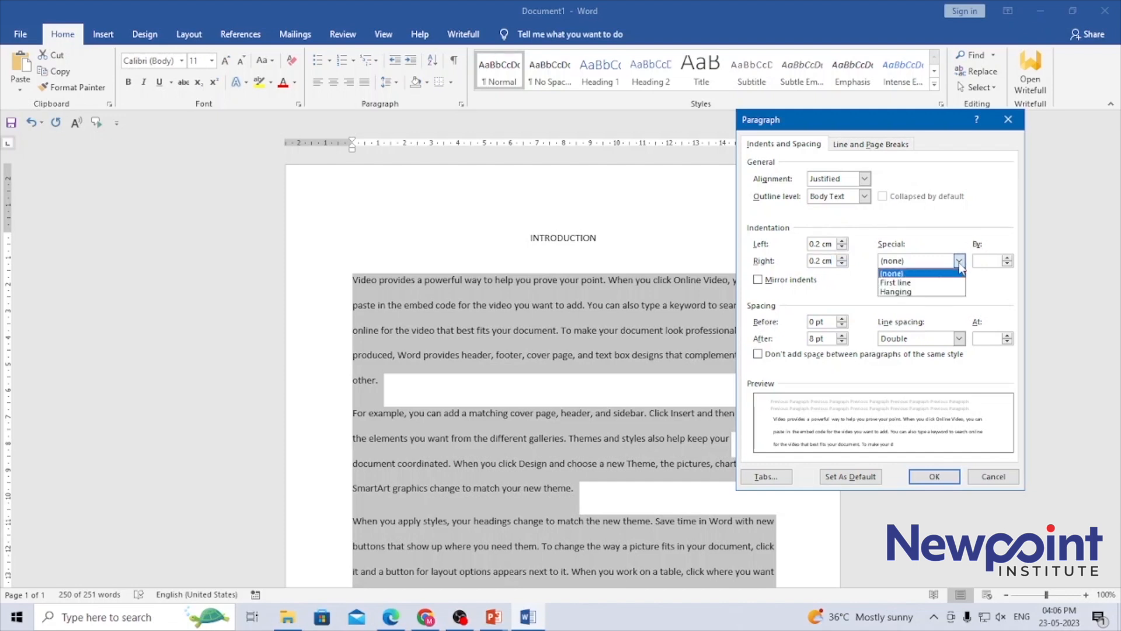
pyautogui.click(910, 282)
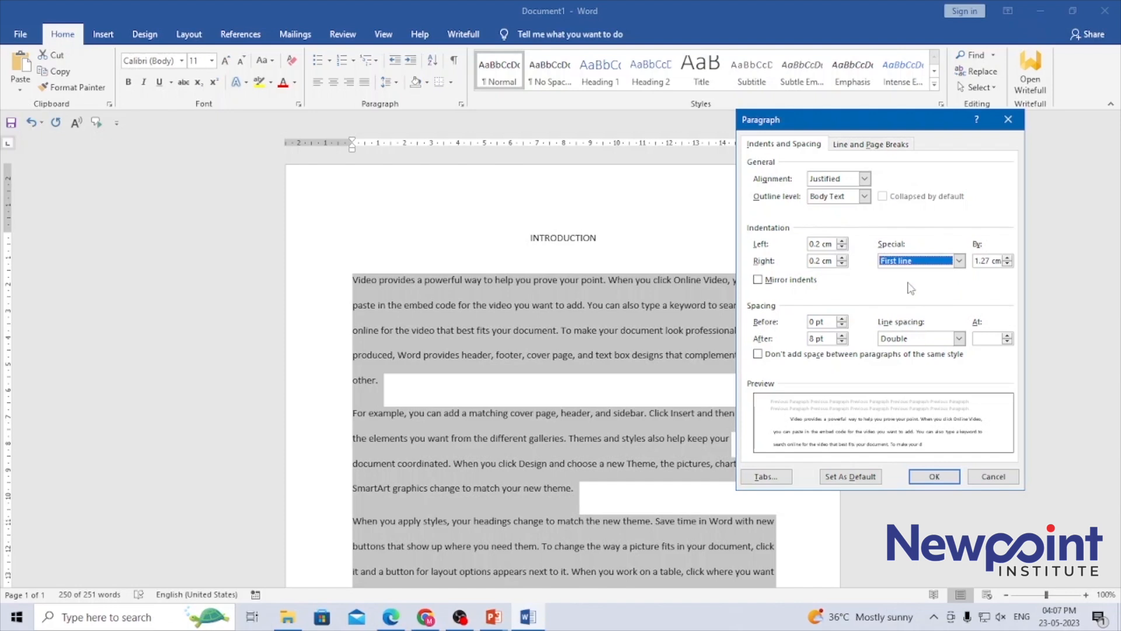
pyautogui.click(1009, 264)
pyautogui.click(1009, 264)
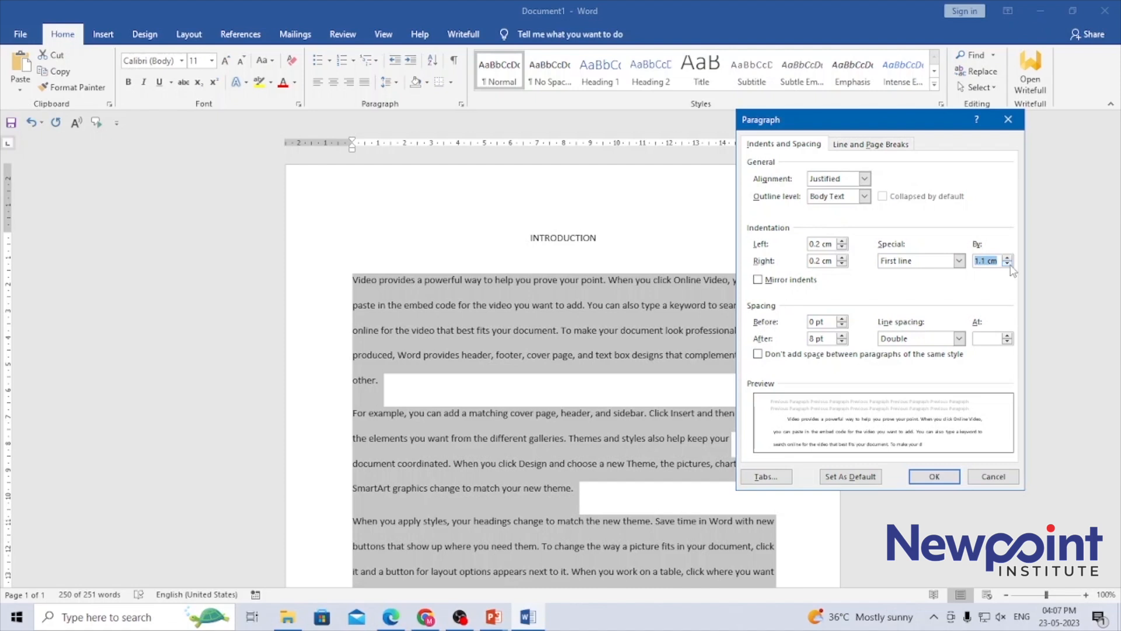
pyautogui.click(1009, 264)
# Step: Try the Hanging special indentation and return to First line
pyautogui.click(960, 262)
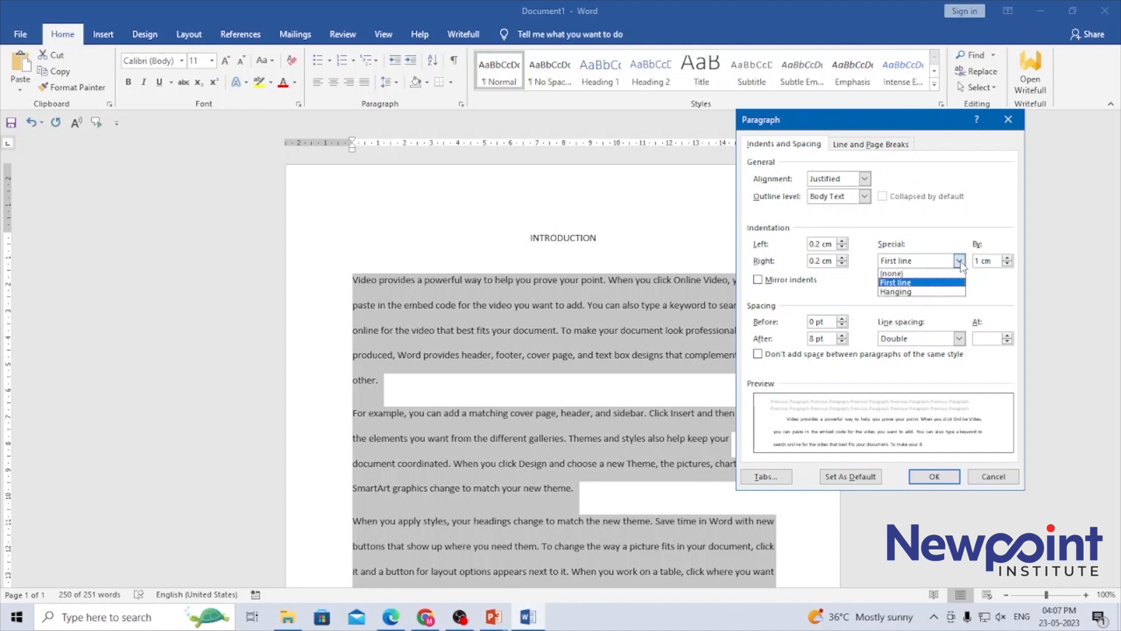
pyautogui.click(933, 294)
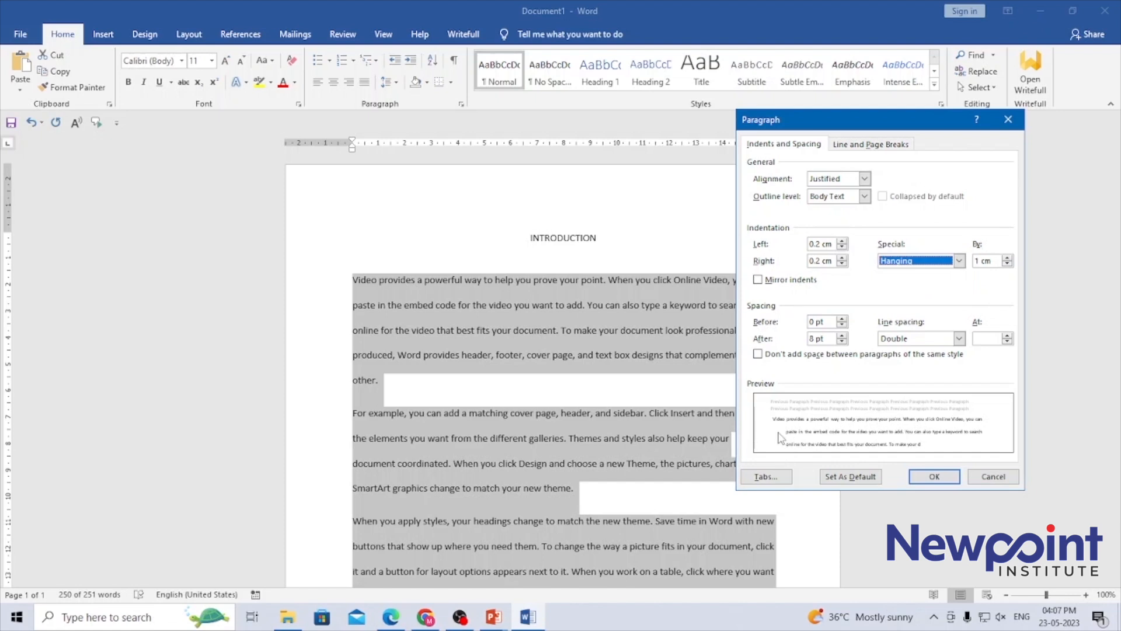
pyautogui.click(959, 261)
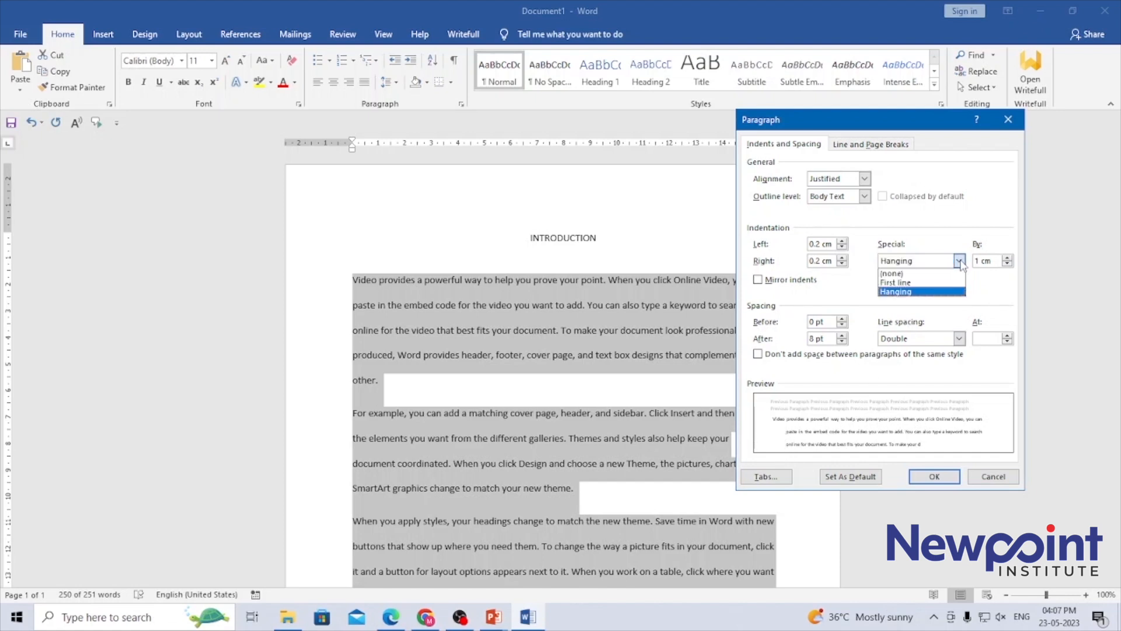
pyautogui.click(945, 282)
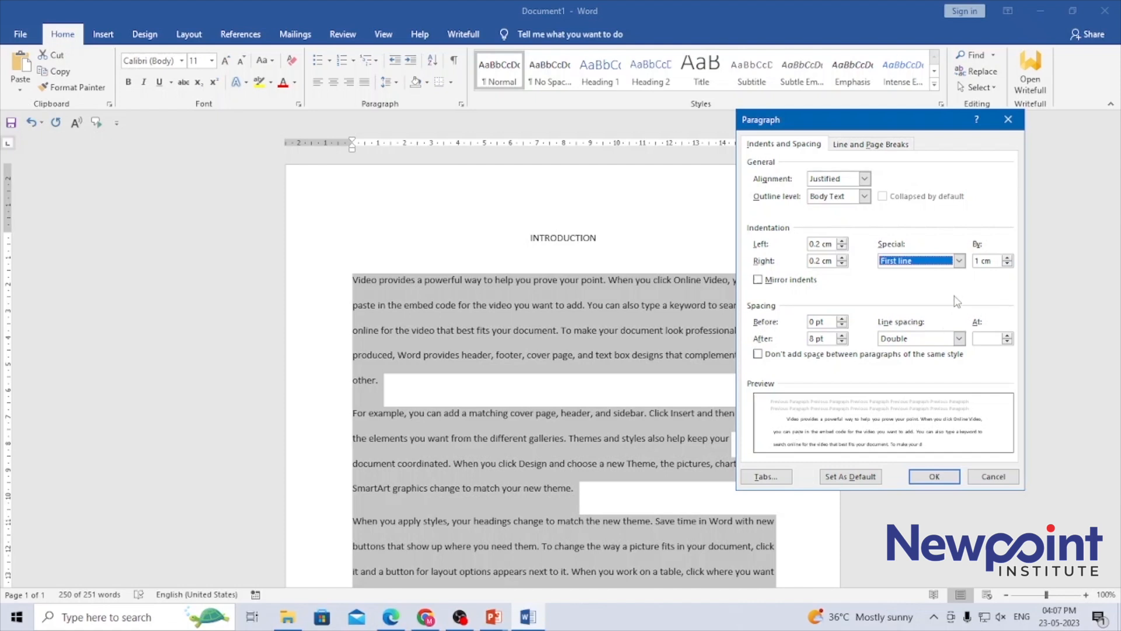
# Step: Try the Mirror indents option and turn it off again
pyautogui.click(758, 281)
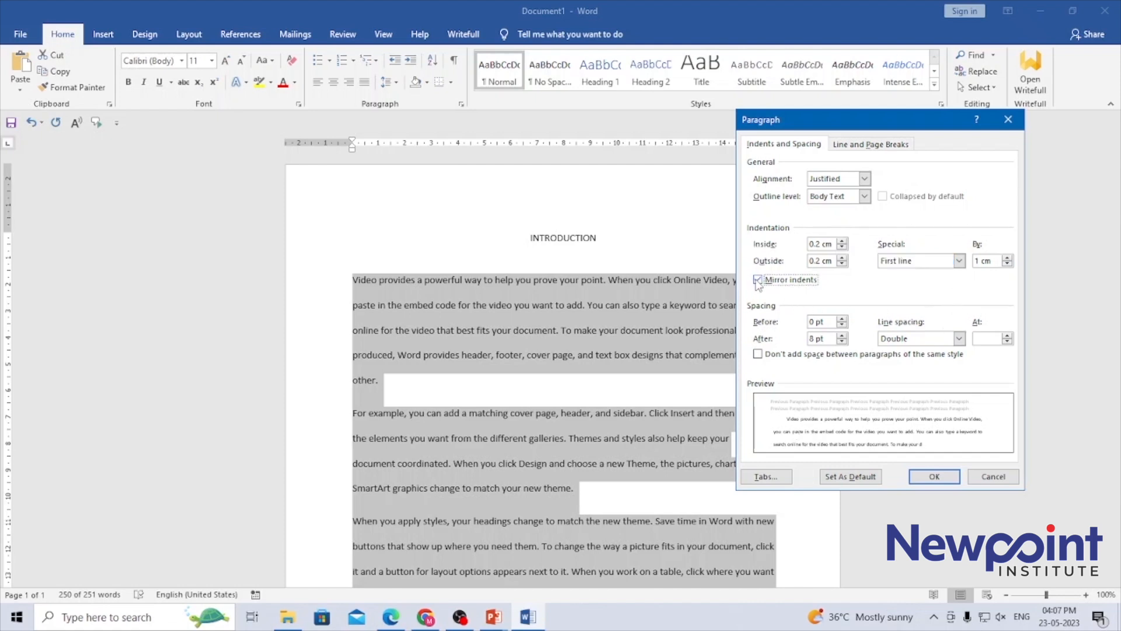
pyautogui.click(758, 282)
pyautogui.click(758, 281)
pyautogui.click(770, 281)
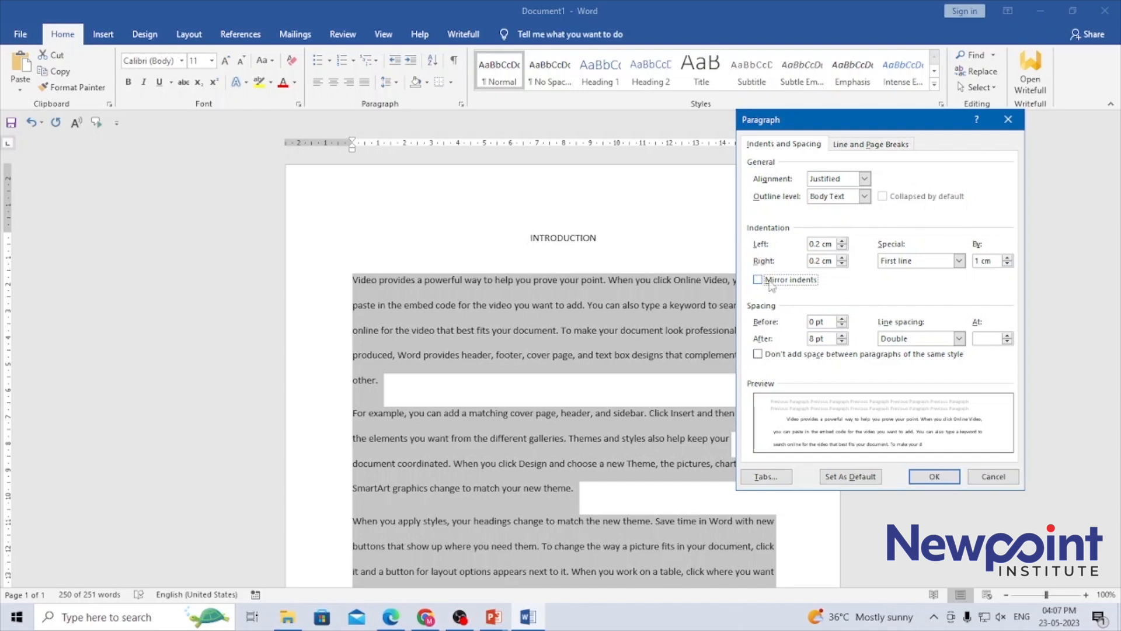
# Step: Set the spacing before and after the body paragraphs to 12 pt each
pyautogui.click(842, 321)
pyautogui.click(842, 320)
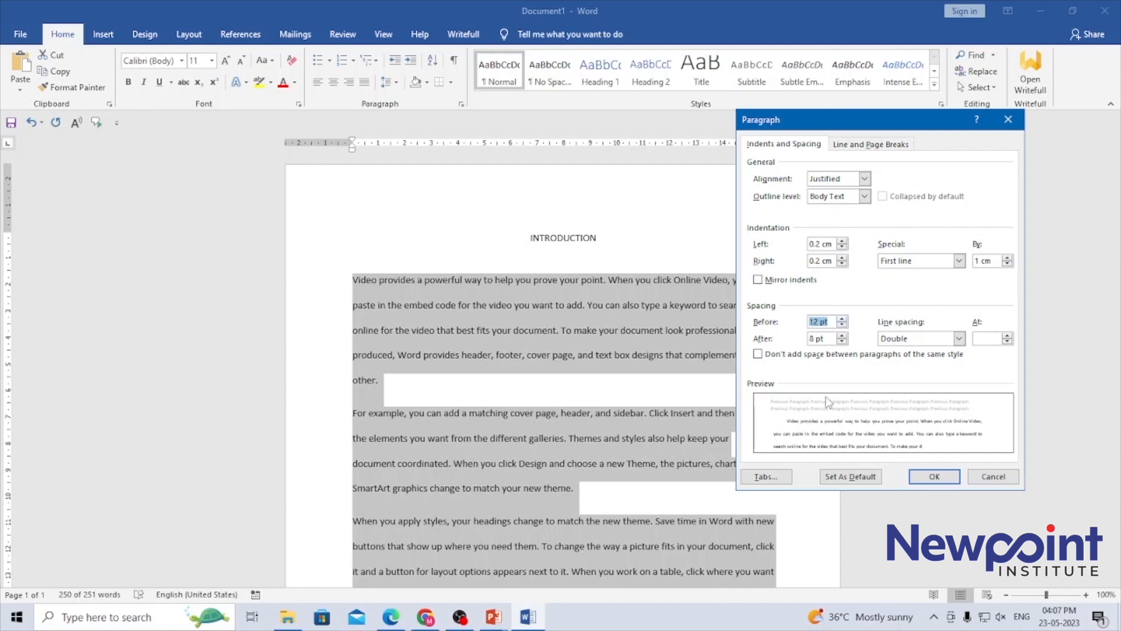
pyautogui.click(842, 336)
# Step: Try Single and 1.5 lines as the line spacing of the body paragraphs
pyautogui.click(960, 339)
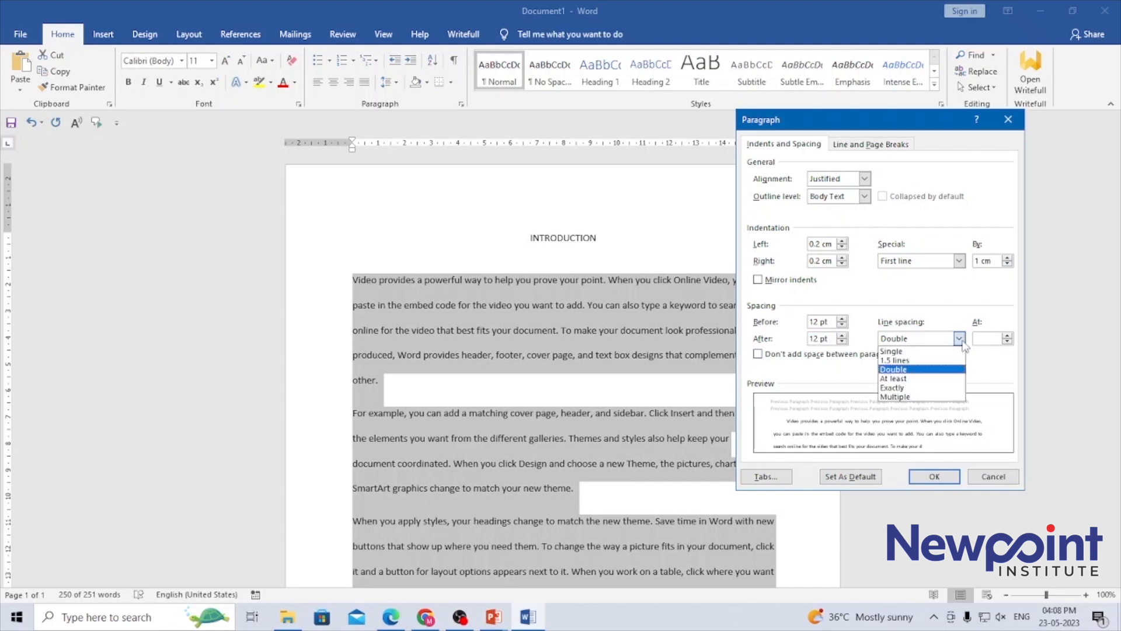
pyautogui.click(911, 351)
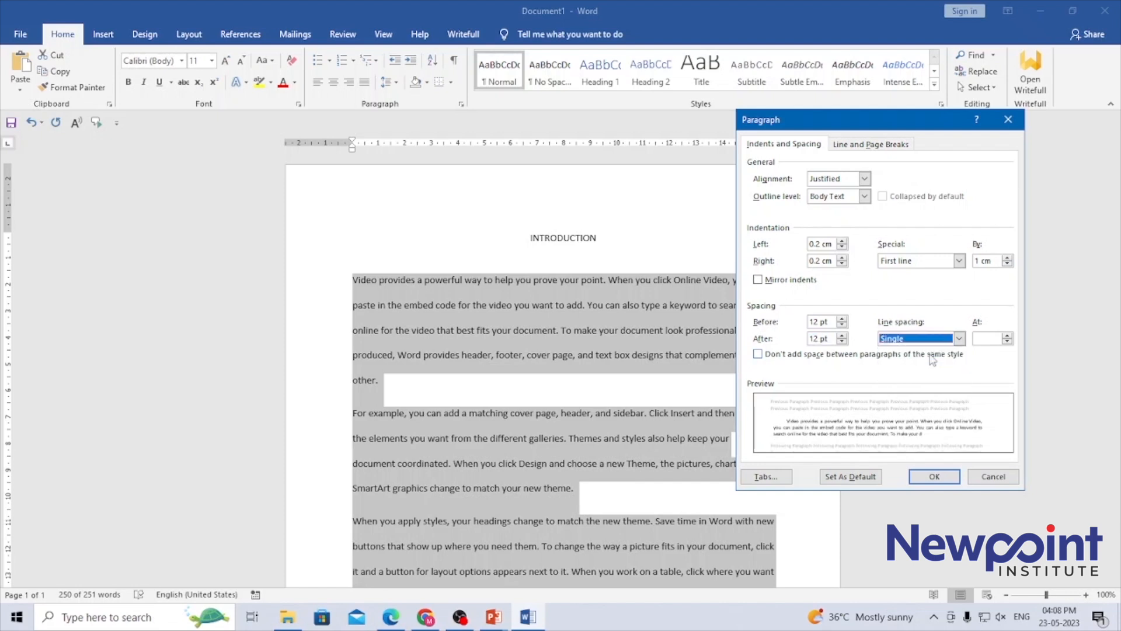
pyautogui.click(960, 339)
pyautogui.click(955, 353)
# Step: Set the line spacing of the body paragraphs to At least 8 pt
pyautogui.click(960, 339)
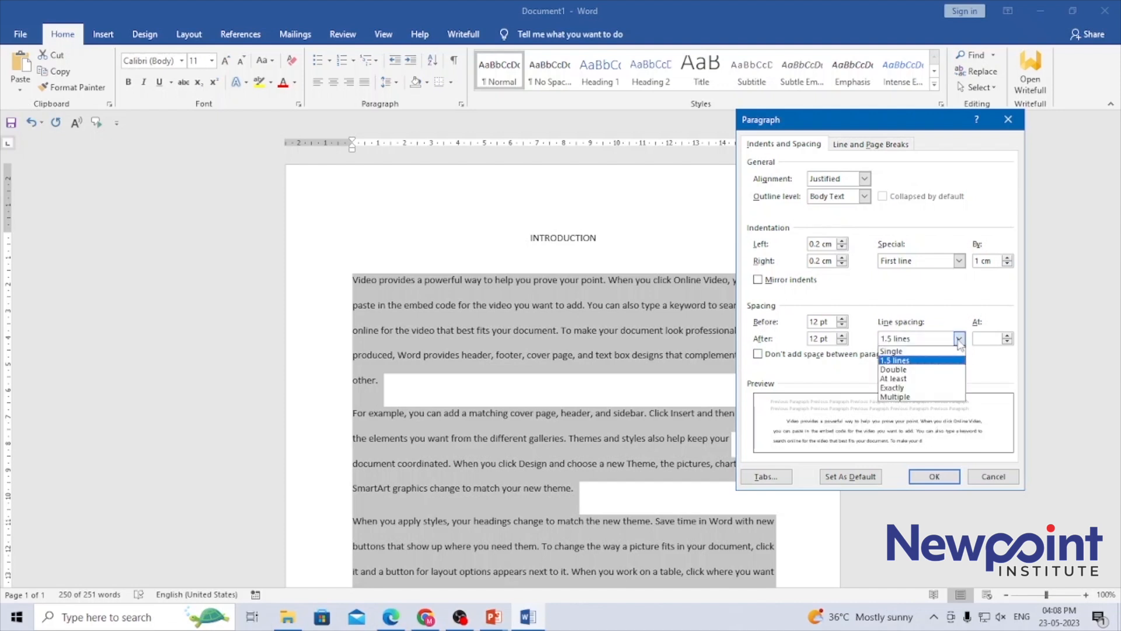
pyautogui.click(944, 379)
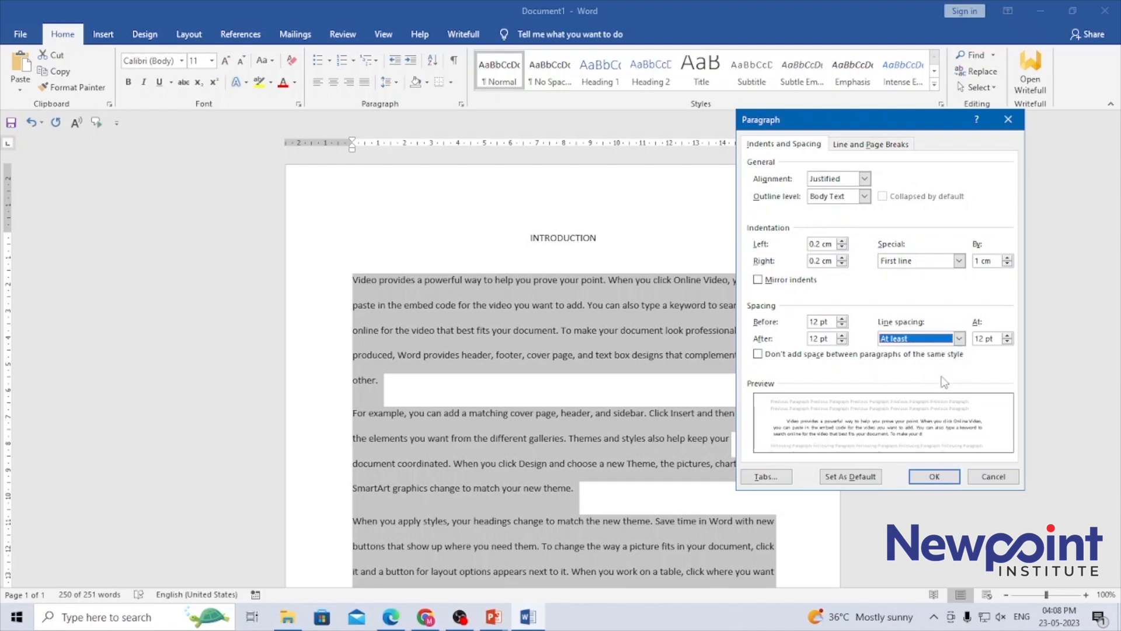
pyautogui.click(1008, 342)
pyautogui.click(1007, 342)
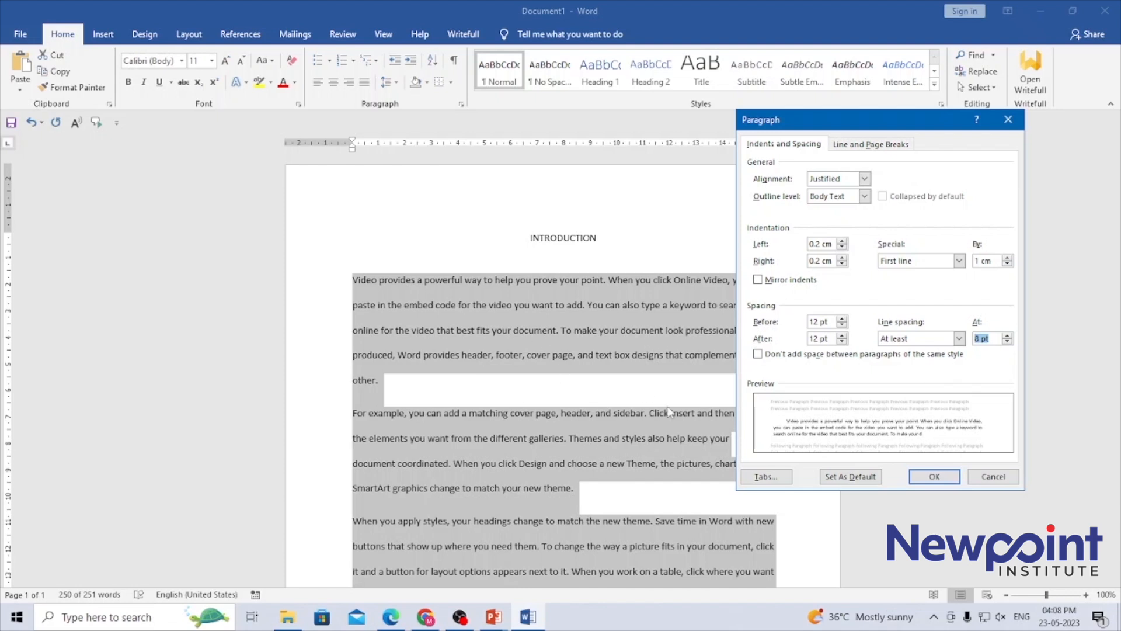
# Step: Try the option that omits space between paragraphs of the same style and turn it off again
pyautogui.click(758, 354)
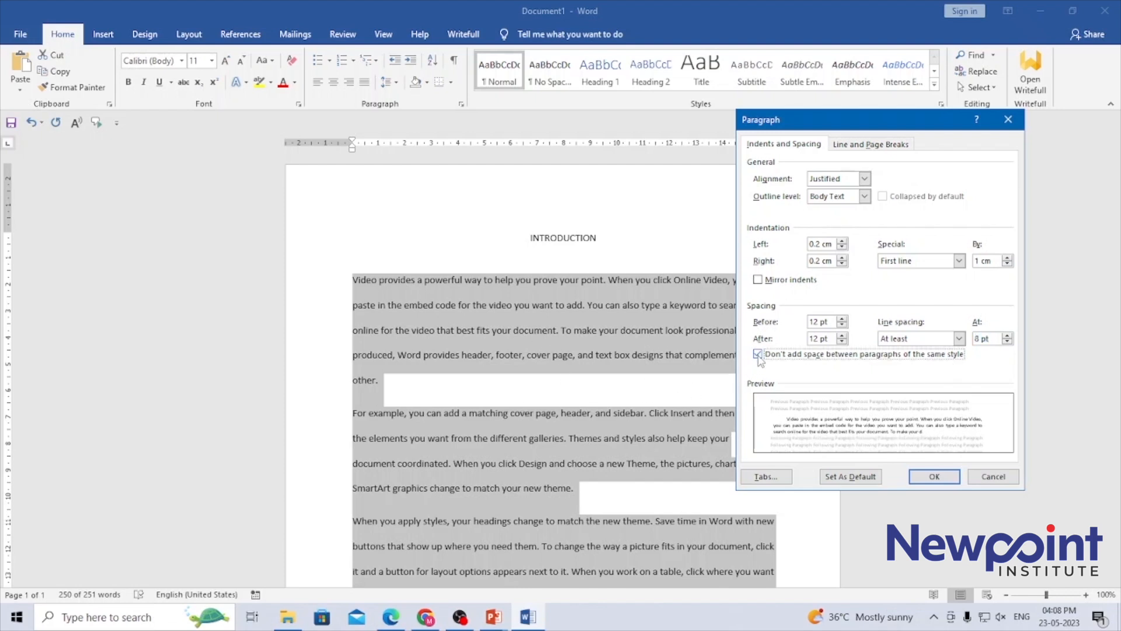
pyautogui.click(758, 354)
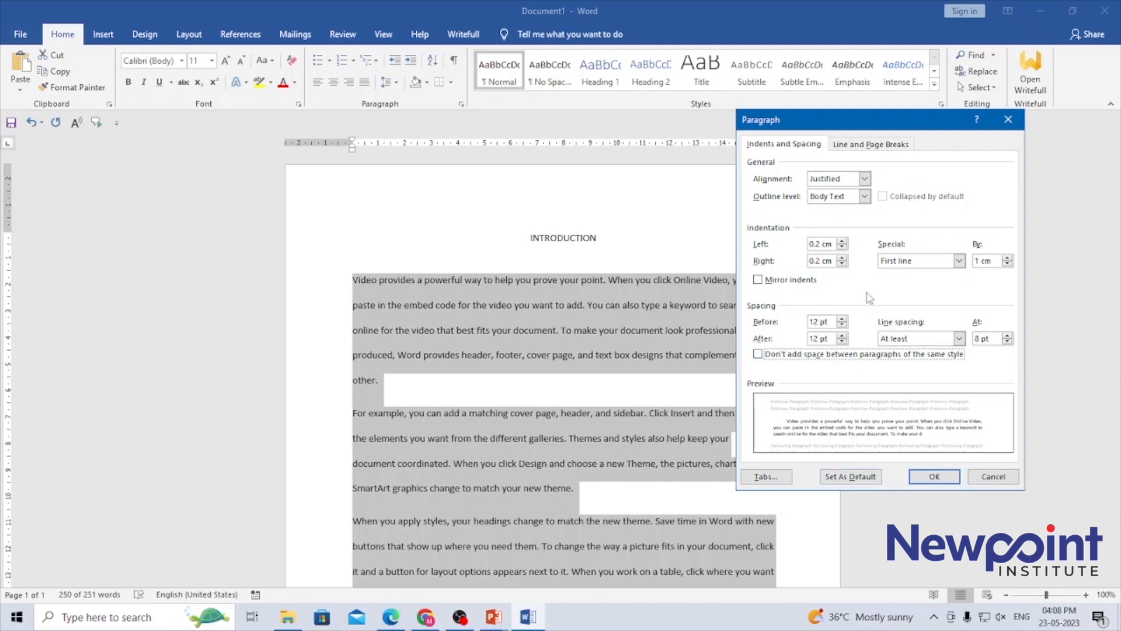
# Step: Try the Keep with next pagination option among the line and page break settings and turn it off again
pyautogui.click(863, 146)
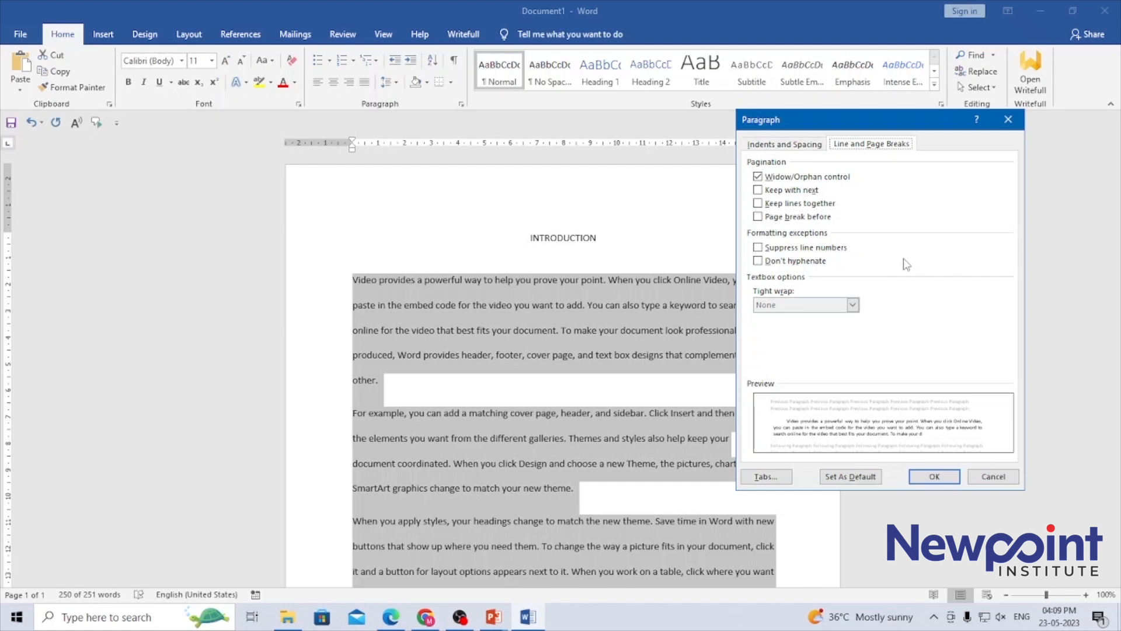
pyautogui.click(759, 190)
pyautogui.click(759, 191)
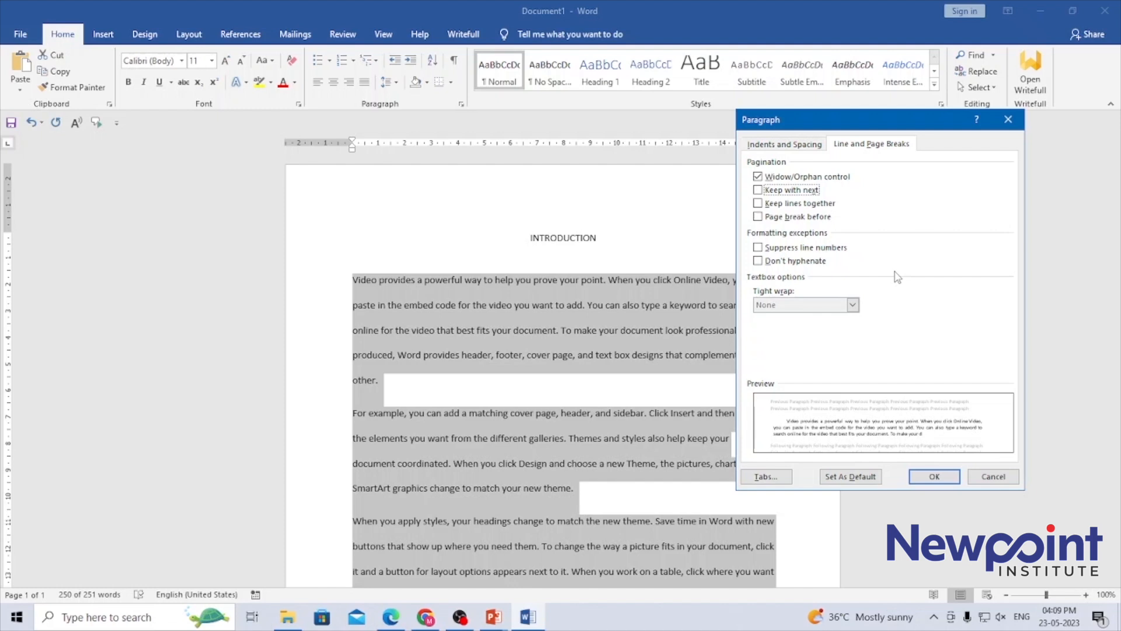
pyautogui.click(760, 217)
# Step: Apply the indentation and spacing settings to the body paragraphs and clear the selection
pyautogui.click(812, 144)
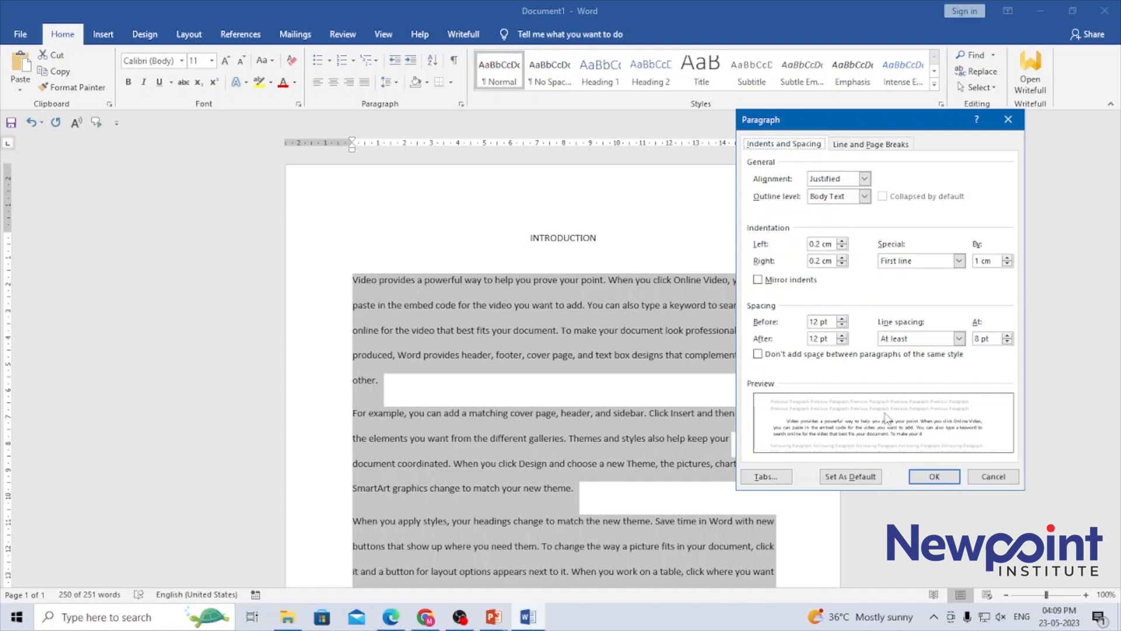
pyautogui.click(935, 476)
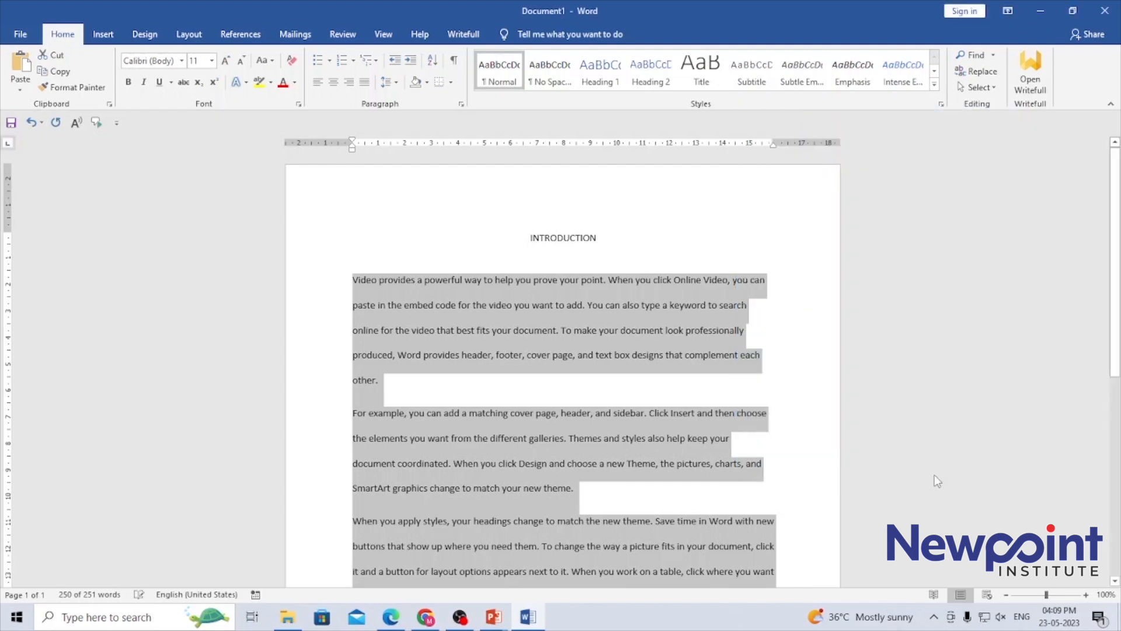
pyautogui.click(752, 537)
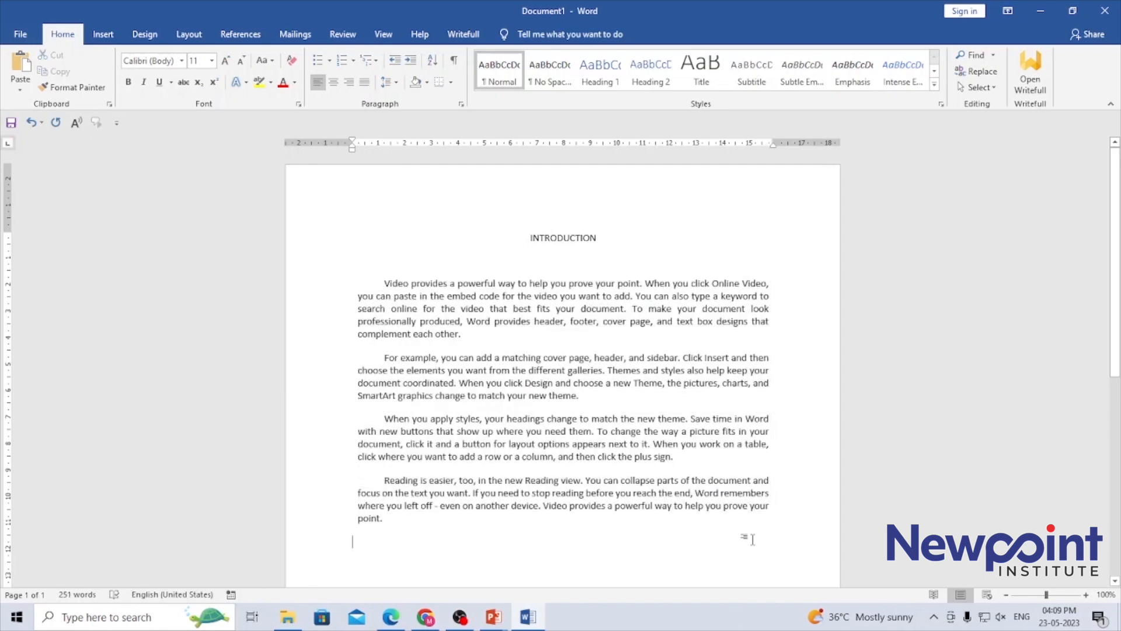
# Step: Copy the four body paragraphs and paste them twice at the end of the document
pyautogui.moveTo(403, 523); pyautogui.dragTo(370, 279)
pyautogui.hotkey('ctrl', 'c')
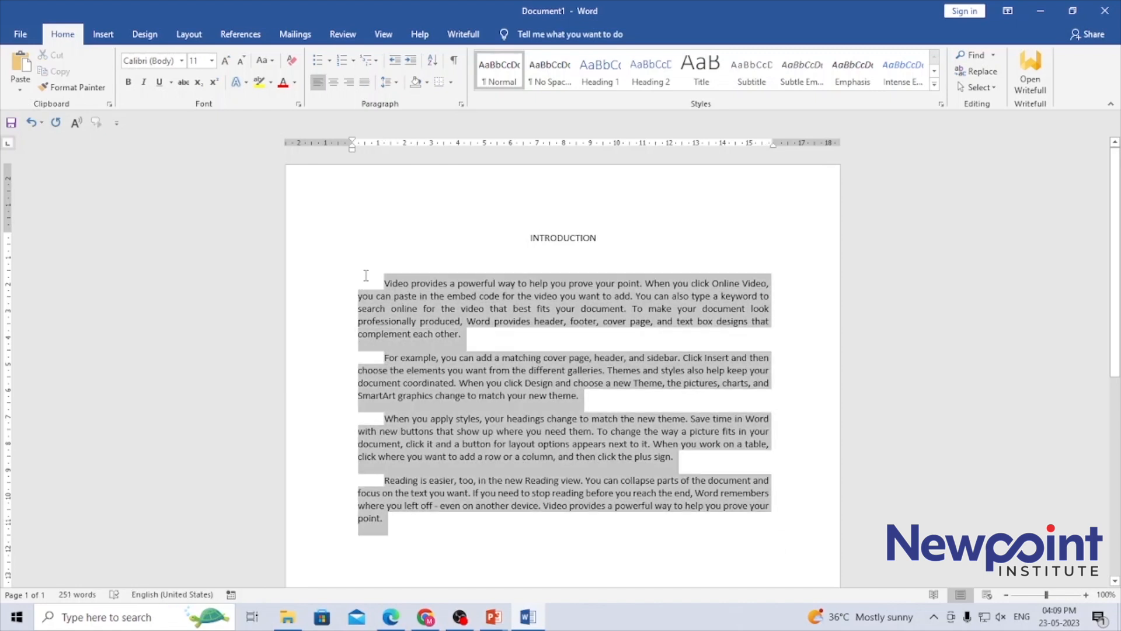
pyautogui.click(454, 540)
pyautogui.hotkey('ctrl', 'v')
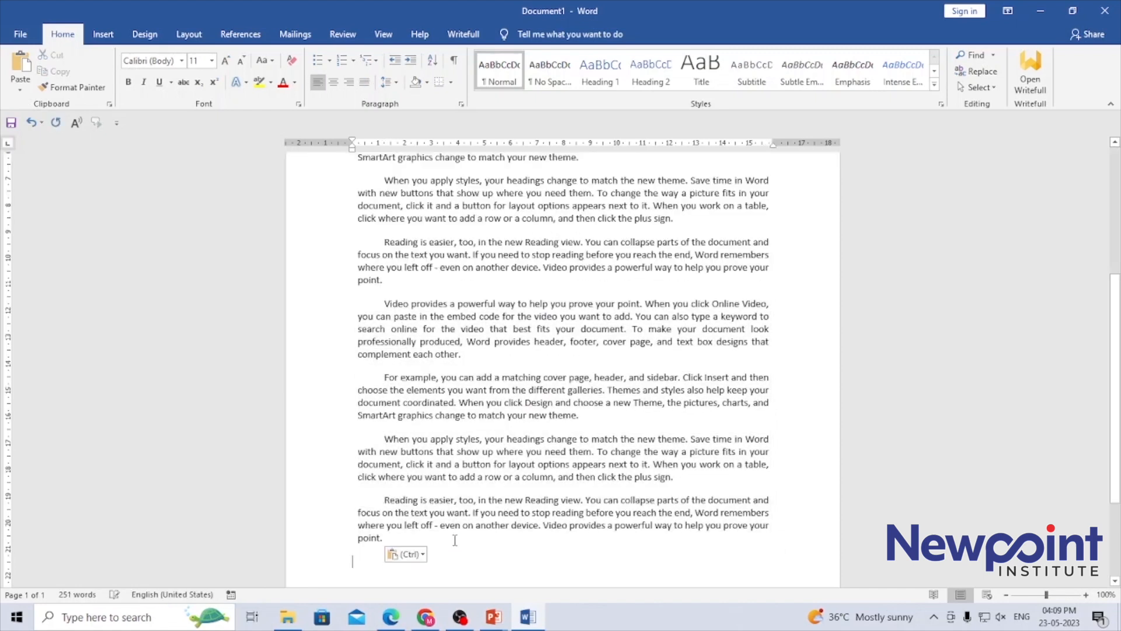
pyautogui.scroll(2, 1117, 395)
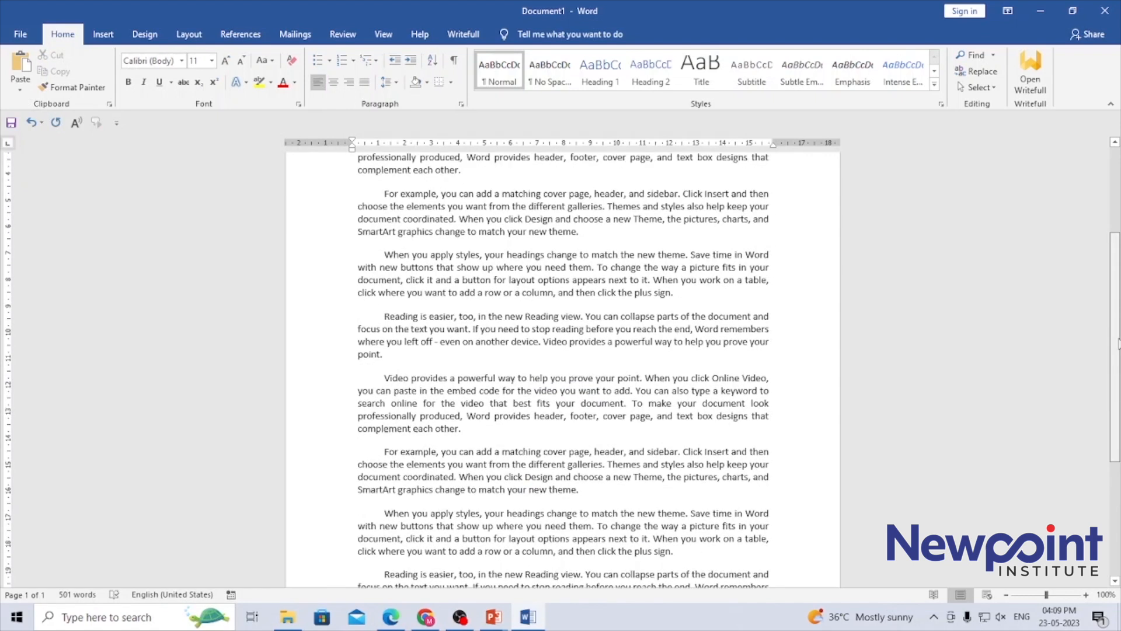
pyautogui.scroll(5, 1117, 395)
pyautogui.scroll(-8, 1117, 444)
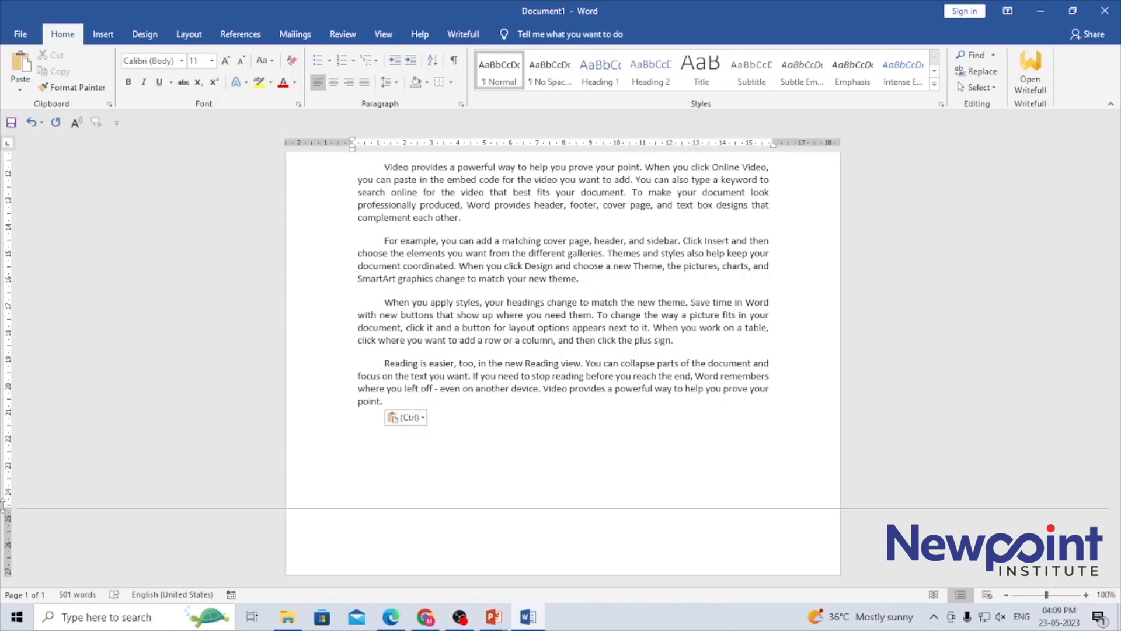
pyautogui.hotkey('ctrl', 'v')
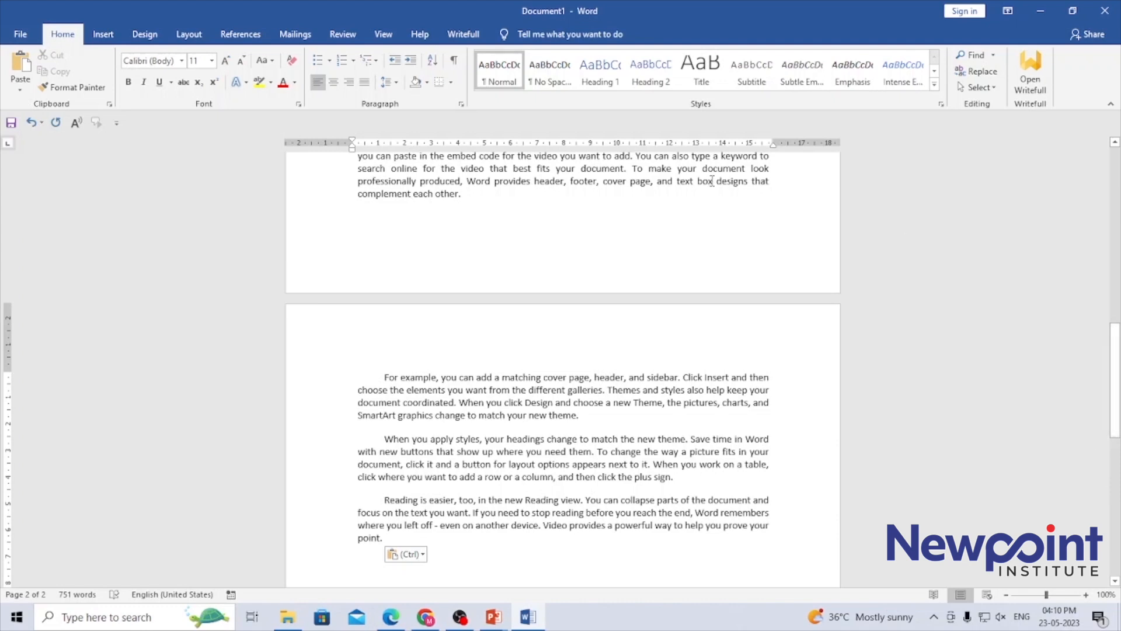
pyautogui.click(479, 198)
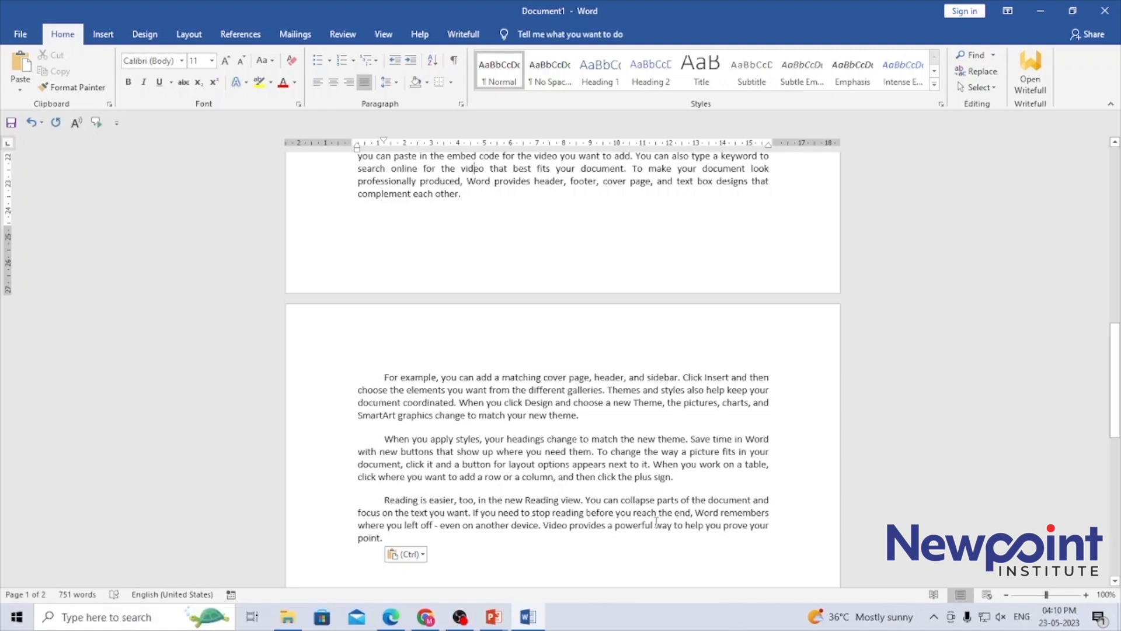
pyautogui.moveTo(677, 476); pyautogui.dragTo(507, 439)
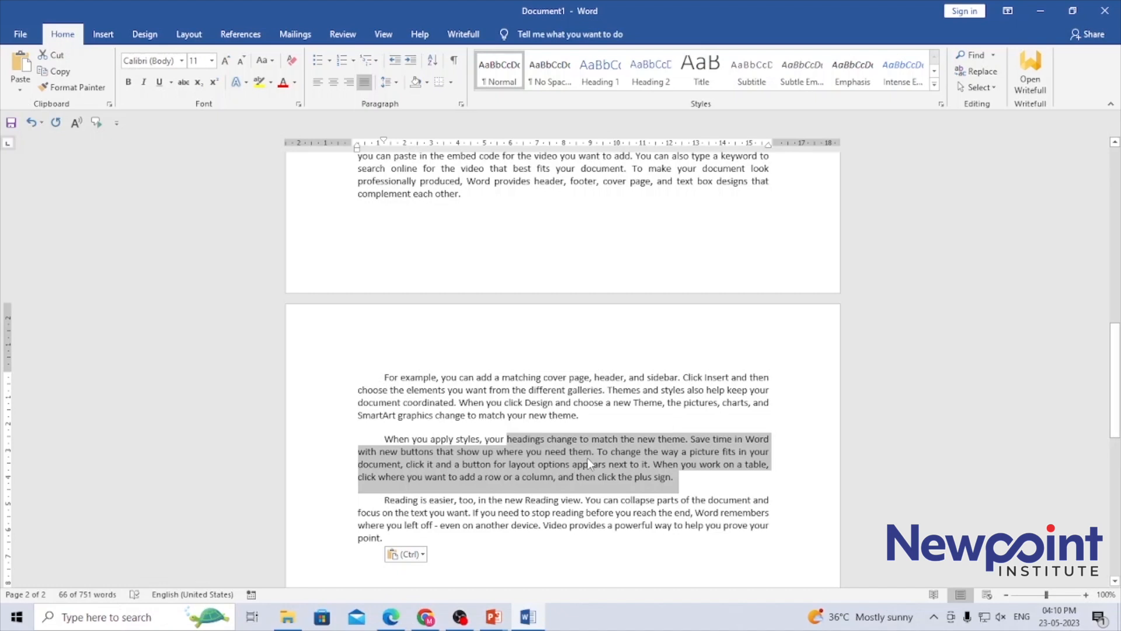
pyautogui.click(601, 417)
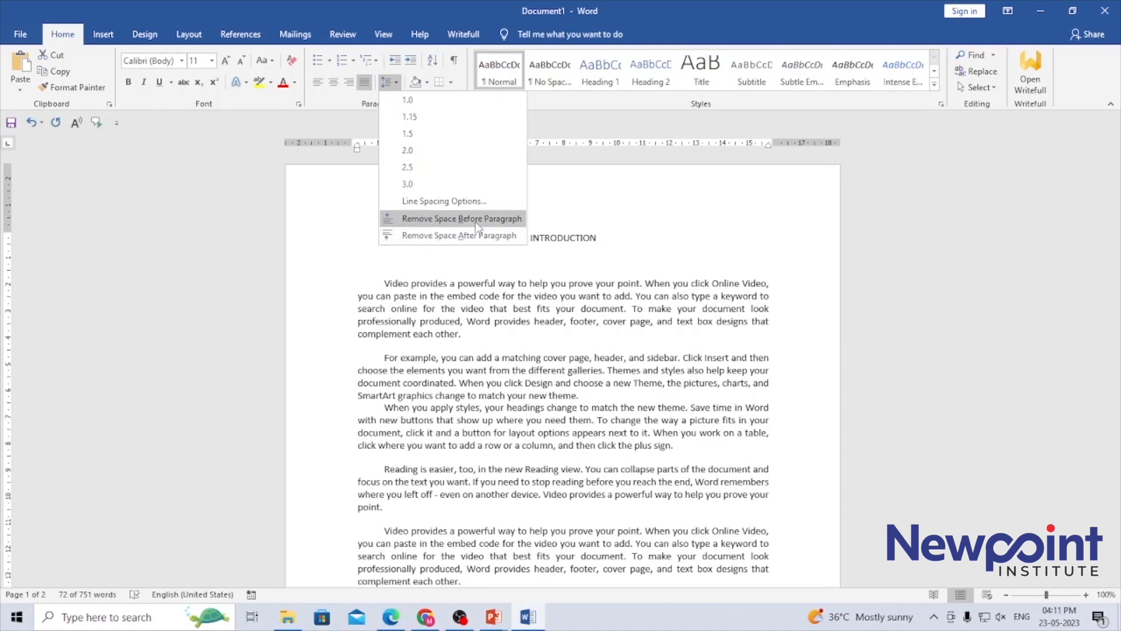
# Step: Set a tab stop at position 1 with left alignment and no leader for the selected opening paragraphs
pyautogui.click(456, 201)
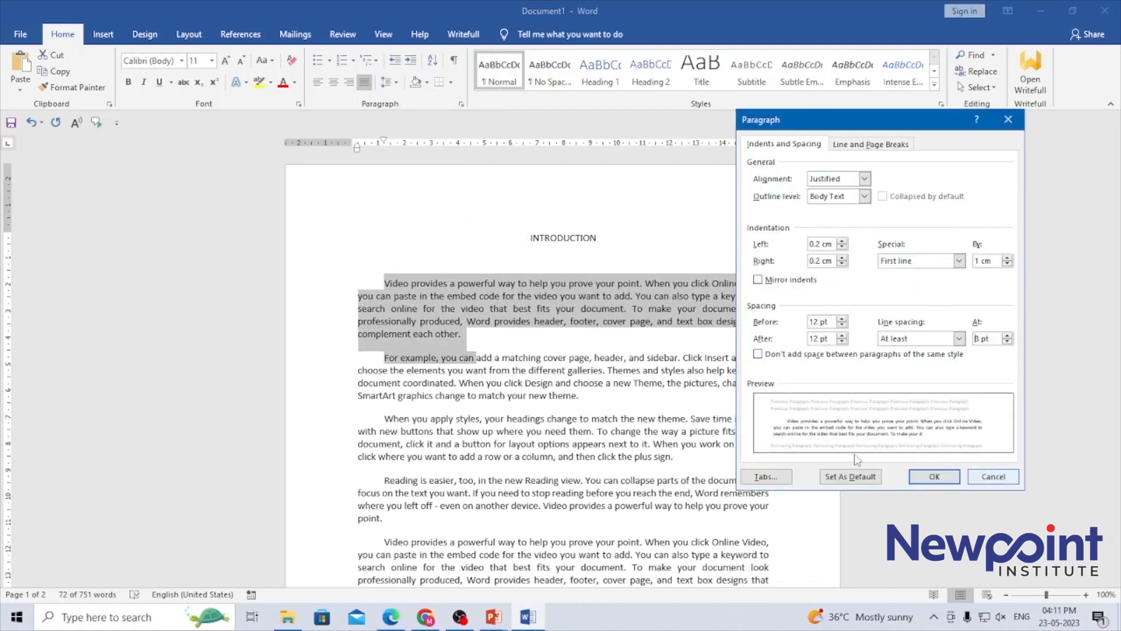
pyautogui.click(772, 477)
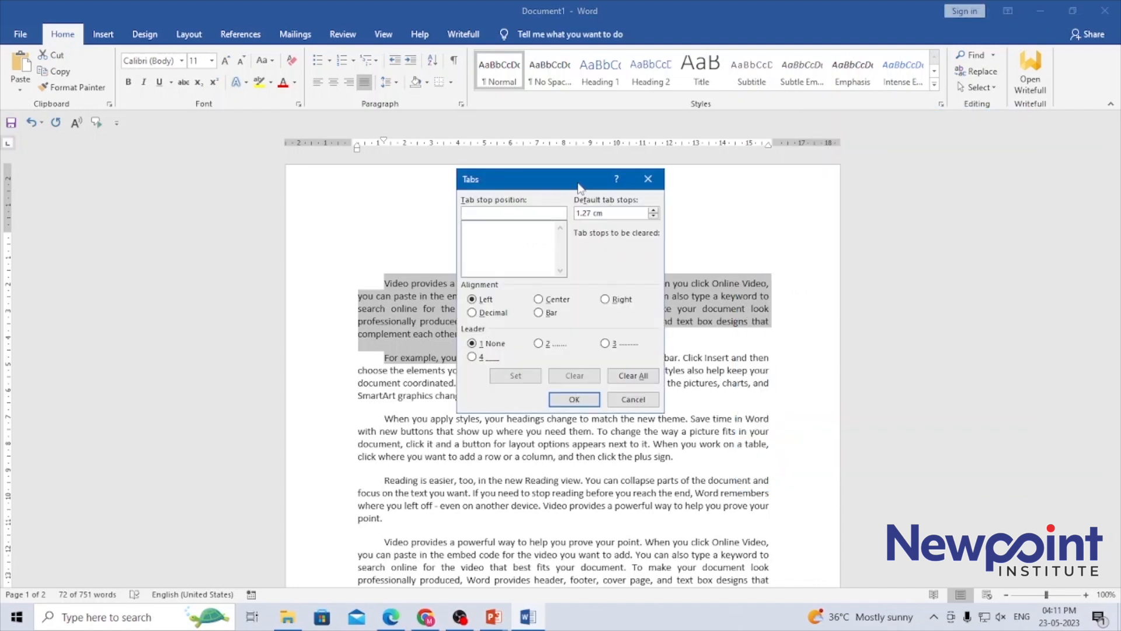
pyautogui.moveTo(578, 184); pyautogui.dragTo(916, 197)
pyautogui.write('1')
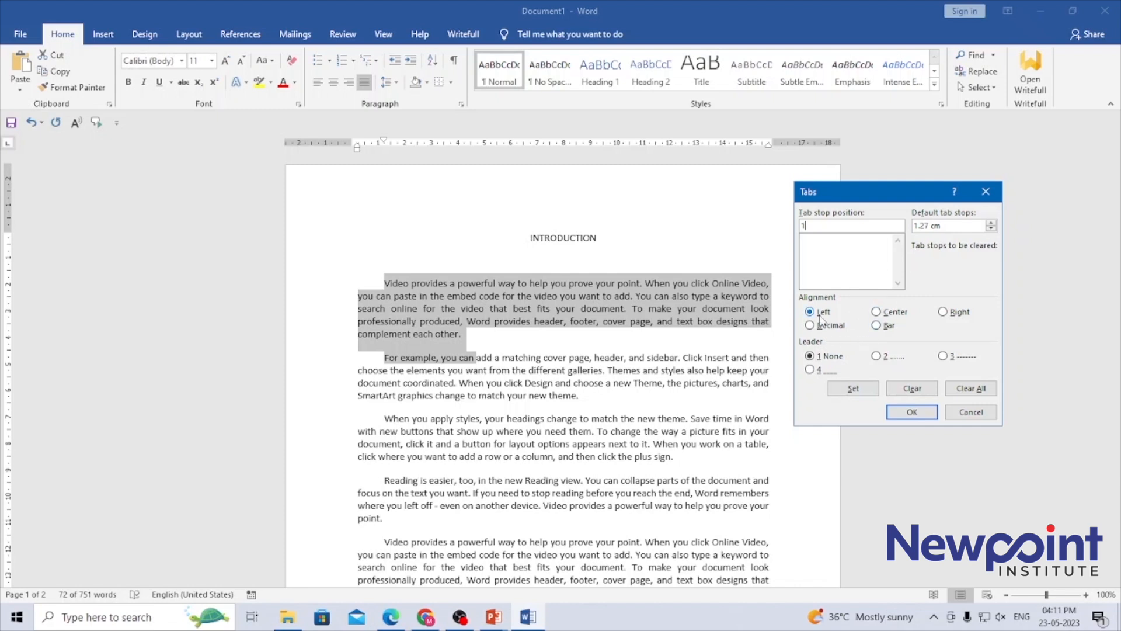
pyautogui.click(885, 315)
pyautogui.click(885, 323)
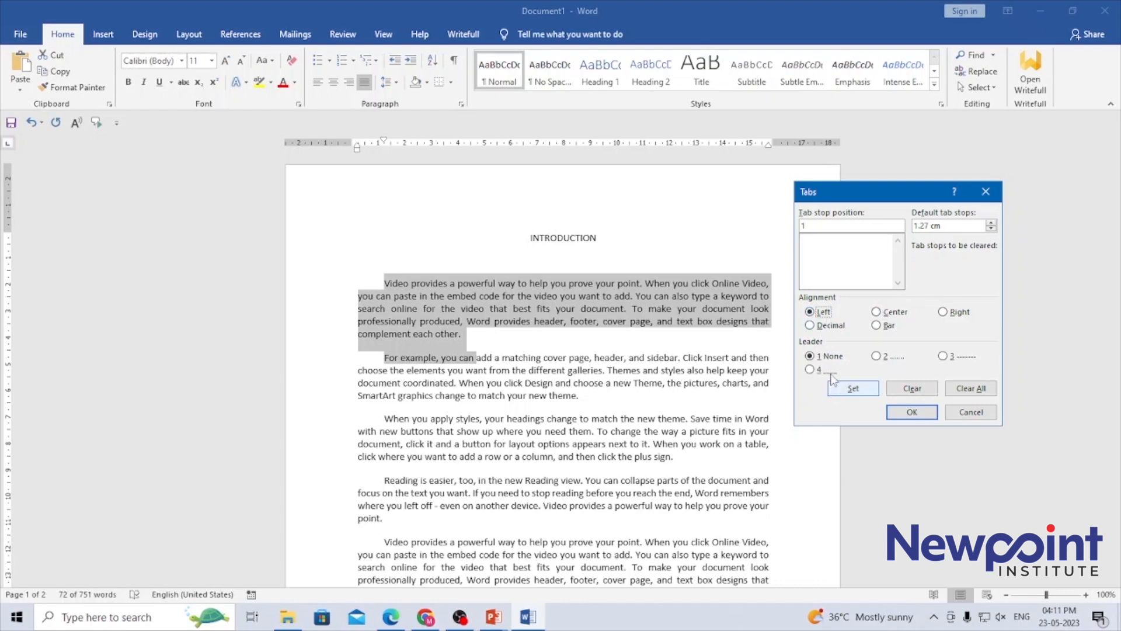
pyautogui.click(876, 357)
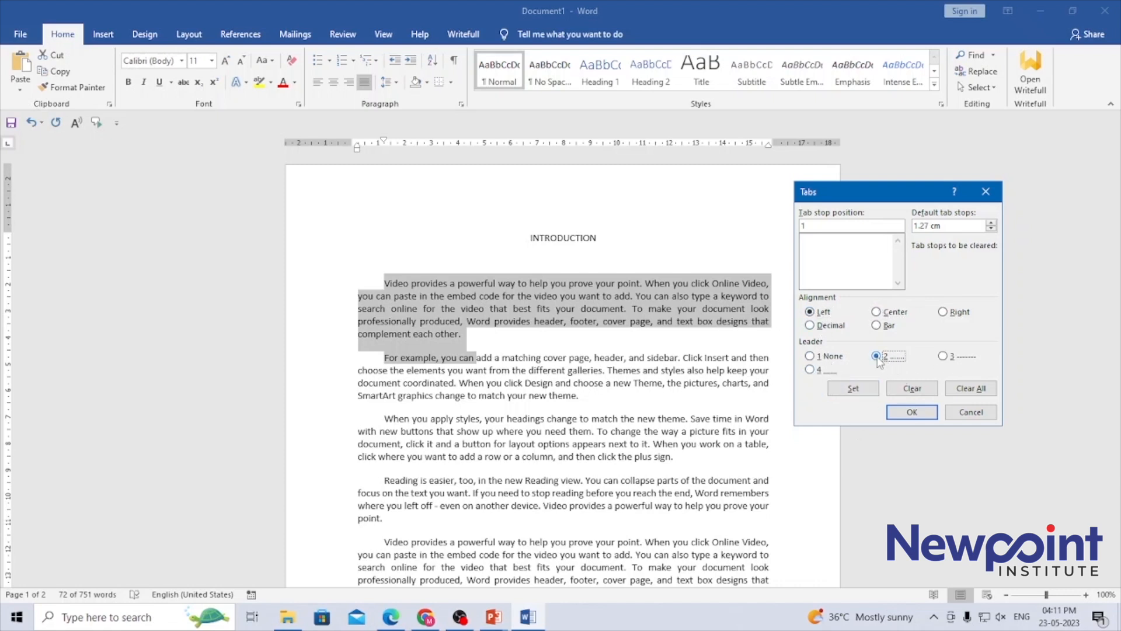
pyautogui.click(810, 356)
pyautogui.click(853, 389)
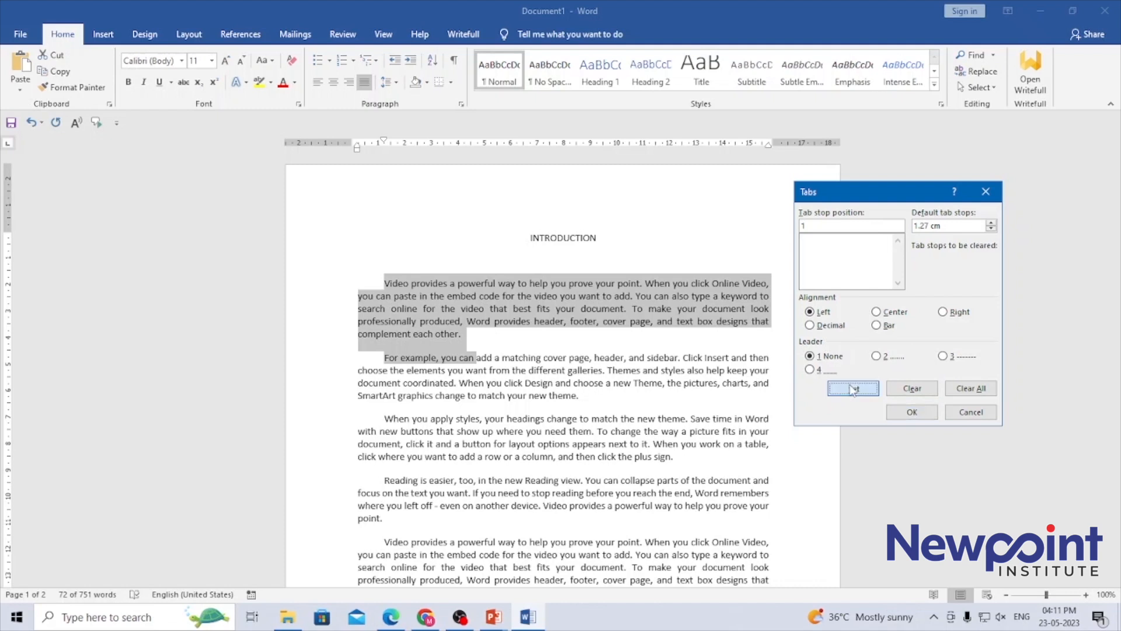
pyautogui.click(911, 413)
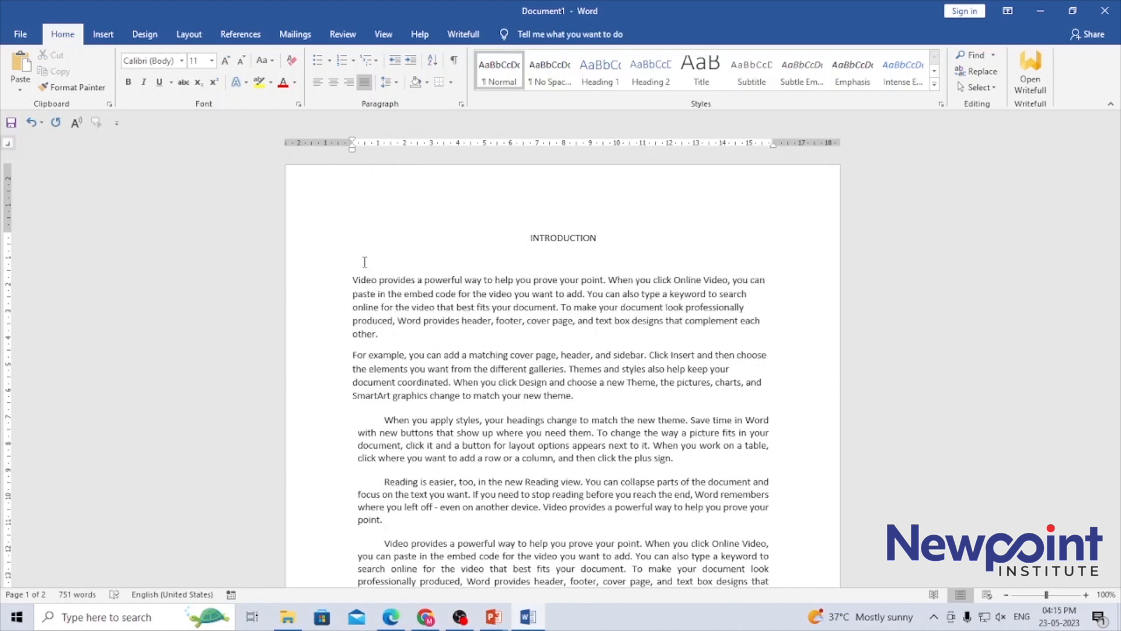
# Step: Set a left-aligned tab stop at 1 cm for the empty line under the INTRODUCTION heading
pyautogui.click(389, 82)
pyautogui.click(410, 201)
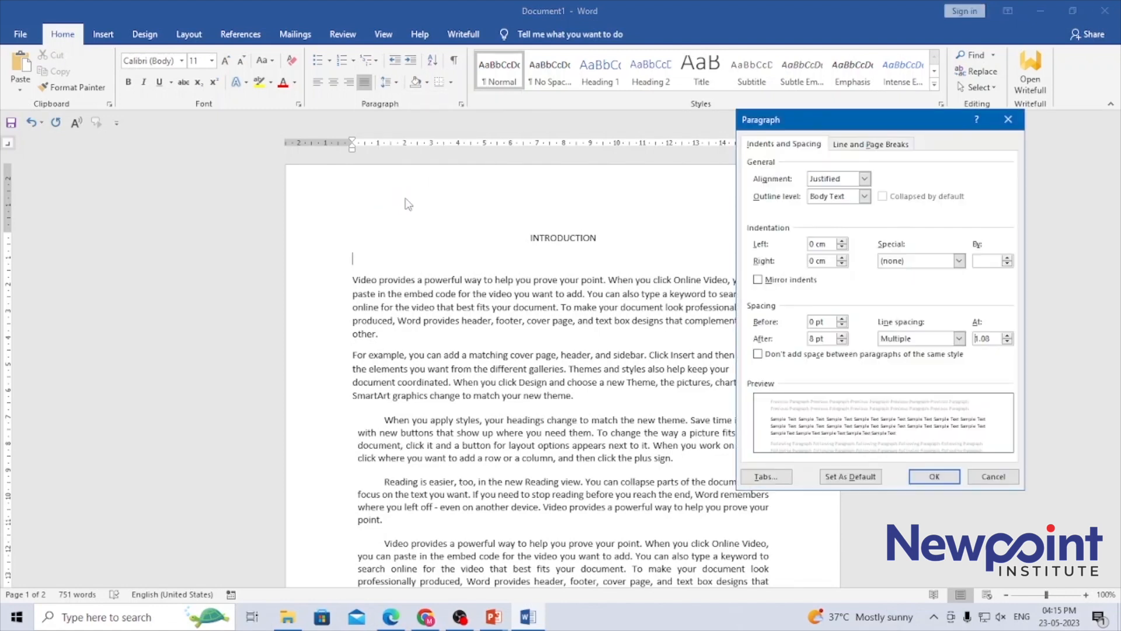
pyautogui.click(766, 475)
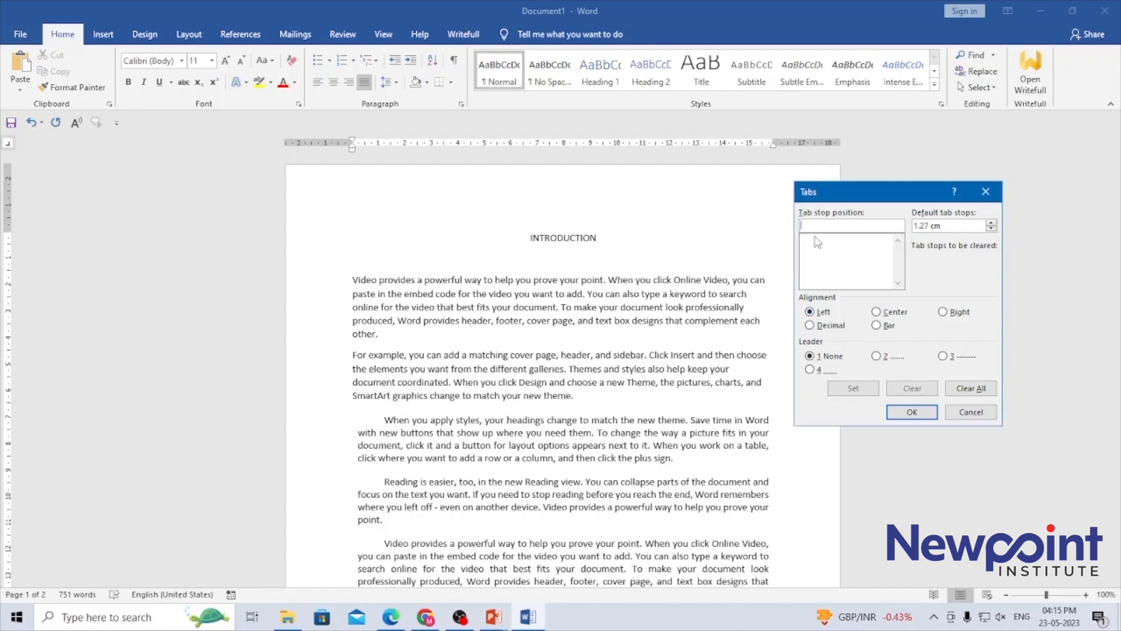
pyautogui.write('1')
pyautogui.click(820, 314)
pyautogui.click(853, 389)
# Step: Add a center-aligned tab stop at 8 cm for the same line
pyautogui.write('8')
pyautogui.click(886, 314)
pyautogui.click(855, 389)
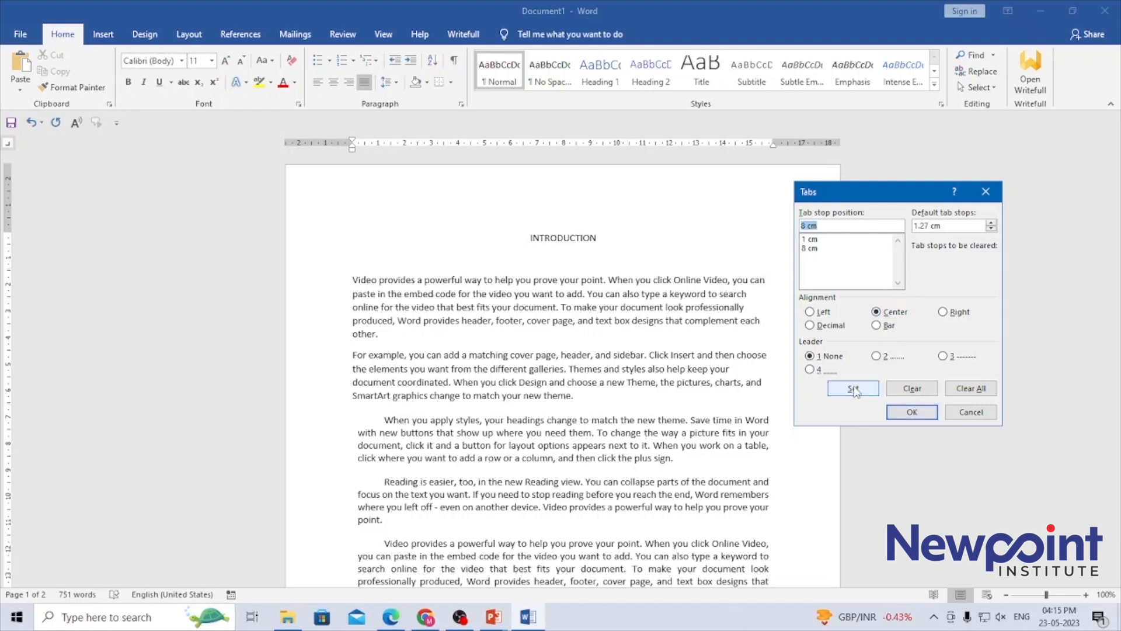
# Step: Add a right-aligned tab stop at 15 cm and apply the tab stops to the line
pyautogui.click(821, 227)
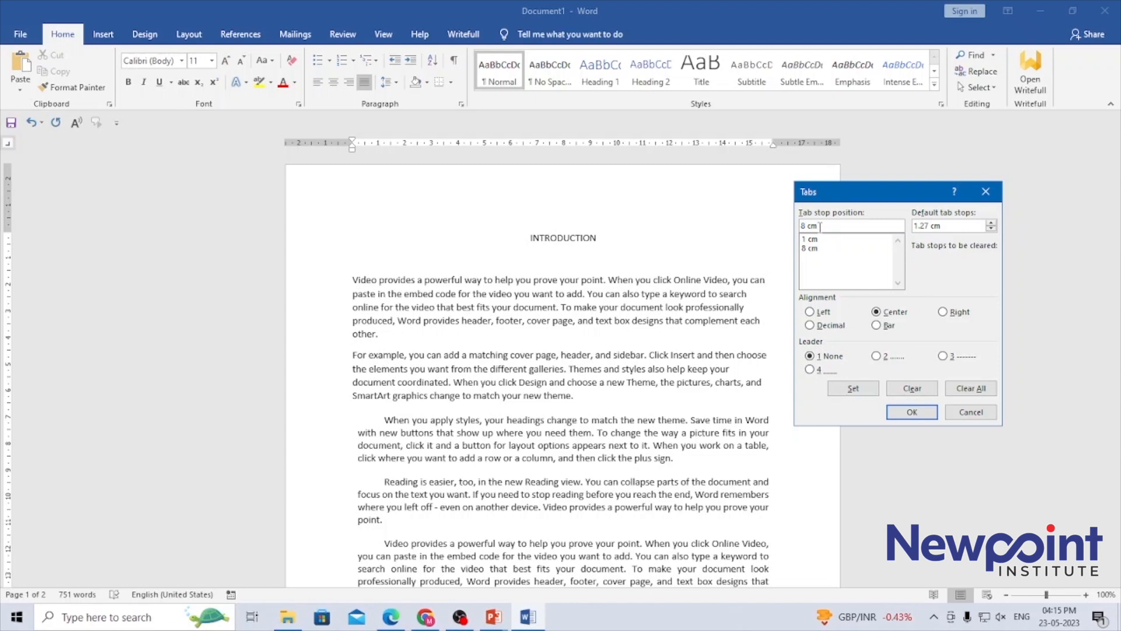
pyautogui.moveTo(820, 227); pyautogui.dragTo(785, 230)
pyautogui.write('15')
pyautogui.click(942, 312)
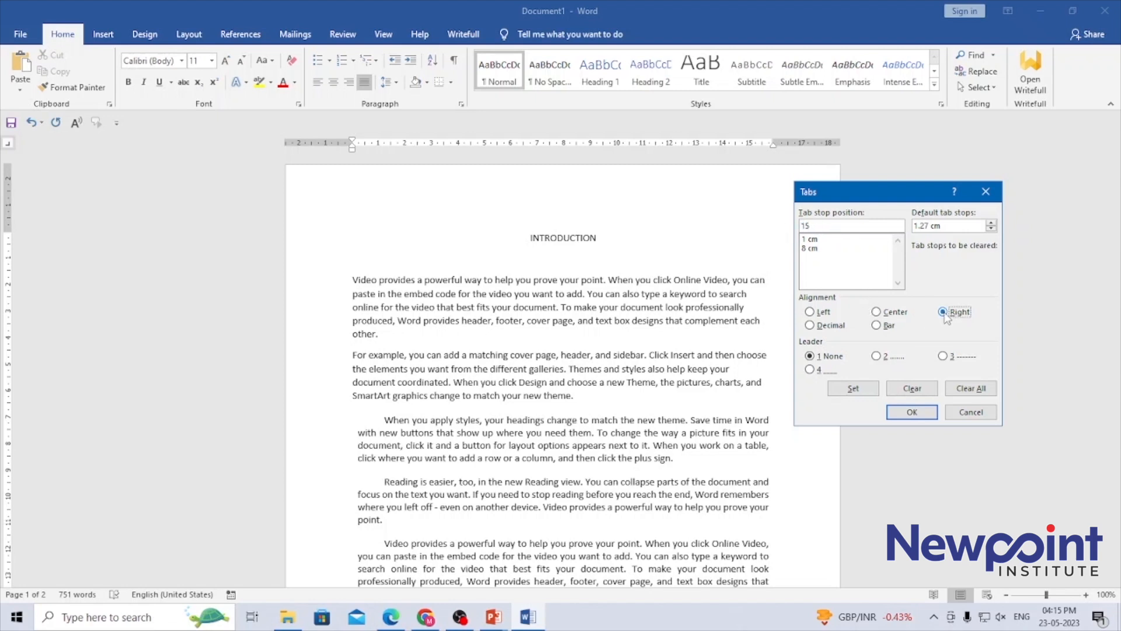
pyautogui.click(848, 389)
pyautogui.click(923, 418)
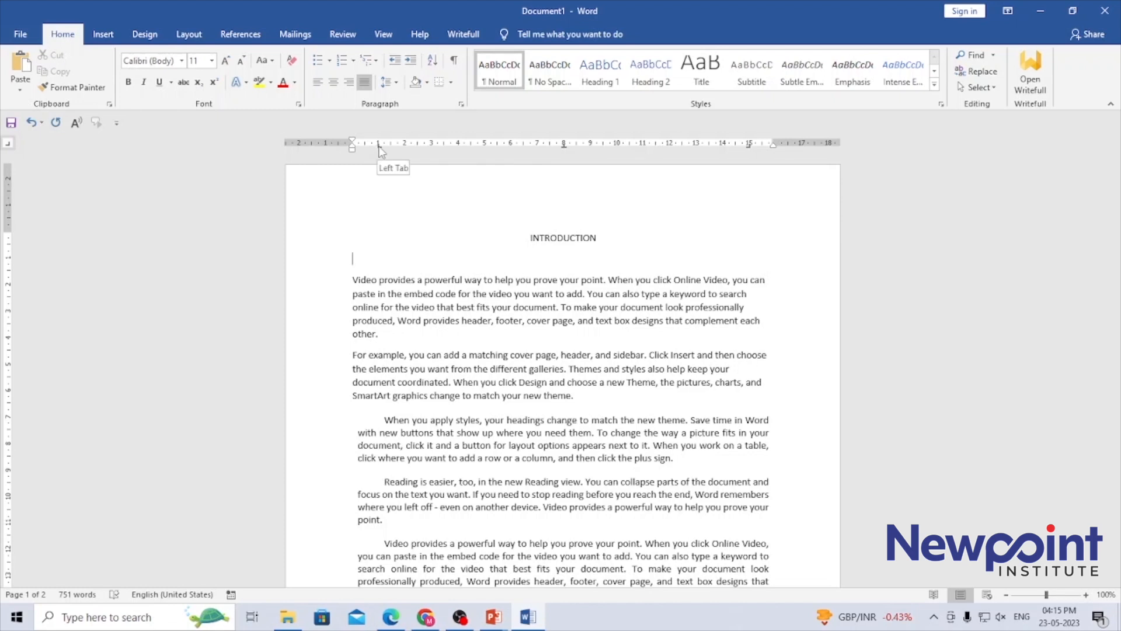
# Step: Enter the tabbed header row Item, Quantity, Rs on the empty line under the heading and start a new line
pyautogui.click(1087, 594)
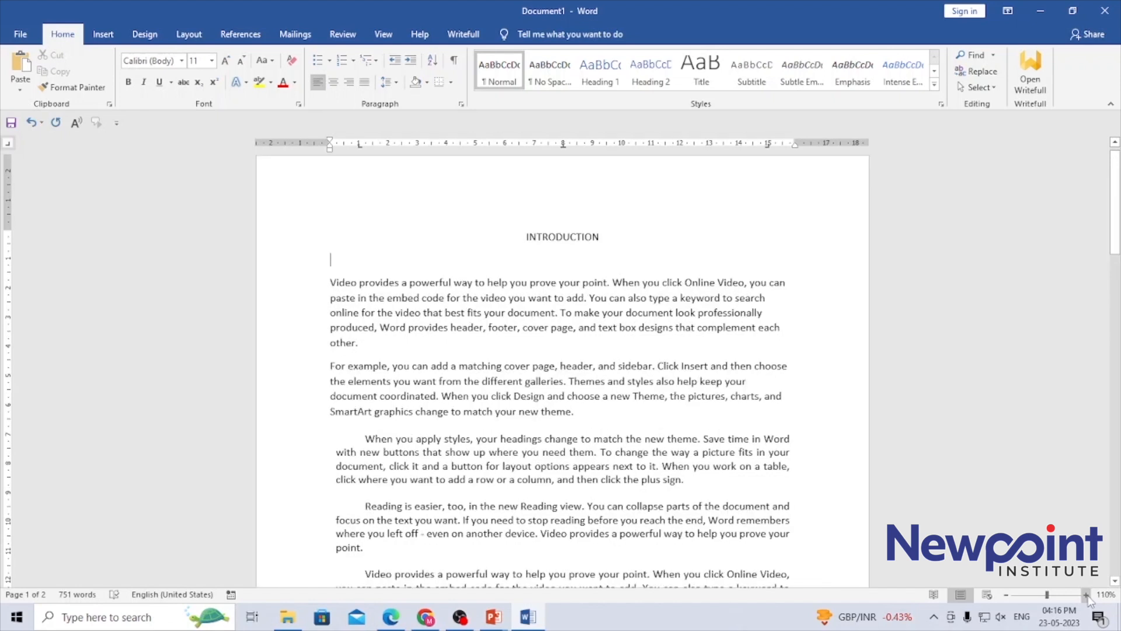
pyautogui.click(1086, 594)
pyautogui.click(1086, 595)
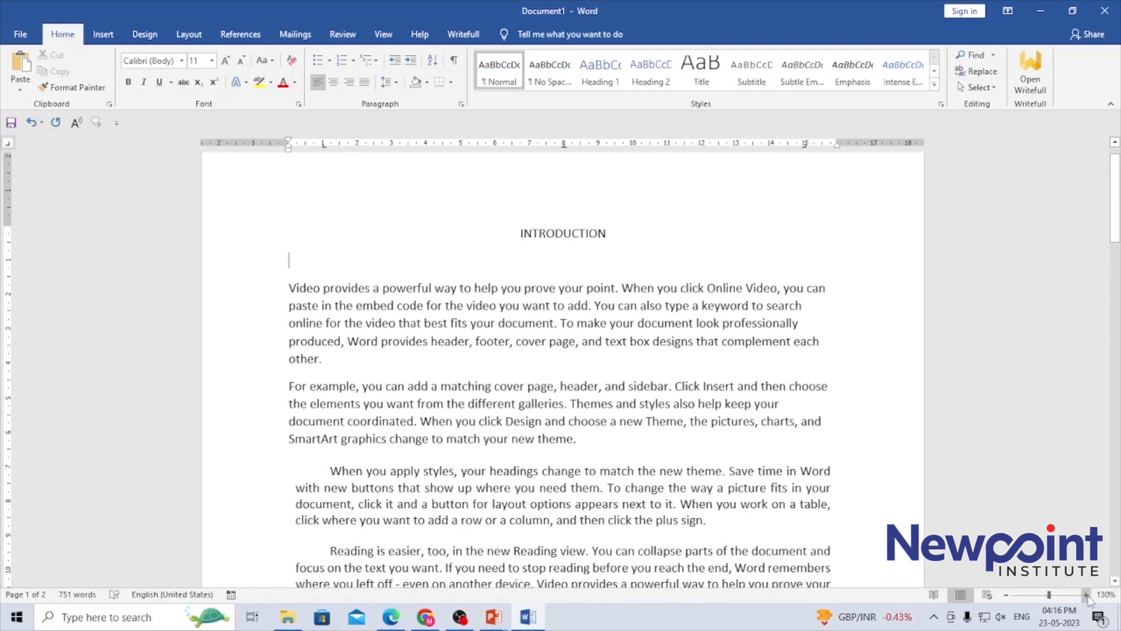
pyautogui.click(1087, 595)
pyautogui.click(1087, 595)
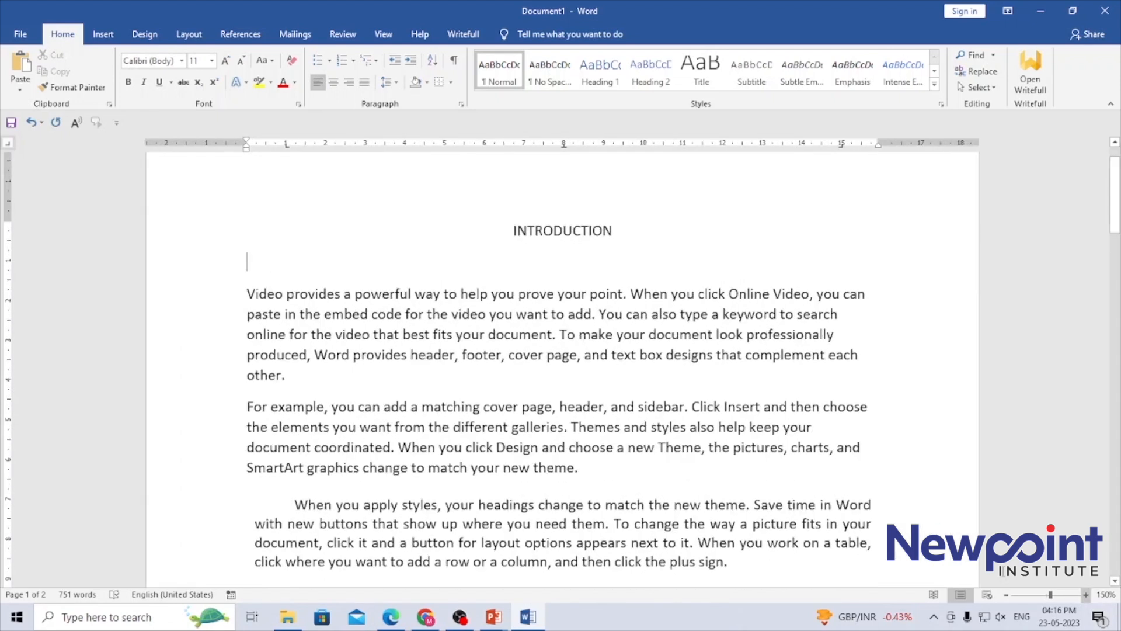
pyautogui.click(286, 146)
pyautogui.press('Tab')
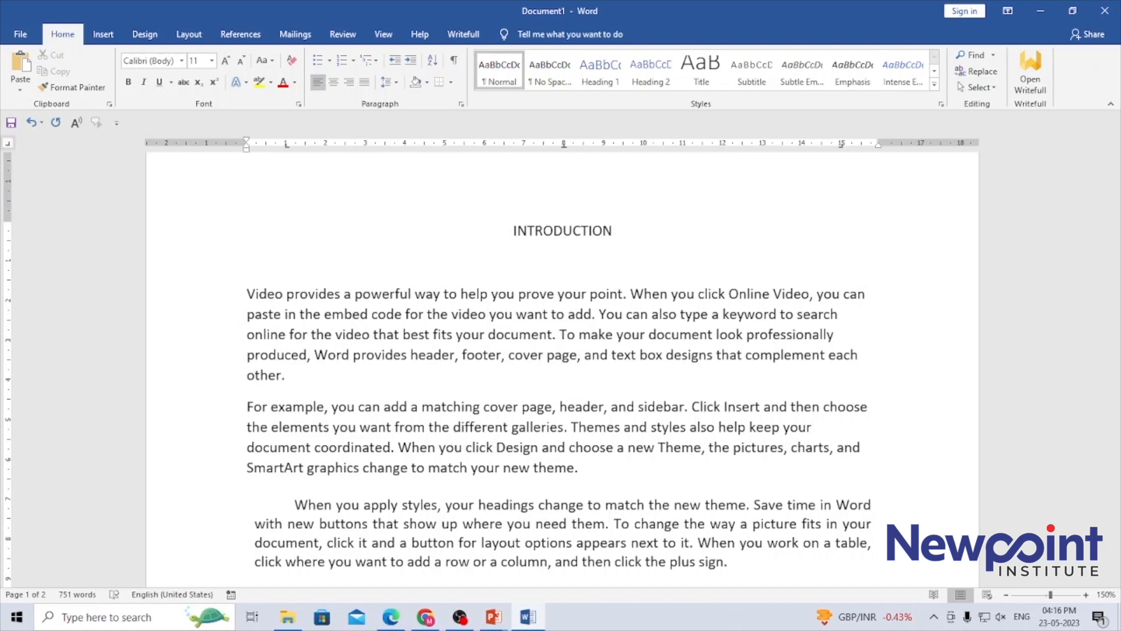
pyautogui.write('Item\tQuantity\t')
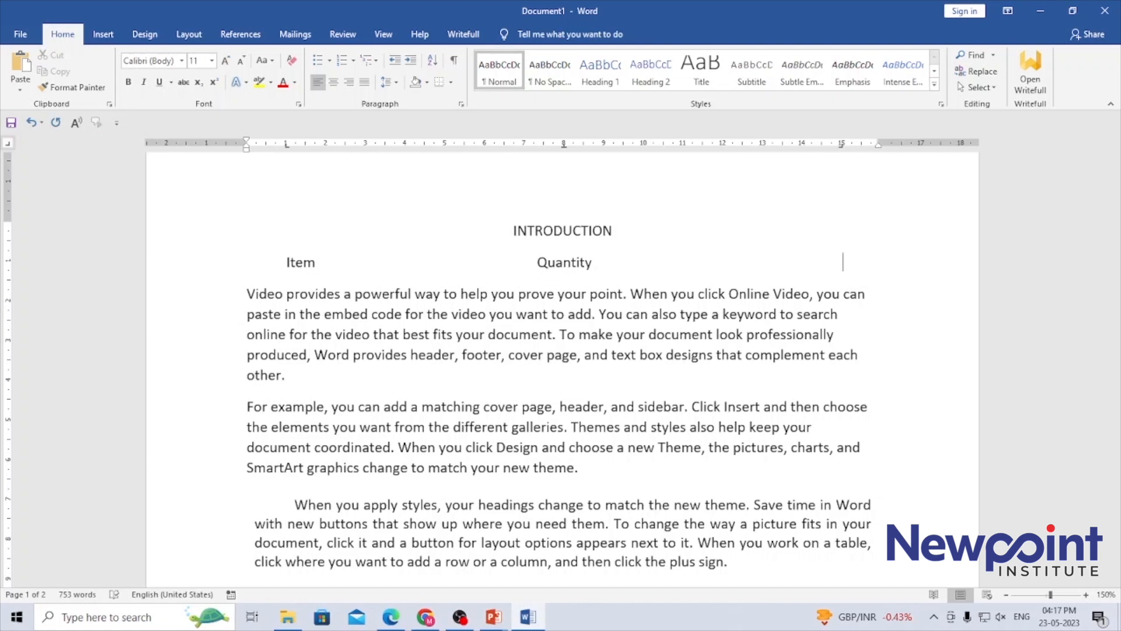
pyautogui.write('Rs')
pyautogui.press('Return')
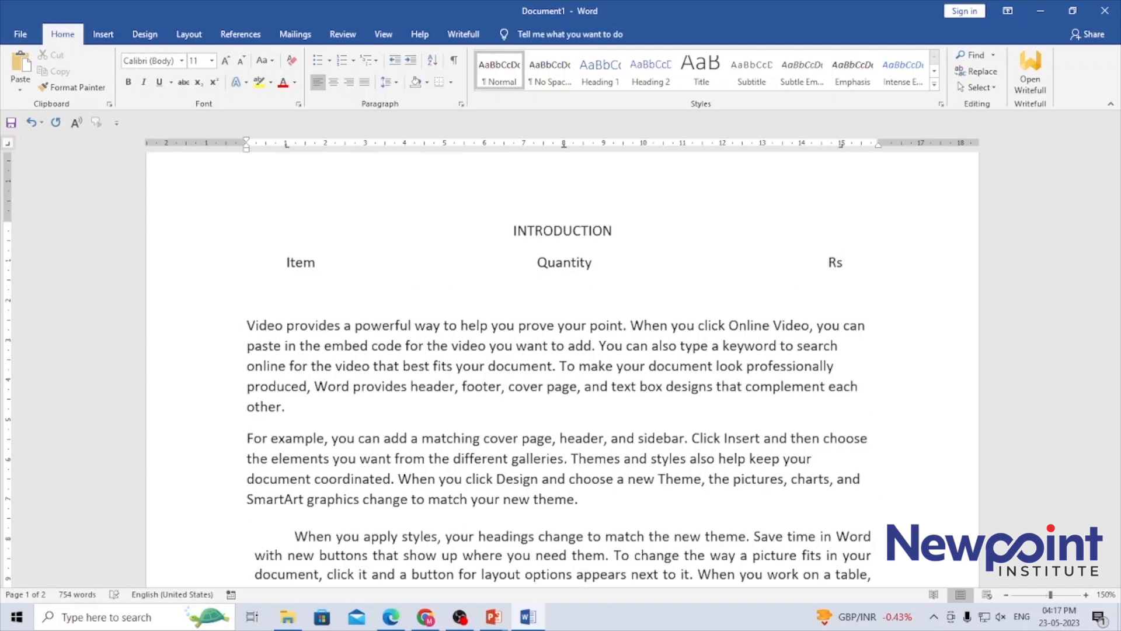
# Step: Enter the tabbed row Table, 50, 50000 below the header row and start a new line
pyautogui.press('Tab')
pyautogui.write('Table')
pyautogui.press('Tab')
pyautogui.write('50')
pyautogui.press('Tab')
pyautogui.write('50000')
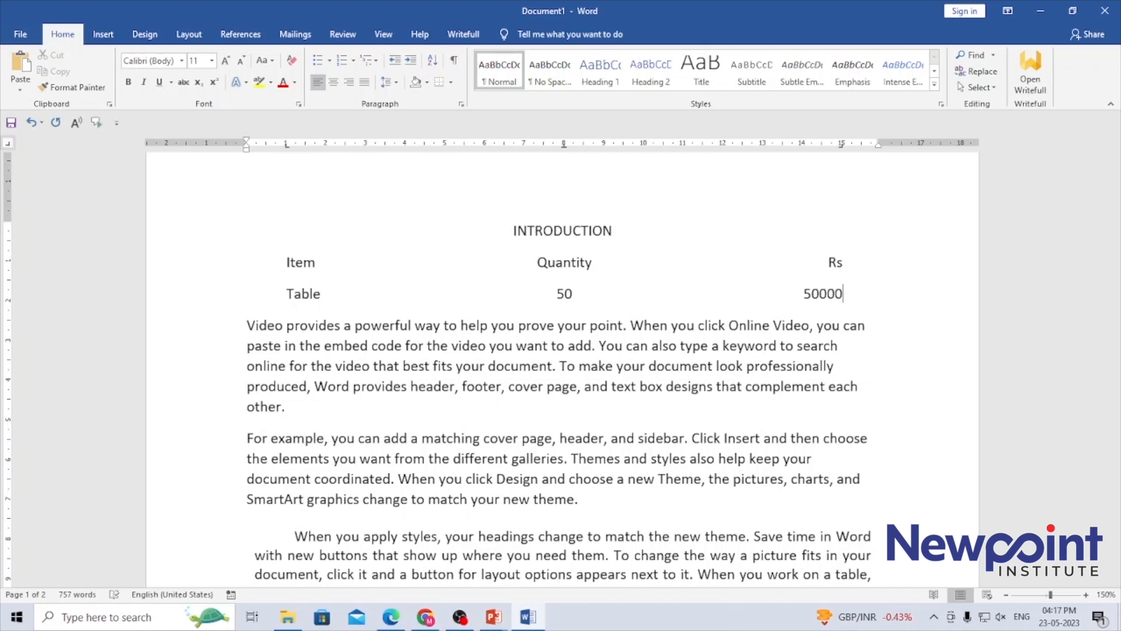
pyautogui.press('Return')
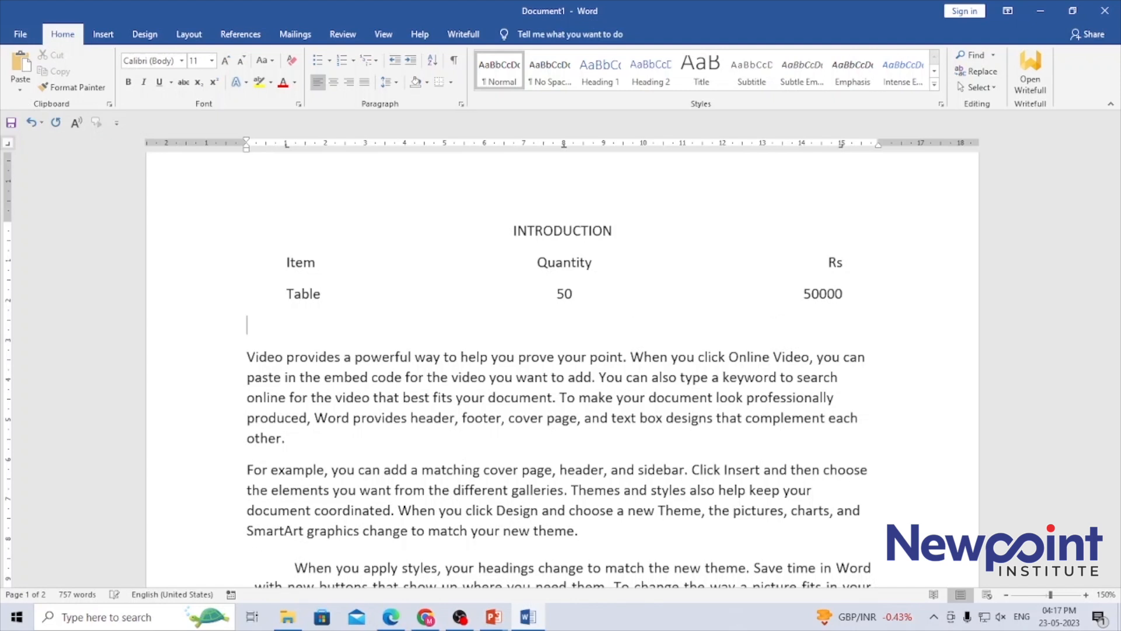
# Step: Enter the tabbed row Chairs, 100, 100000 below the Table row and start a new line
pyautogui.press('Tab')
pyautogui.write('Chairs')
pyautogui.press('Tab')
pyautogui.write('100')
pyautogui.press('Tab')
pyautogui.write('100000')
pyautogui.press('Return')
# Step: Enter the tabbed row Sofa, 5, 50000 below the Chairs row and start a new line
pyautogui.press('Tab')
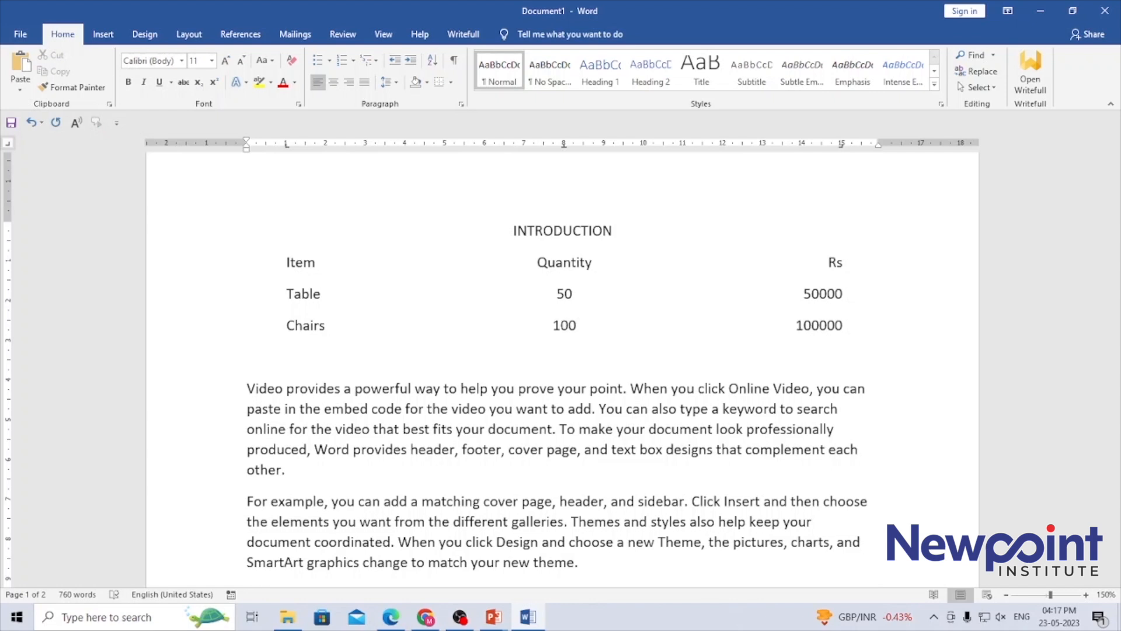
pyautogui.write('sofa')
pyautogui.press('Tab')
pyautogui.write('5')
pyautogui.press('Tab')
pyautogui.write('5000')
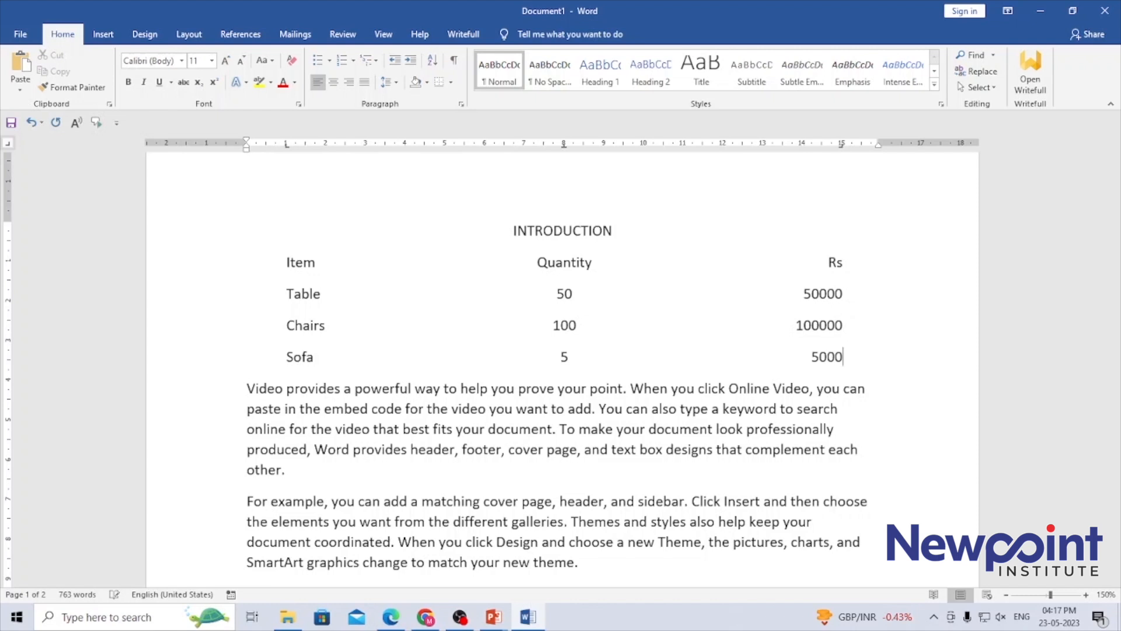
pyautogui.write('00')
pyautogui.press('BackSpace')
pyautogui.press('Return')
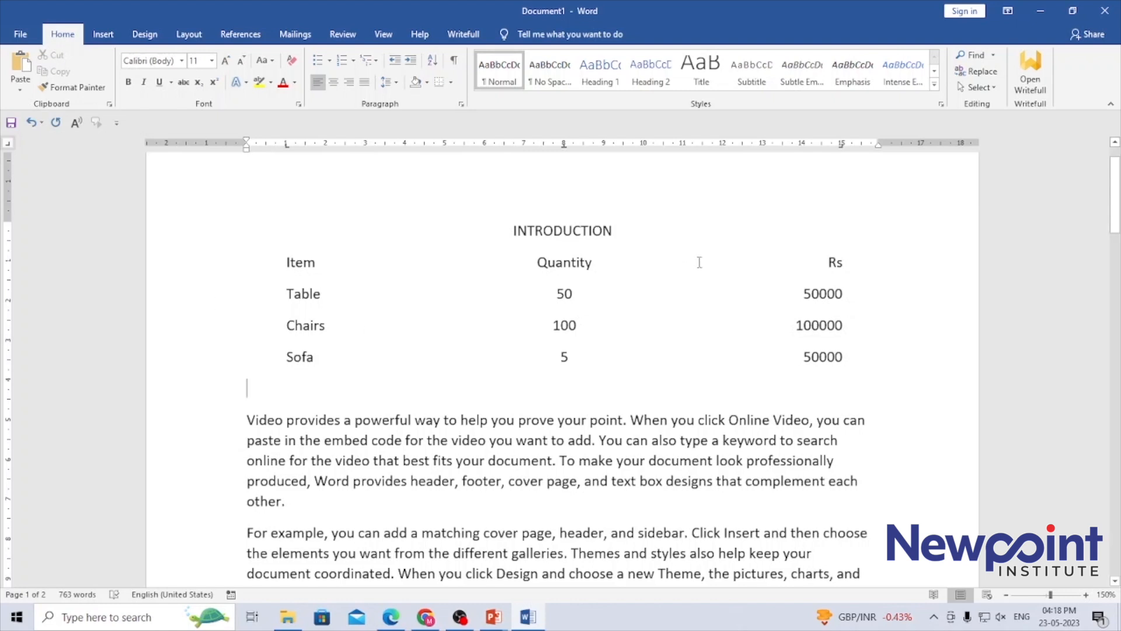
# Step: Append .00 to the Rs amounts of the Table, Chairs and Sofa rows
pyautogui.click(840, 292)
pyautogui.write('.00')
pyautogui.click(844, 325)
pyautogui.write('.00')
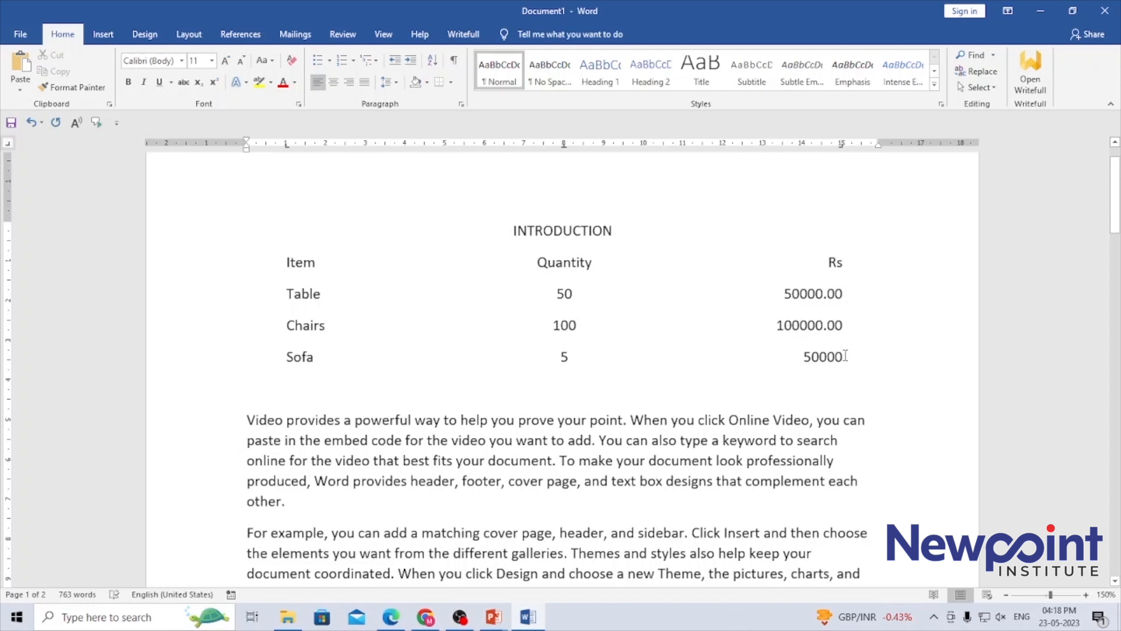
pyautogui.click(845, 356)
pyautogui.write('.00')
# Step: Add a line below the Sofa row with only 2000000 entered at the Rs tab stop
pyautogui.press('Return')
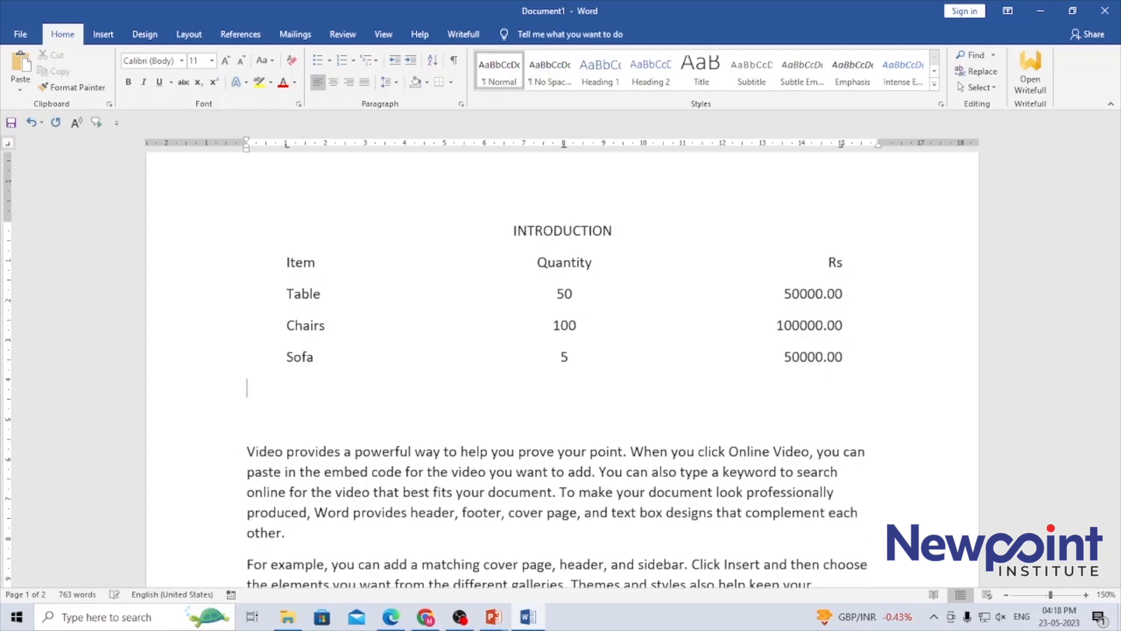
pyautogui.press('Tab')
pyautogui.press('Tab')
pyautogui.press('Tab')
pyautogui.write('2000000')
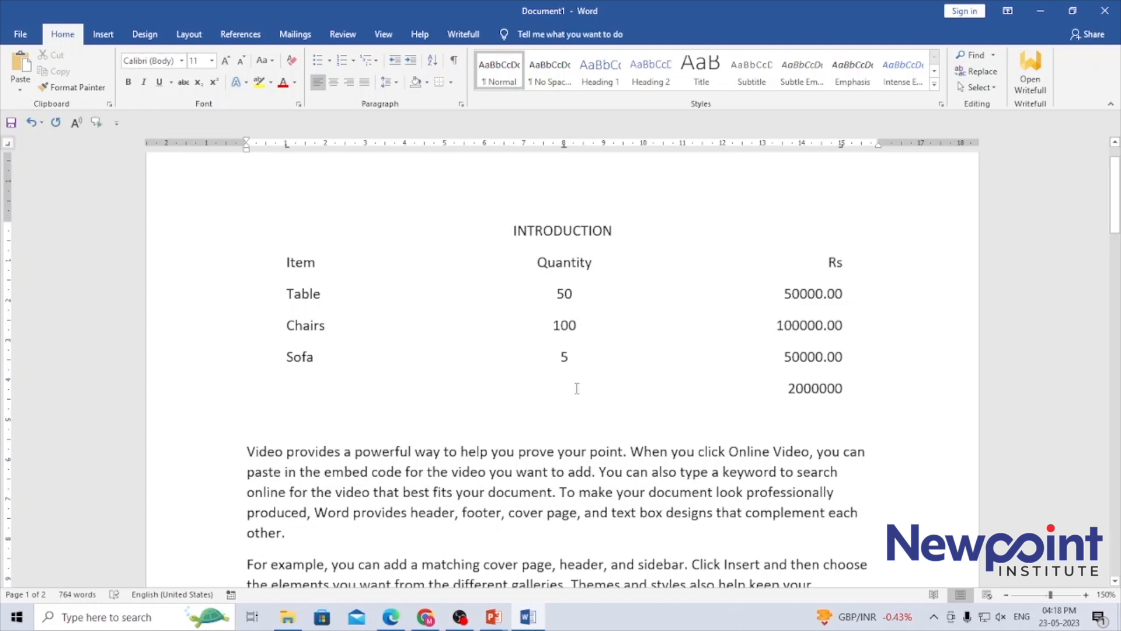
# Step: Enter Total at the Quantity tab stop on the last row of the item list
pyautogui.write('Y')
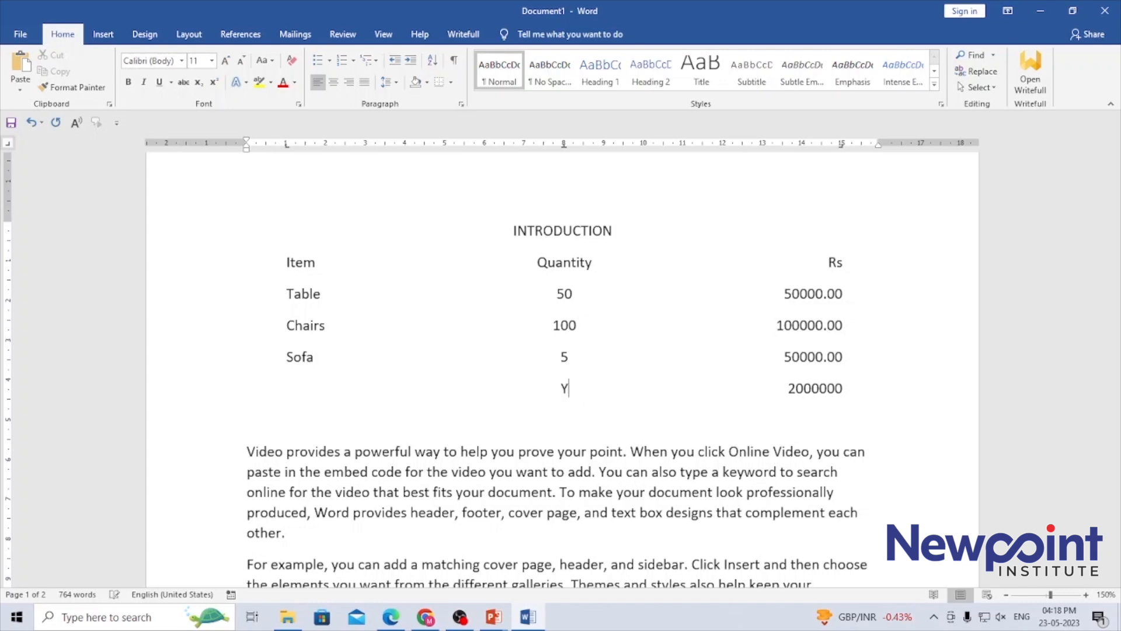
pyautogui.press('BackSpace')
pyautogui.write('Total')
pyautogui.click(324, 421)
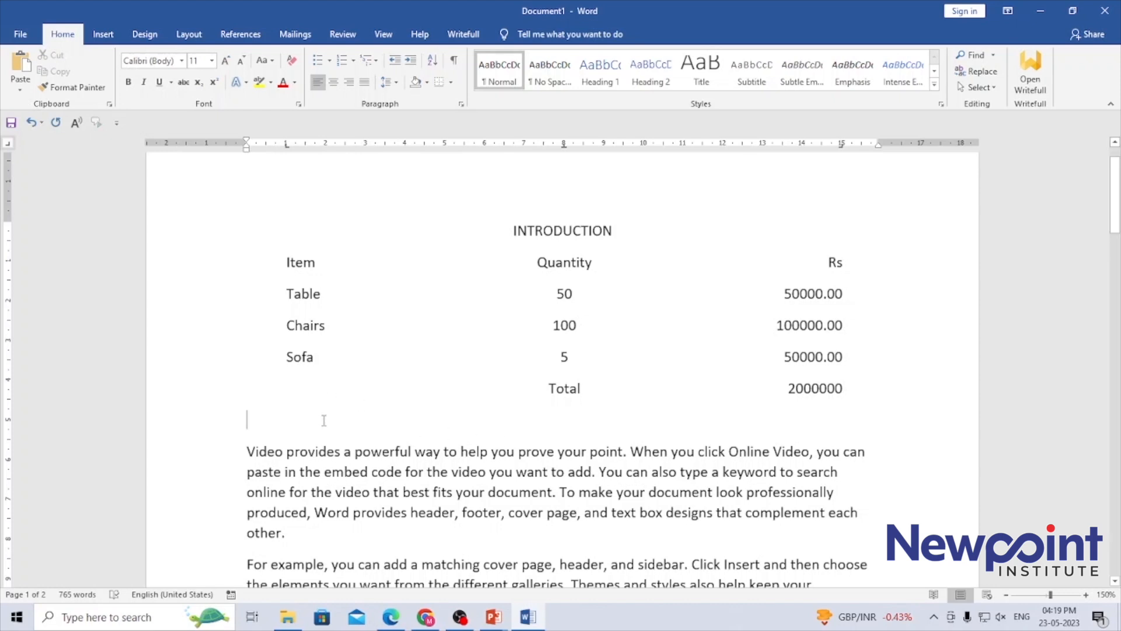
pyautogui.moveTo(286, 294); pyautogui.dragTo(876, 275)
pyautogui.moveTo(291, 327); pyautogui.dragTo(842, 336)
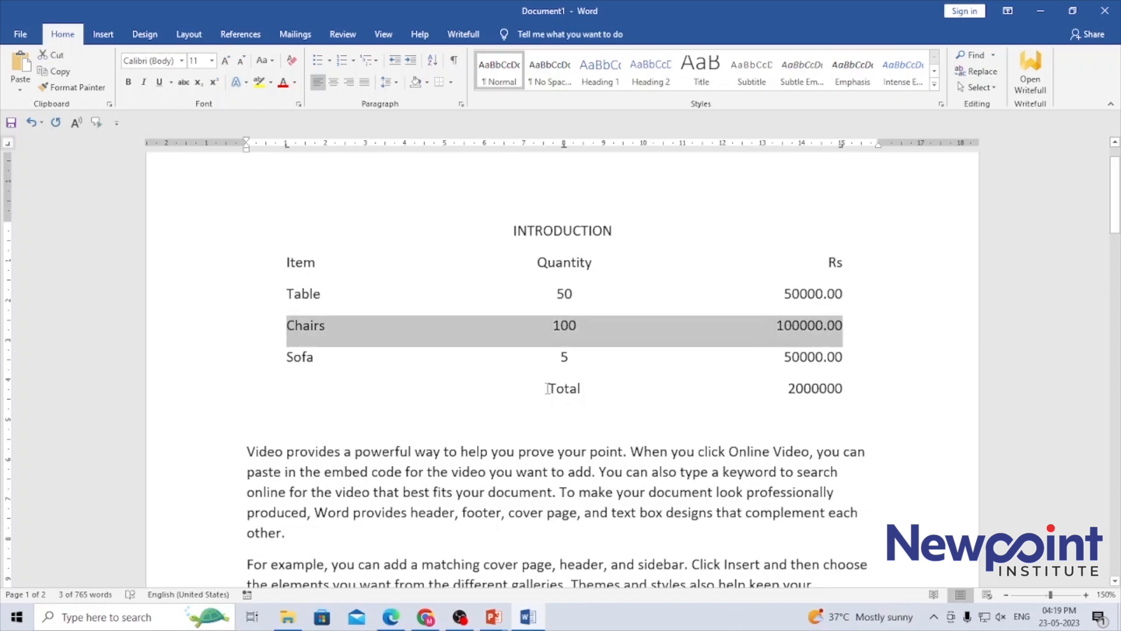
pyautogui.moveTo(547, 389); pyautogui.dragTo(869, 383)
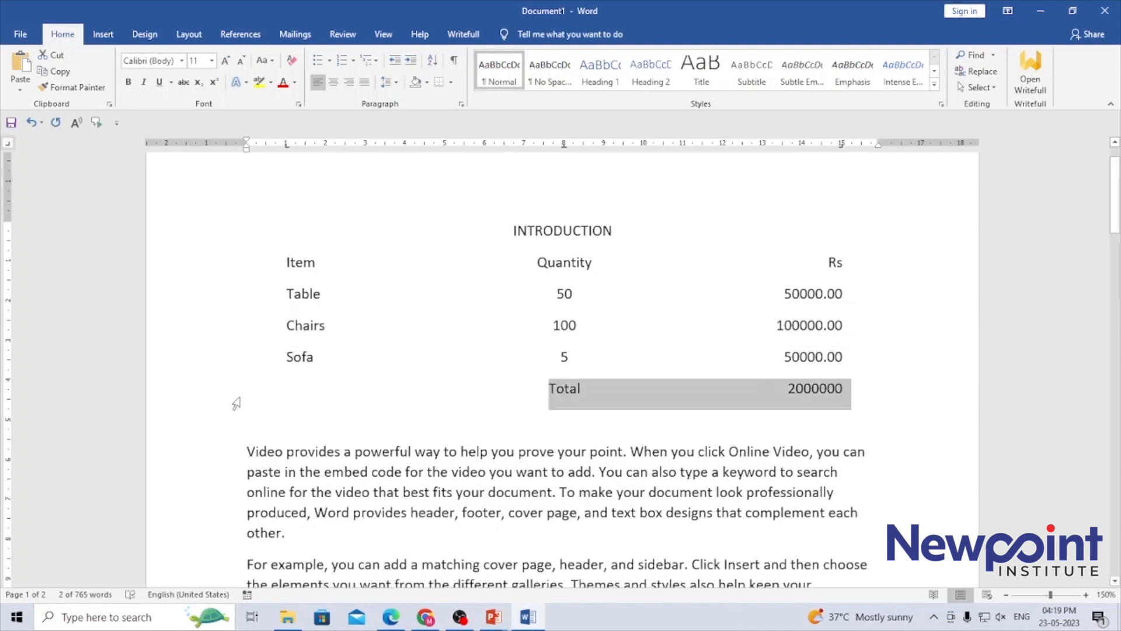
# Step: Place a decimal tab stop at about 14.5 on the ruler for the blank line below the Total row
pyautogui.click(310, 414)
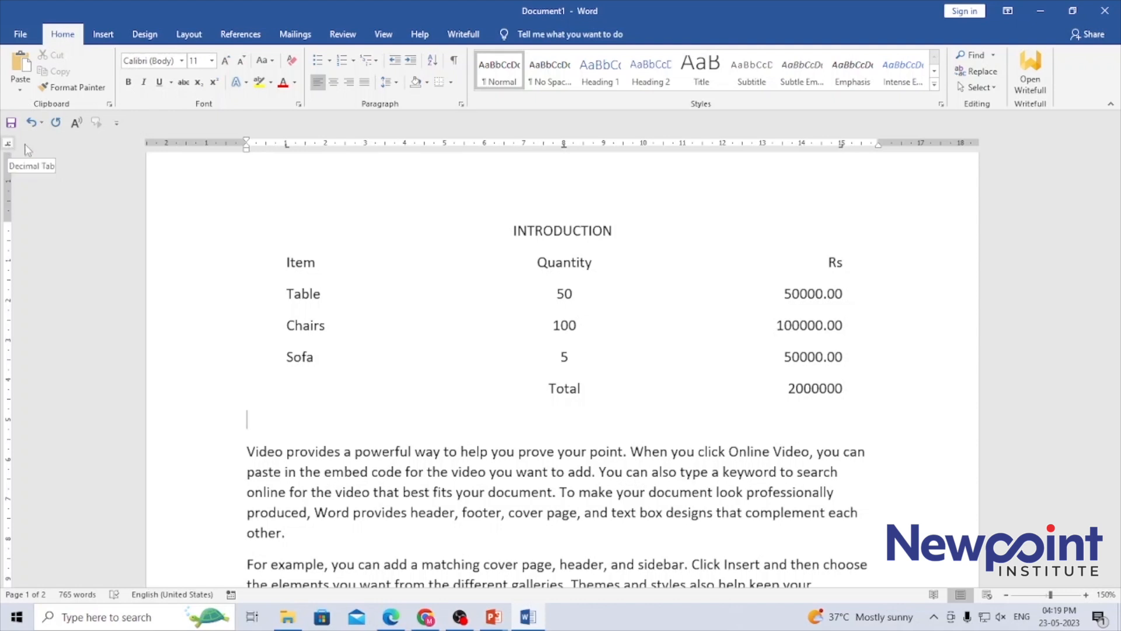
pyautogui.click(826, 145)
pyautogui.moveTo(823, 146); pyautogui.dragTo(824, 145)
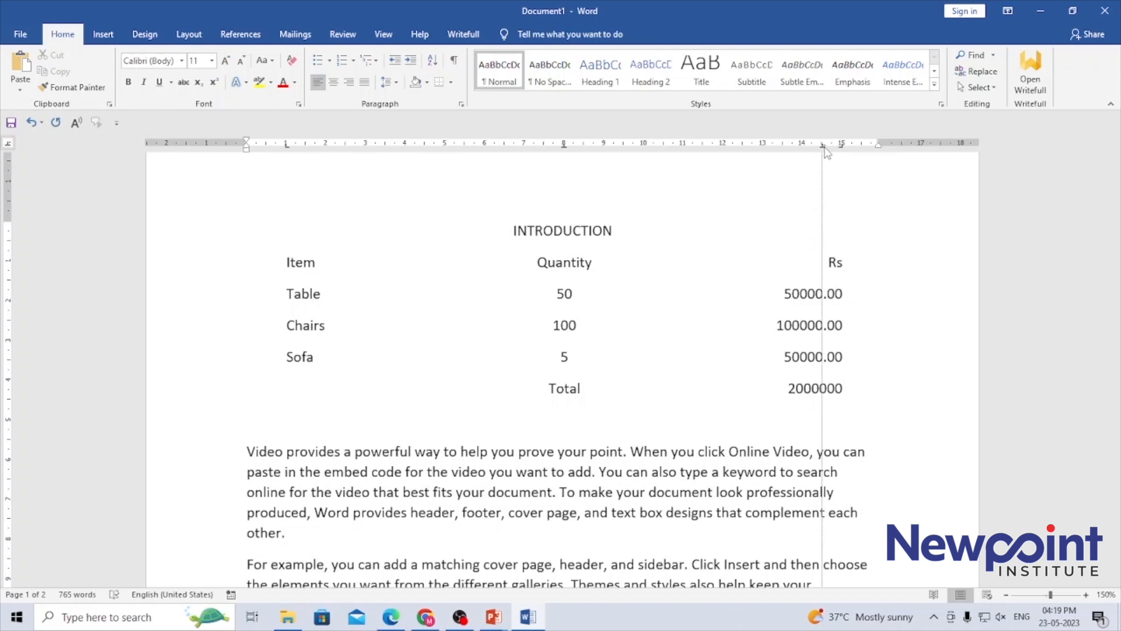
pyautogui.moveTo(825, 147); pyautogui.dragTo(826, 152)
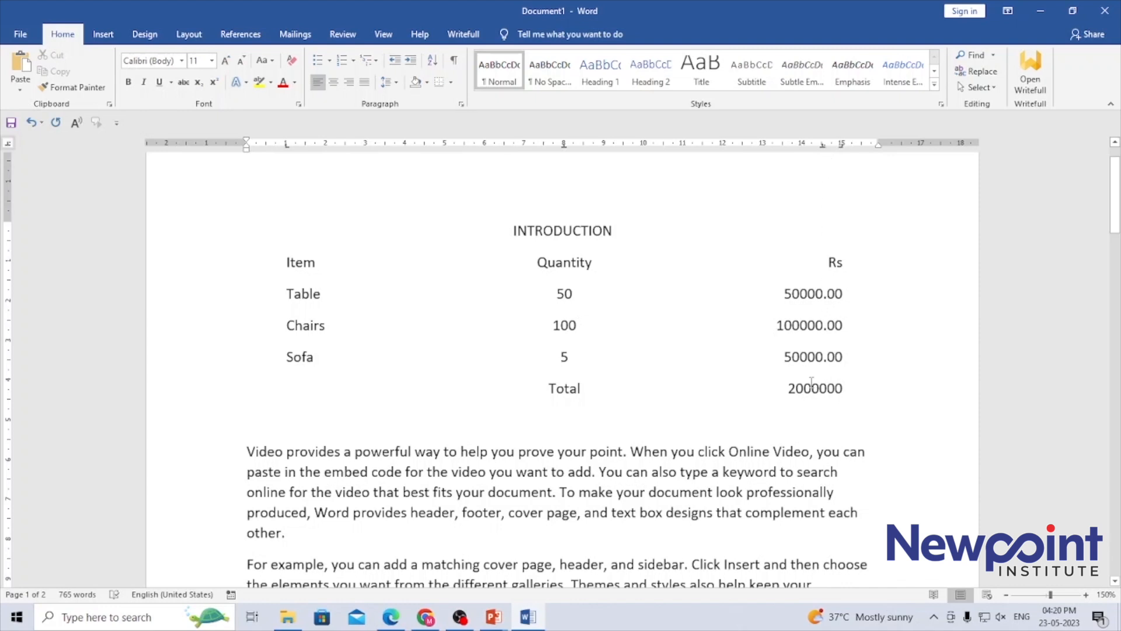
# Step: Replace the amount in the Total row with 200000.00
pyautogui.click(841, 389)
pyautogui.hotkey('ctrl', 'BackSpace')
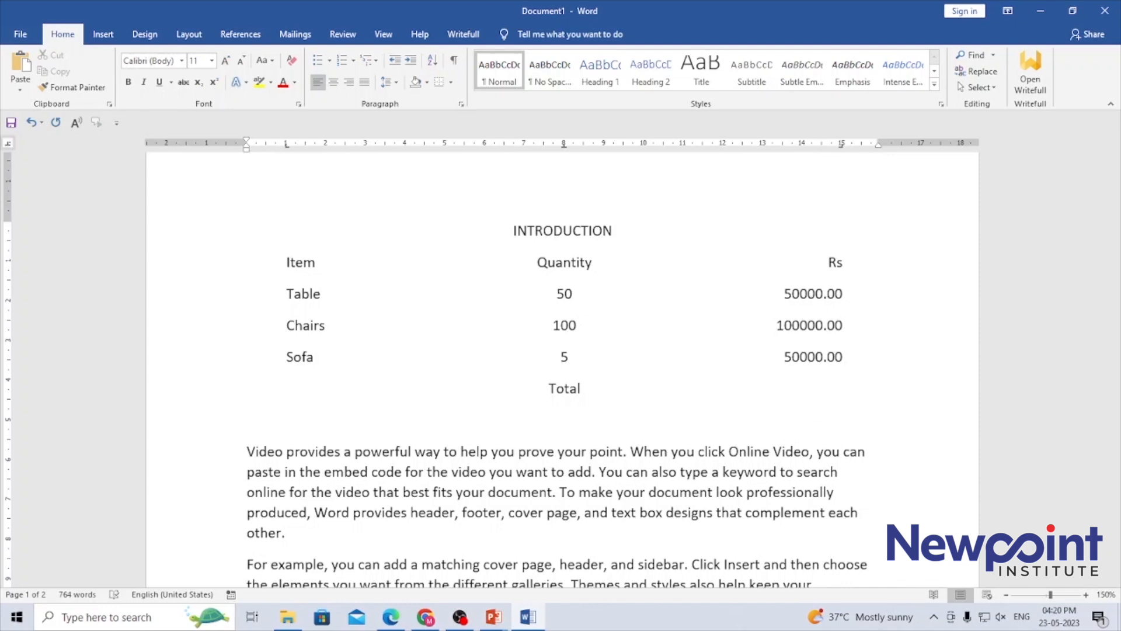
pyautogui.write('2000000')
pyautogui.press('BackSpace')
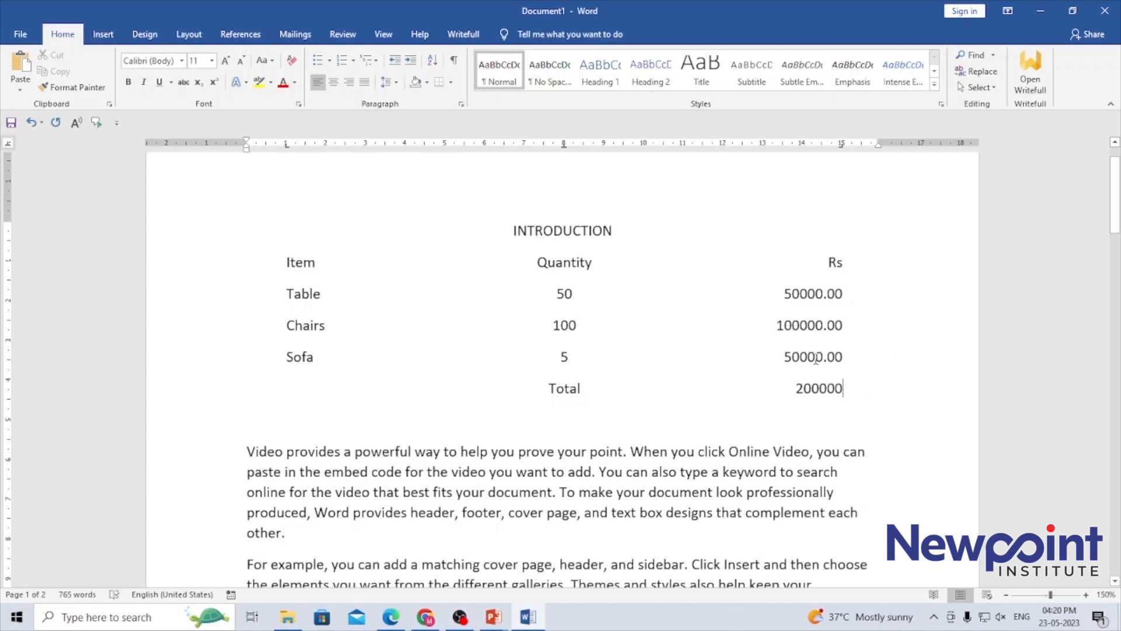
pyautogui.write('.00')
# Step: Add bar tabs at 4 and 12 on the ruler to all rows of the item list, from Item to Total
pyautogui.moveTo(282, 257); pyautogui.dragTo(914, 388)
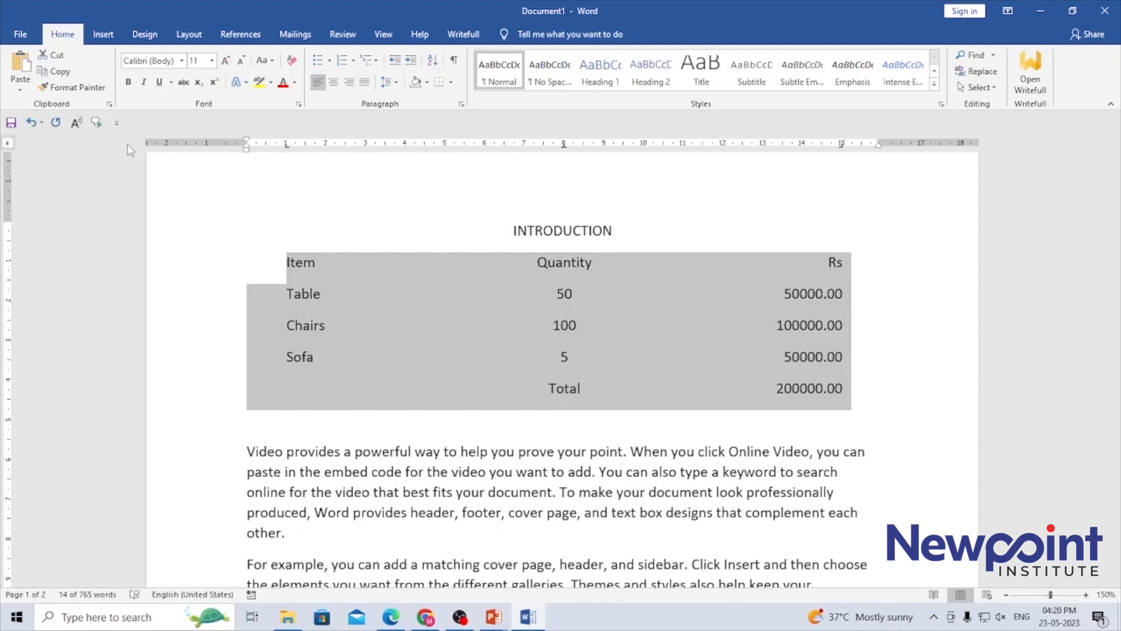
pyautogui.click(406, 144)
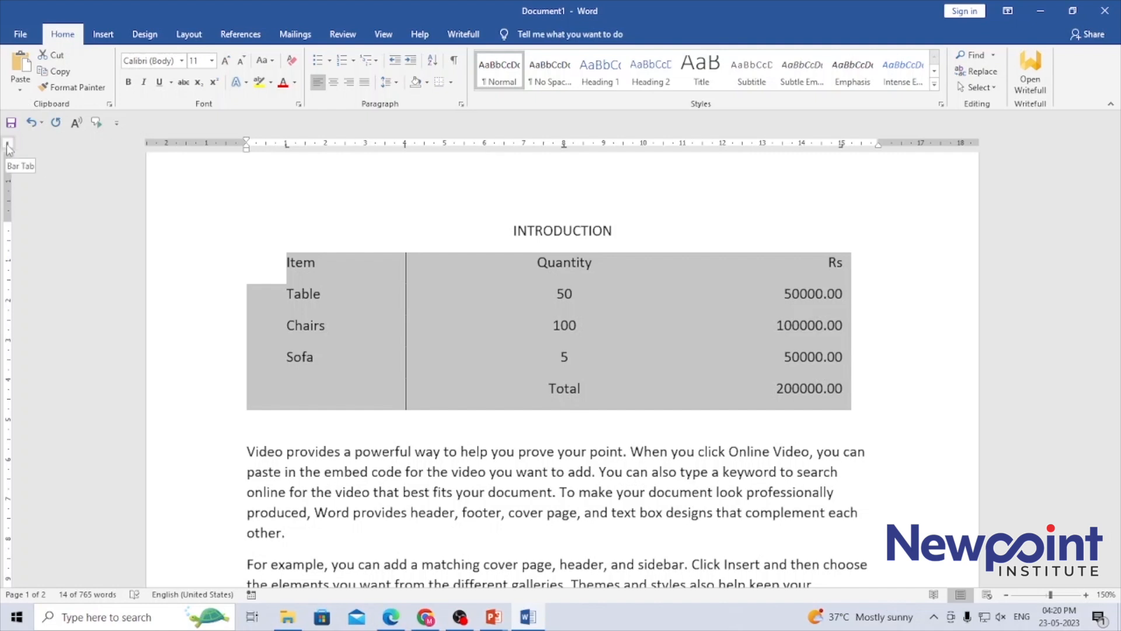
pyautogui.click(7, 145)
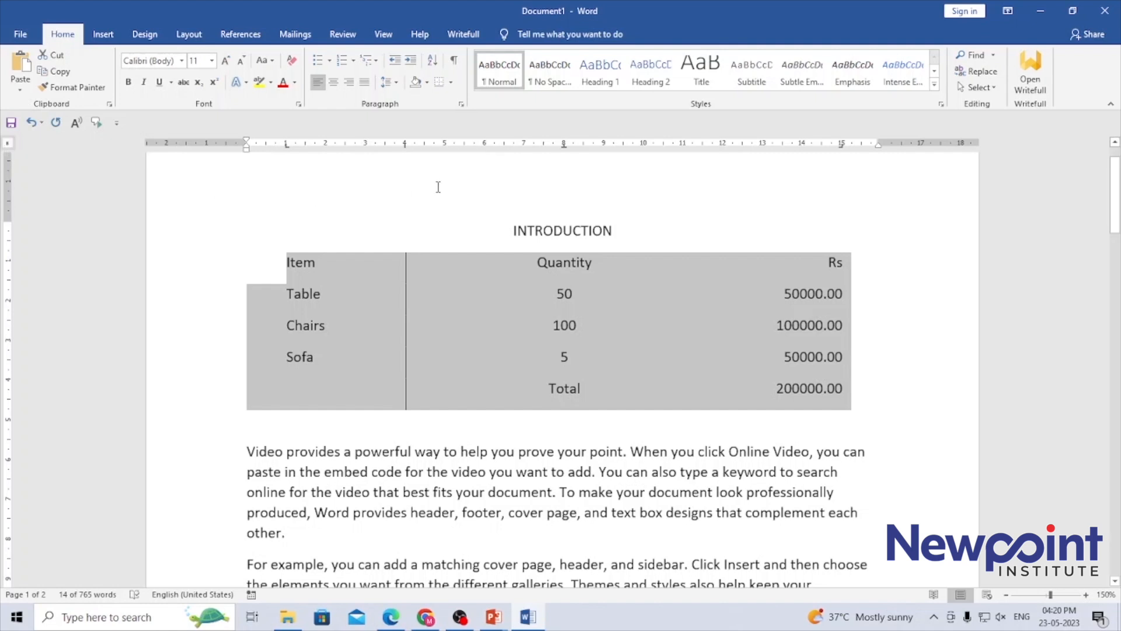
pyautogui.click(723, 144)
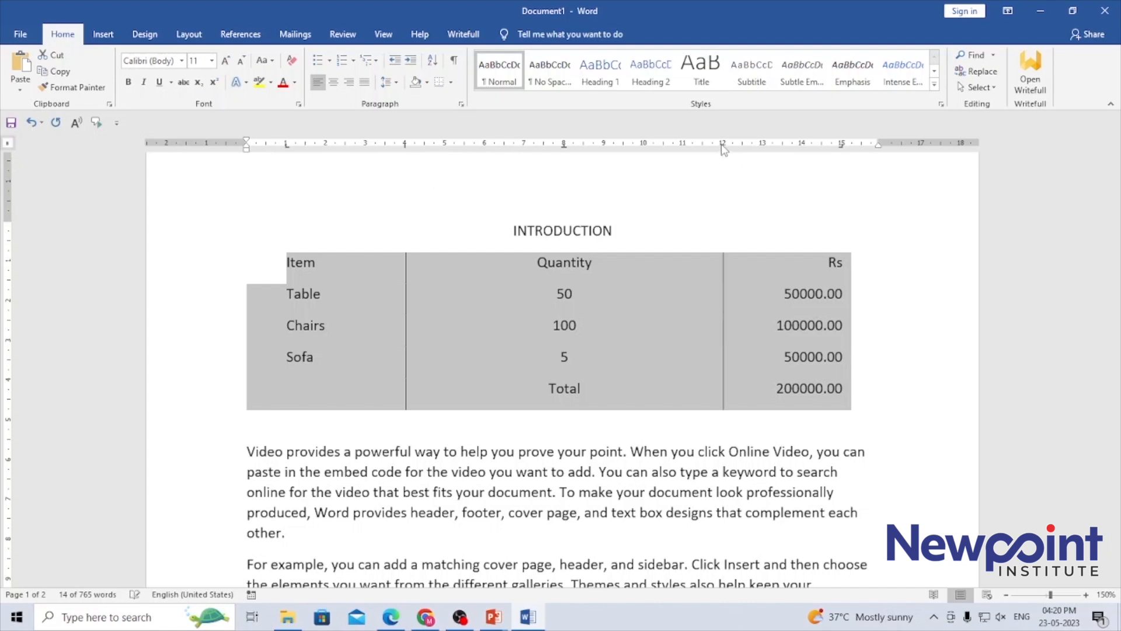
pyautogui.click(514, 425)
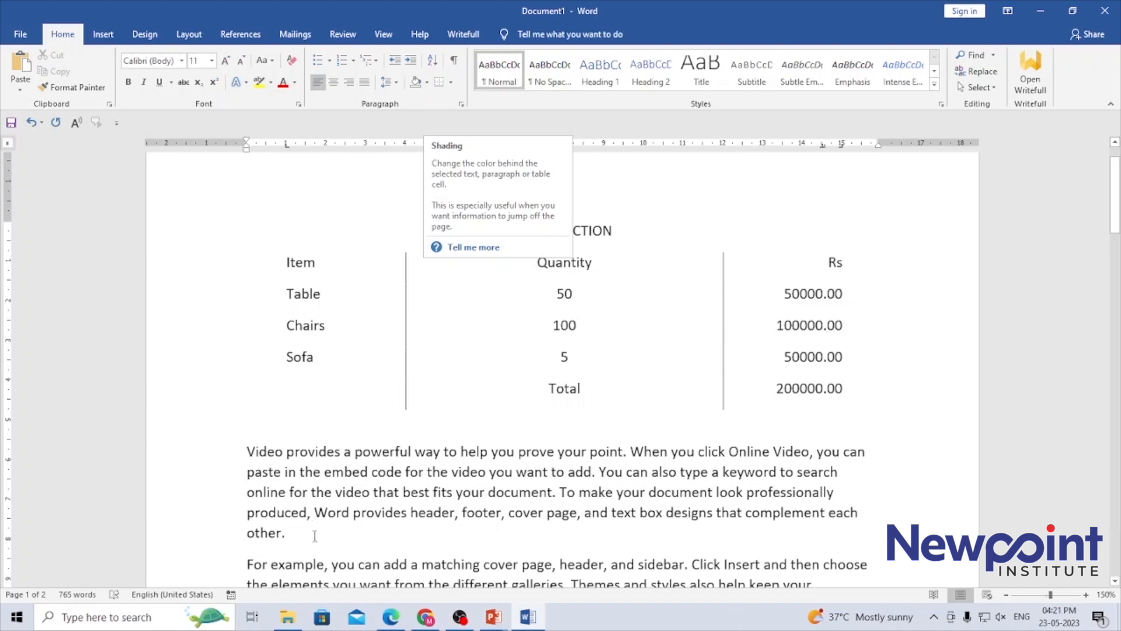
# Step: Shade the "Video provides" paragraph below the item list with the orange theme color
pyautogui.moveTo(314, 535); pyautogui.dragTo(247, 452)
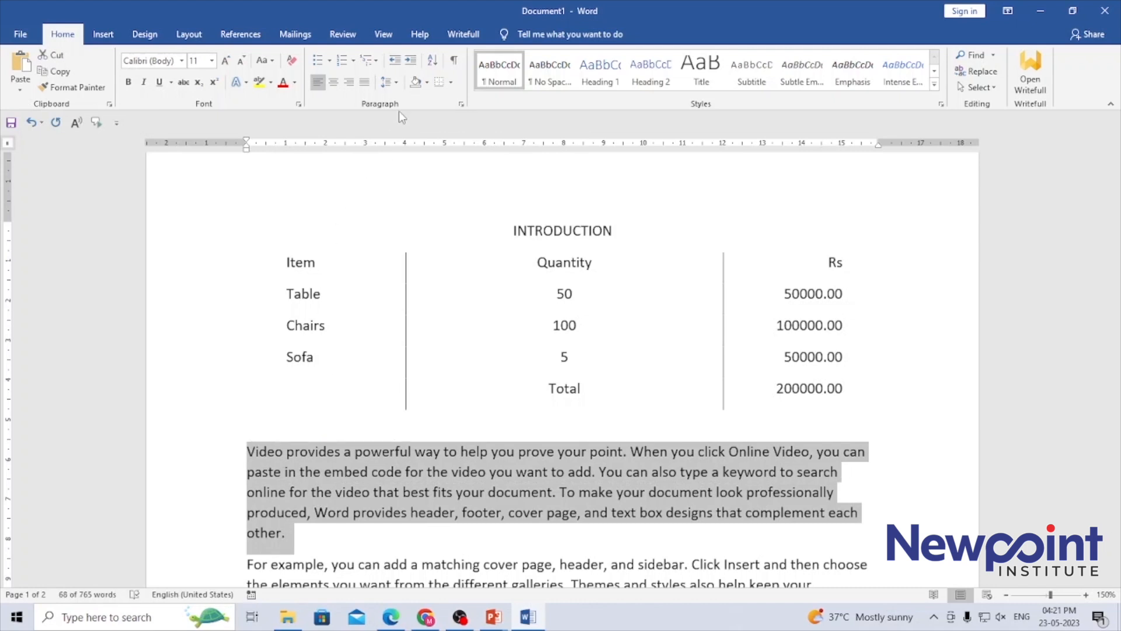
pyautogui.click(426, 83)
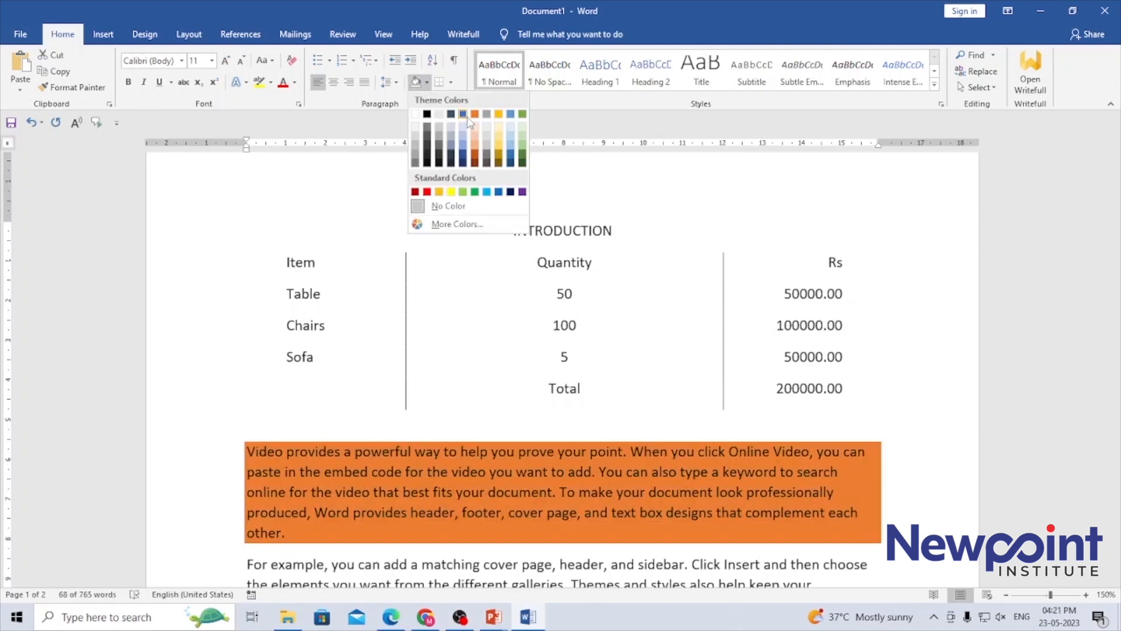
pyautogui.click(473, 115)
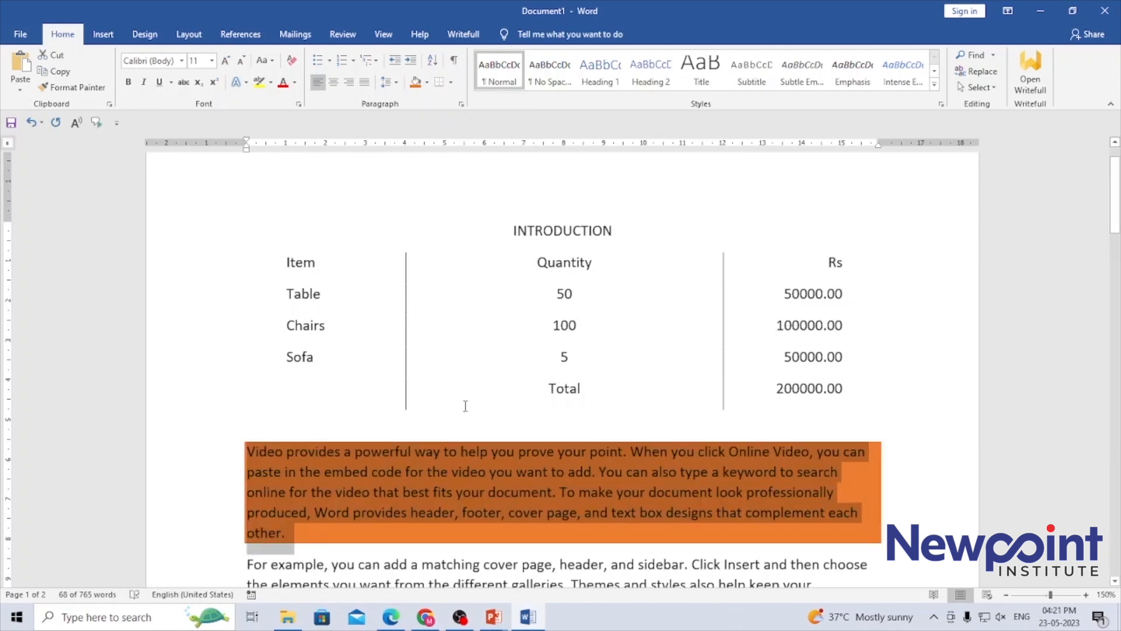
pyautogui.click(466, 405)
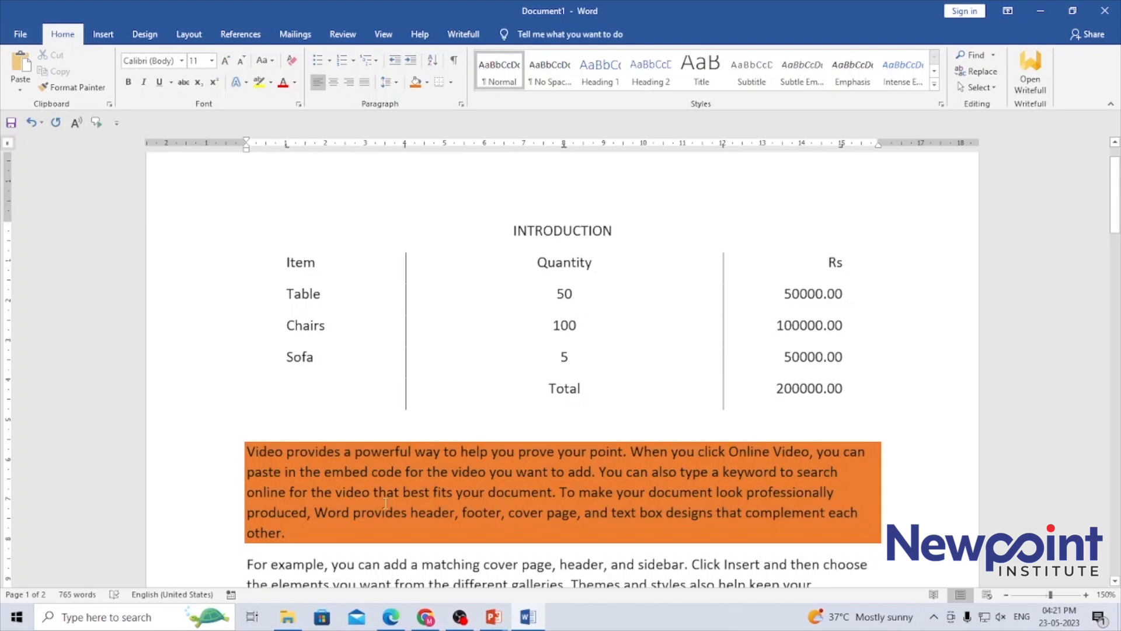
# Step: Change the "Video provides" paragraph's shading to the lightest gray tint and try the plain light gray theme color on it
pyautogui.moveTo(291, 532); pyautogui.dragTo(245, 451)
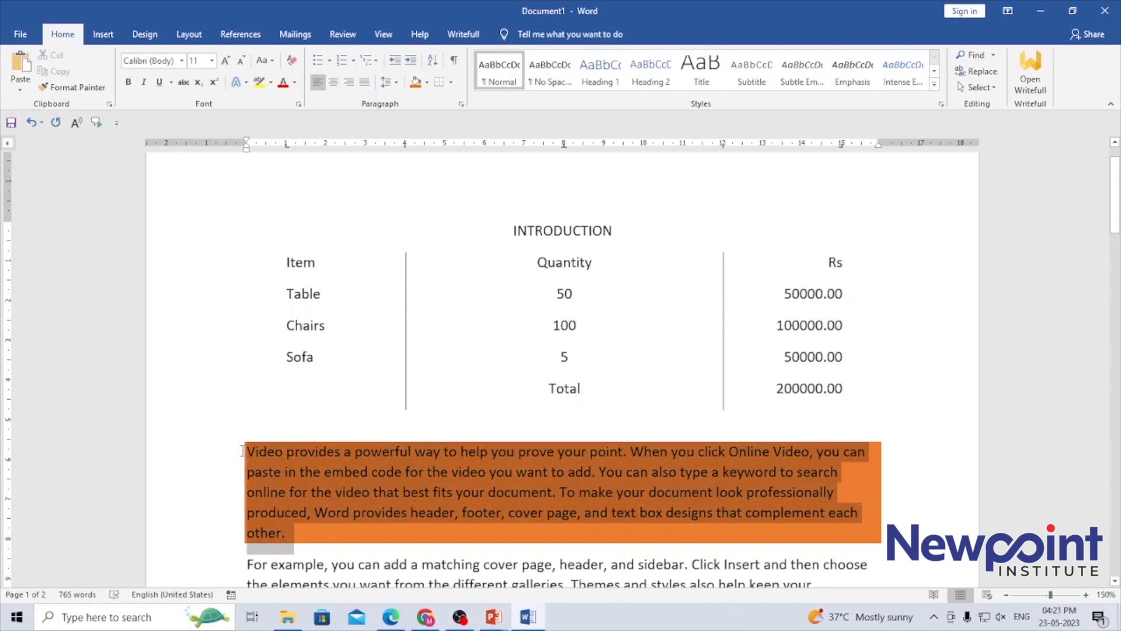
pyautogui.click(427, 83)
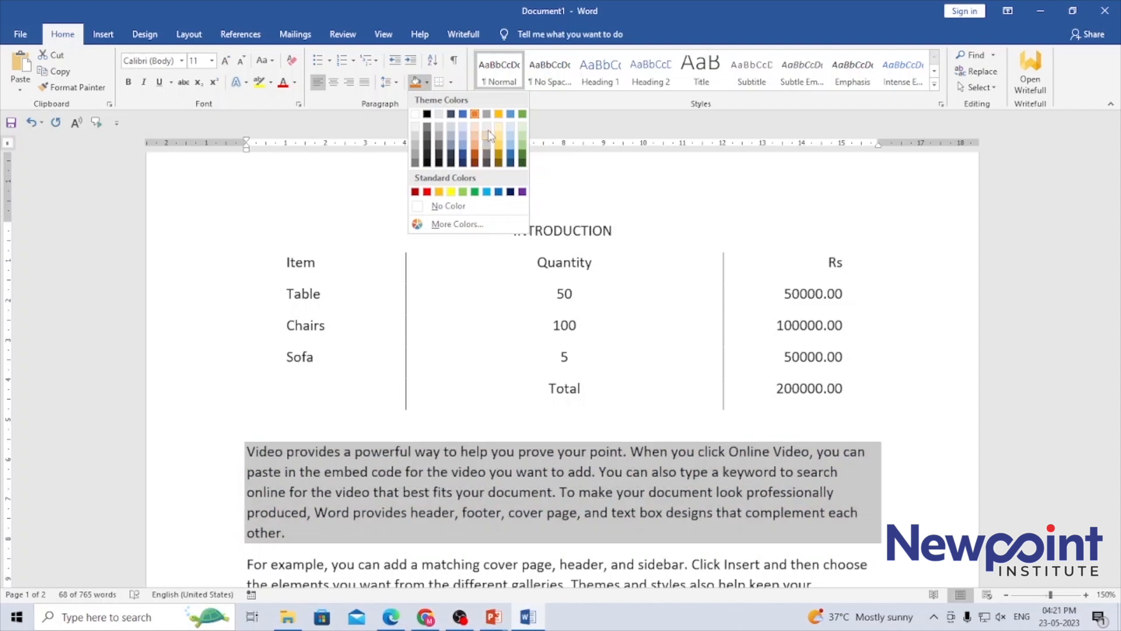
pyautogui.click(488, 126)
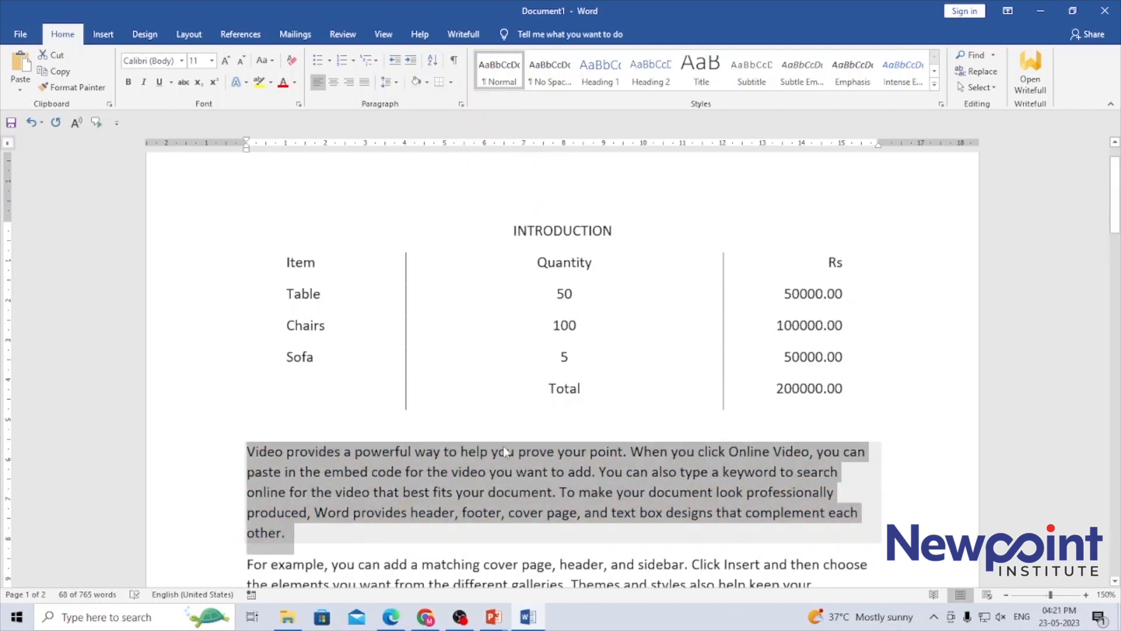
pyautogui.click(515, 422)
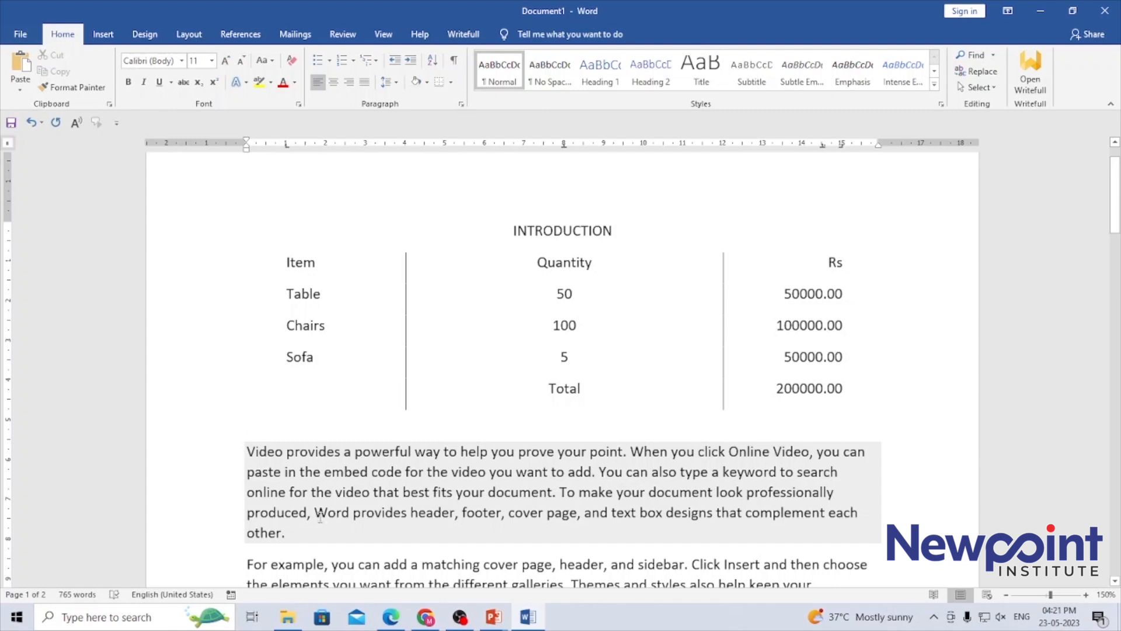
pyautogui.moveTo(291, 534); pyautogui.dragTo(243, 453)
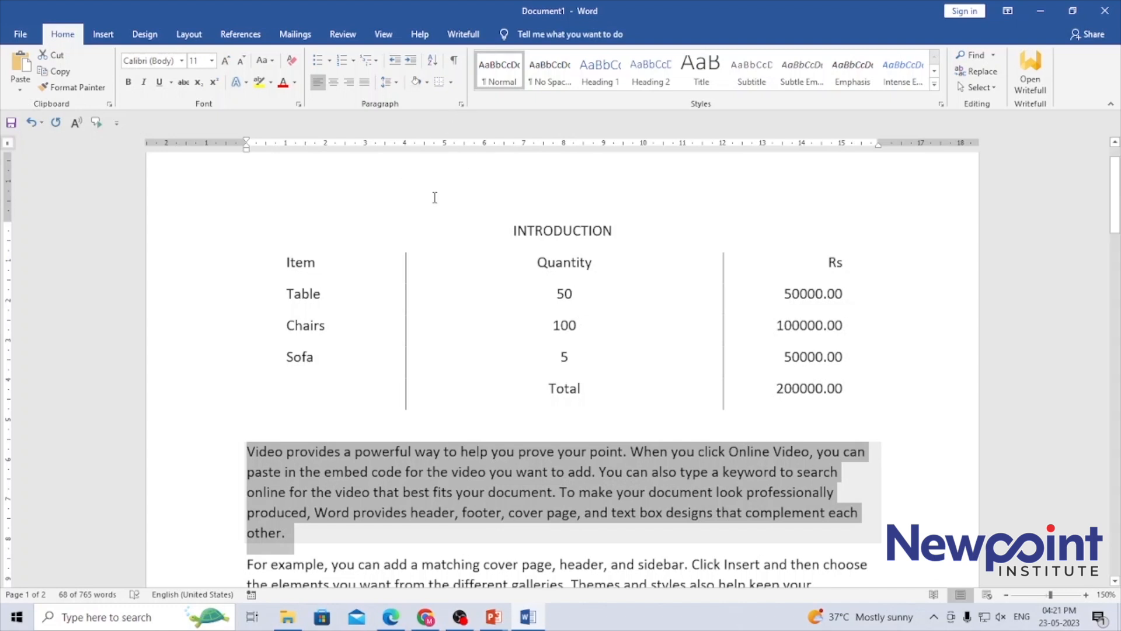
pyautogui.click(426, 82)
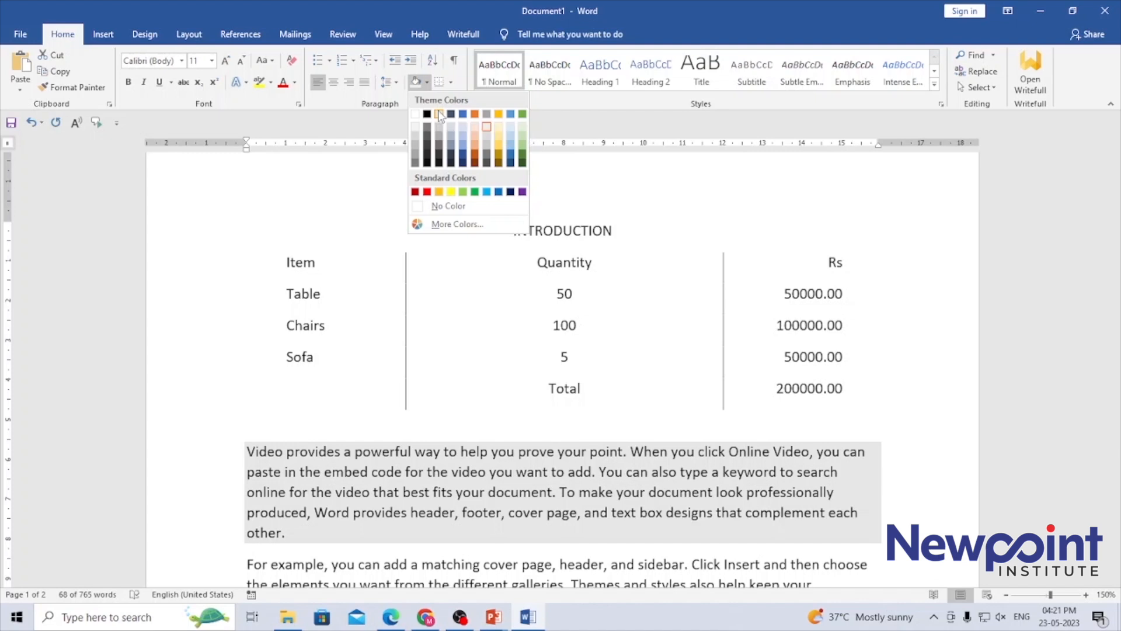
pyautogui.click(440, 115)
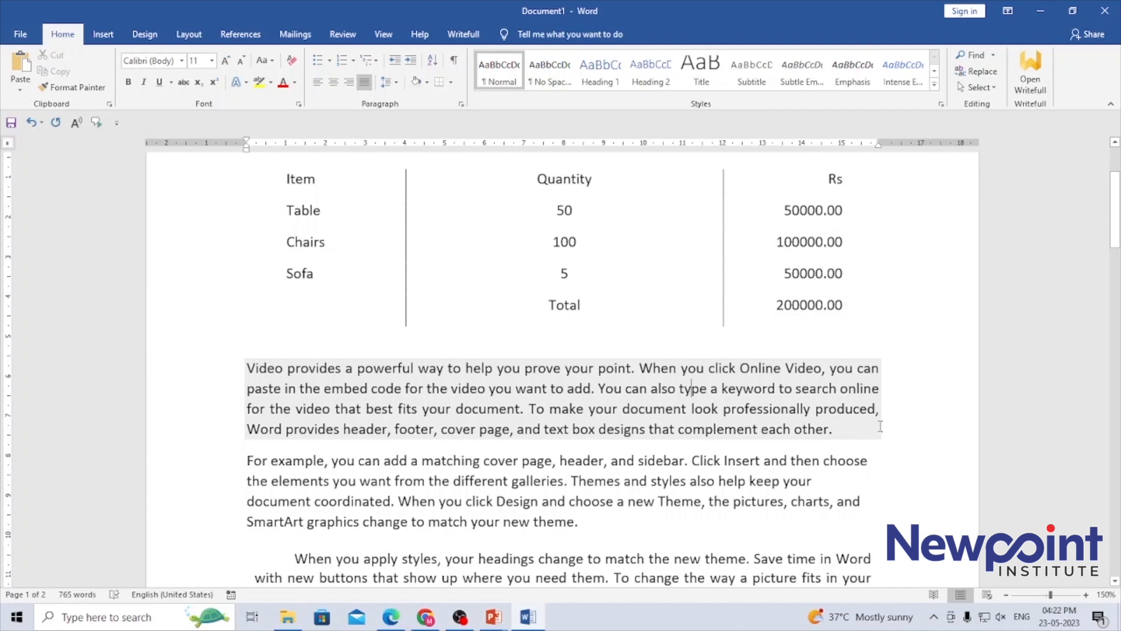
# Step: Highlight the text of the "For example" paragraph in yellow
pyautogui.hotkey('ctrl', 'shift', 'c')
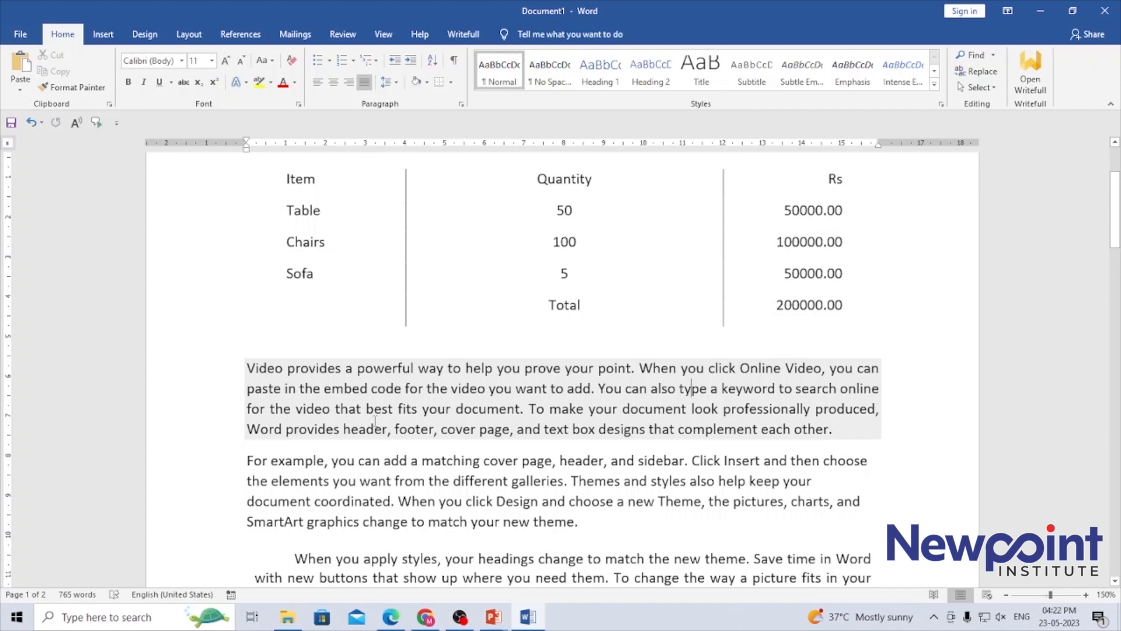
pyautogui.click(259, 85)
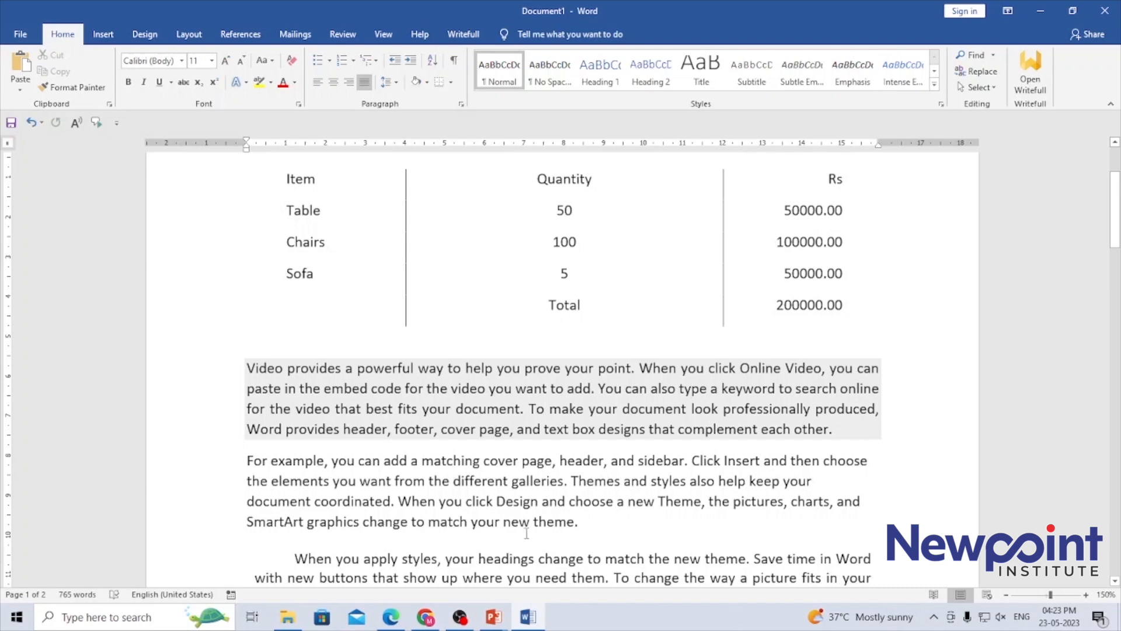
pyautogui.moveTo(584, 522); pyautogui.dragTo(243, 467)
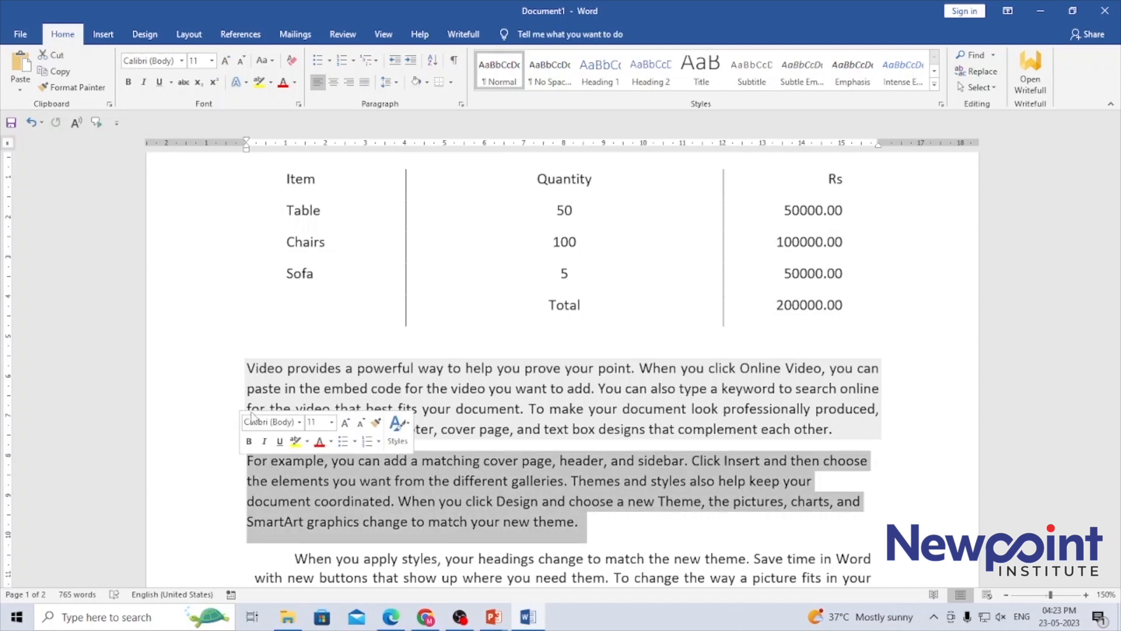
pyautogui.click(259, 82)
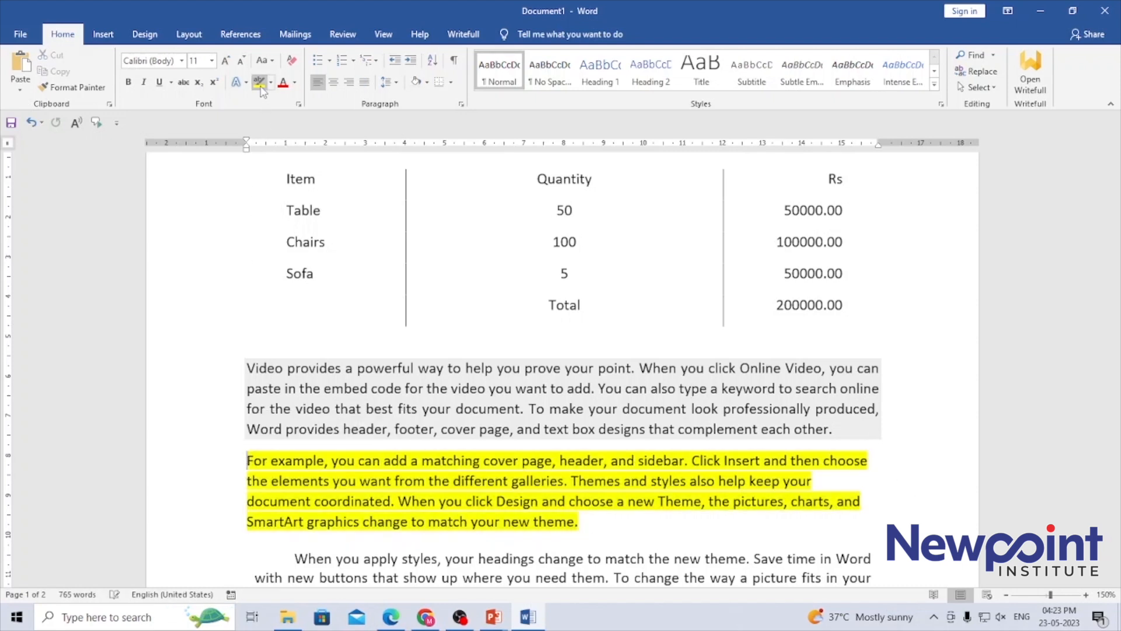
pyautogui.click(582, 529)
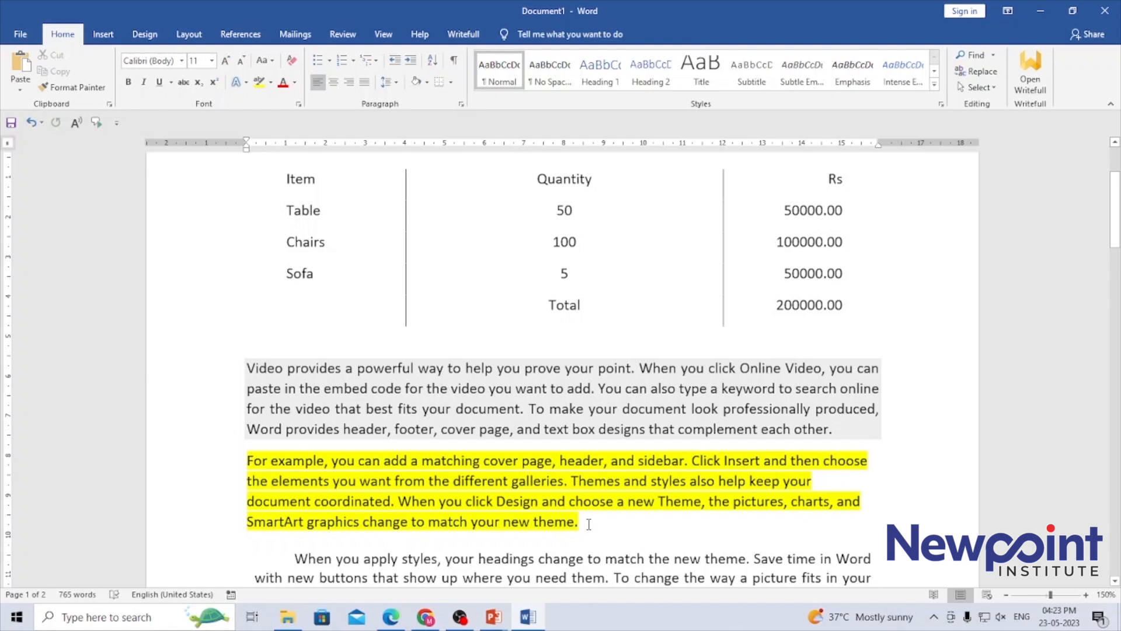
# Step: Undo the gray shading of the "Video provides" paragraph and shade it with a light blue theme color instead
pyautogui.click(509, 385)
pyautogui.hotkey('ctrl', 'z')
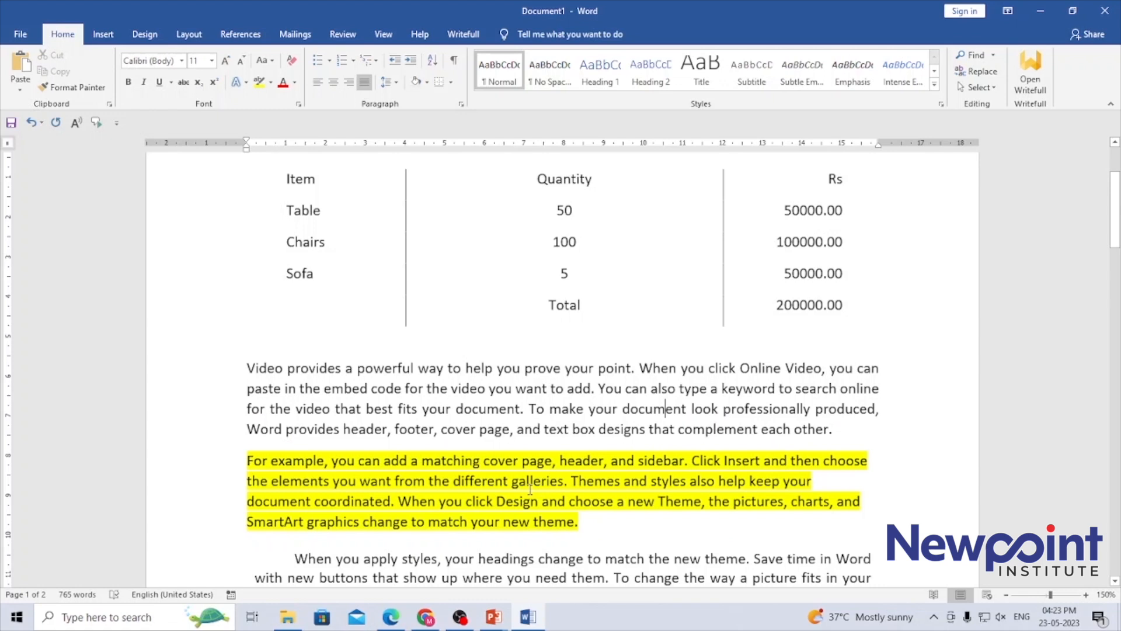
pyautogui.moveTo(849, 435); pyautogui.dragTo(227, 373)
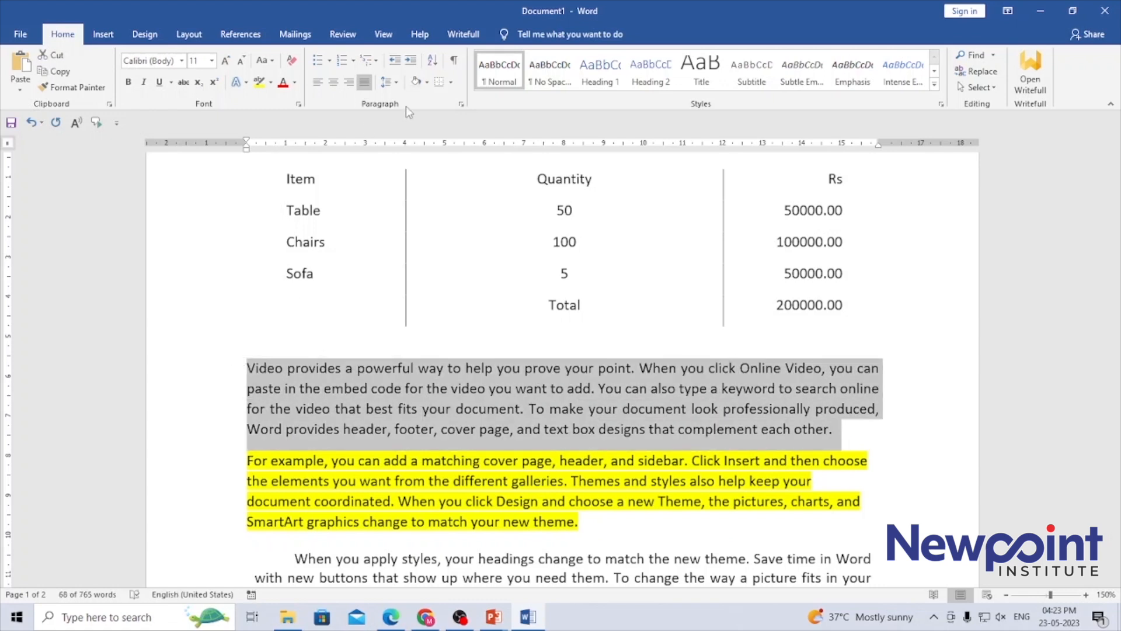
pyautogui.click(427, 82)
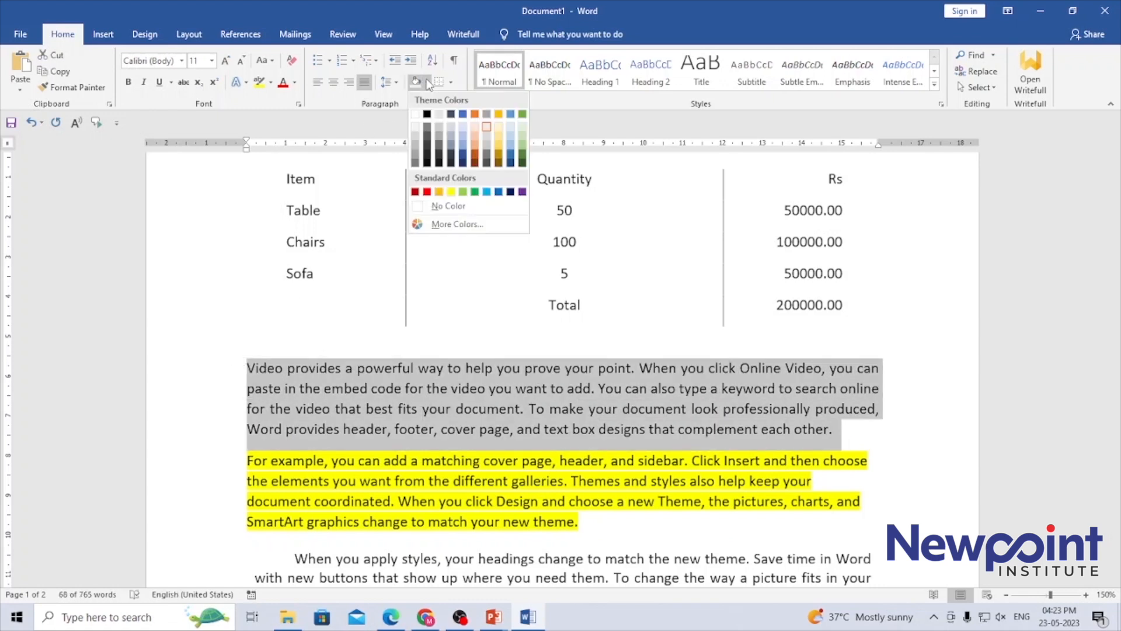
pyautogui.click(463, 144)
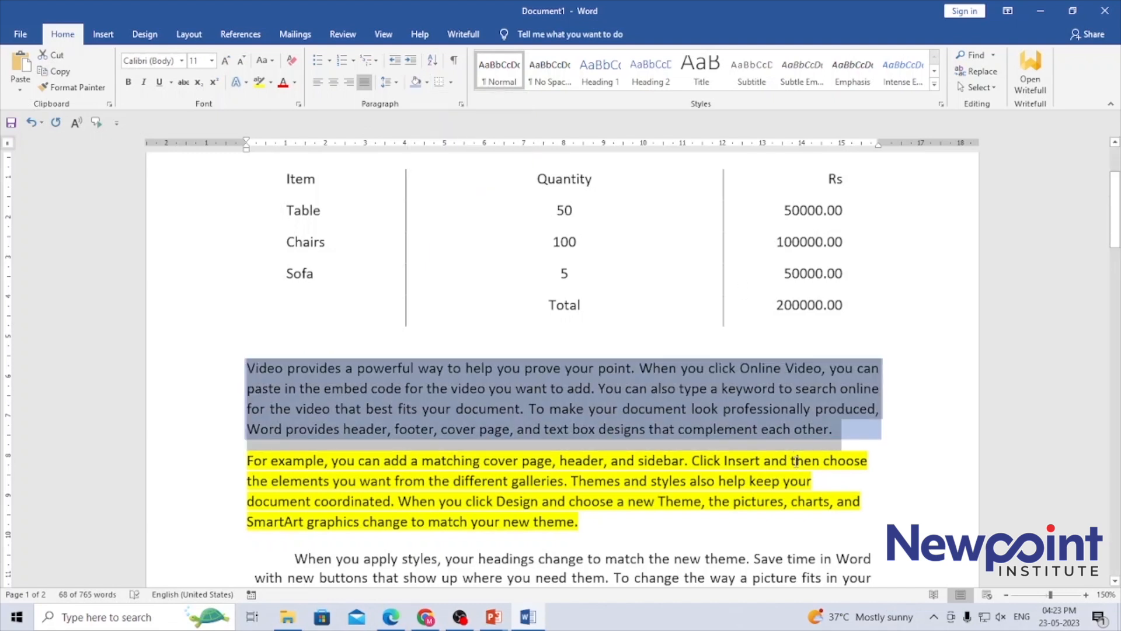
pyautogui.click(795, 506)
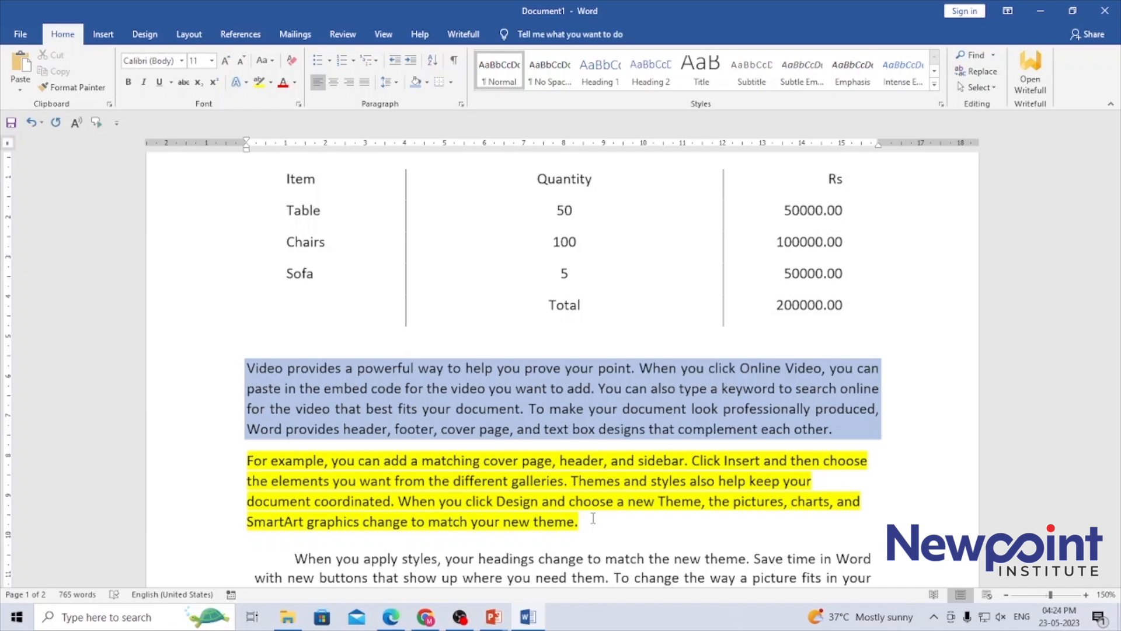
# Step: Remove the blue shading from the "Video provides" paragraph below the item list
pyautogui.click(590, 388)
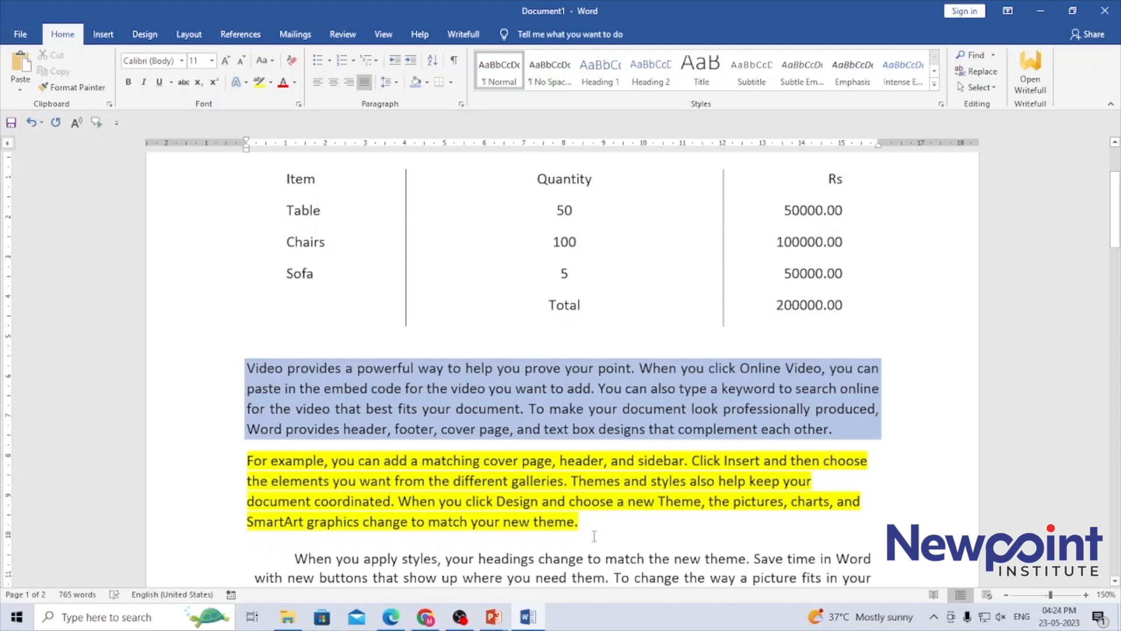
pyautogui.click(581, 524)
pyautogui.moveTo(248, 367); pyautogui.dragTo(841, 432)
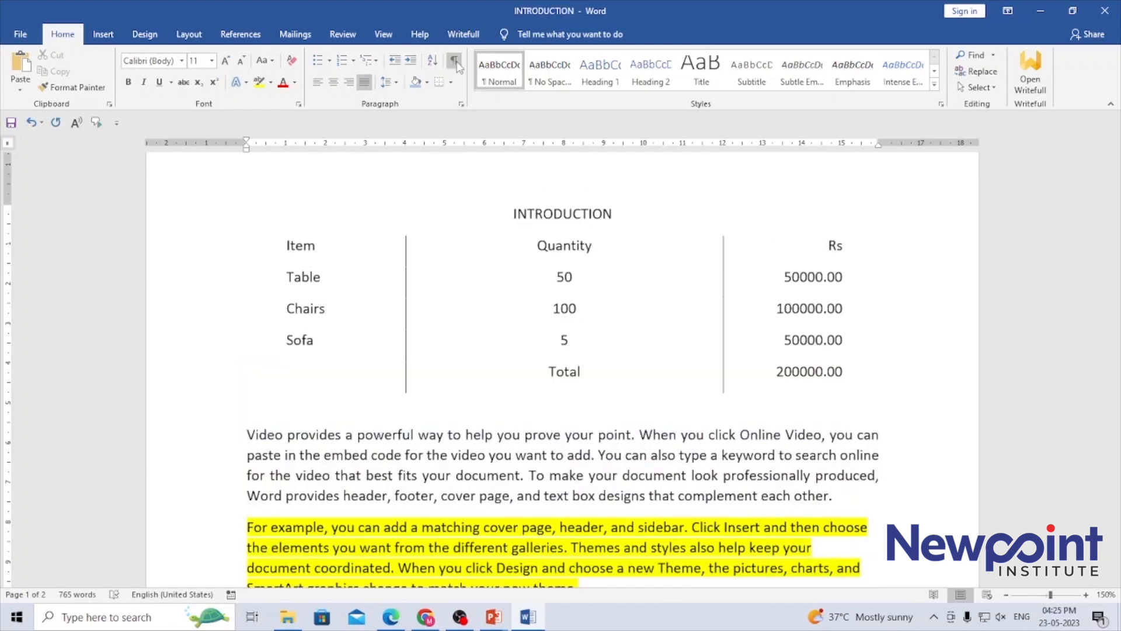
# Step: Apply a bottom border to the tabbed item list, from the Item header line through the Total line
pyautogui.click(316, 245)
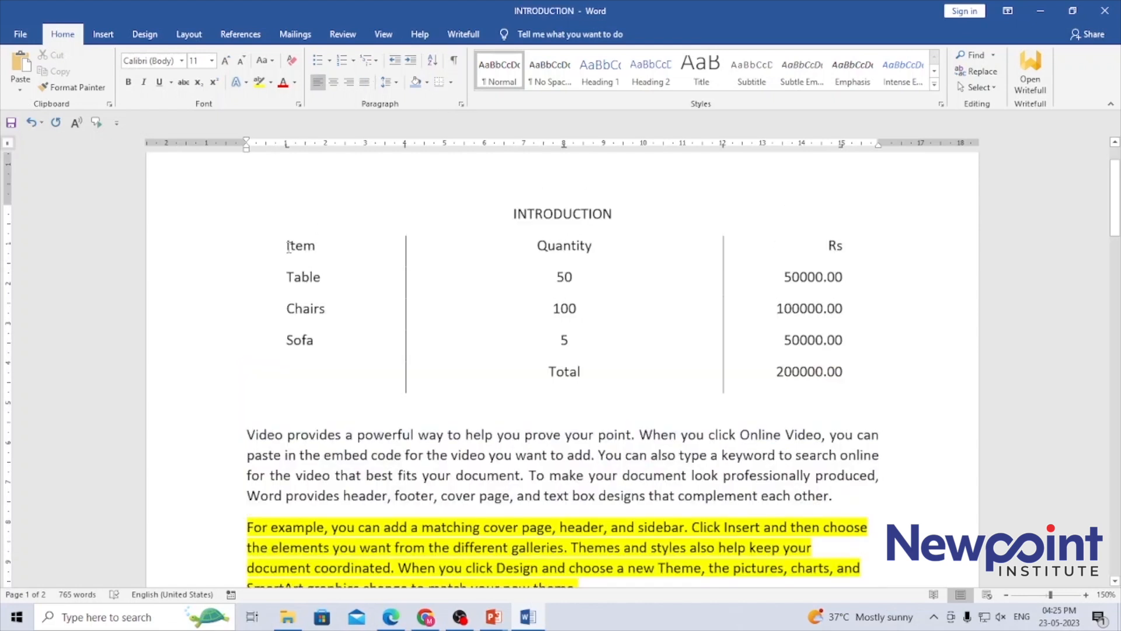
pyautogui.moveTo(288, 245); pyautogui.dragTo(879, 370)
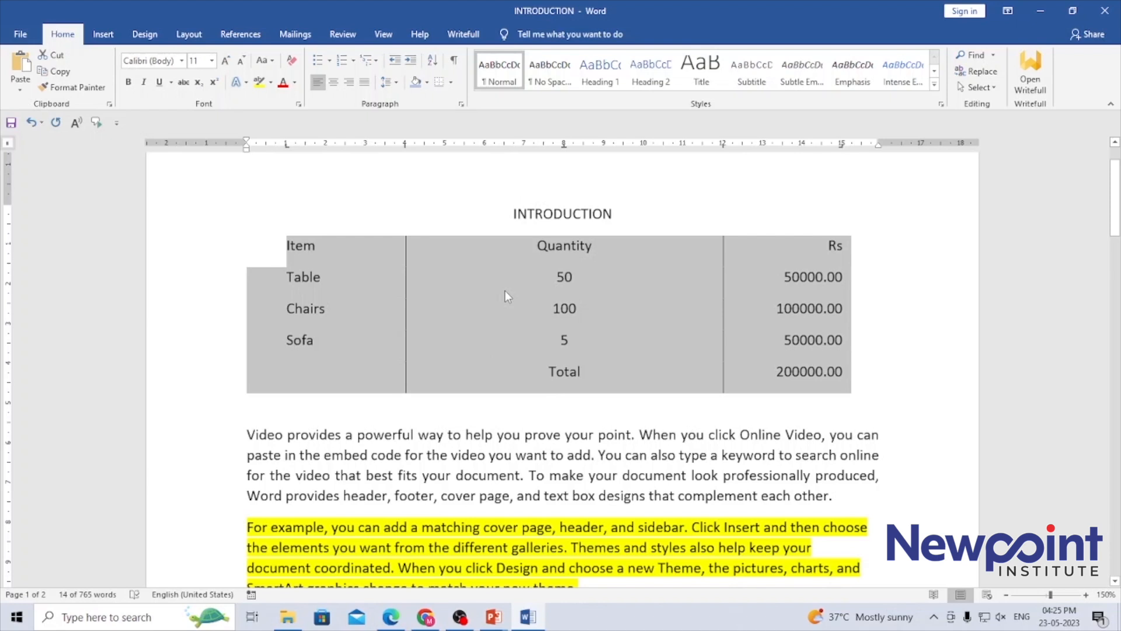
pyautogui.click(452, 85)
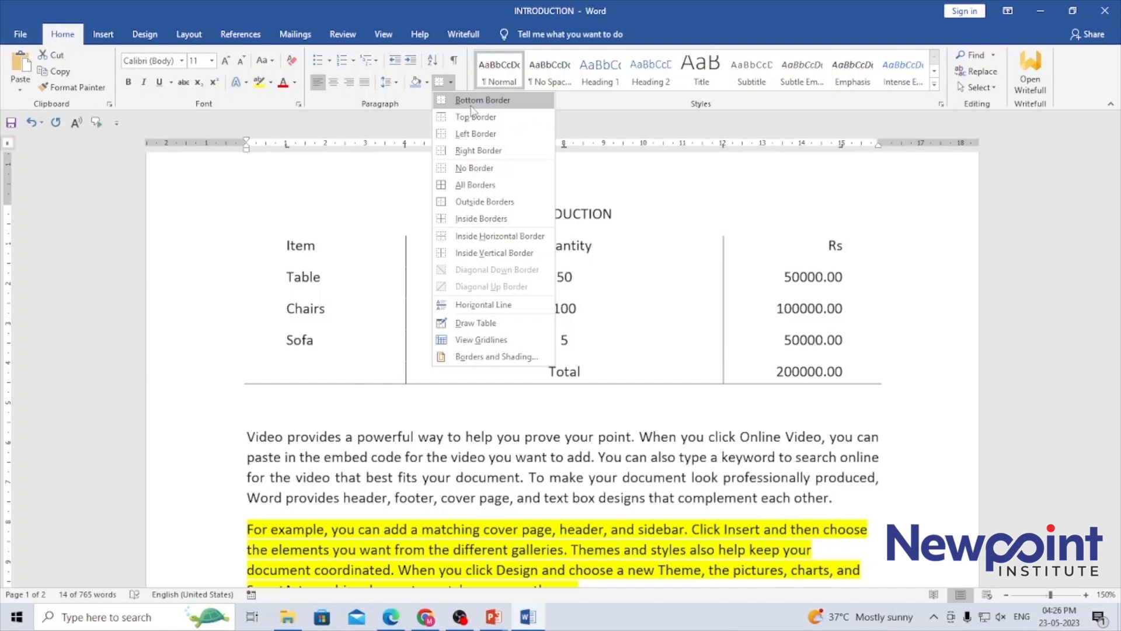
pyautogui.click(471, 100)
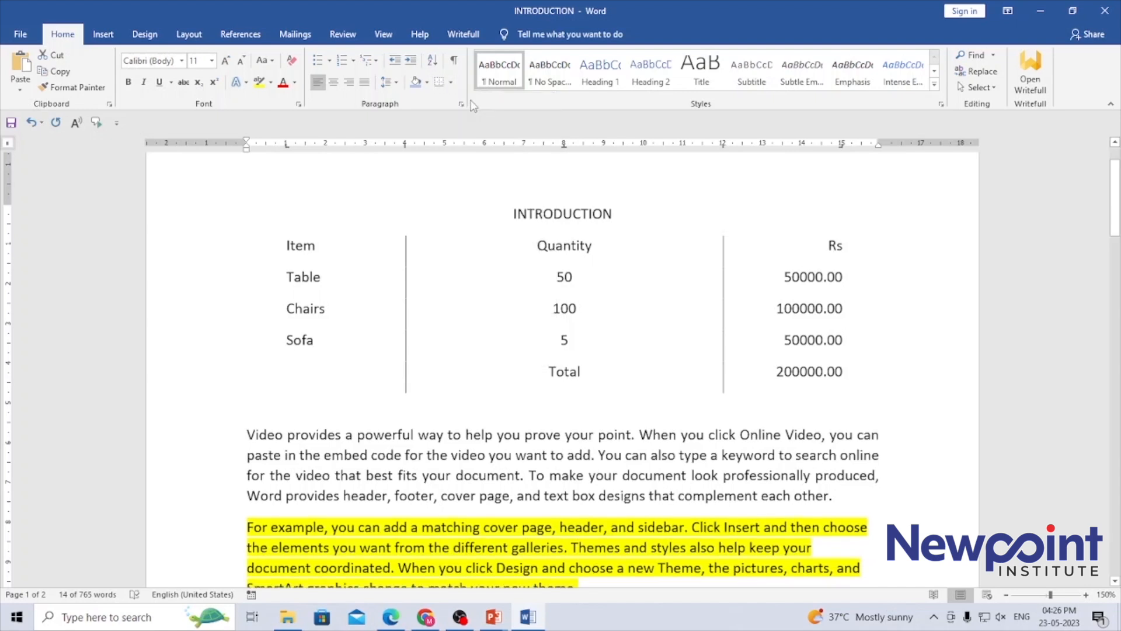
pyautogui.click(517, 242)
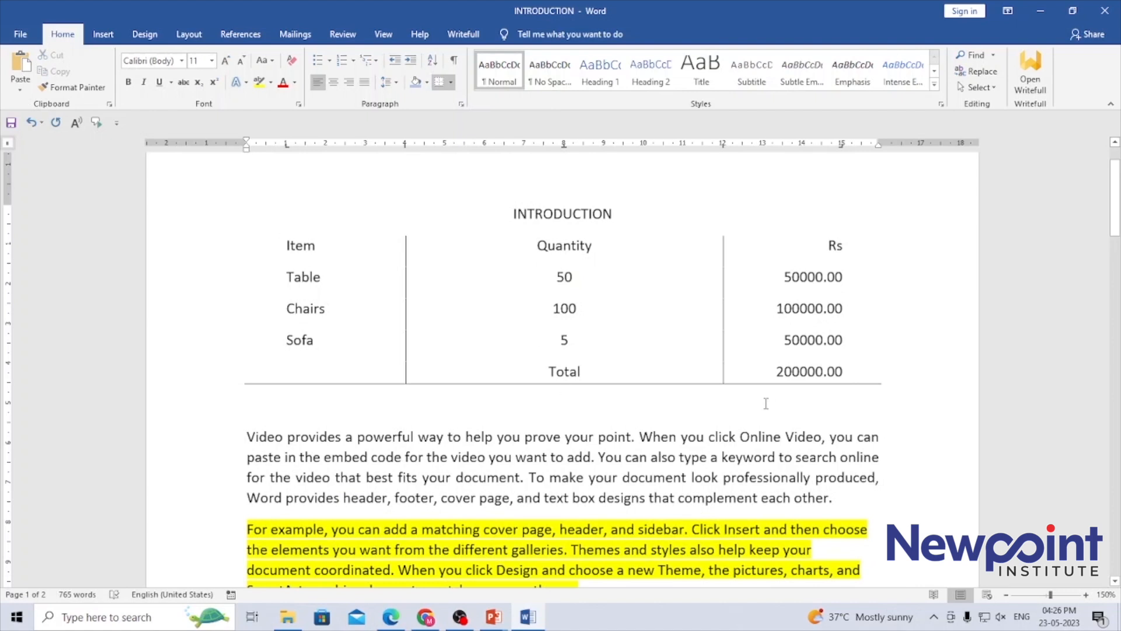
# Step: Apply all borders to the lines of the item list from the header through the Total line
pyautogui.moveTo(864, 376); pyautogui.dragTo(268, 249)
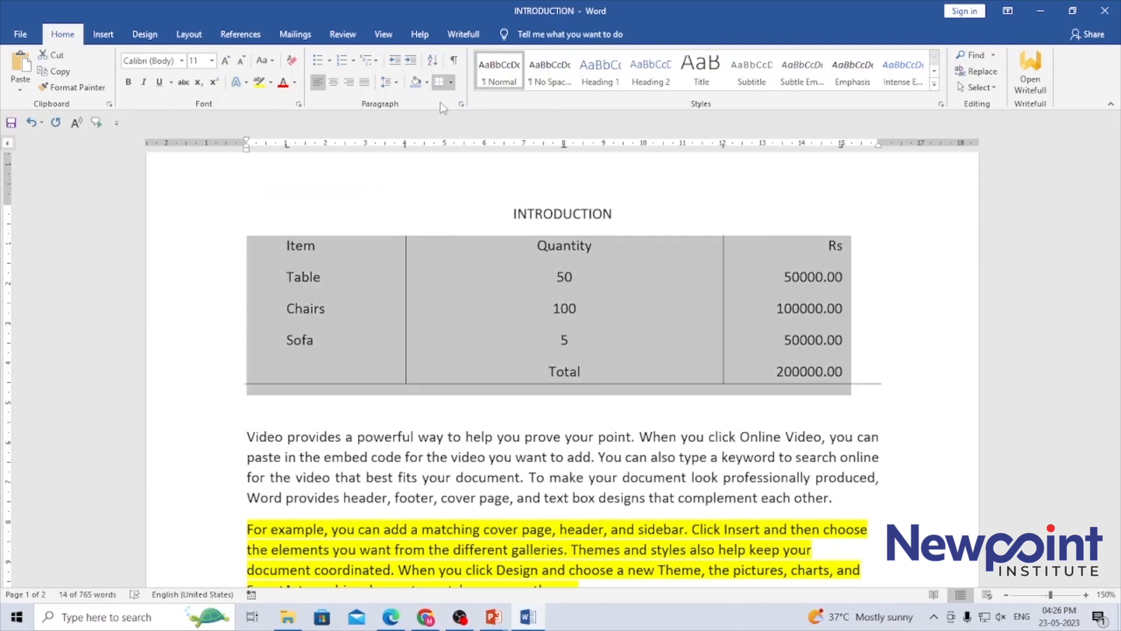
pyautogui.click(451, 82)
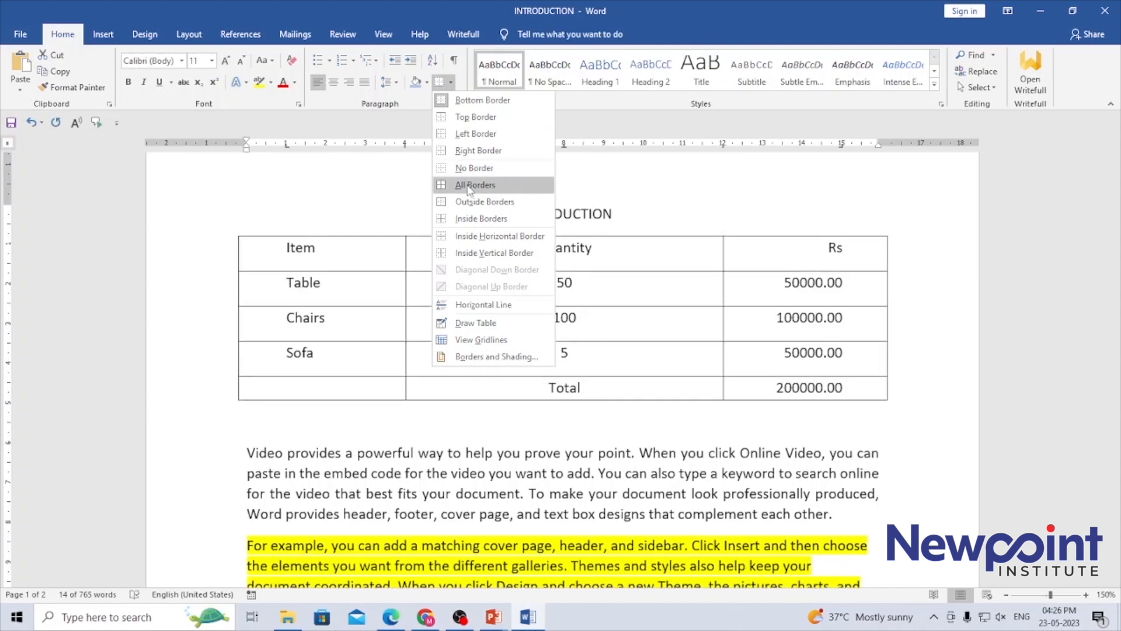
pyautogui.click(470, 185)
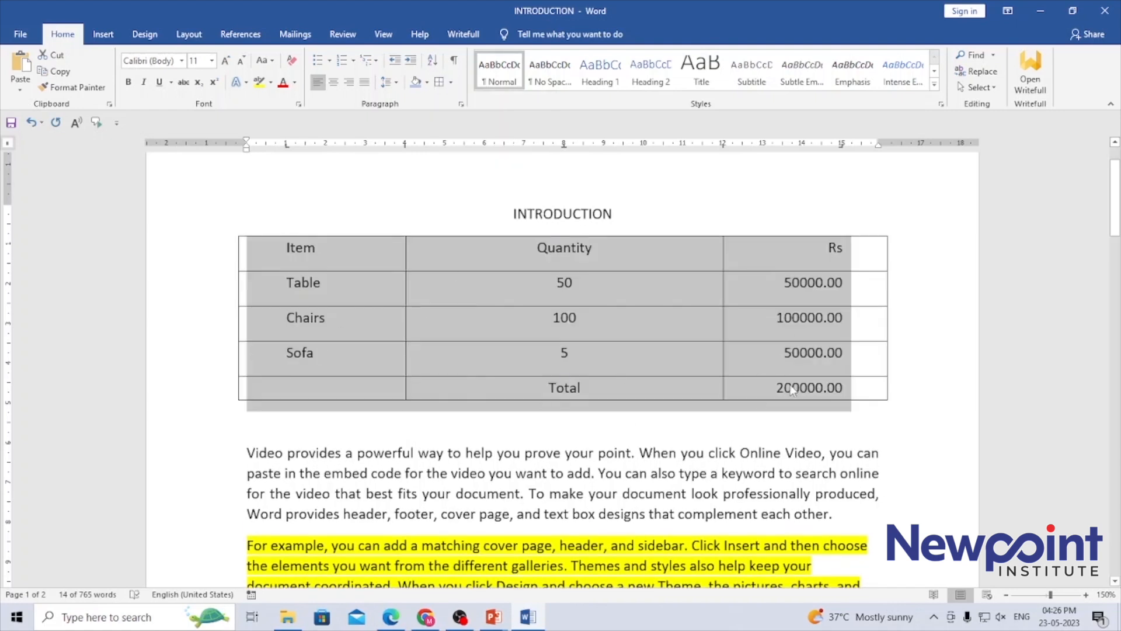
pyautogui.click(903, 416)
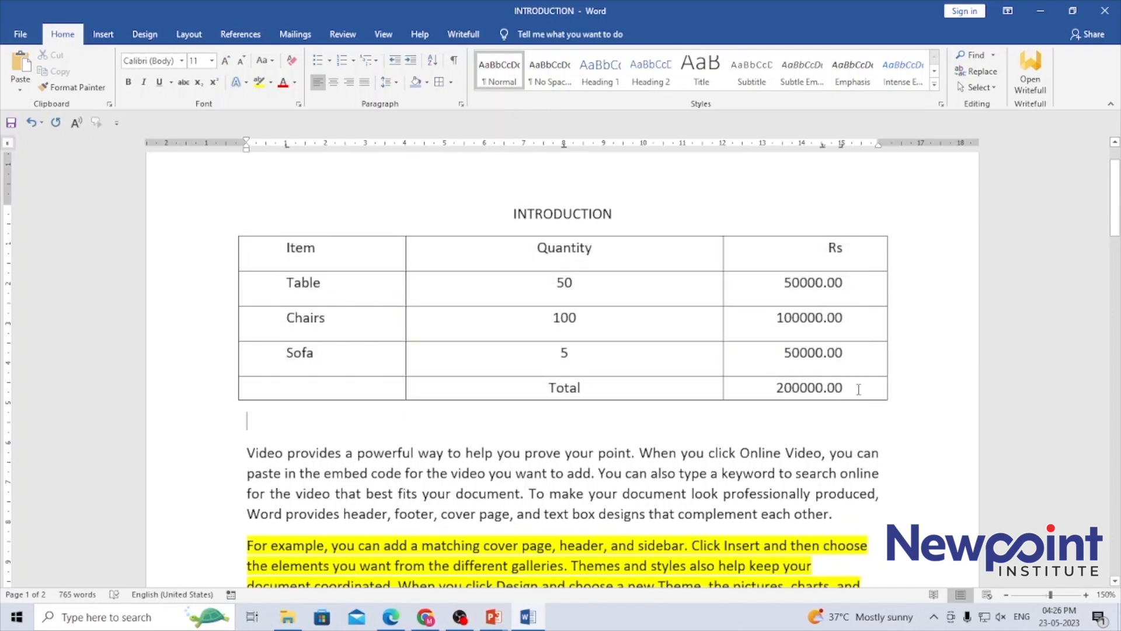
# Step: Clear all borders from the item list and apply only outside borders around it
pyautogui.moveTo(858, 389); pyautogui.dragTo(274, 252)
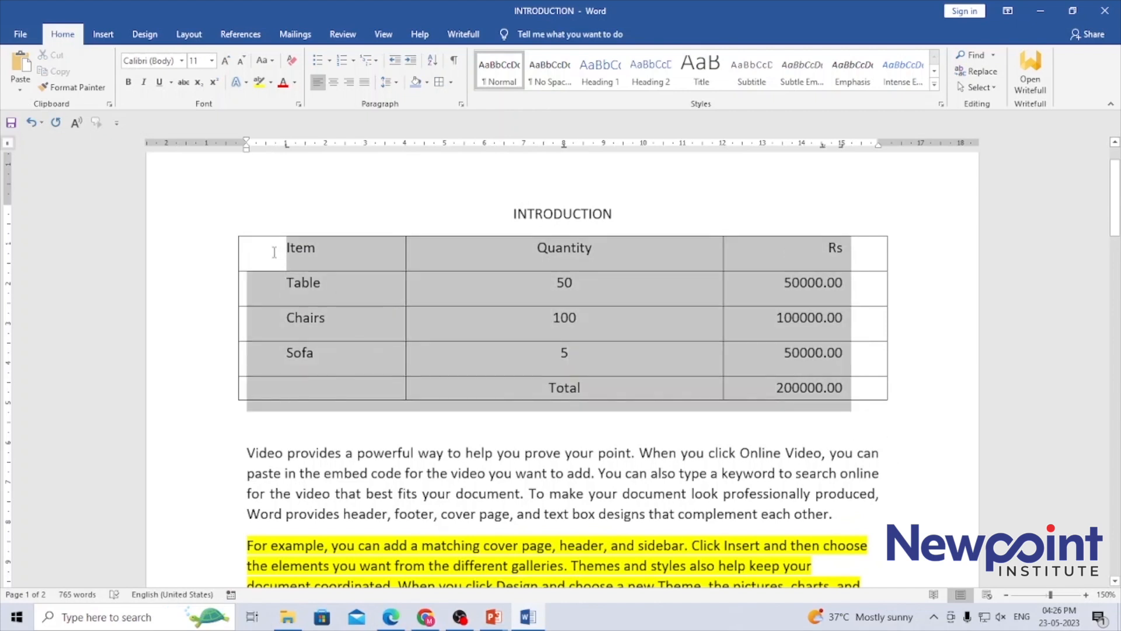
pyautogui.click(451, 83)
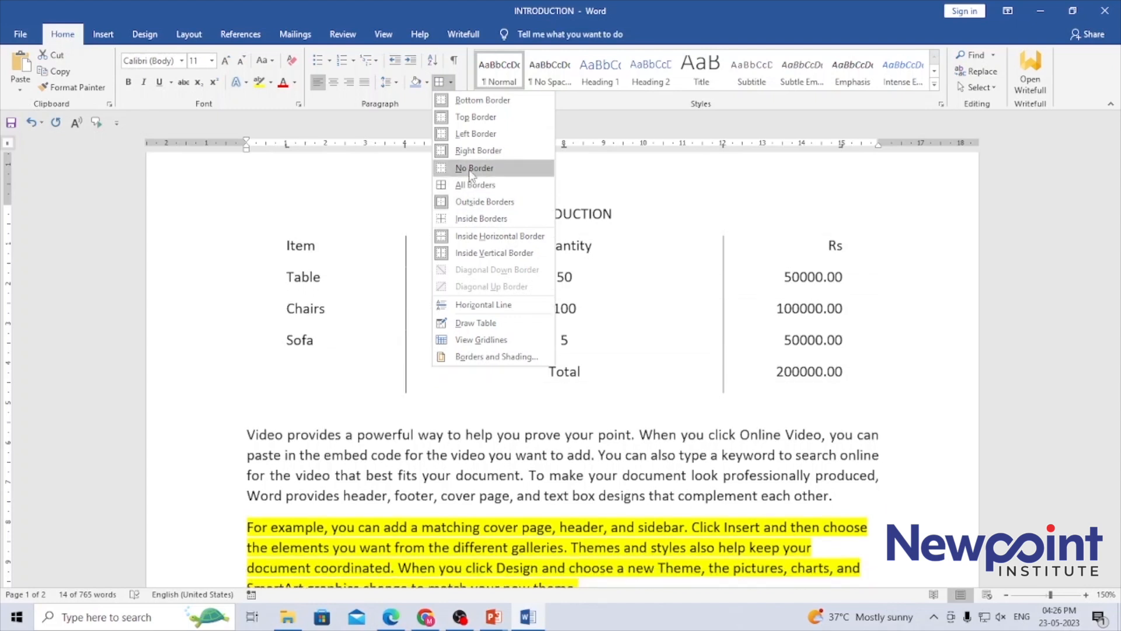
pyautogui.click(470, 168)
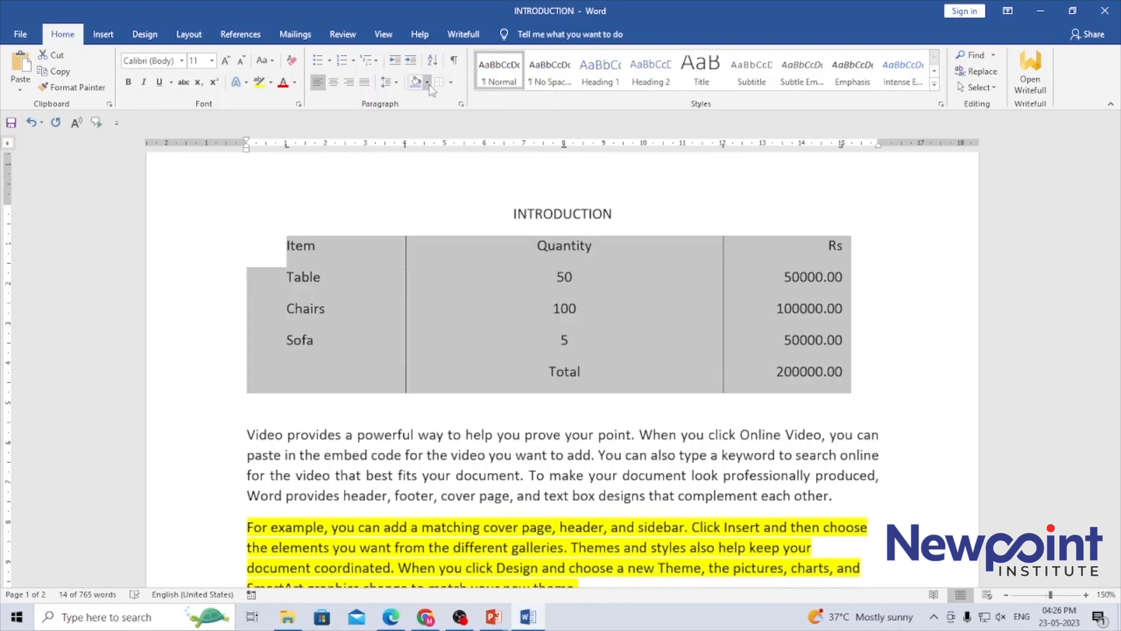
pyautogui.click(451, 83)
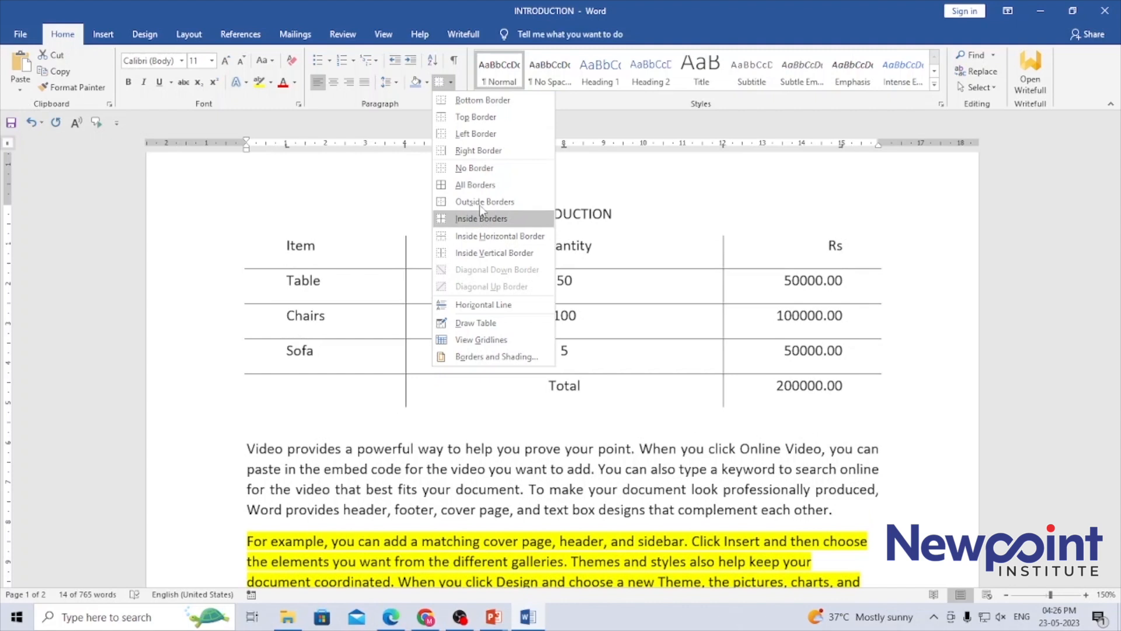
pyautogui.click(481, 203)
pyautogui.click(533, 432)
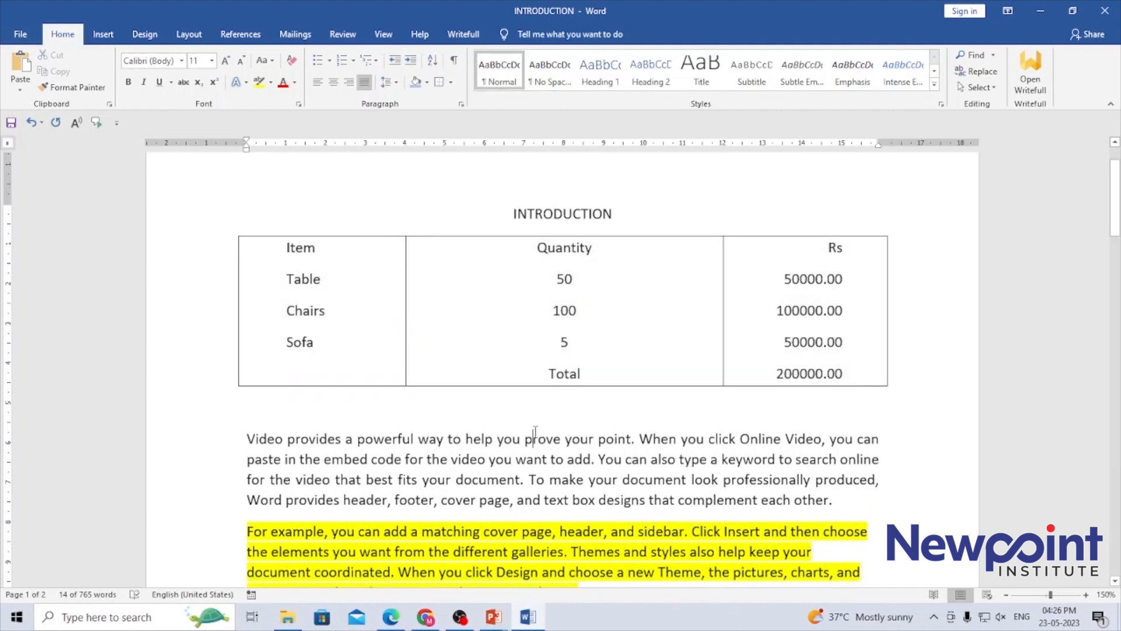
# Step: Remove the outside borders from the item list with the No Border option
pyautogui.moveTo(287, 248); pyautogui.dragTo(864, 379)
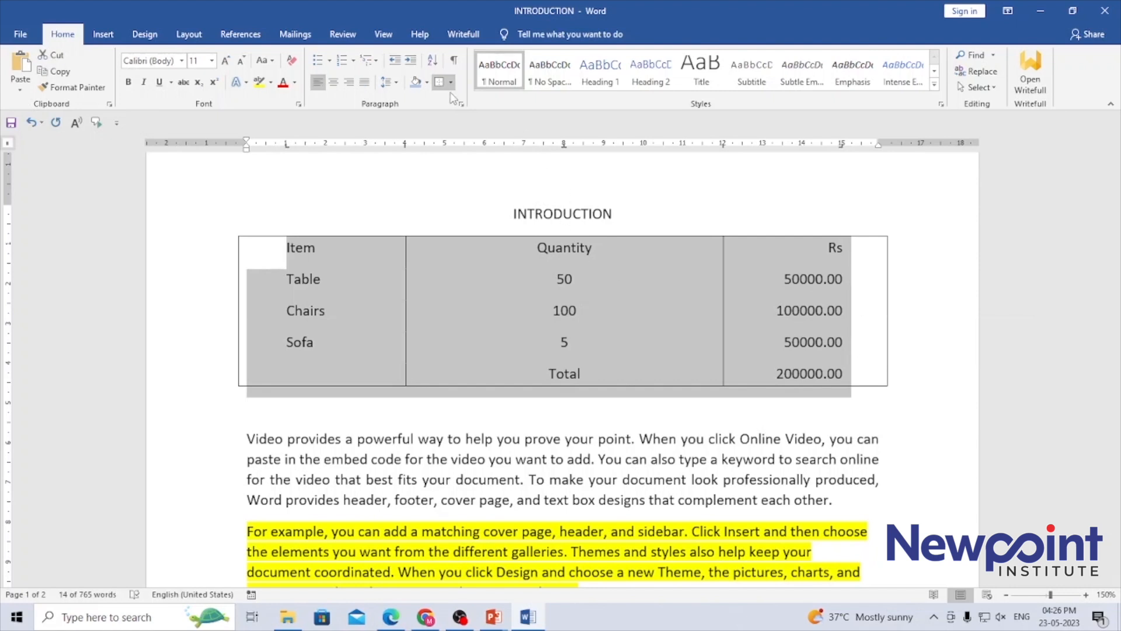
pyautogui.click(451, 82)
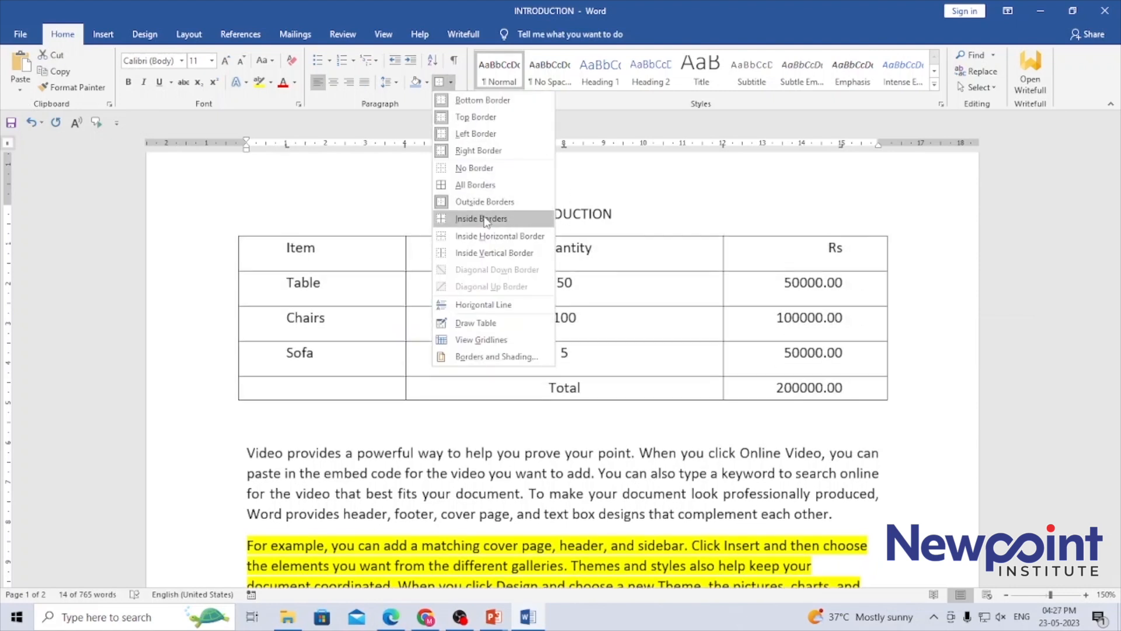
pyautogui.click(476, 169)
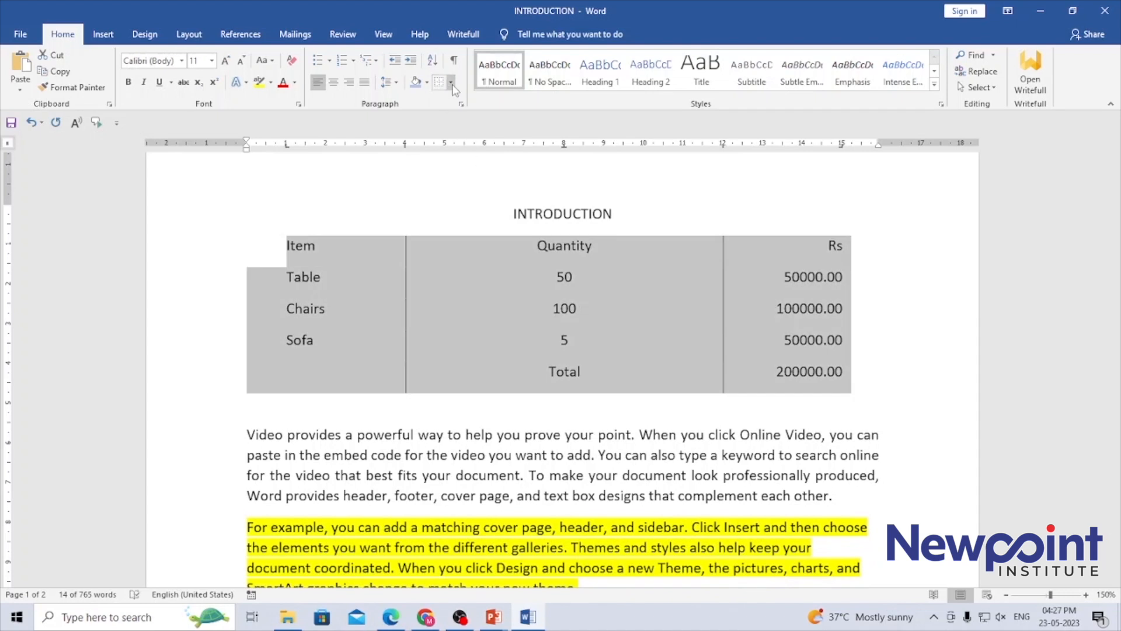
pyautogui.click(451, 83)
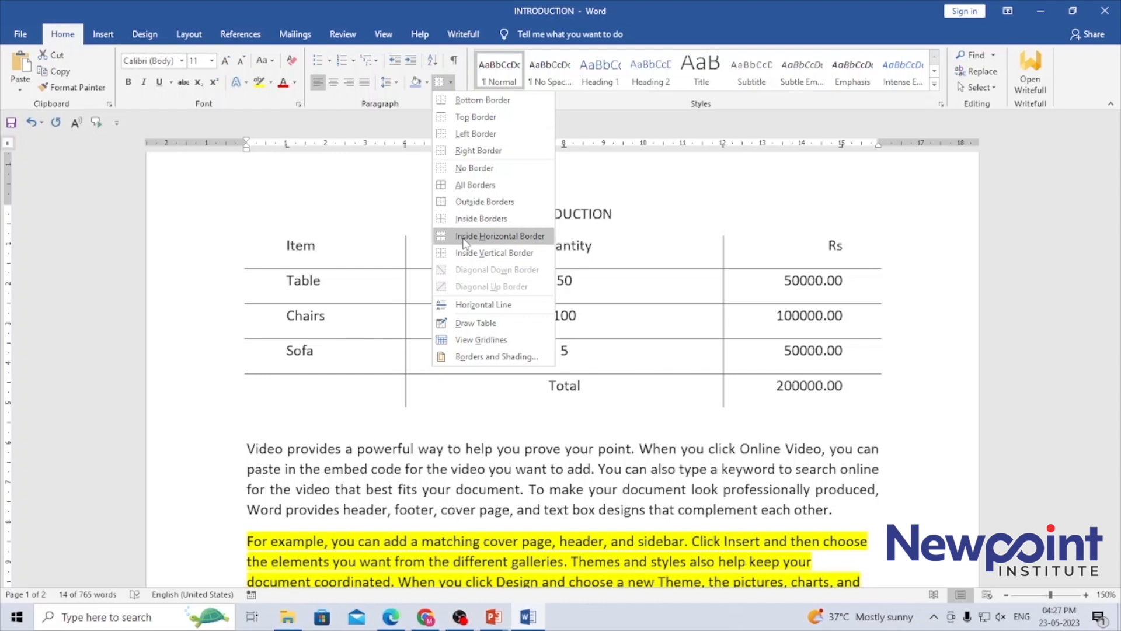
pyautogui.click(466, 240)
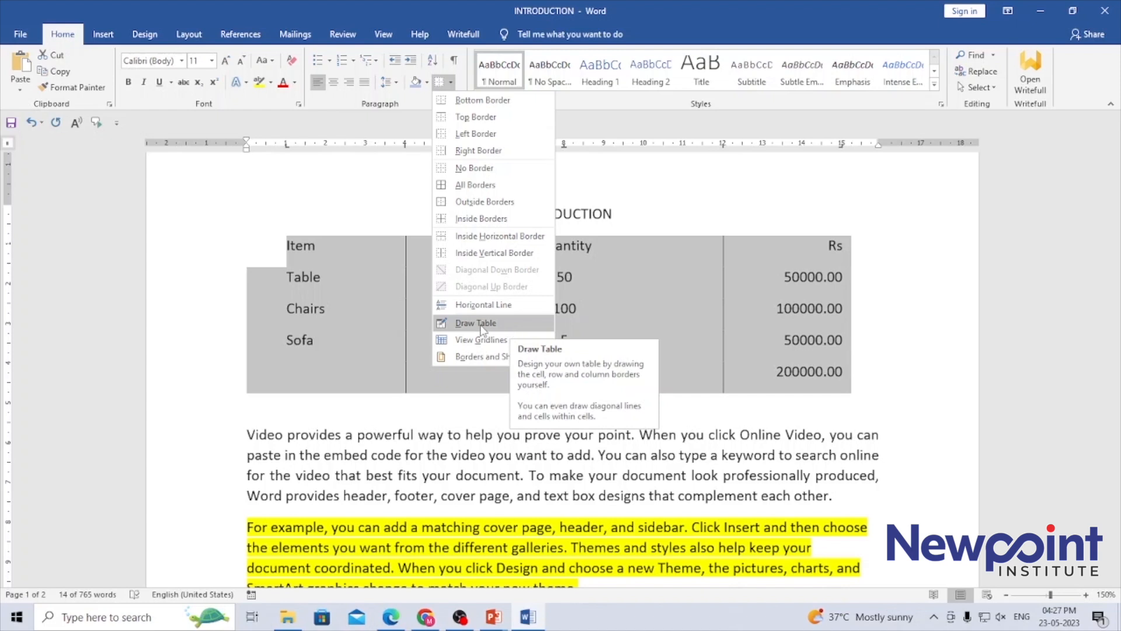
pyautogui.click(482, 329)
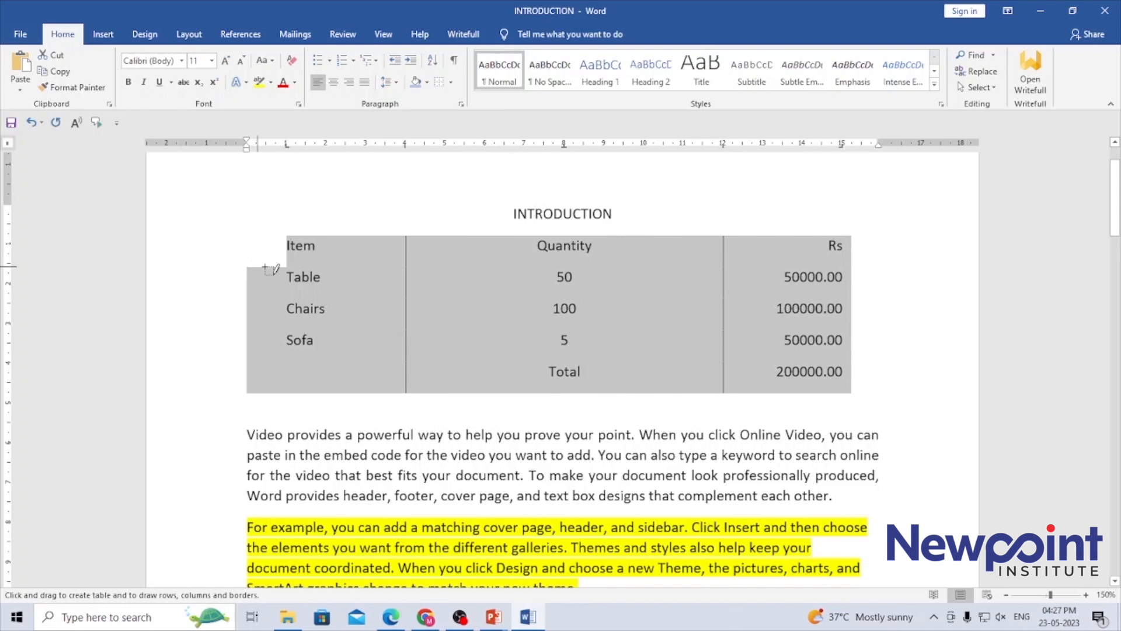
pyautogui.press('Escape')
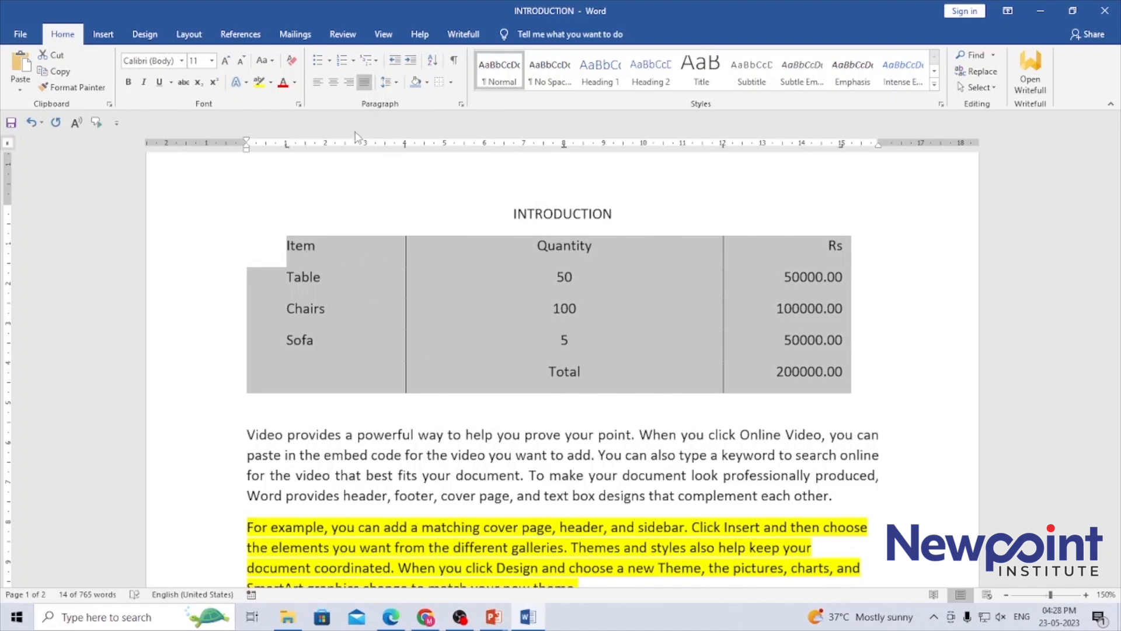
# Step: Use Draw Table to draw a frame about 15.22 cm wide and 4.04 cm high around the whole item list
pyautogui.click(451, 85)
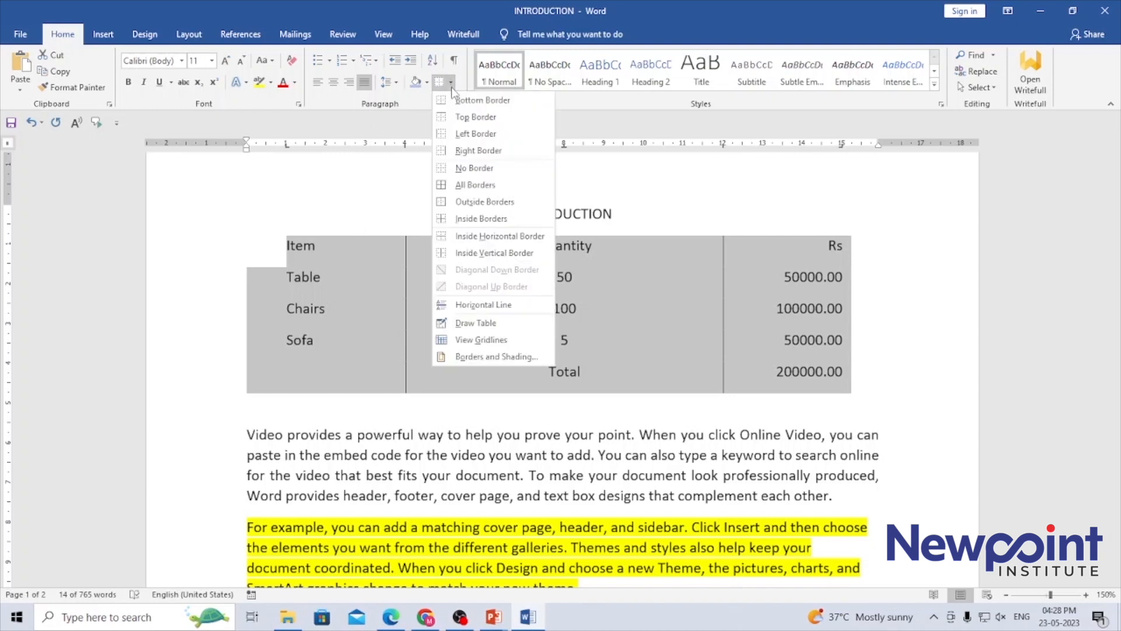
pyautogui.click(464, 322)
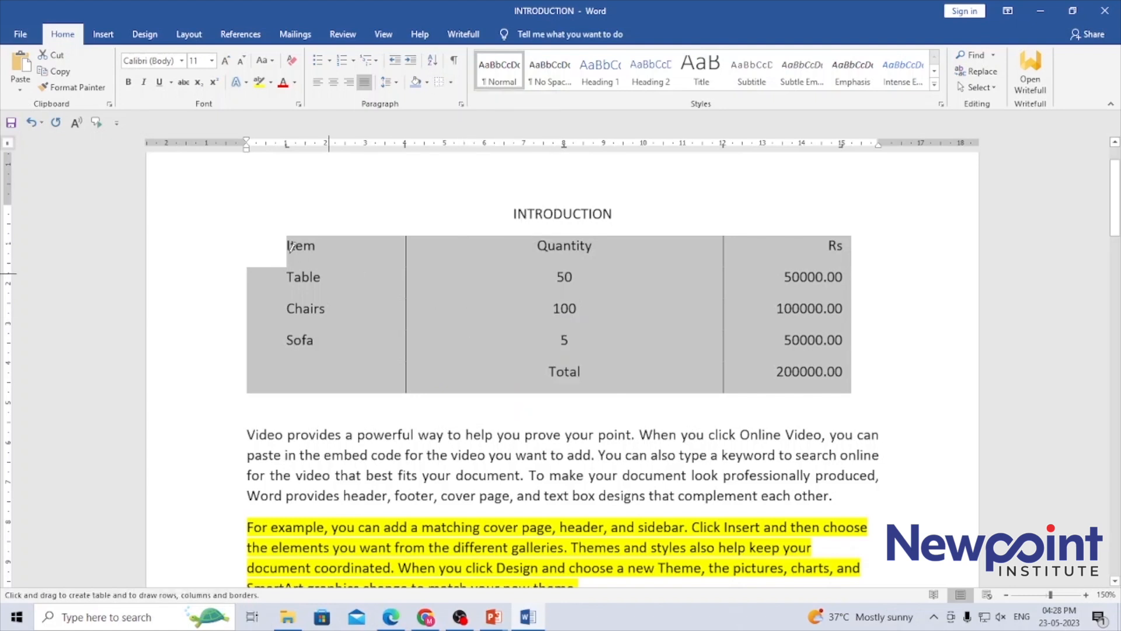
pyautogui.moveTo(247, 233)
pyautogui.mouseDown()
pyautogui.moveTo(371, 281)
pyautogui.moveTo(786, 390)
pyautogui.moveTo(873, 402)
pyautogui.moveTo(853, 389)
pyautogui.mouseUp()
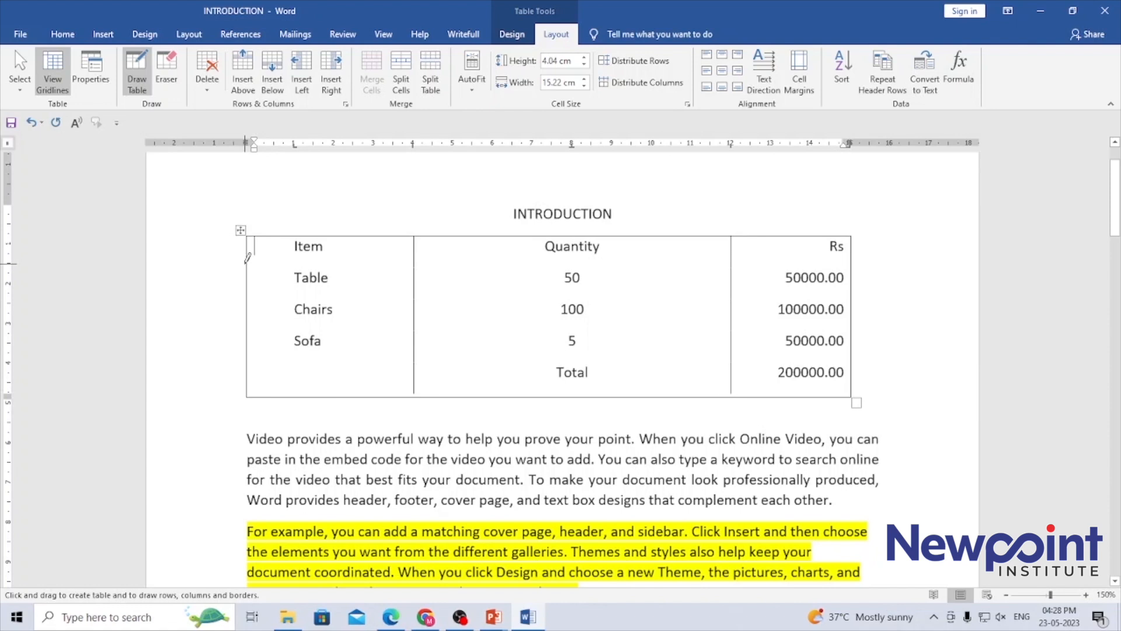
# Step: Draw horizontal row lines across the table below the Item header, Table and Chairs entries
pyautogui.moveTo(261, 263); pyautogui.dragTo(443, 264)
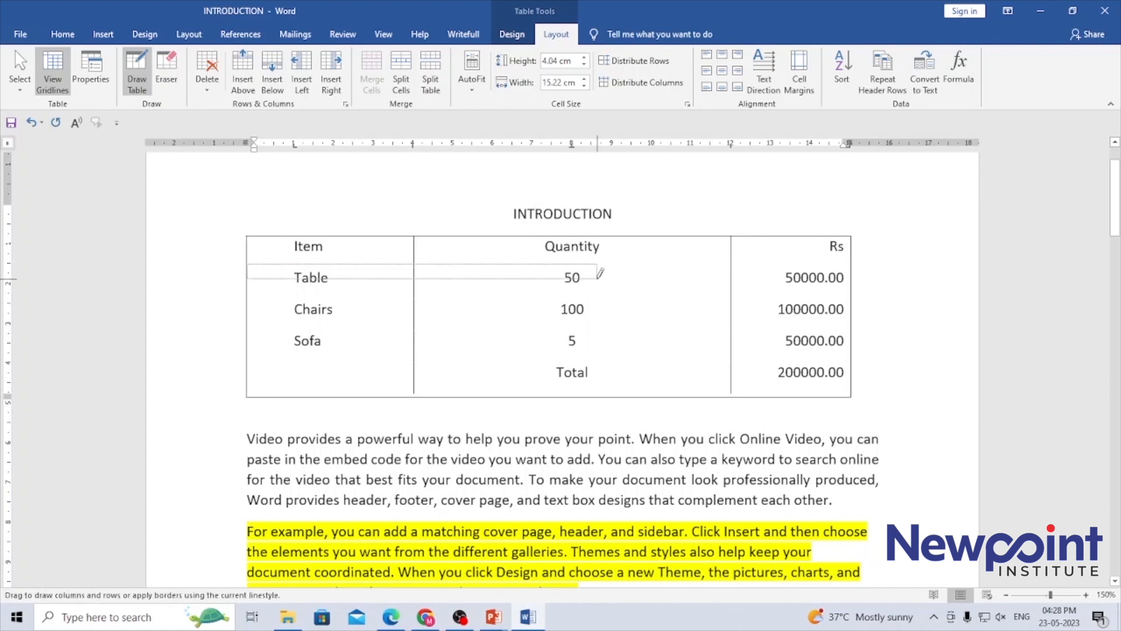
pyautogui.moveTo(722, 262); pyautogui.dragTo(722, 263)
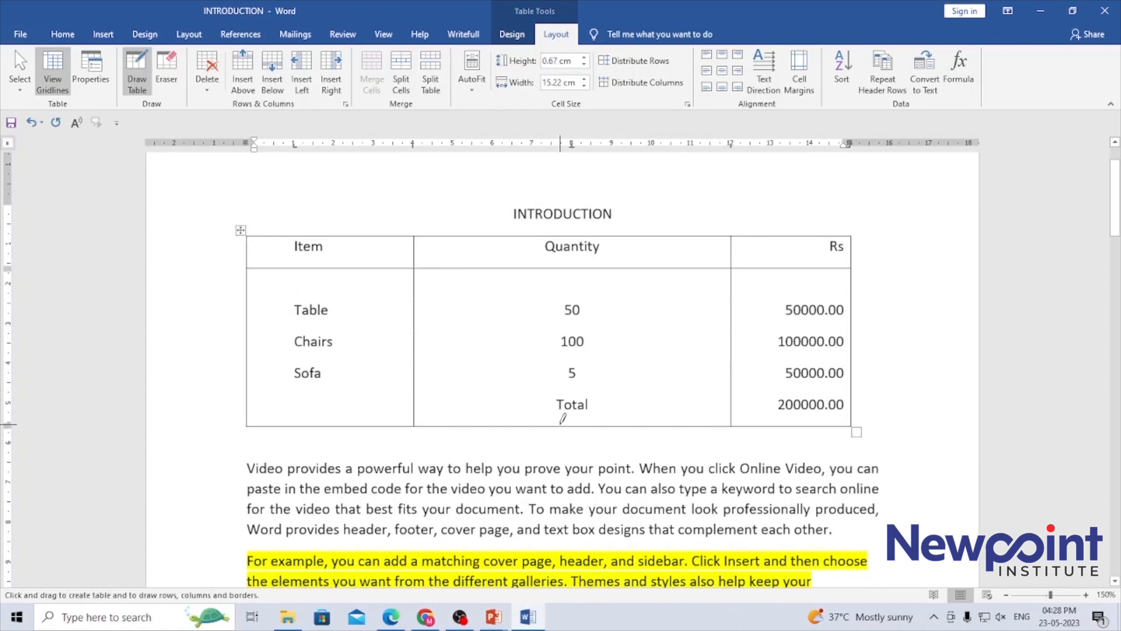
pyautogui.moveTo(247, 321); pyautogui.dragTo(608, 328)
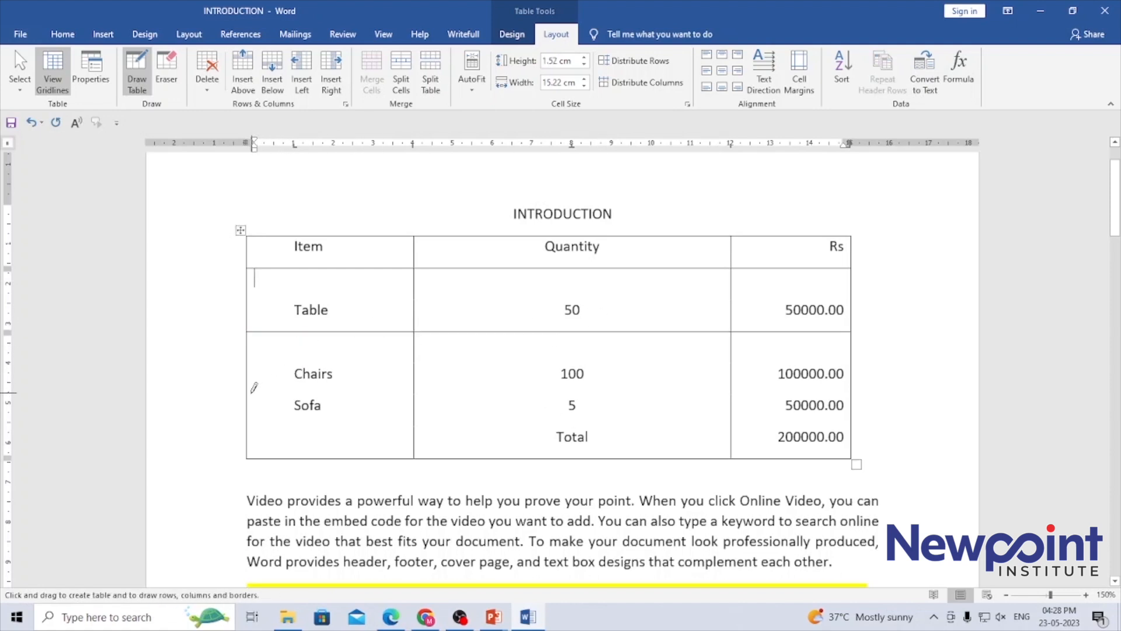
pyautogui.moveTo(275, 395)
pyautogui.mouseDown()
pyautogui.moveTo(633, 394)
pyautogui.moveTo(520, 396)
pyautogui.mouseUp()
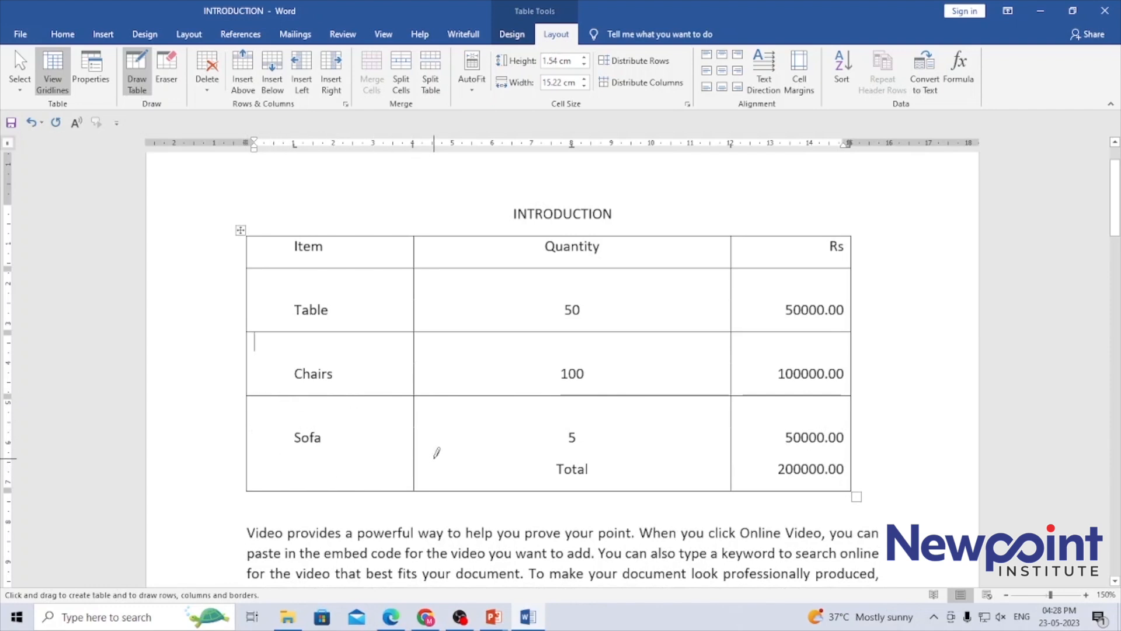
# Step: Try to draw a row line between the Sofa and Total entries and undo the attempt
pyautogui.moveTo(417, 460); pyautogui.dragTo(703, 440)
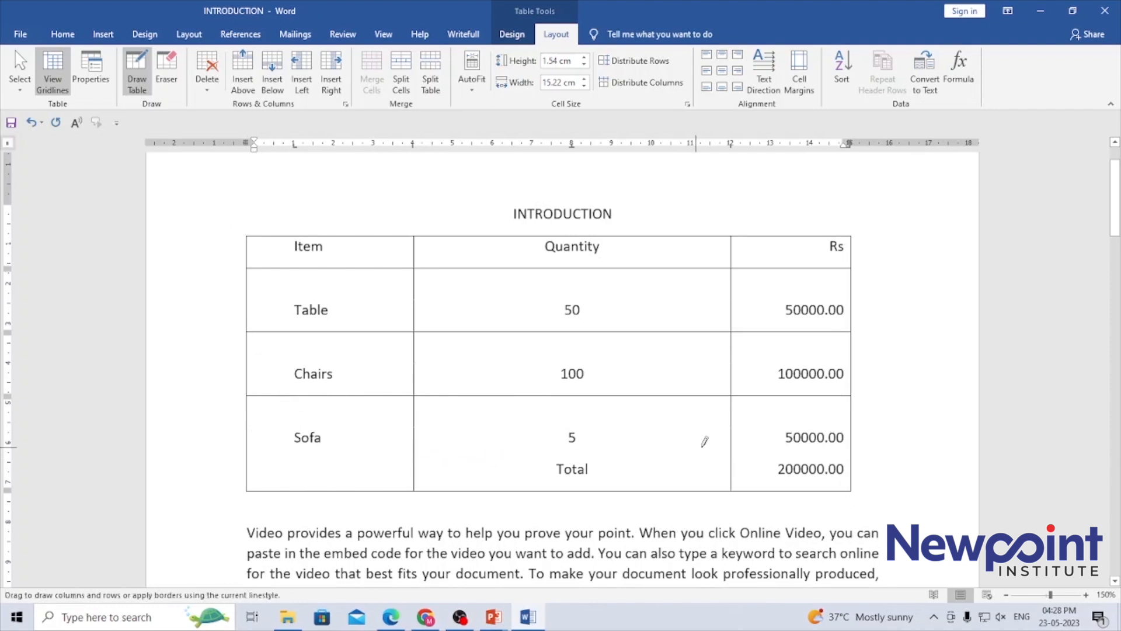
pyautogui.moveTo(810, 447); pyautogui.dragTo(820, 448)
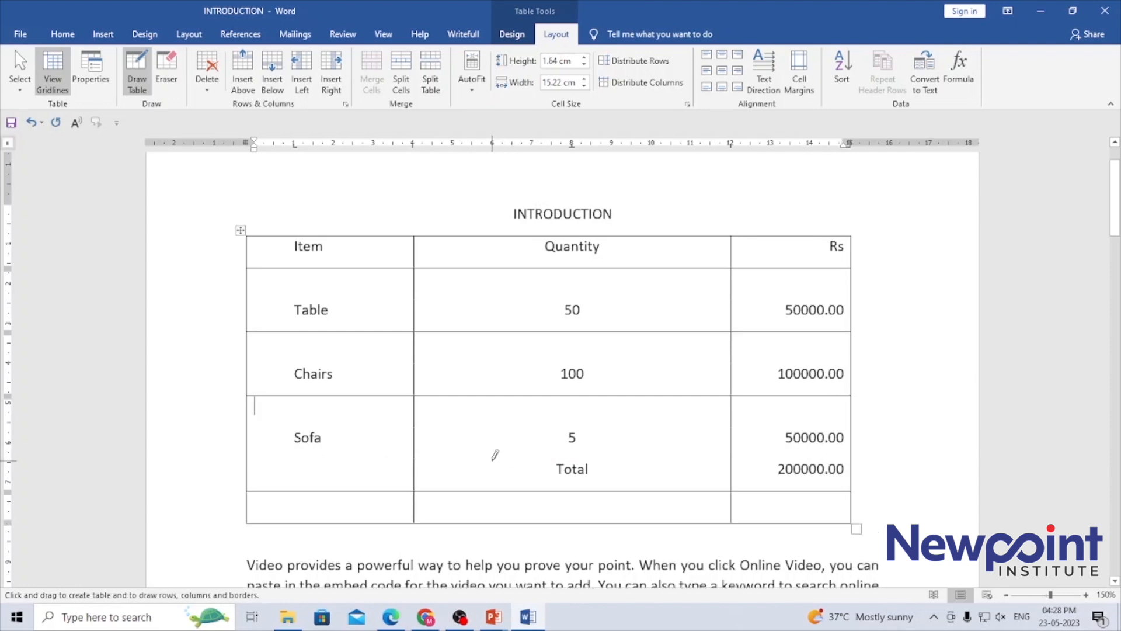
pyautogui.hotkey('ctrl', 'z')
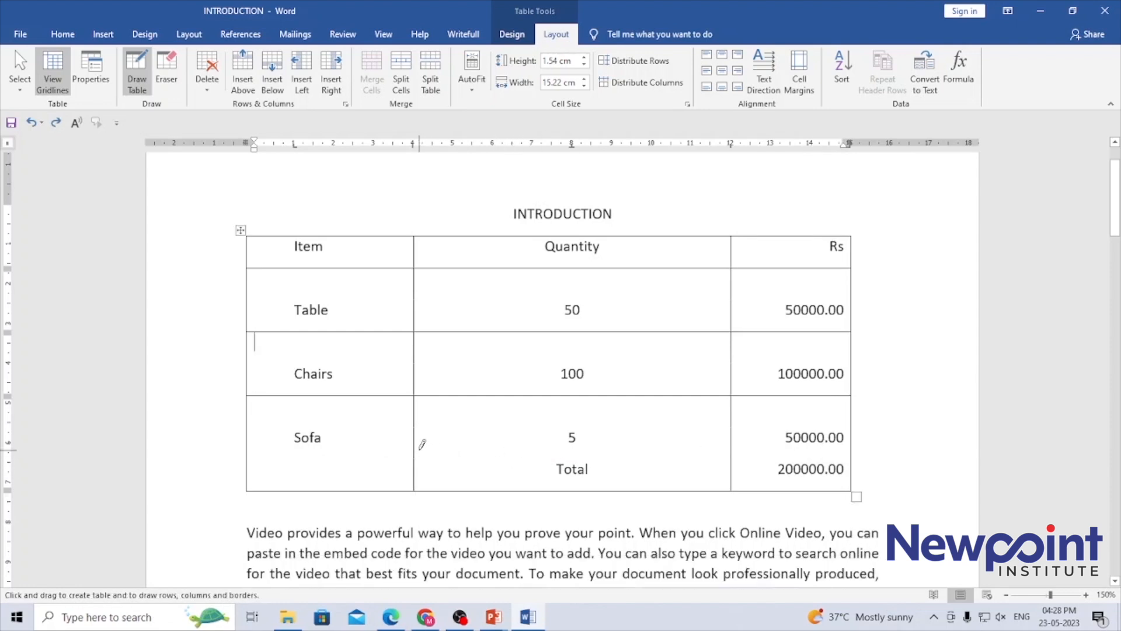
# Step: Draw a straight horizontal row line separating the Sofa entry from the Total entry
pyautogui.moveTo(420, 449); pyautogui.dragTo(720, 450)
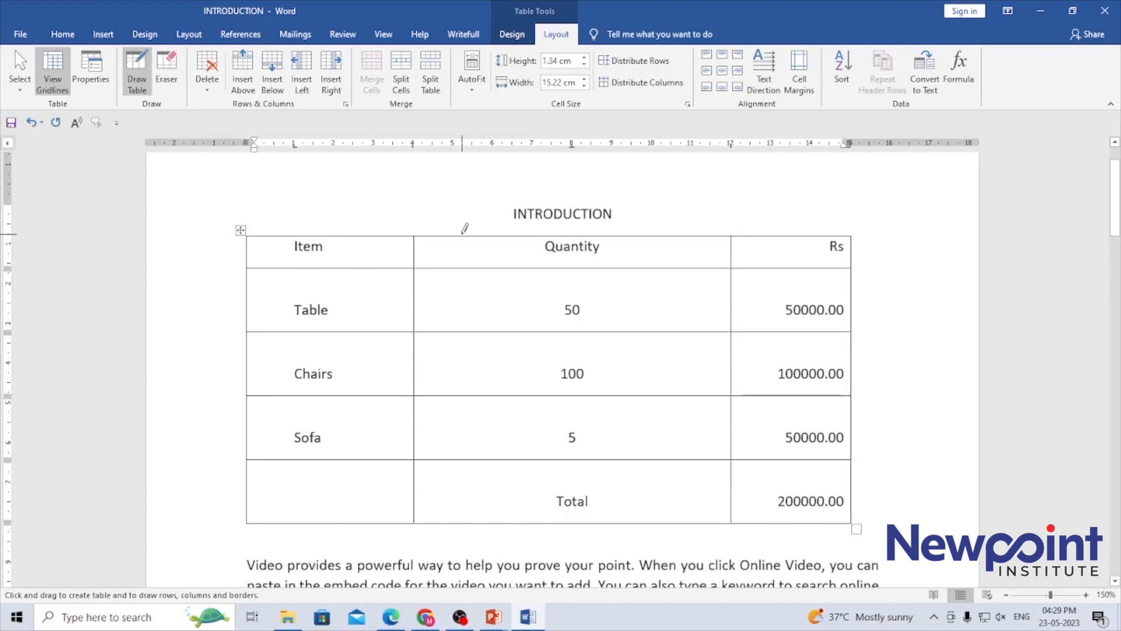
# Step: Erase the row line between the Sofa and Total entries and switch on the table's View Gridlines option
pyautogui.click(167, 73)
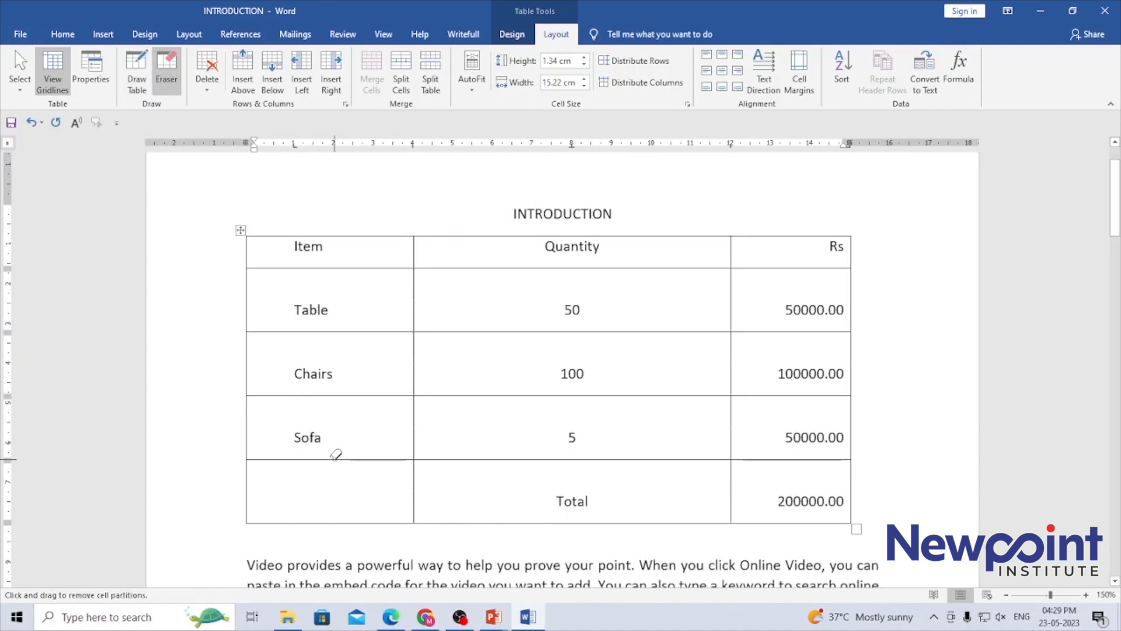
pyautogui.click(334, 459)
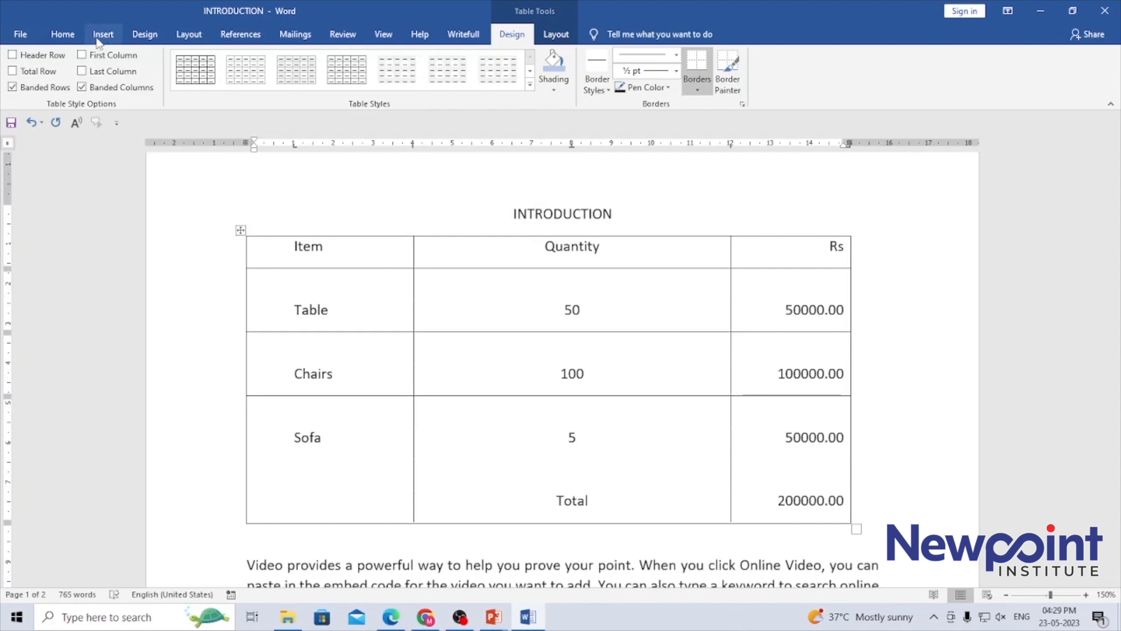
pyautogui.click(69, 38)
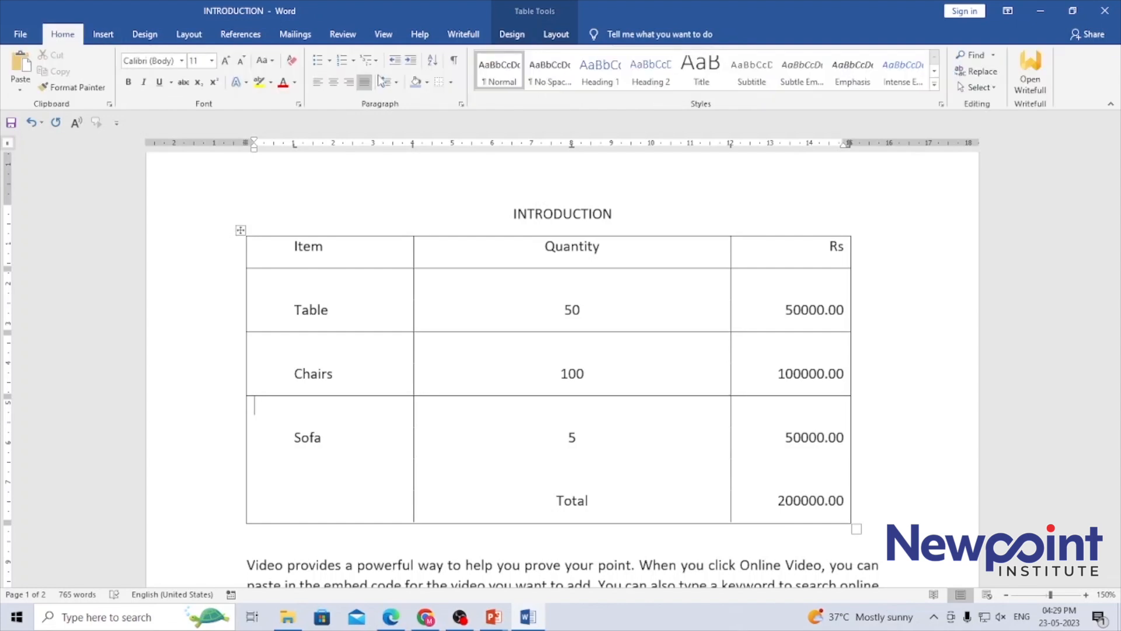
pyautogui.click(452, 82)
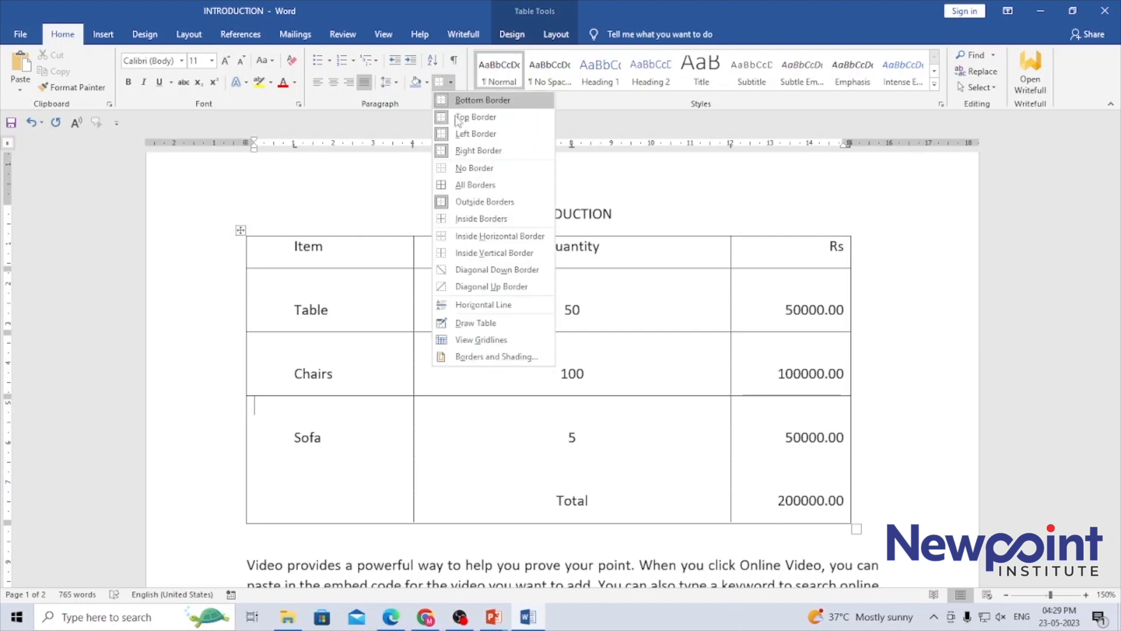
pyautogui.click(491, 345)
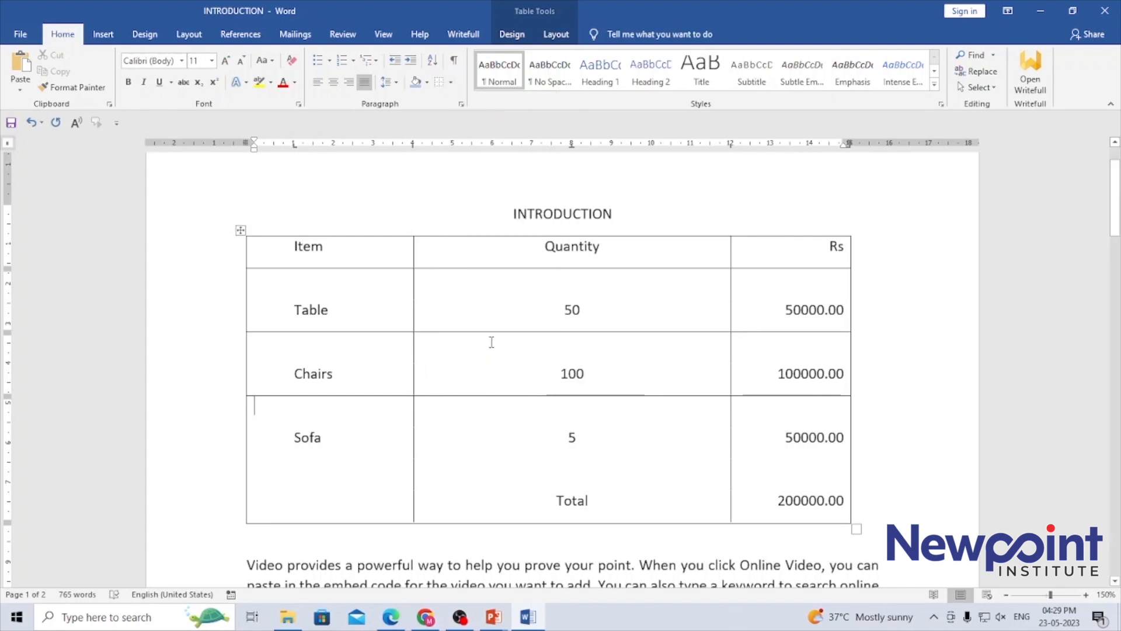
# Step: Justify the INTRODUCTION heading and choose a dash-dot line style with the 3-D setting for its paragraph border
pyautogui.click(485, 224)
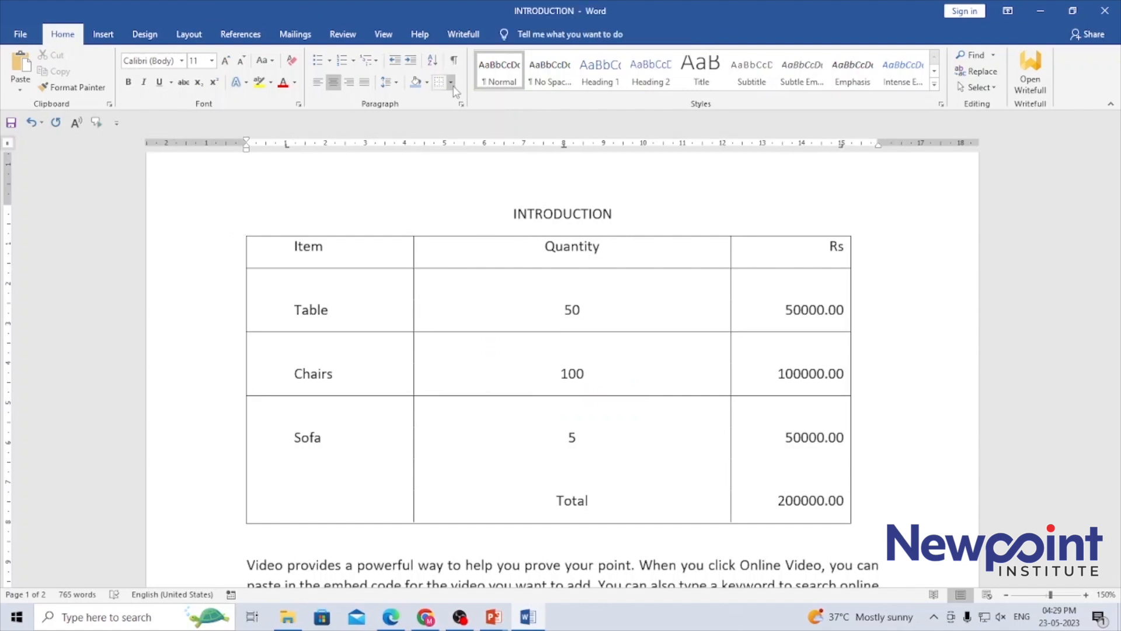
pyautogui.hotkey('ctrl', 'j')
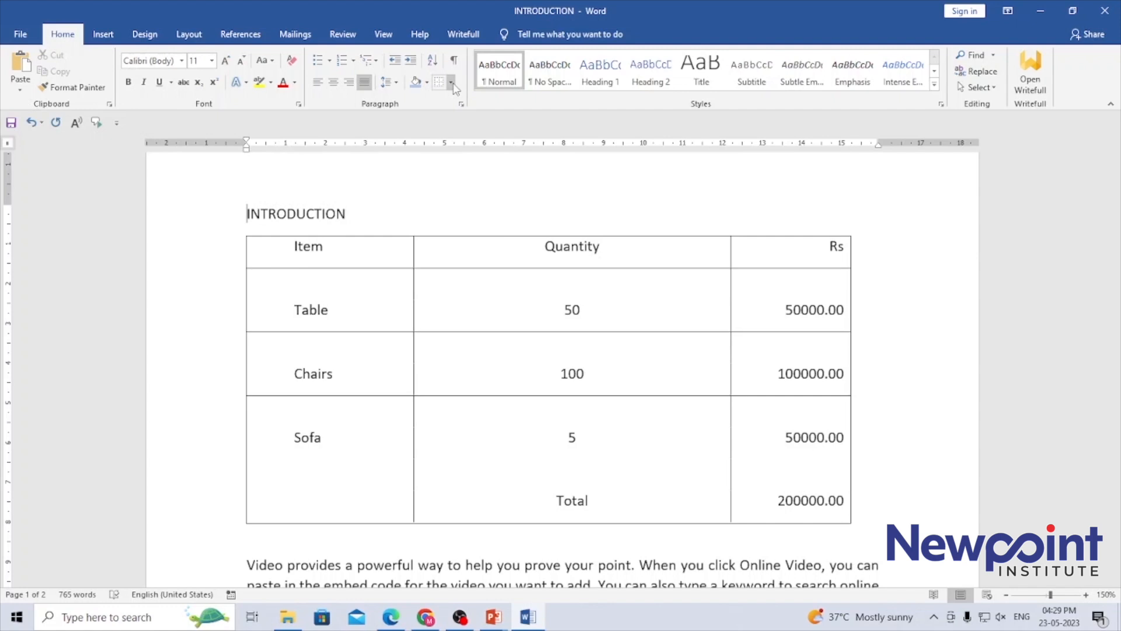
pyautogui.click(451, 82)
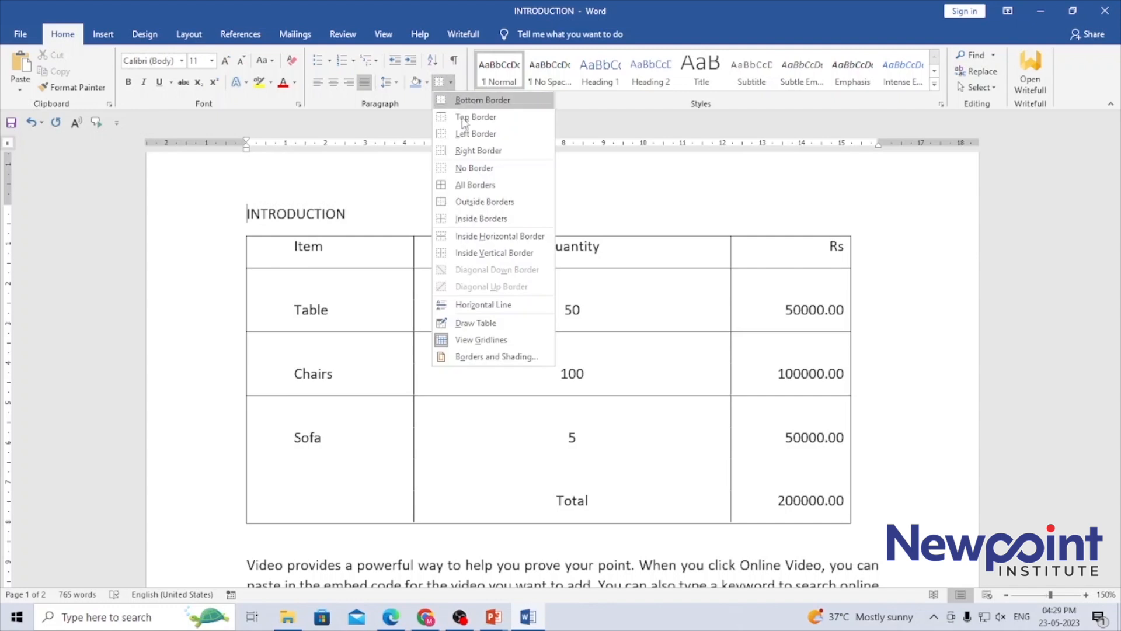
pyautogui.click(480, 357)
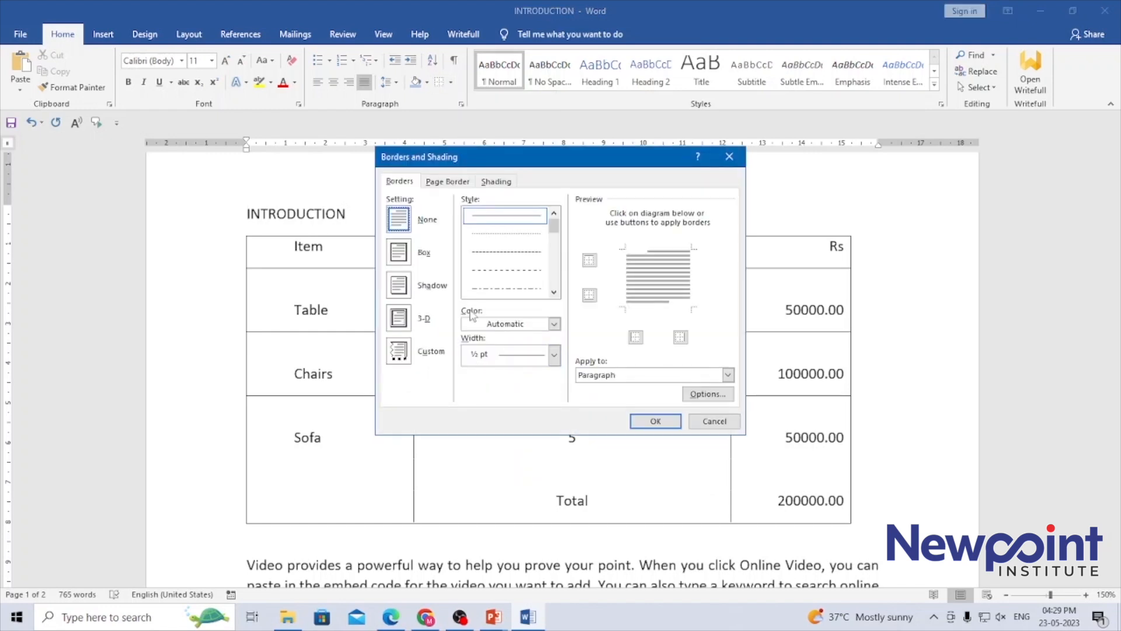
pyautogui.click(493, 290)
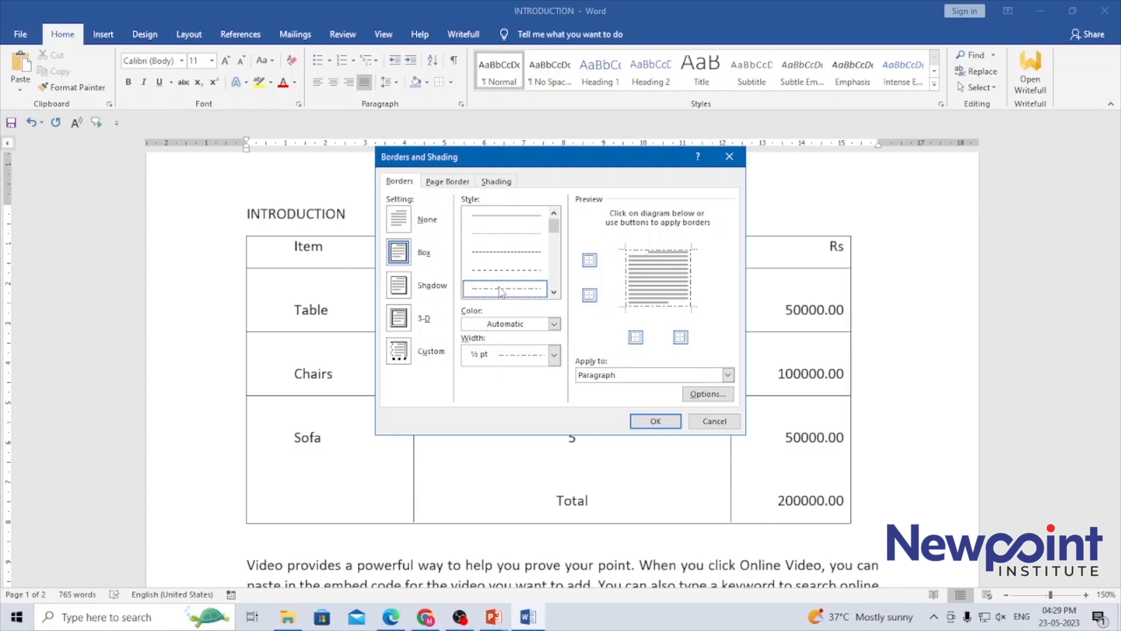
pyautogui.click(400, 287)
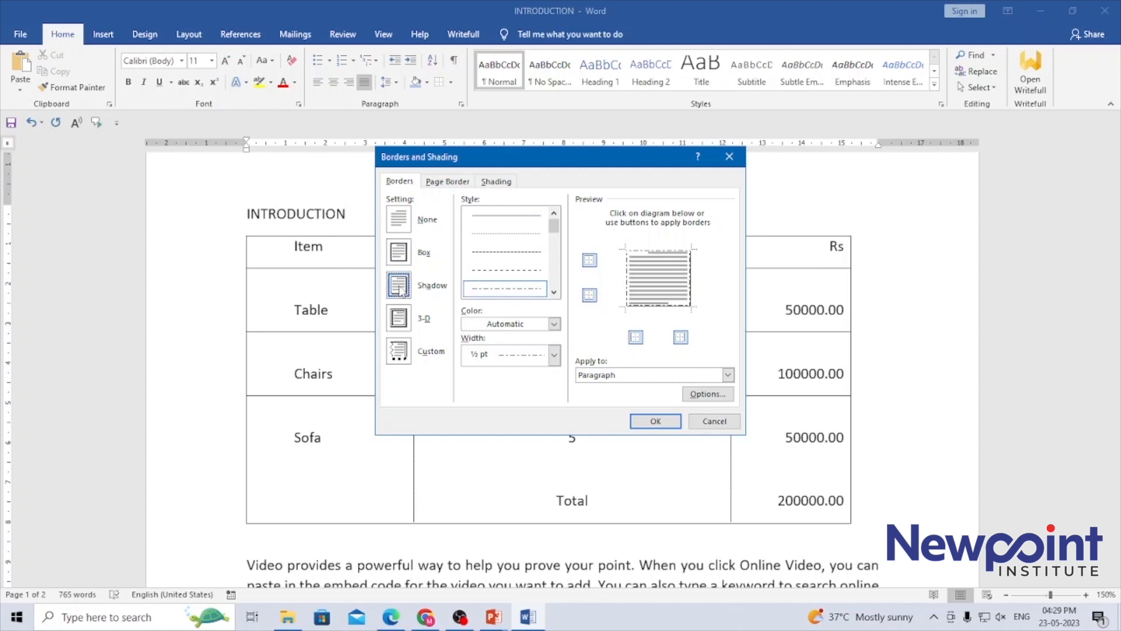
pyautogui.click(402, 322)
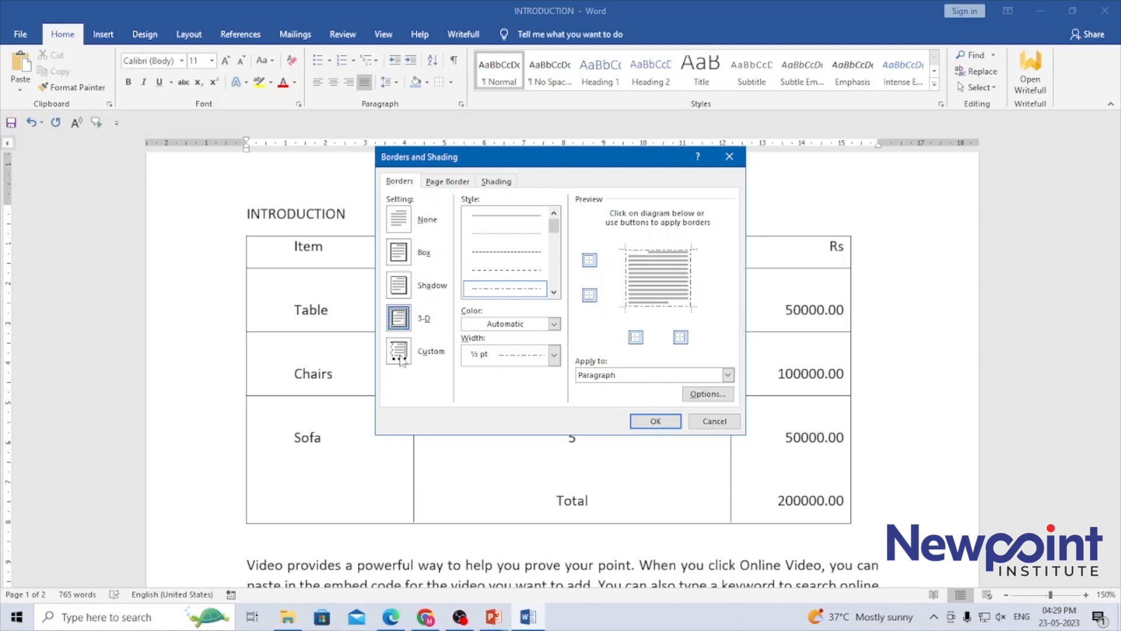
pyautogui.click(401, 350)
pyautogui.click(402, 325)
# Step: Set the heading's border colour to blue and its width to 2 ¼ pt, and apply the border to the paragraph
pyautogui.click(543, 325)
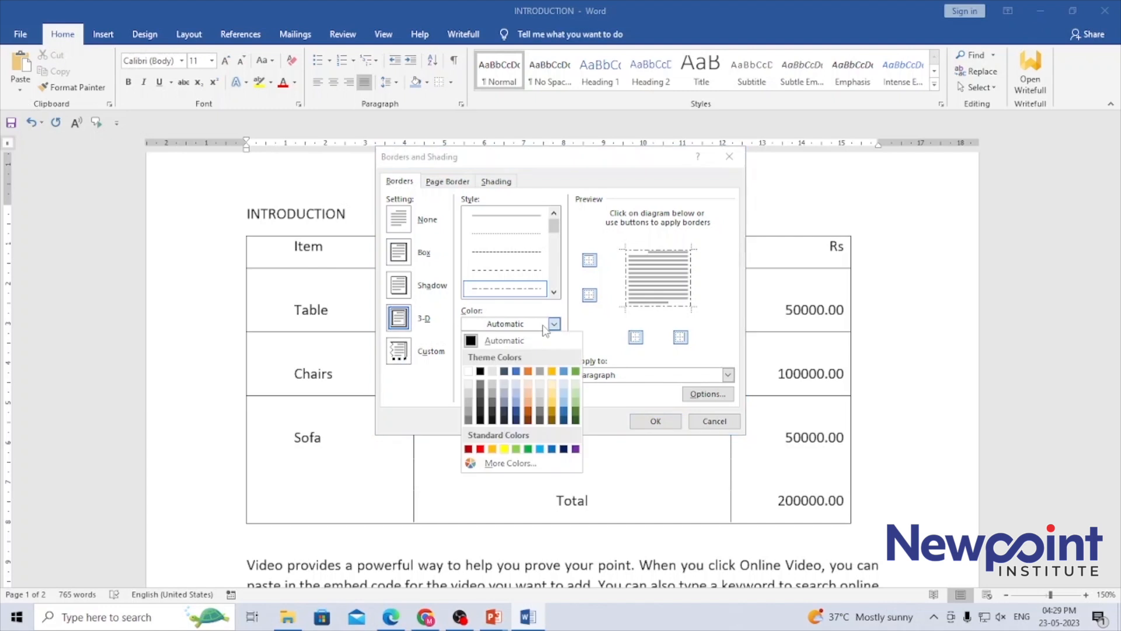
pyautogui.click(516, 371)
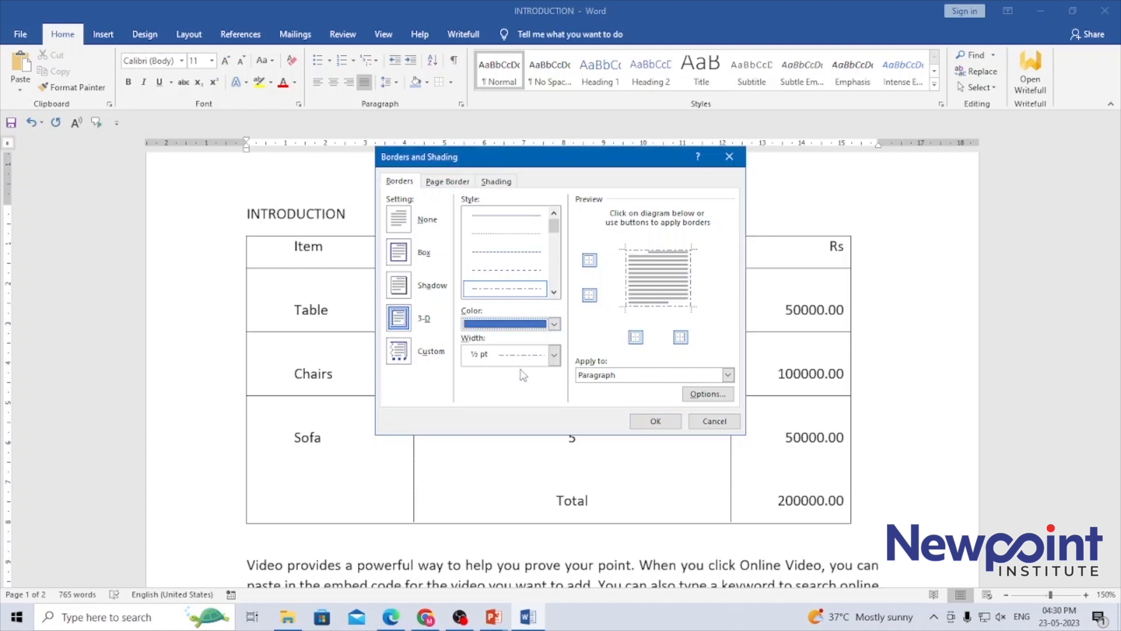
pyautogui.click(554, 355)
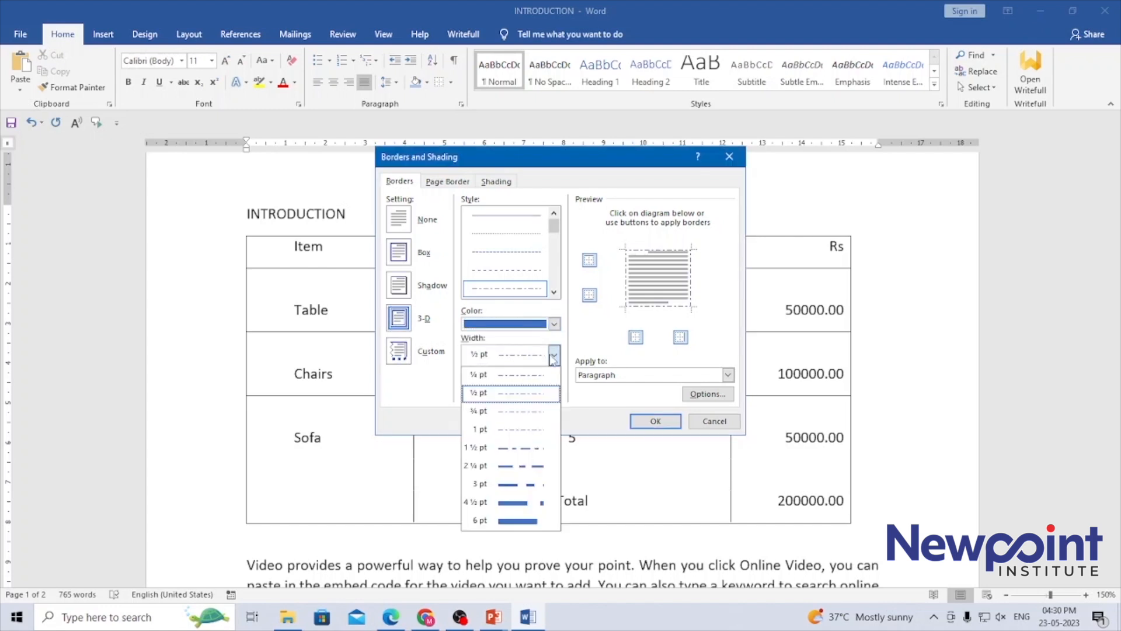
pyautogui.click(526, 470)
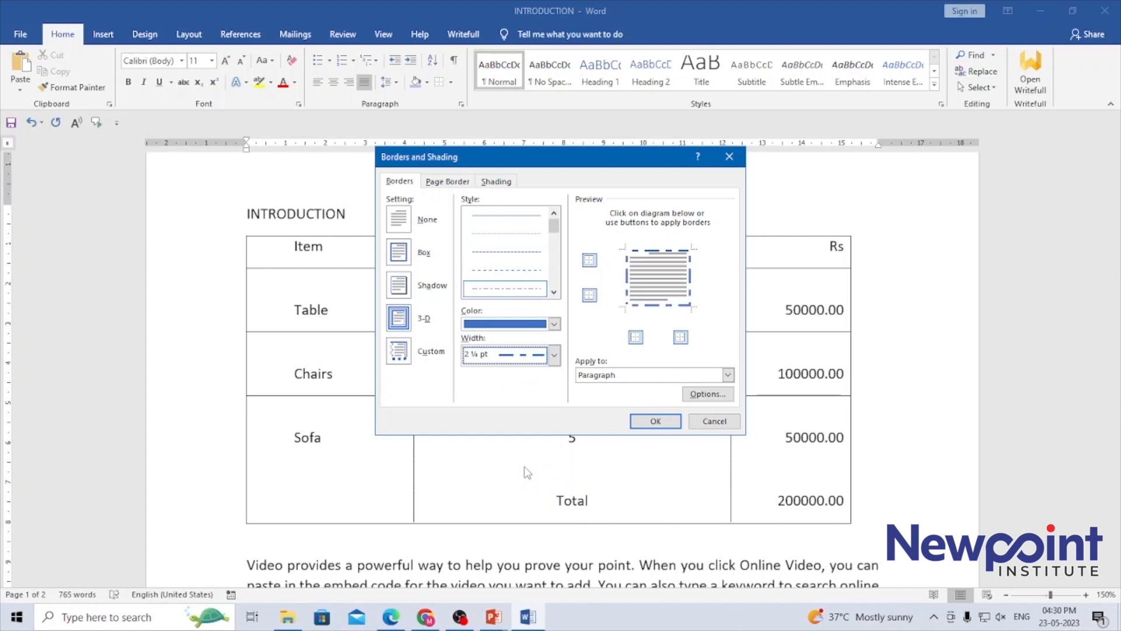
pyautogui.click(655, 421)
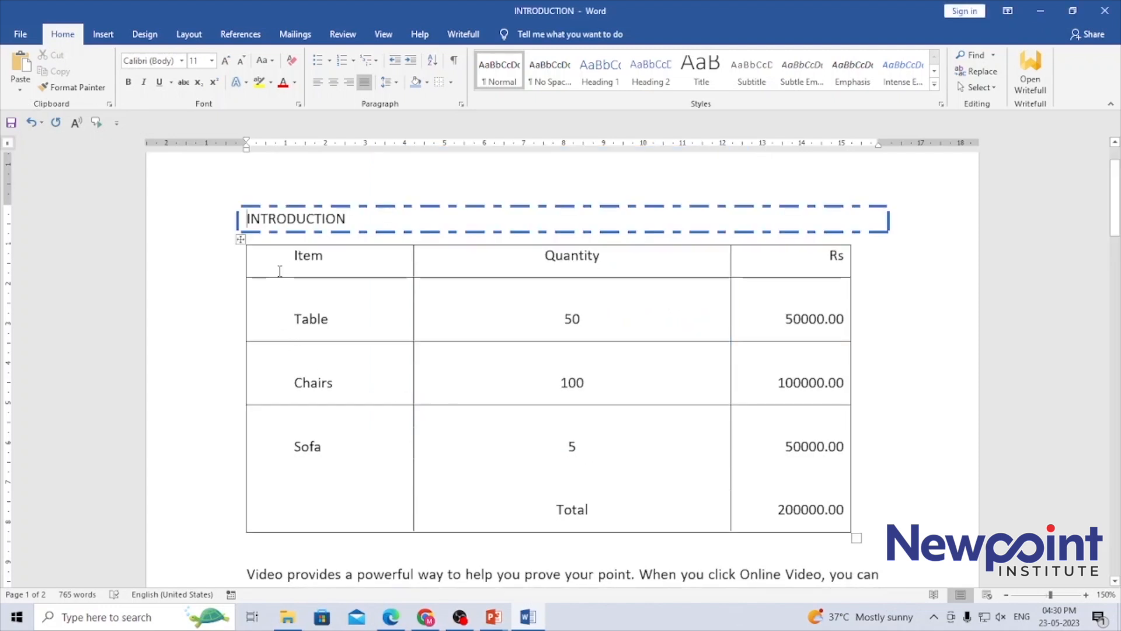
# Step: Open Borders and Shading for the whole table and toggle its inner horizontal, bottom, top and left borders in the preview
pyautogui.click(241, 240)
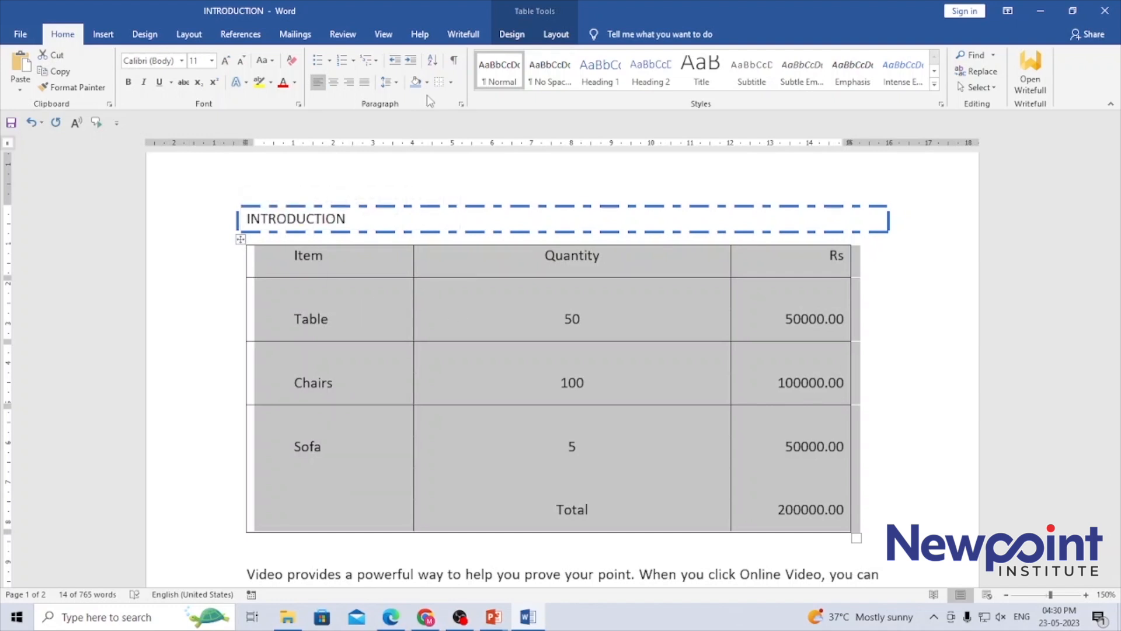
pyautogui.click(450, 82)
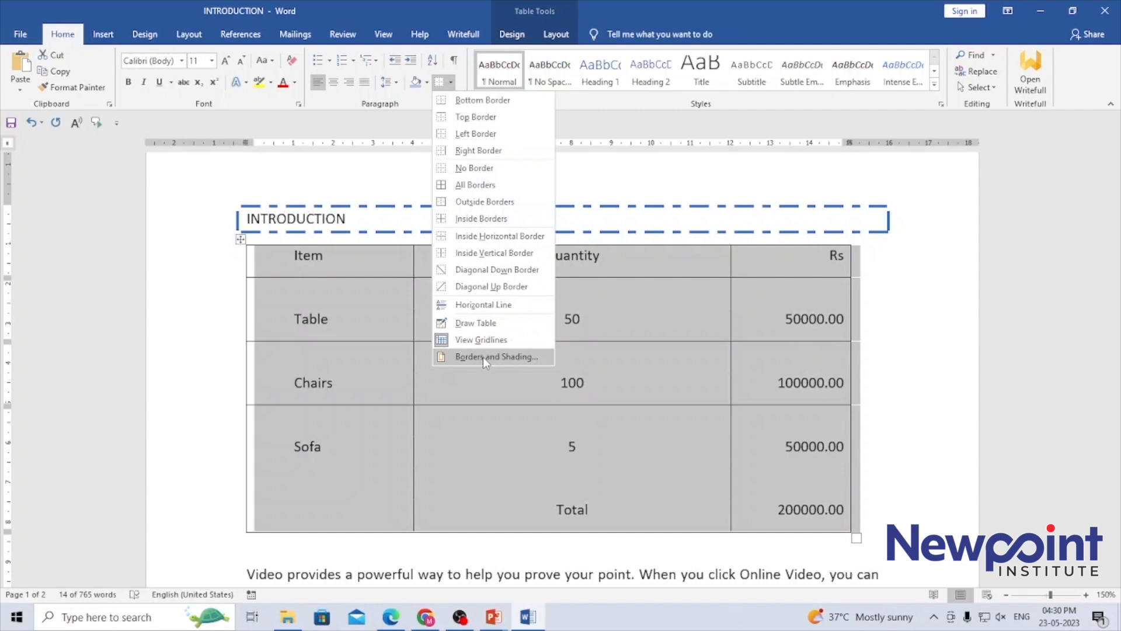
pyautogui.click(482, 356)
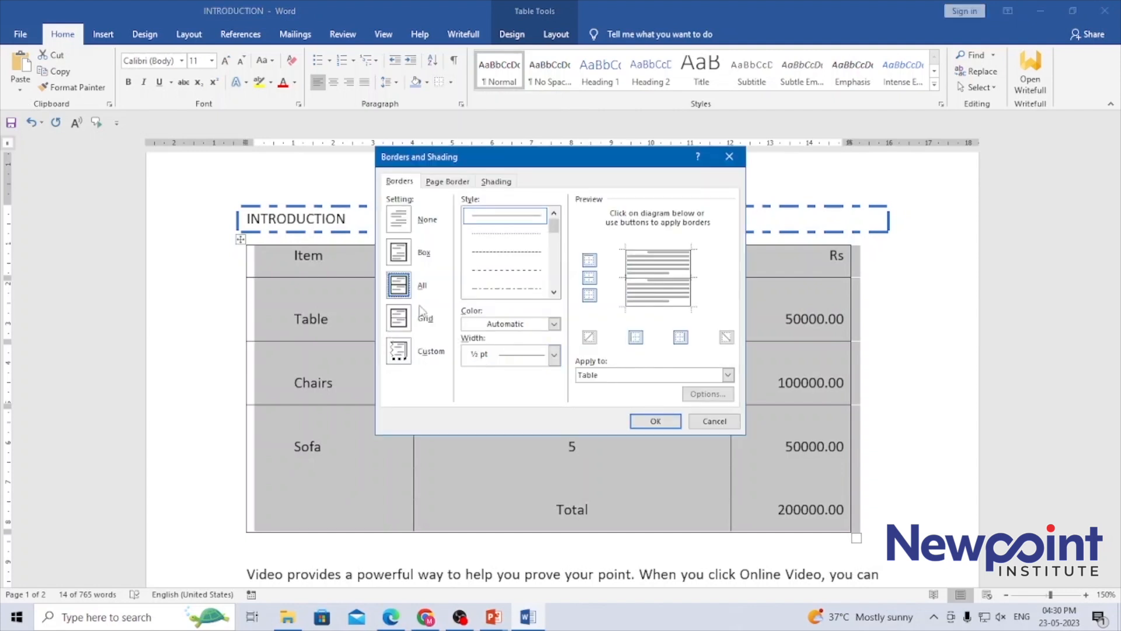
pyautogui.click(591, 283)
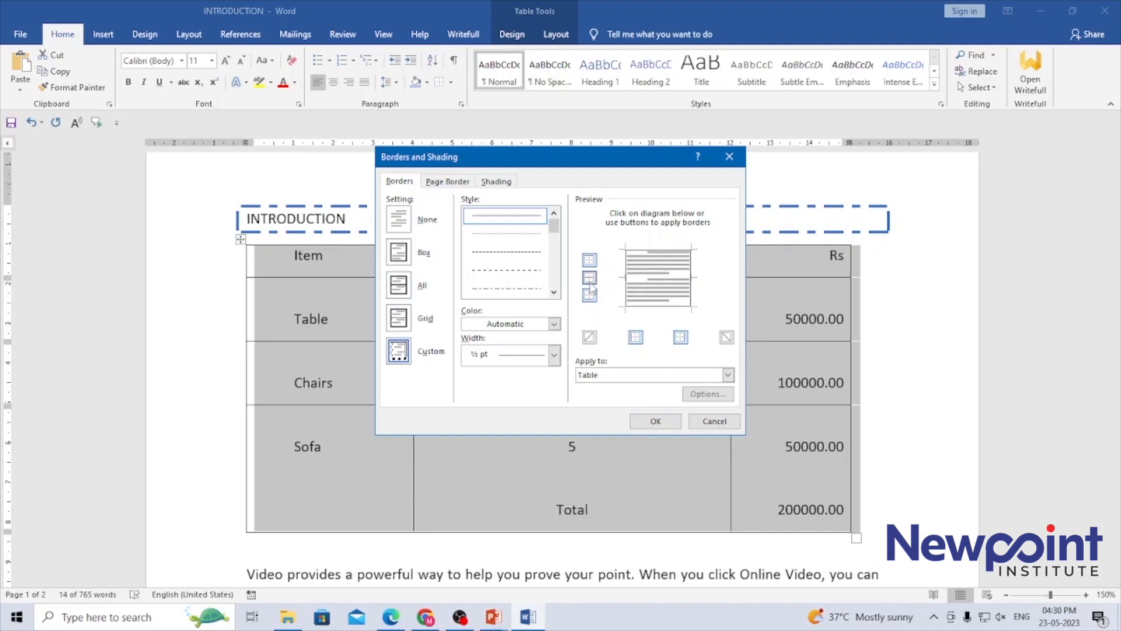
pyautogui.click(591, 284)
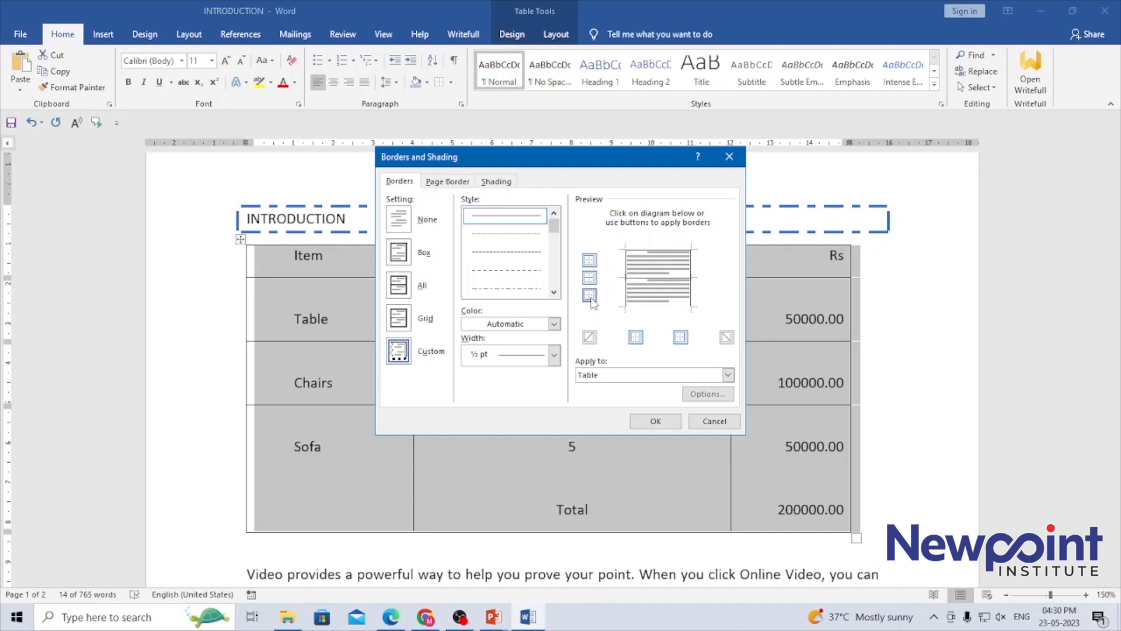
pyautogui.click(591, 297)
pyautogui.click(593, 257)
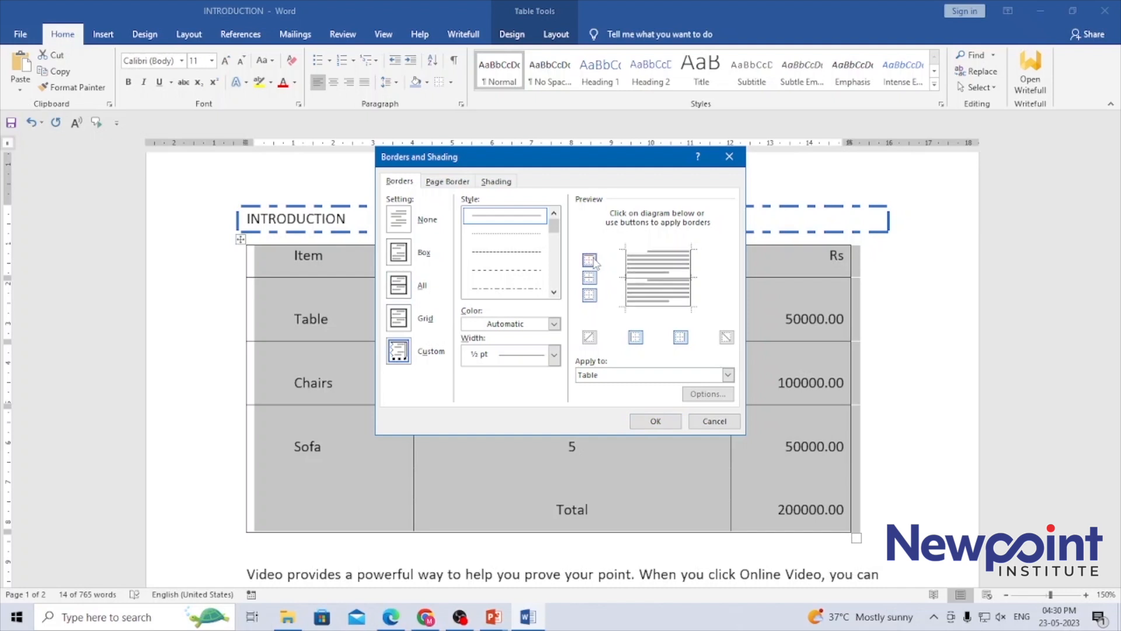
pyautogui.click(593, 257)
pyautogui.click(636, 338)
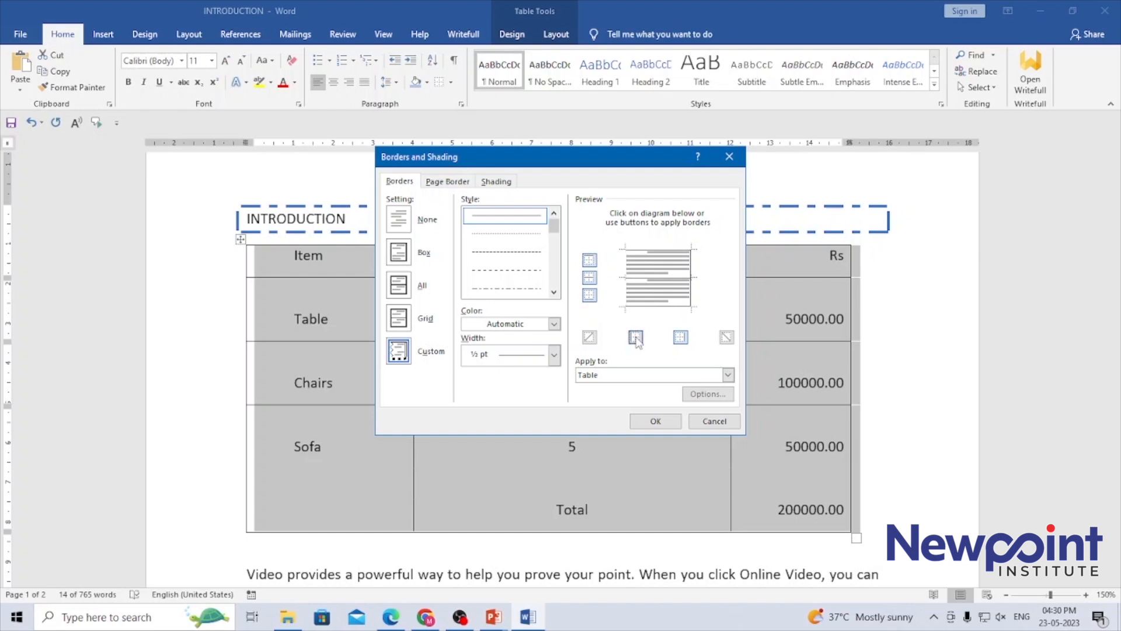
# Step: Try a 2 ¼ pt width and the dashed and wavy line styles, and settle on the 3 pt double-line style for the table border
pyautogui.click(554, 354)
pyautogui.click(514, 465)
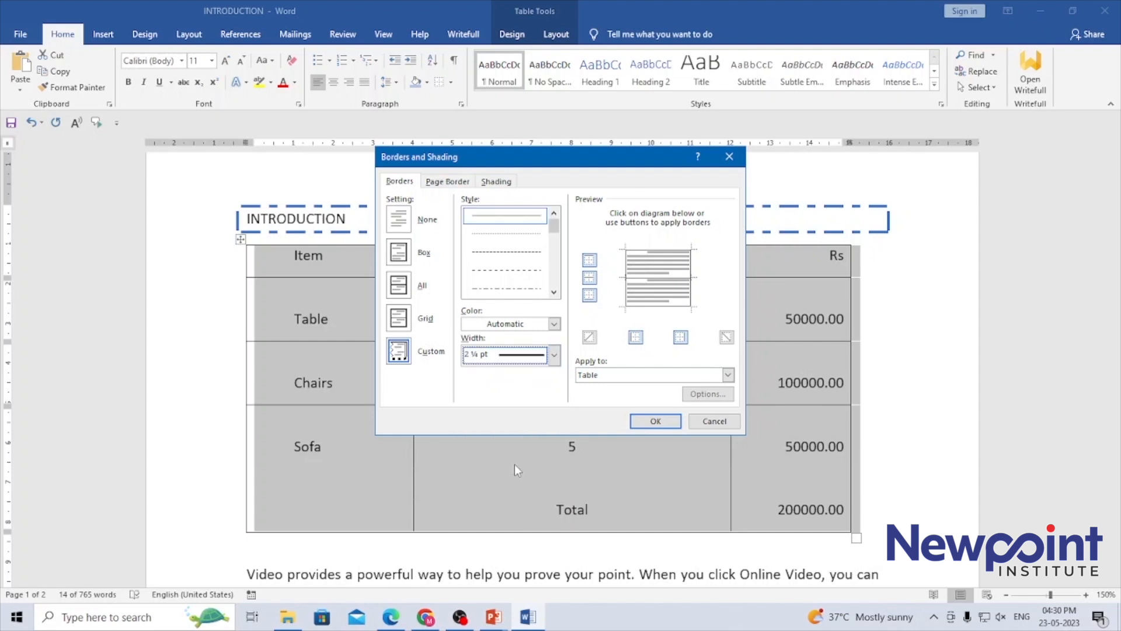
pyautogui.click(505, 270)
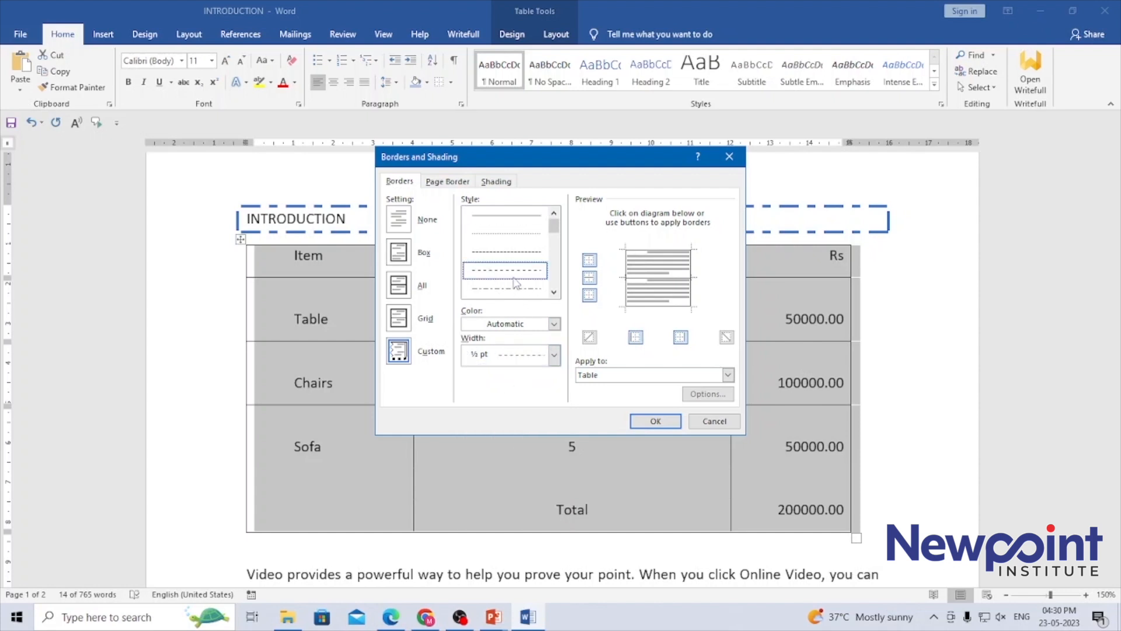
pyautogui.click(553, 292)
pyautogui.scroll(-3, 554, 292)
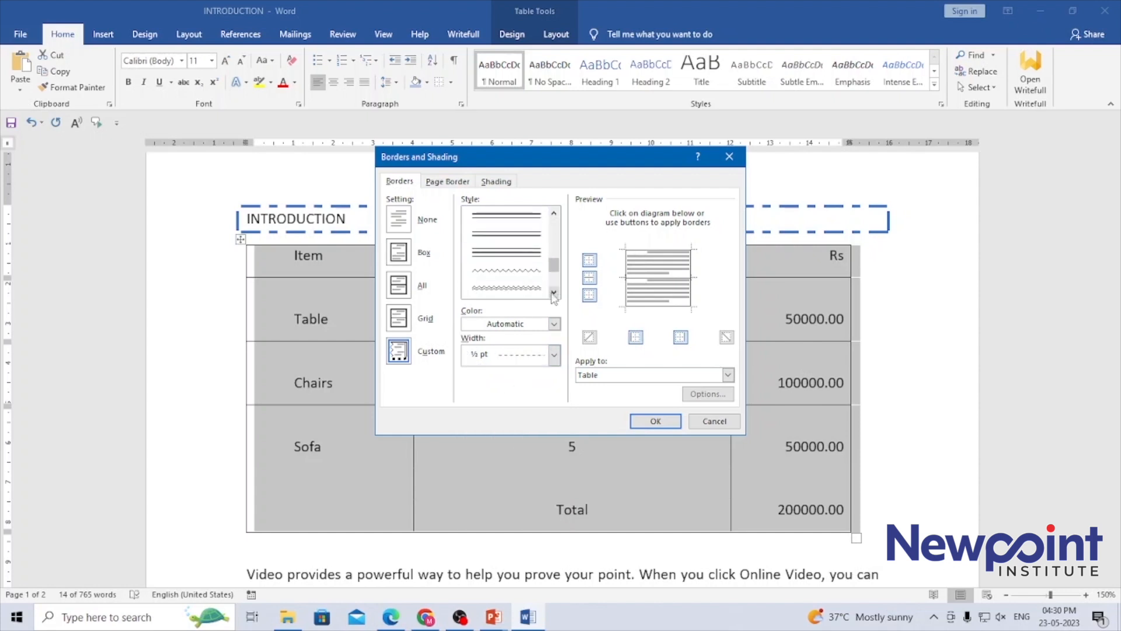
pyautogui.click(521, 274)
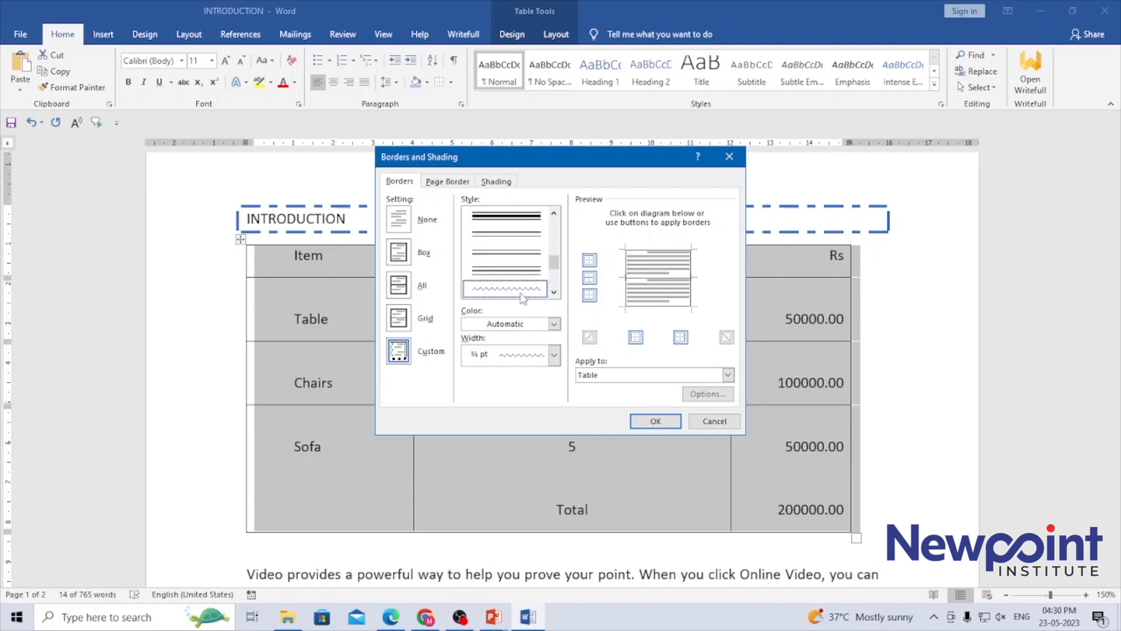
pyautogui.click(522, 277)
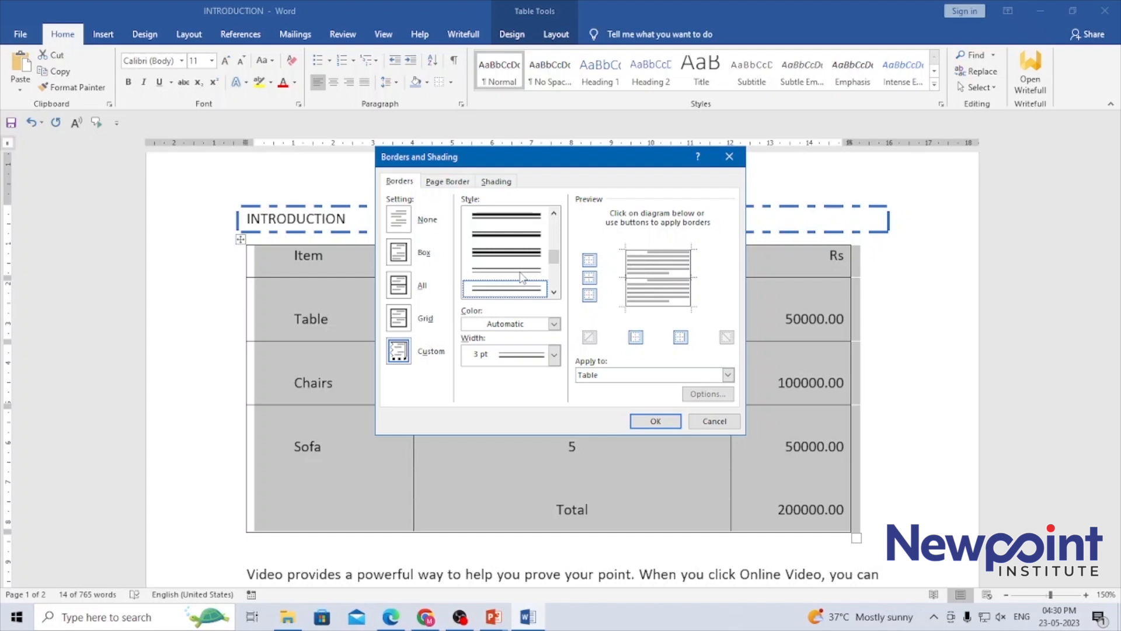
# Step: Apply the double-line style to the table's bottom, inner horizontal, top, left and right borders
pyautogui.click(589, 299)
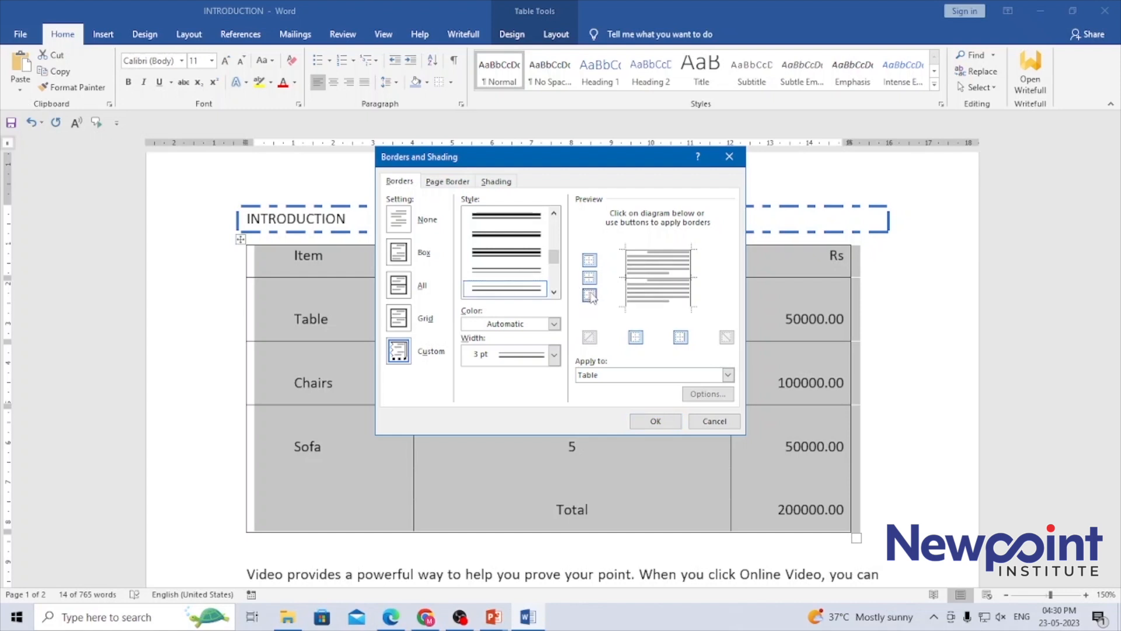
pyautogui.click(590, 297)
pyautogui.click(590, 278)
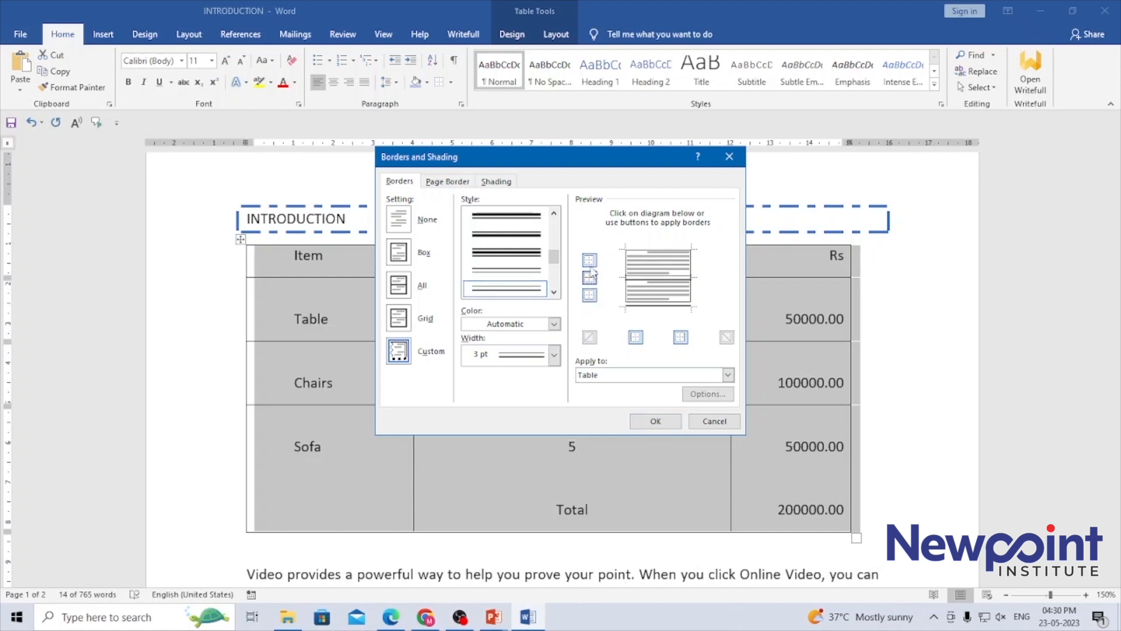
pyautogui.click(590, 264)
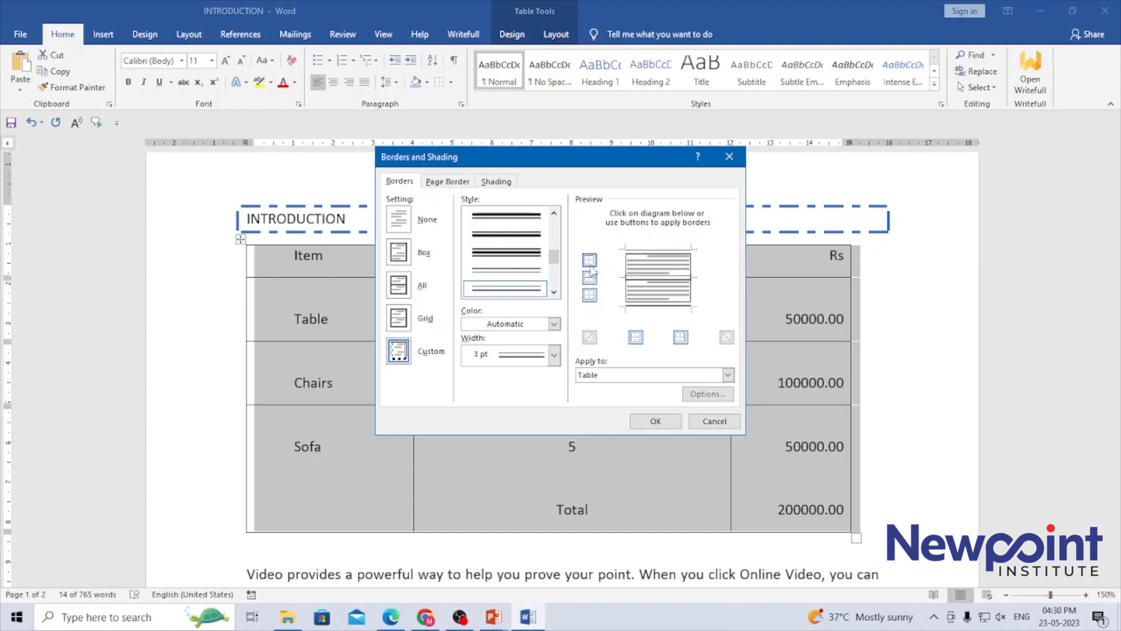
pyautogui.click(636, 338)
pyautogui.click(681, 338)
pyautogui.click(657, 422)
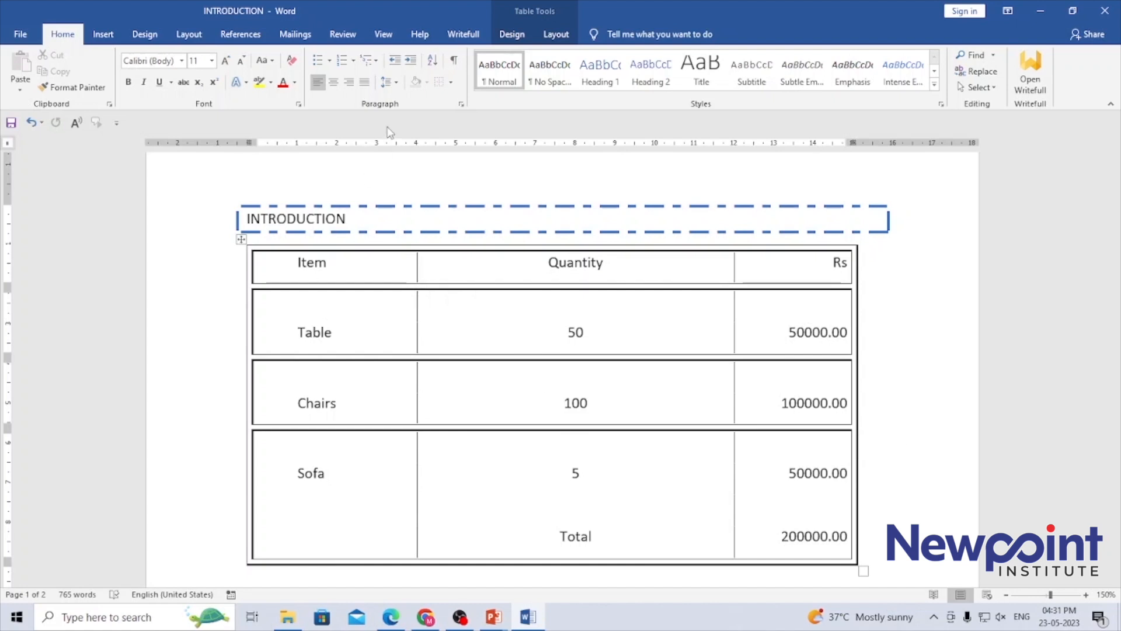
# Step: Select the whole table and open its shading settings in Borders and Shading
pyautogui.click(379, 304)
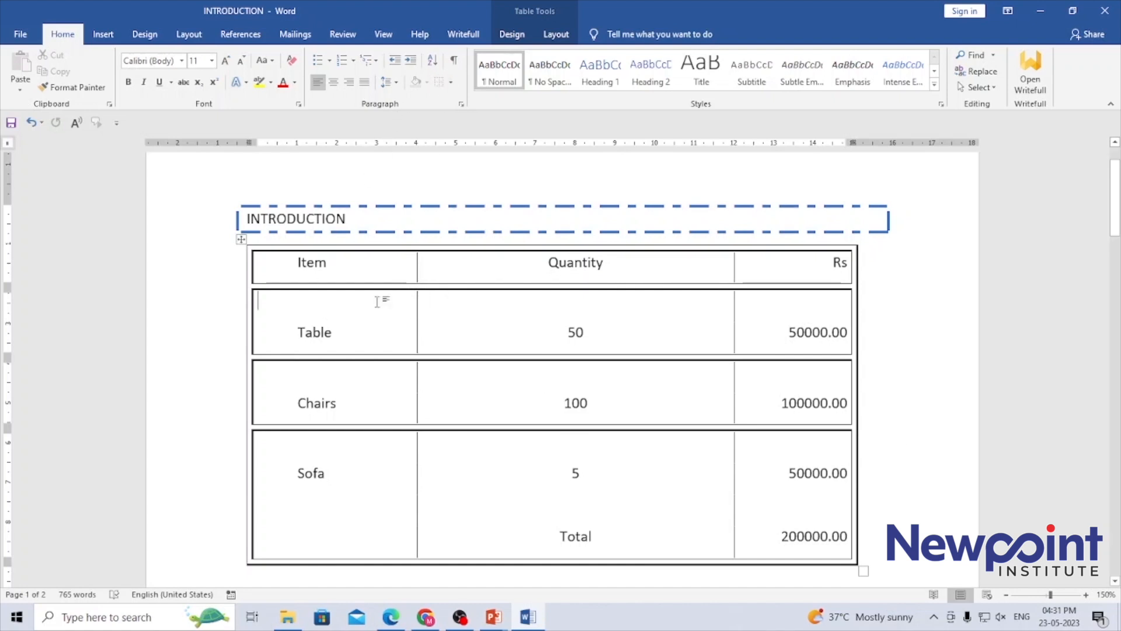
pyautogui.click(241, 240)
pyautogui.click(451, 82)
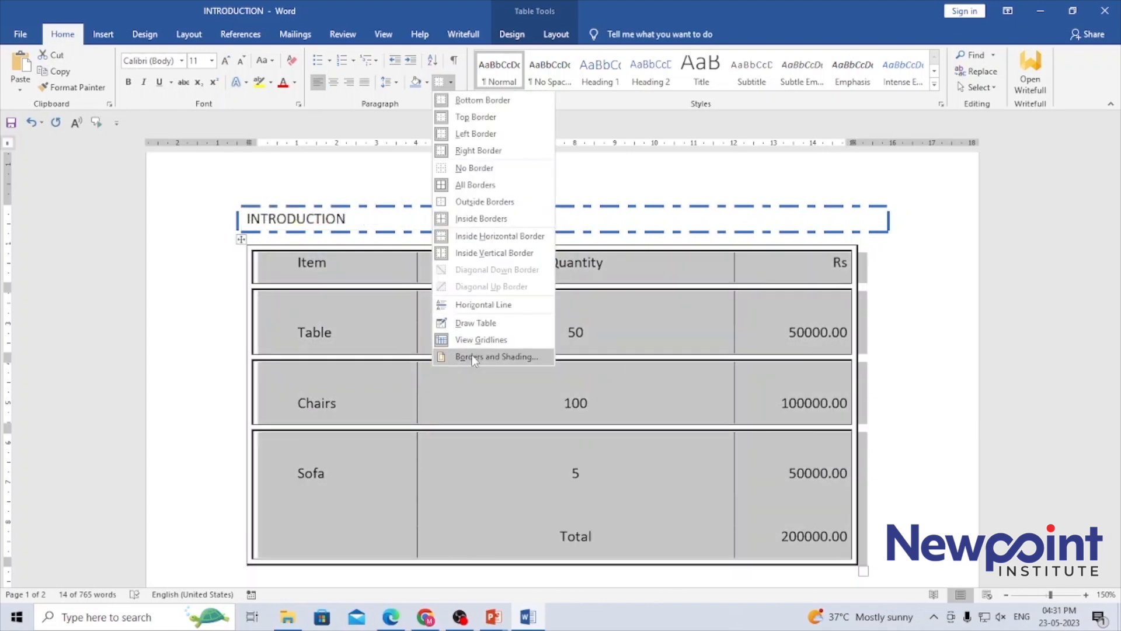
pyautogui.click(474, 357)
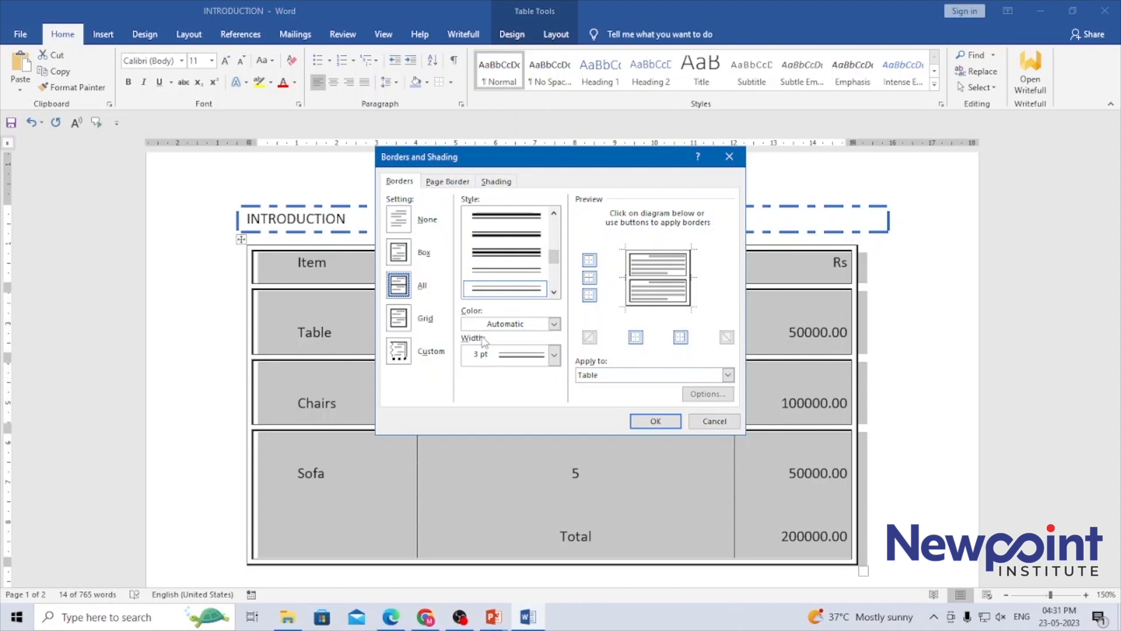
pyautogui.click(497, 182)
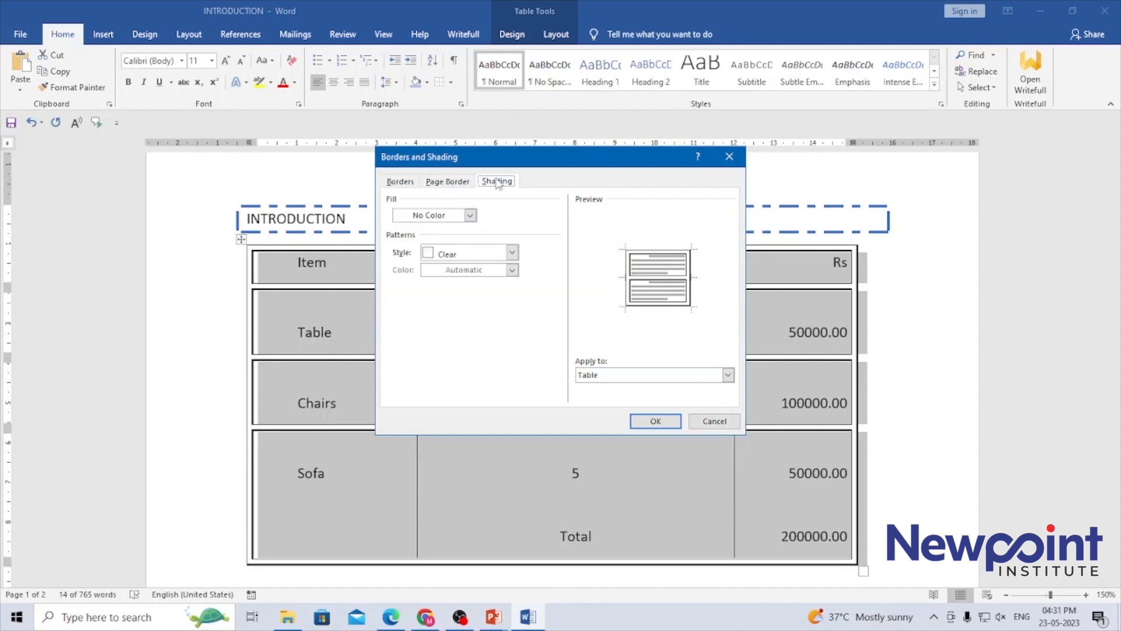
# Step: Try a 10% shading pattern for the table with a light orange and a light blue pattern colour
pyautogui.click(512, 252)
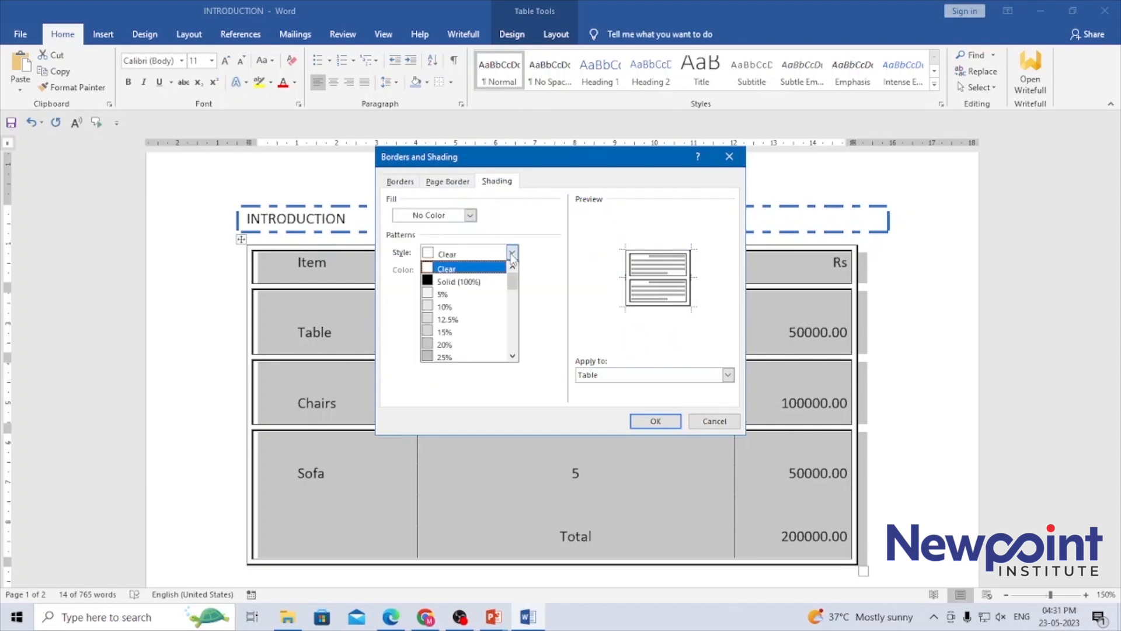
pyautogui.click(457, 306)
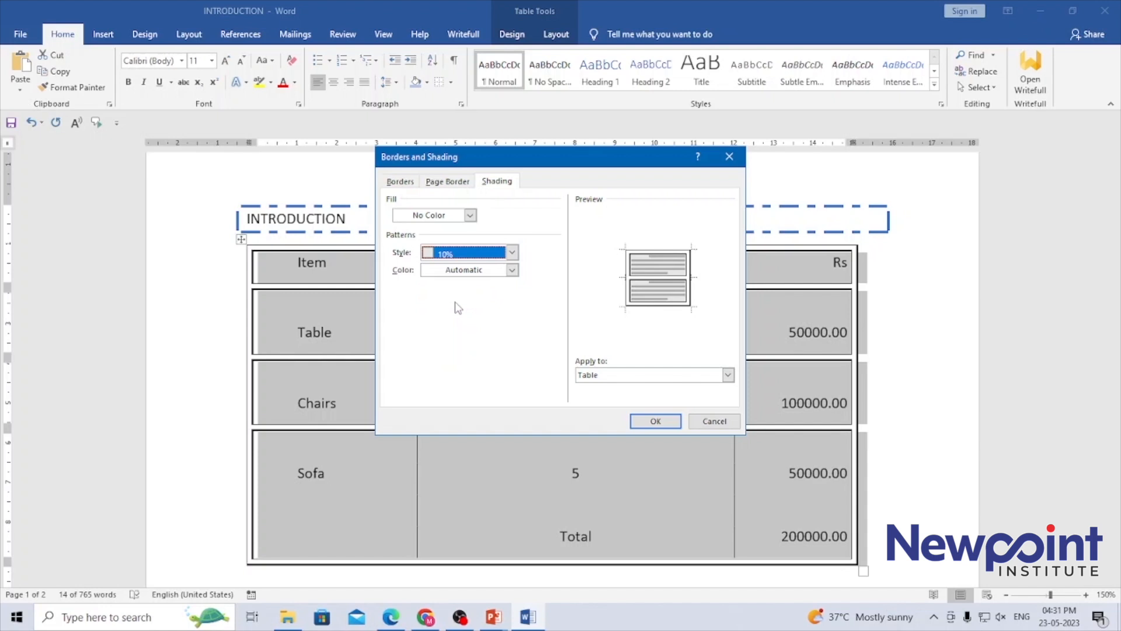
pyautogui.click(512, 270)
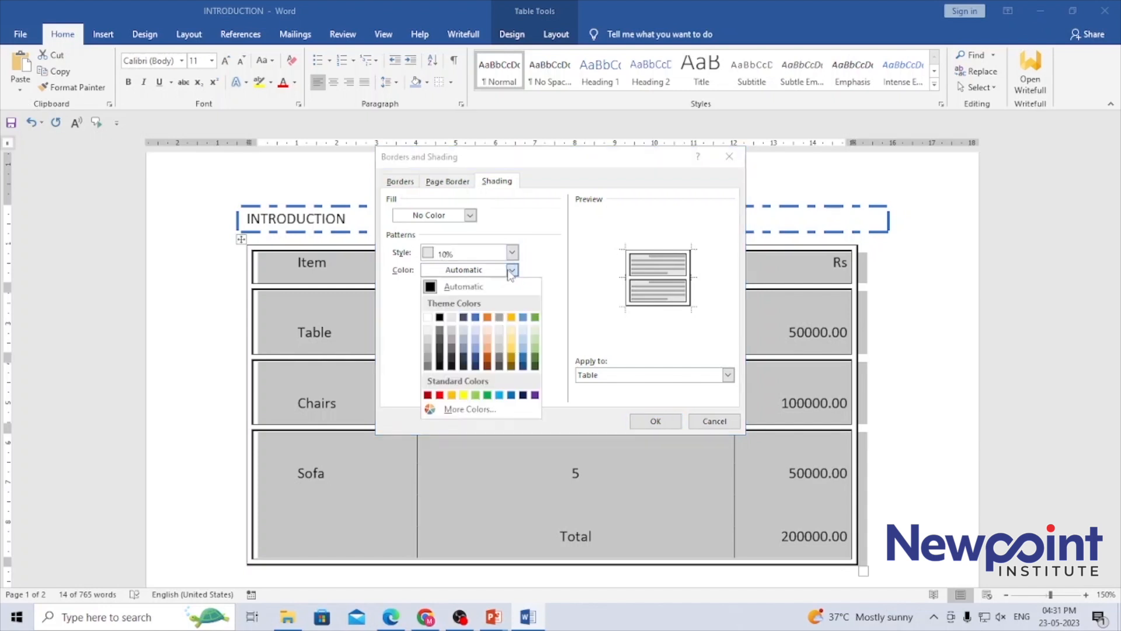
pyautogui.click(488, 330)
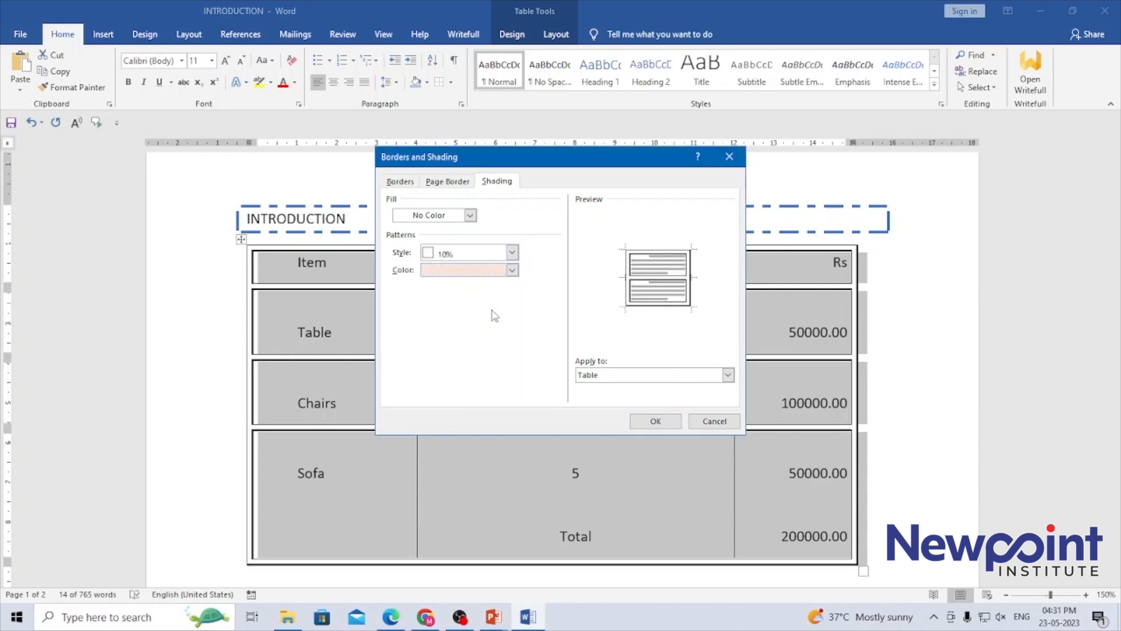
pyautogui.click(512, 270)
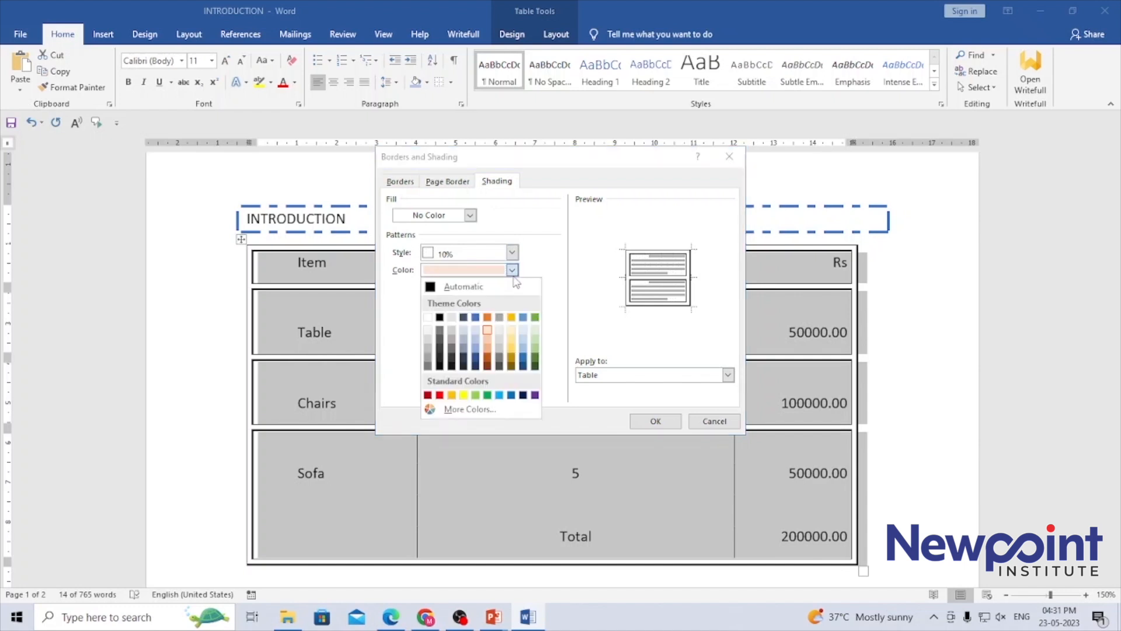
pyautogui.click(476, 342)
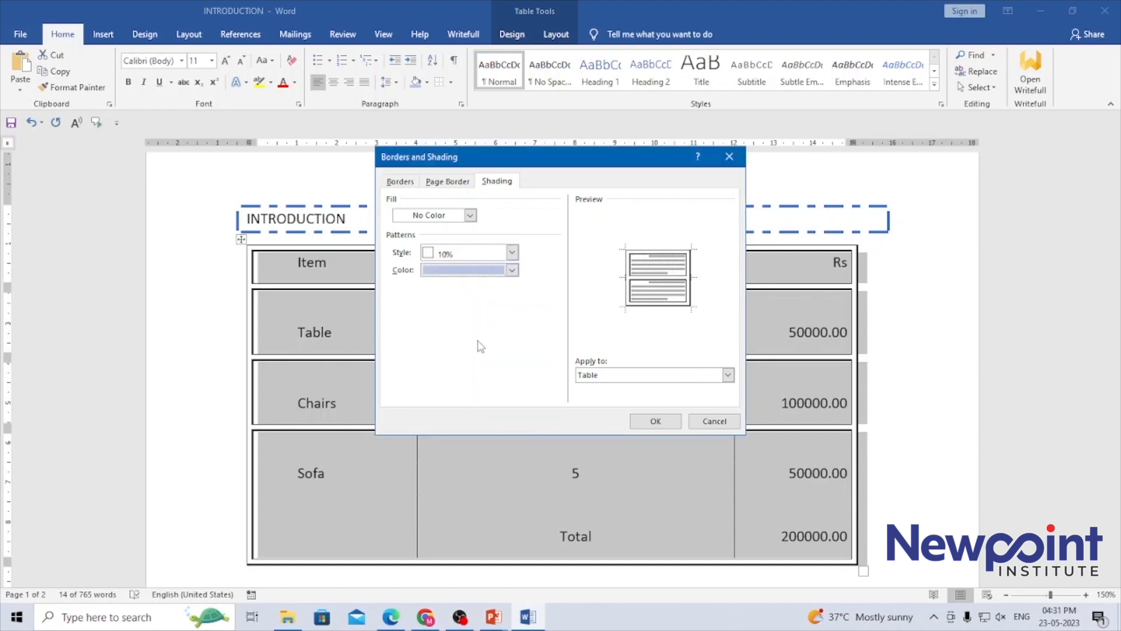
# Step: Preview the shading applied to Paragraph and to Text, and return the target to Table
pyautogui.click(614, 378)
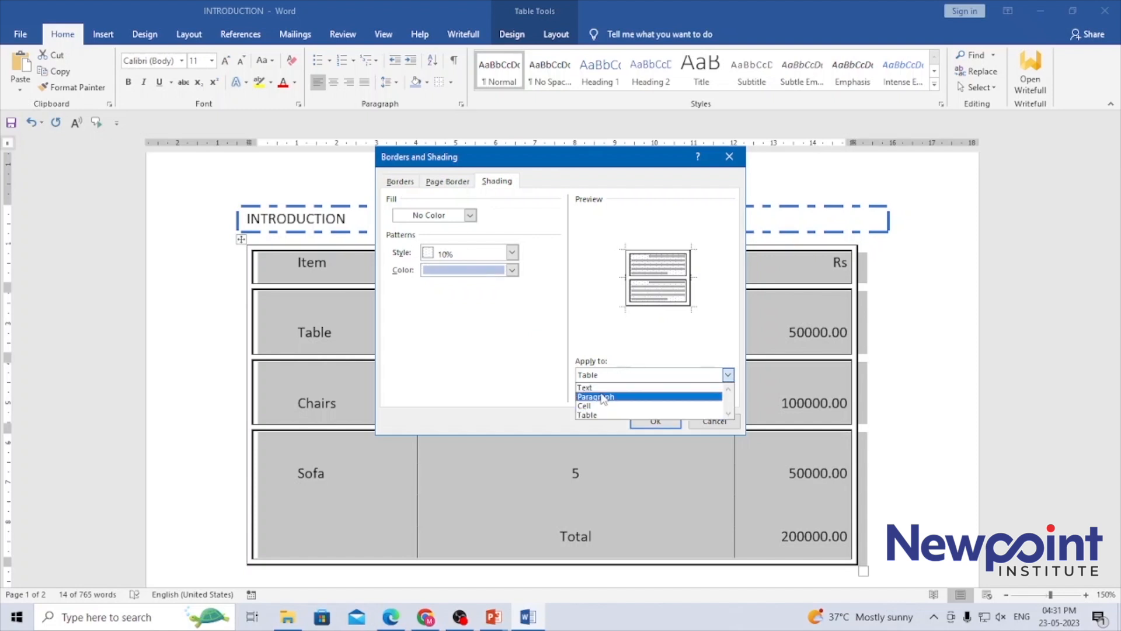
pyautogui.click(602, 397)
pyautogui.click(604, 376)
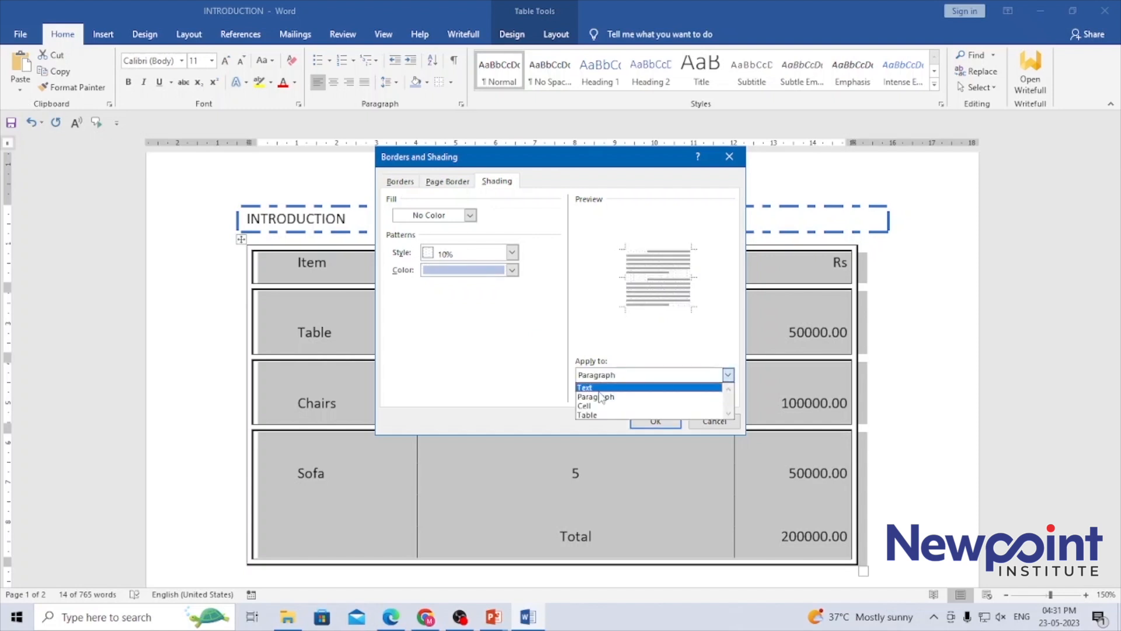
pyautogui.click(602, 387)
pyautogui.click(604, 376)
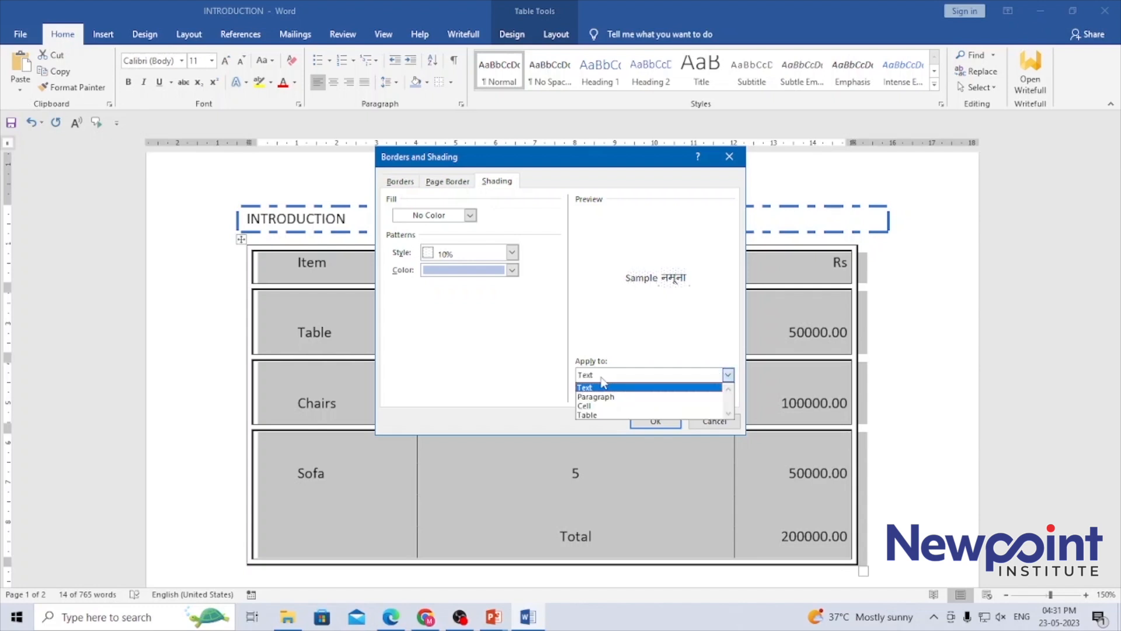
pyautogui.click(601, 414)
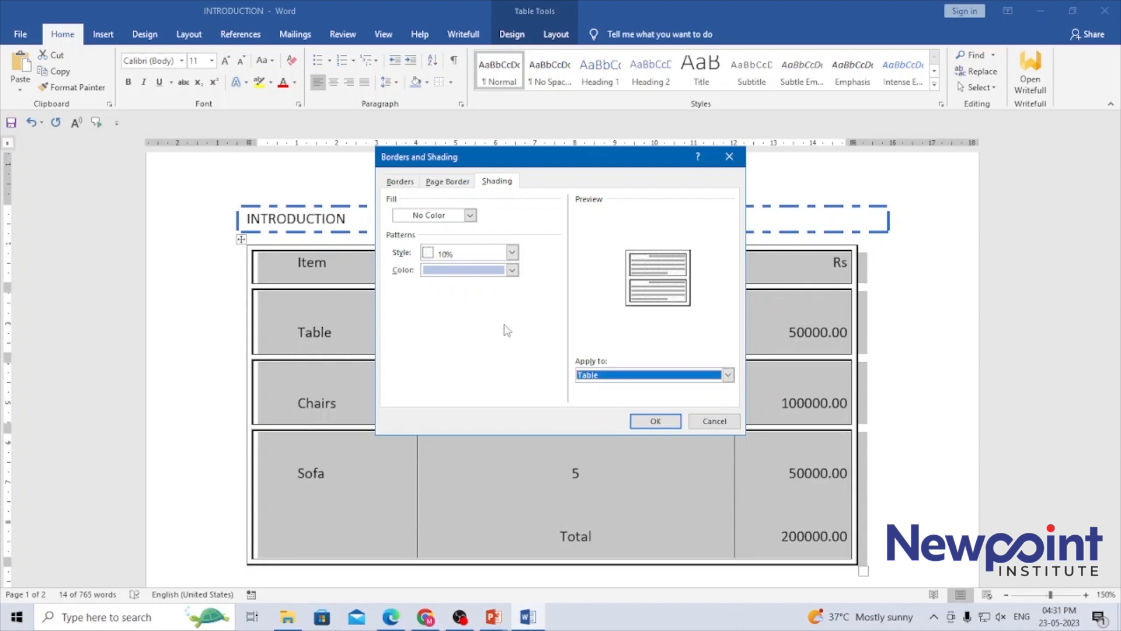
# Step: Reset the table's shading pattern style to Clear and open the fill colour choices
pyautogui.click(512, 252)
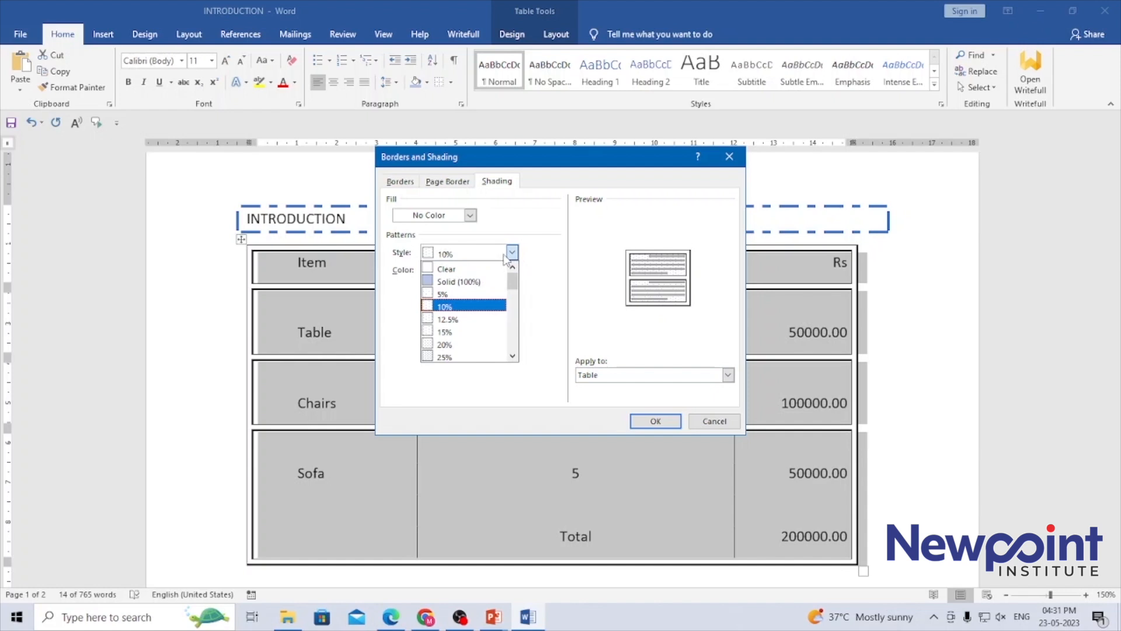
pyautogui.click(468, 270)
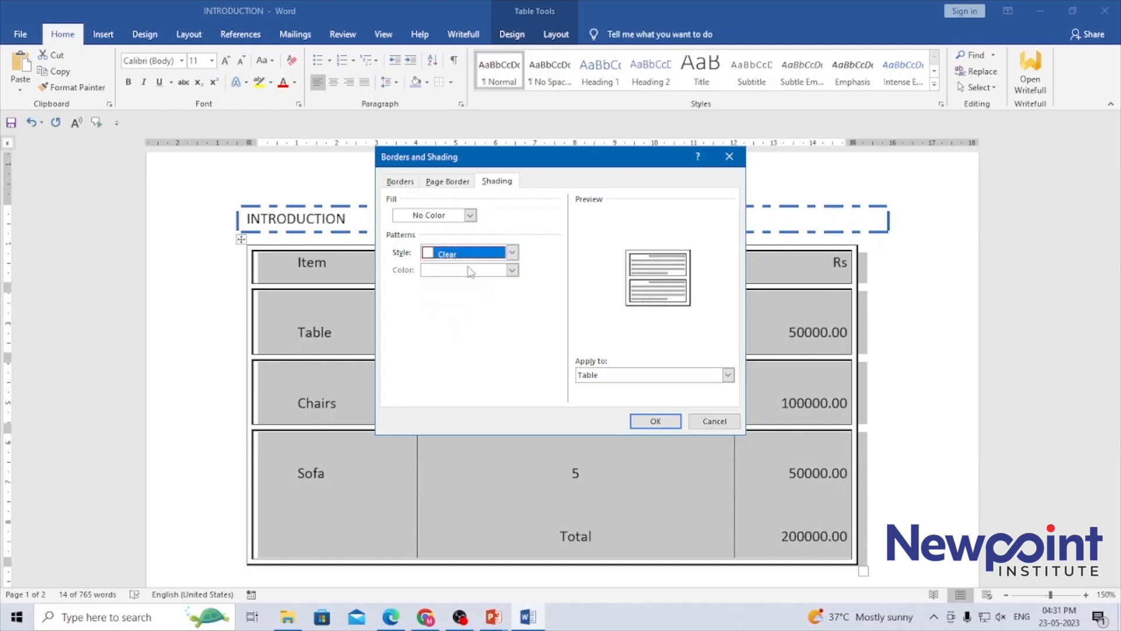
pyautogui.click(471, 215)
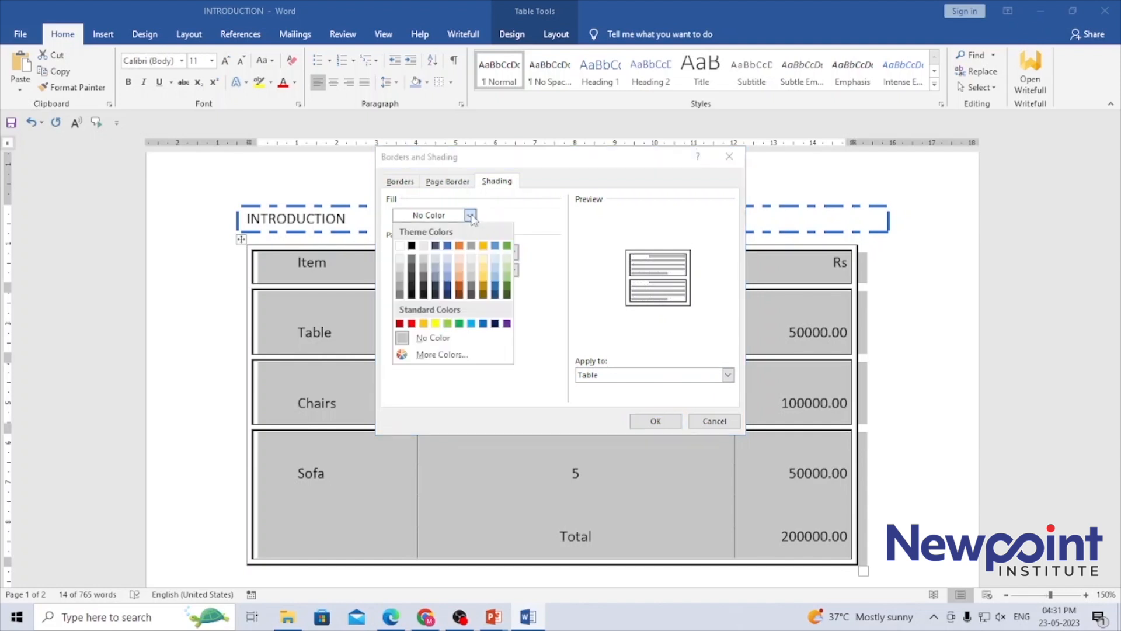
# Step: Fill the selected table with blue shading and add a light blue art page border of small sprigs to the whole document
pyautogui.click(448, 251)
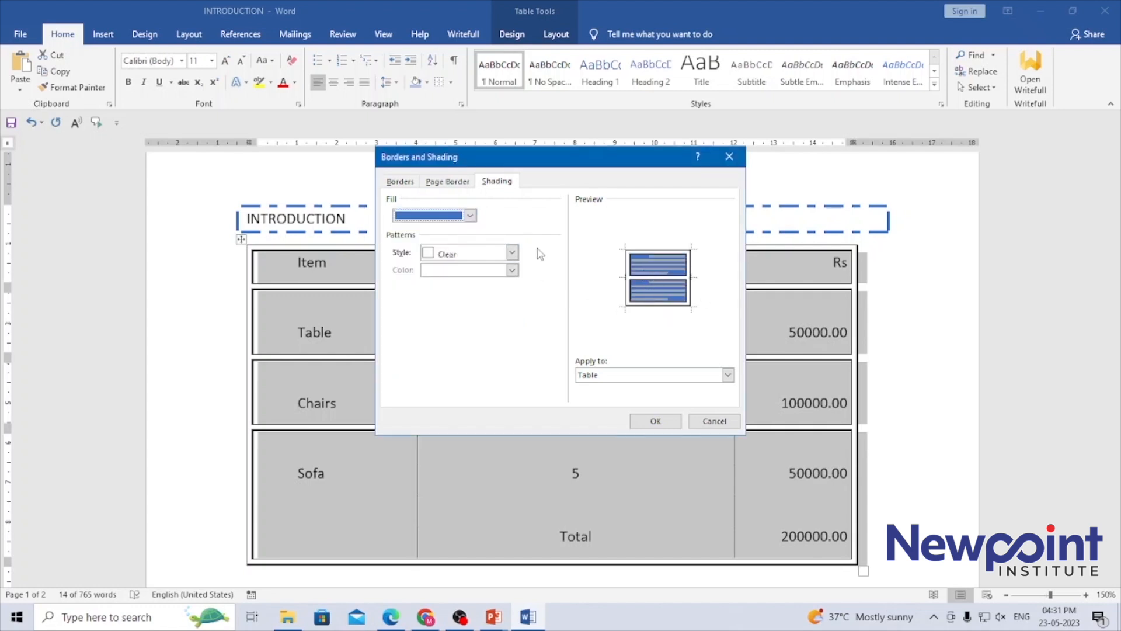
pyautogui.click(449, 182)
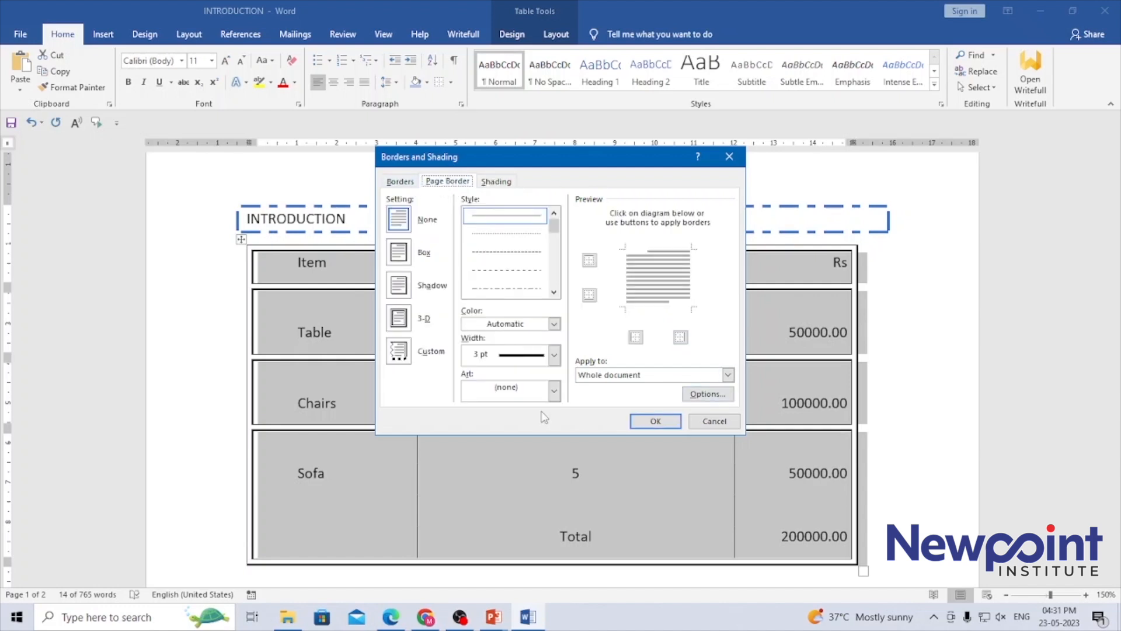
pyautogui.click(553, 324)
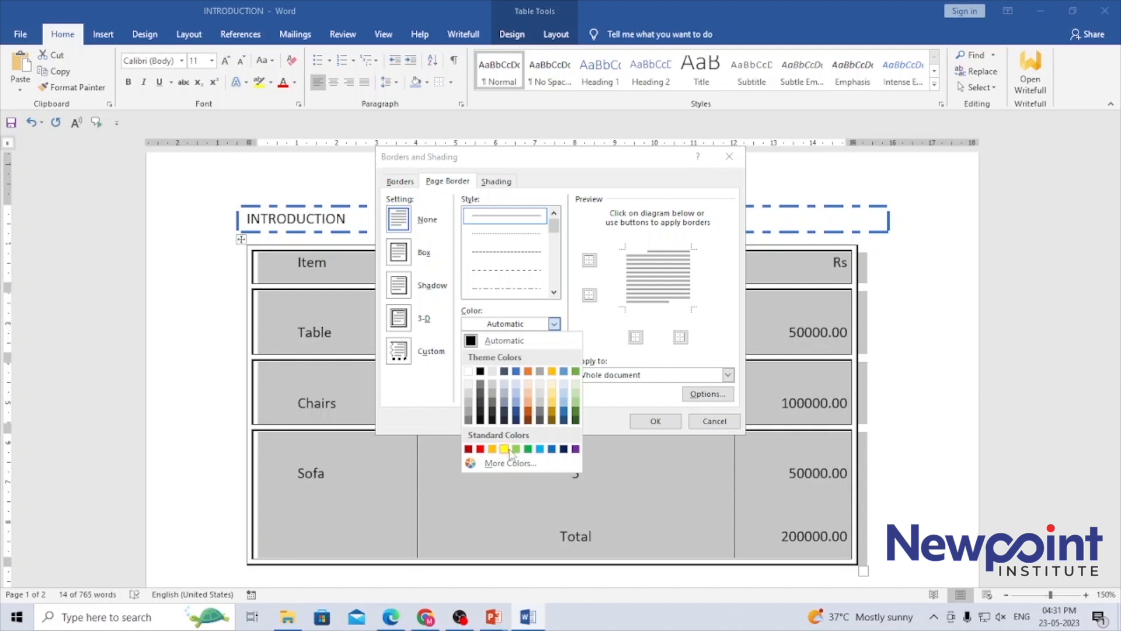
pyautogui.click(540, 449)
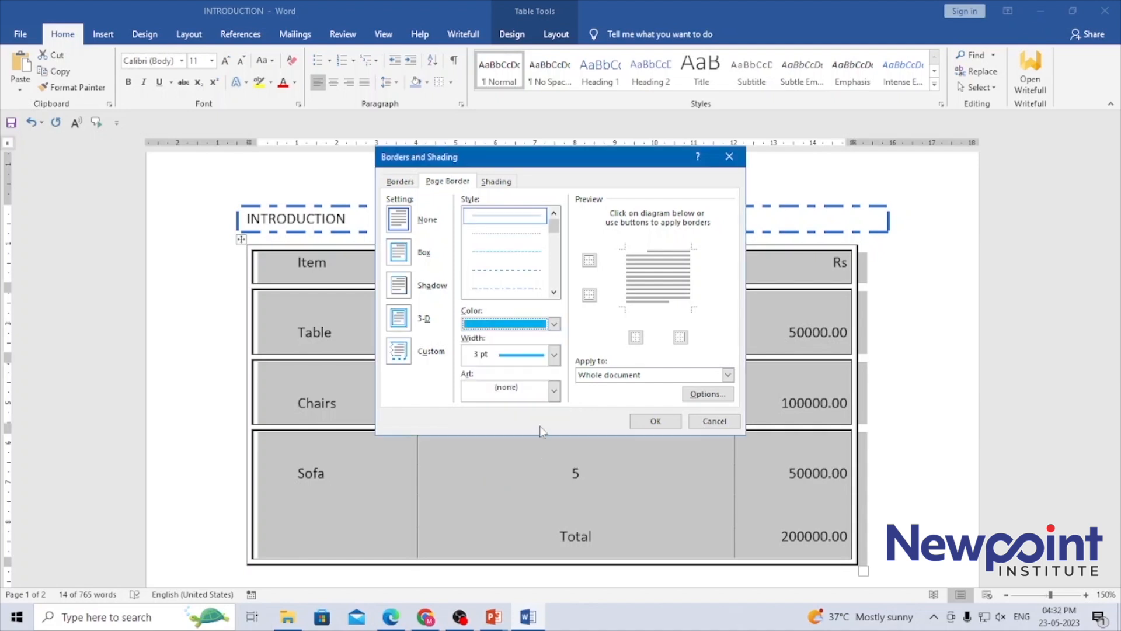
pyautogui.click(554, 390)
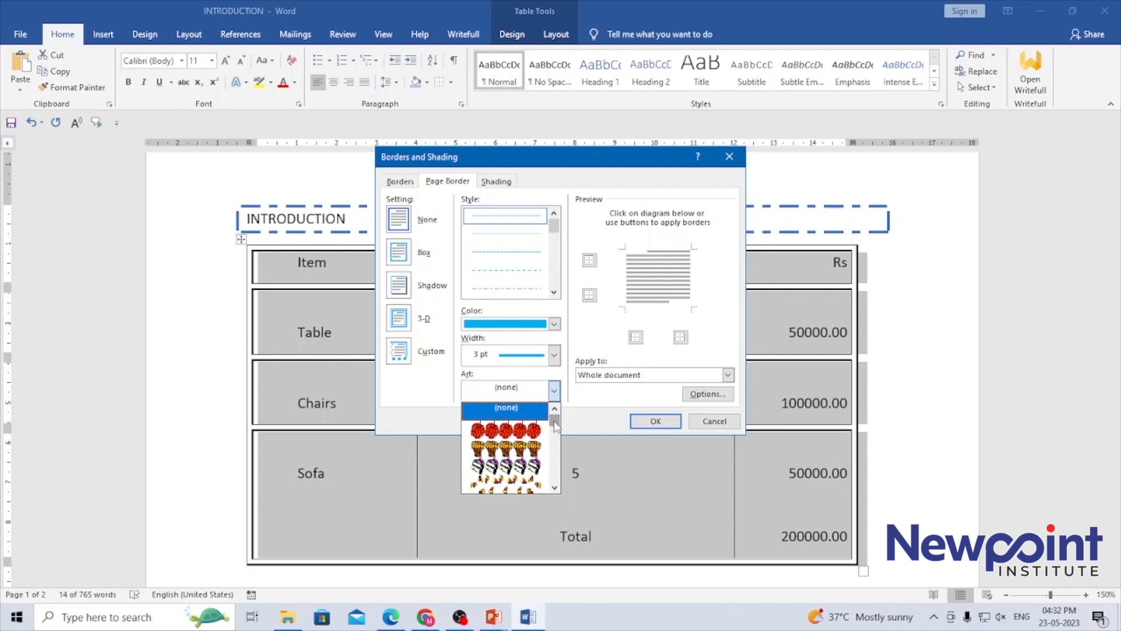
pyautogui.moveTo(555, 424); pyautogui.dragTo(555, 454)
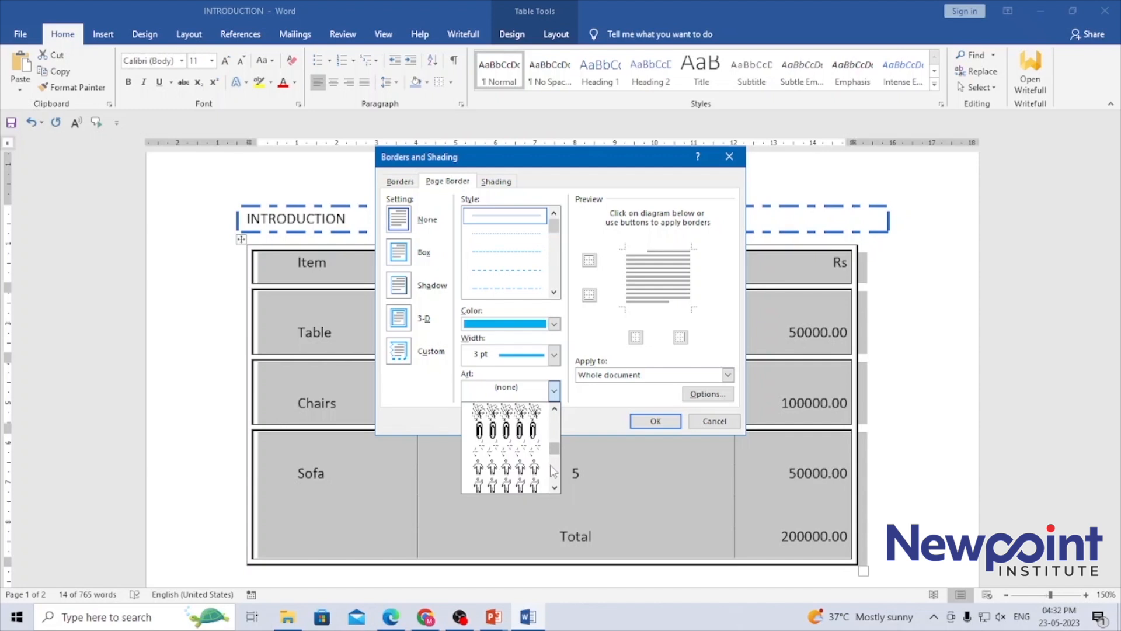
pyautogui.click(522, 451)
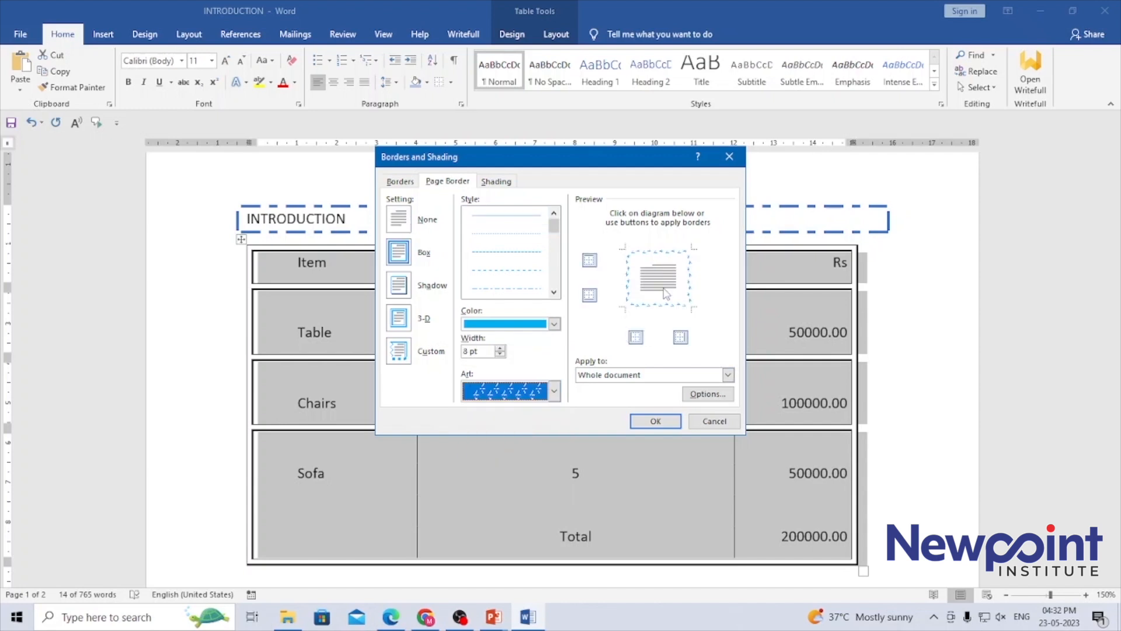
pyautogui.click(655, 421)
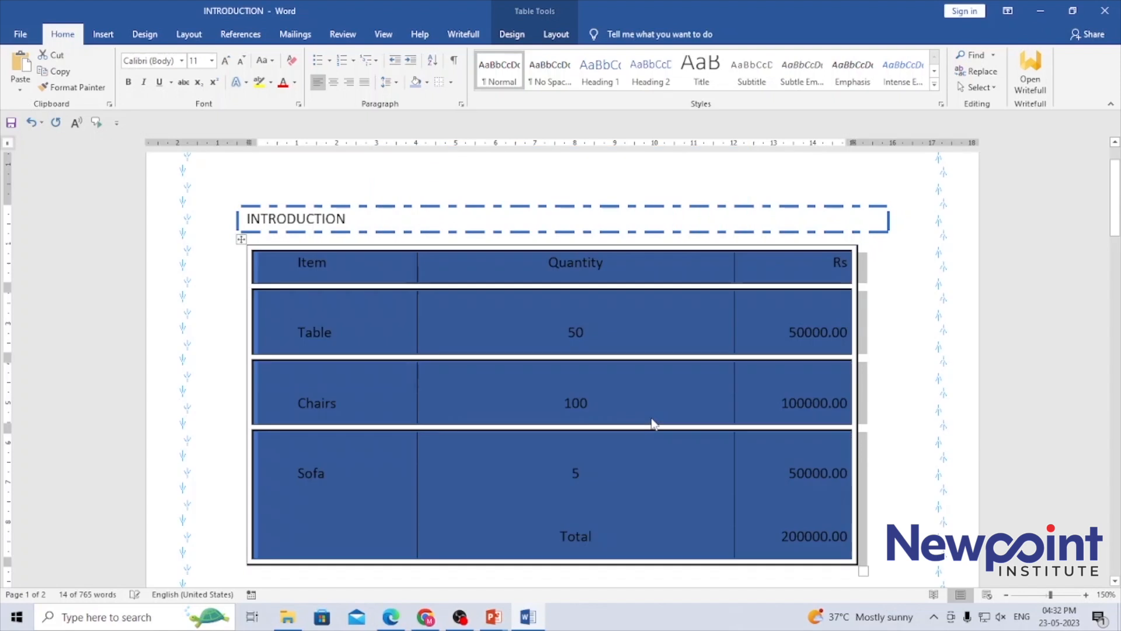
pyautogui.click(909, 413)
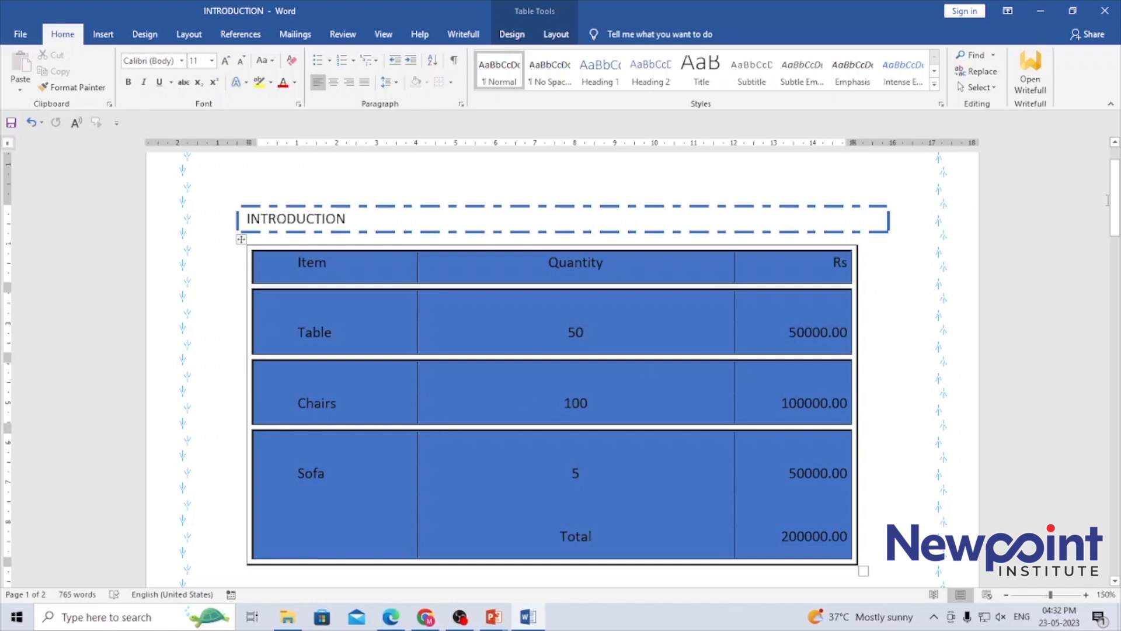
# Step: Examine the page border at the top of the page and across both pages, finishing at 100% zoom
pyautogui.moveTo(1108, 200); pyautogui.dragTo(1116, 186)
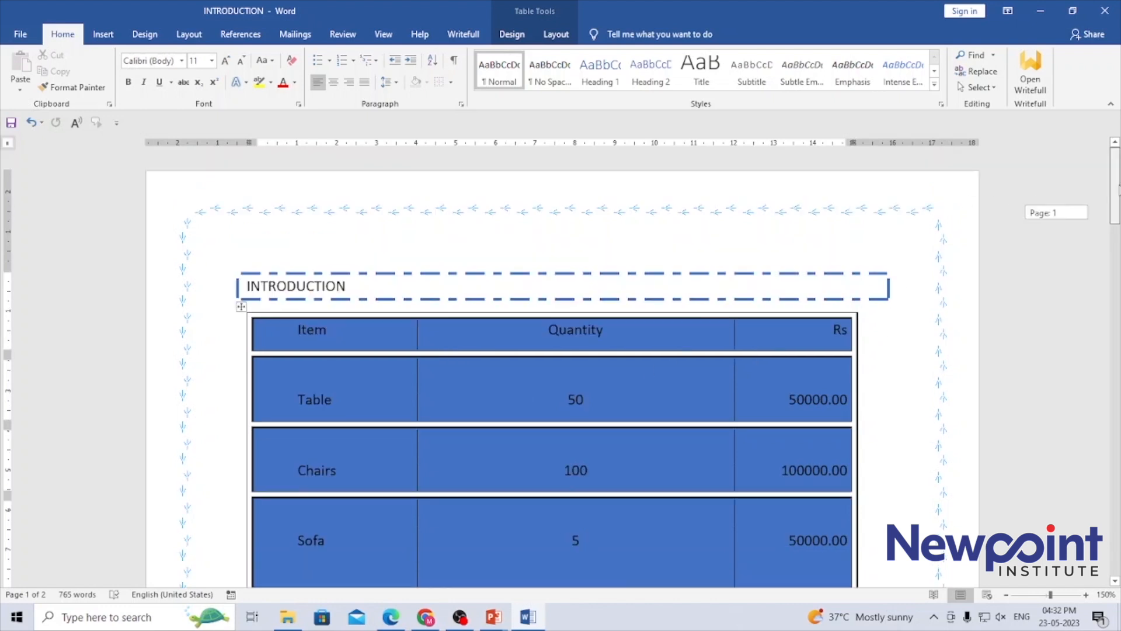
pyautogui.scroll(-3, 415, 423)
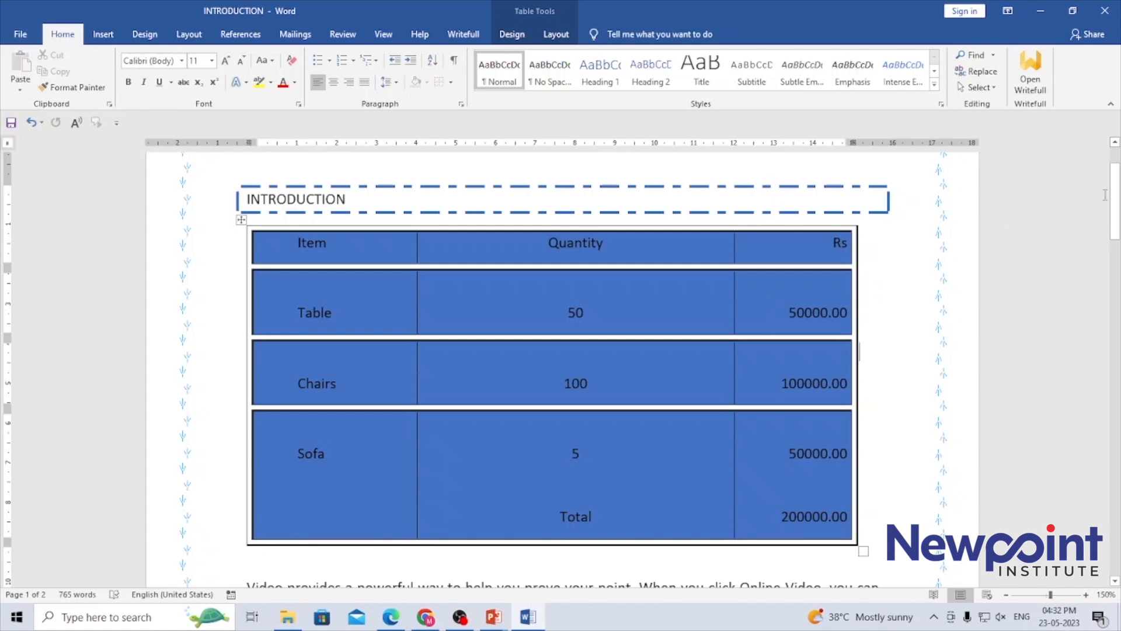
pyautogui.click(1007, 595)
pyautogui.click(1007, 595)
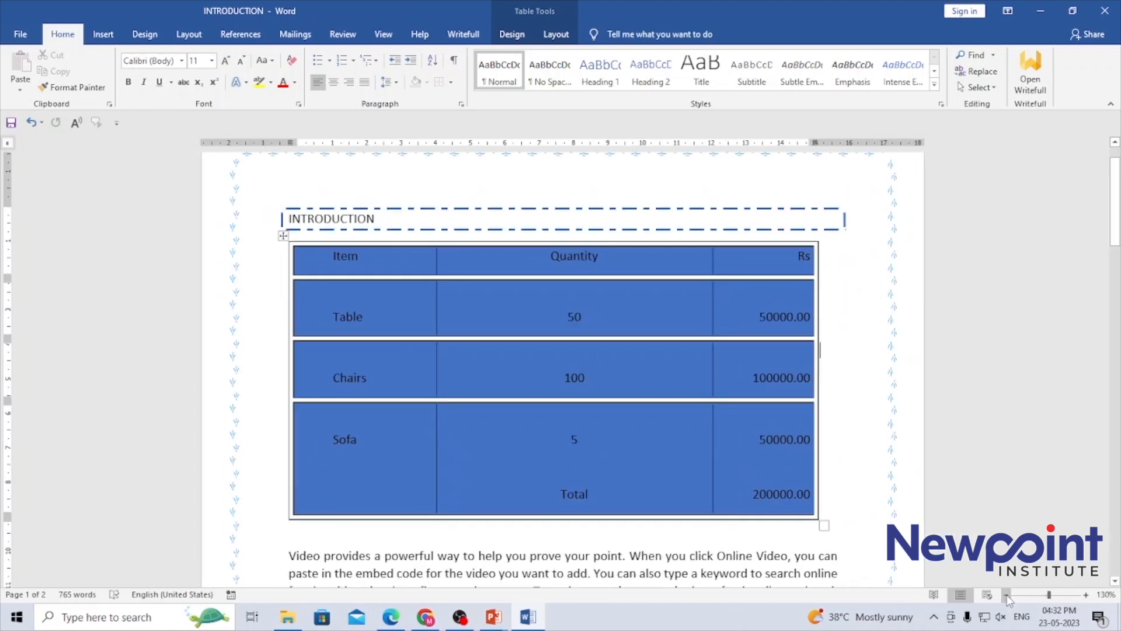
pyautogui.click(1007, 595)
pyautogui.click(1007, 595)
pyautogui.click(1007, 595)
pyautogui.click(1007, 595)
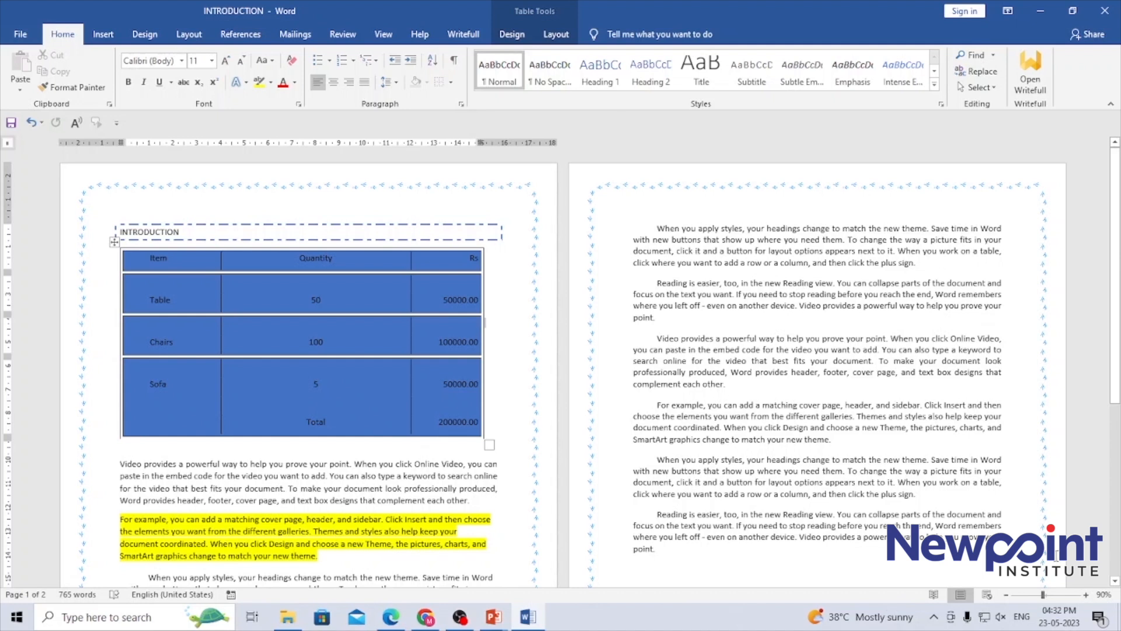
pyautogui.click(1086, 595)
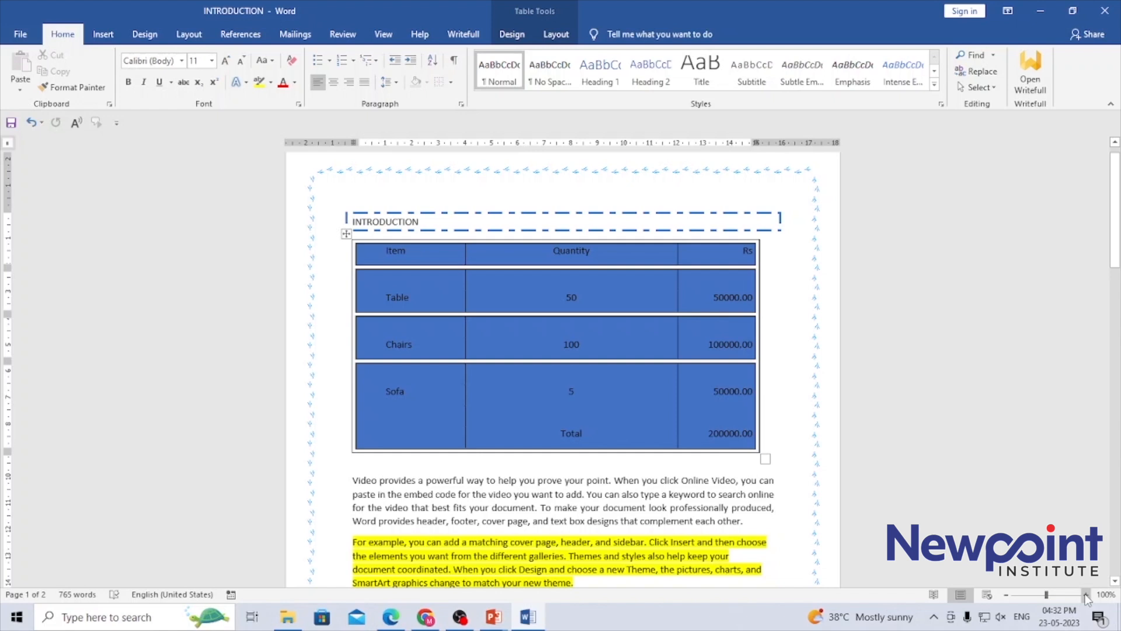
# Step: Review the paragraph settings for line and page breaks and for indents and spacing, without changing them
pyautogui.click(461, 105)
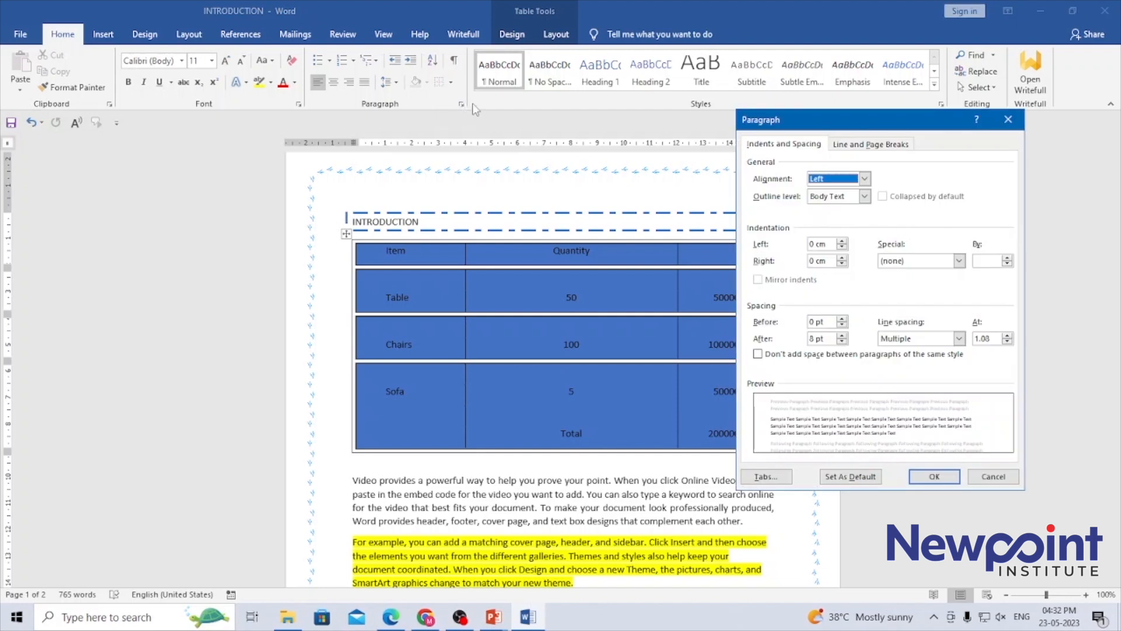
pyautogui.click(862, 145)
pyautogui.click(806, 146)
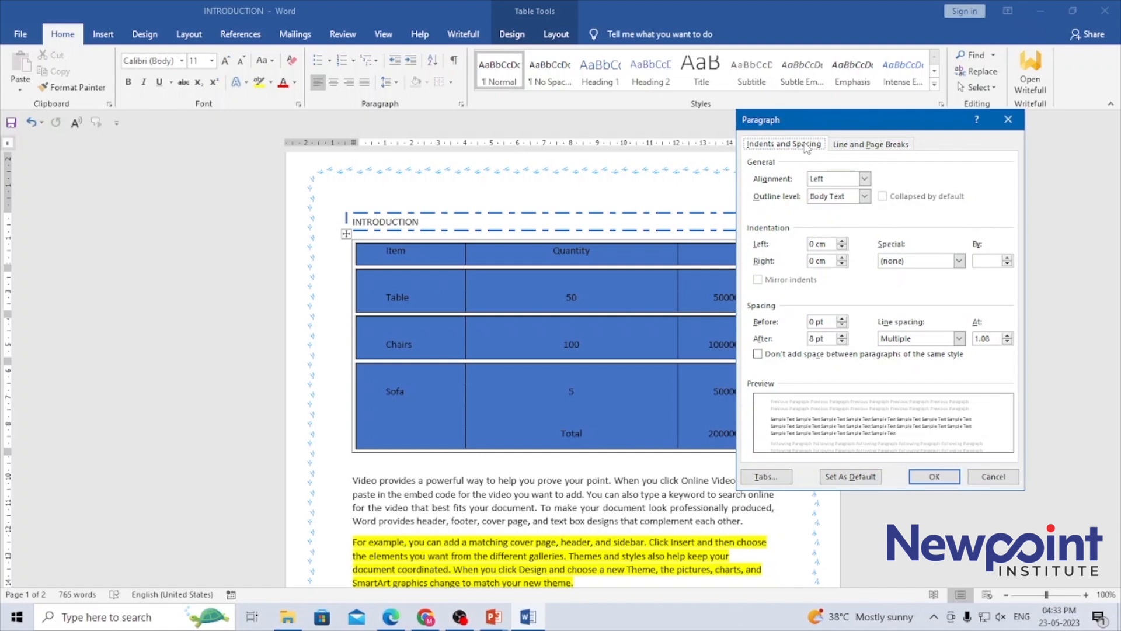
pyautogui.click(994, 477)
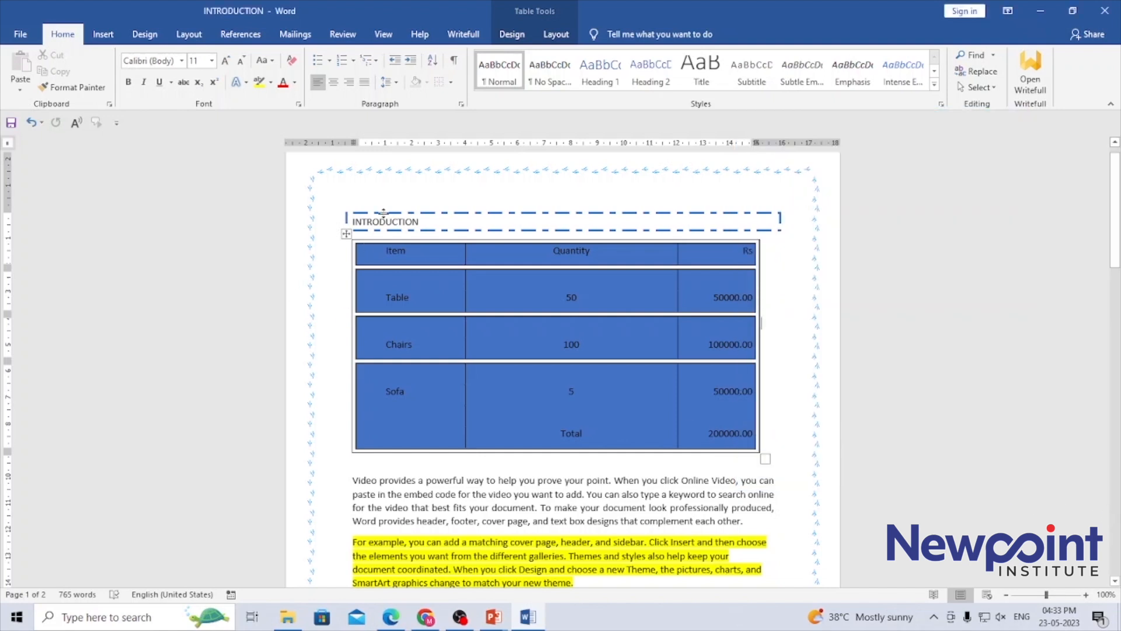
# Step: Clear all formatting from the INTRODUCTION heading, including its dashed border, and center it
pyautogui.click(384, 217)
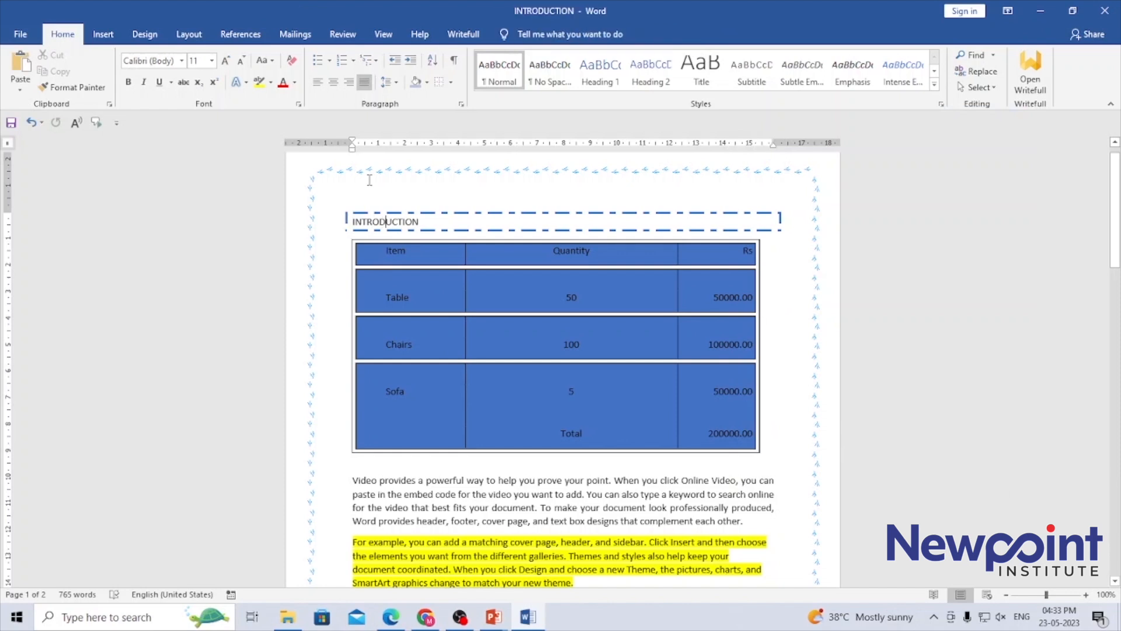
pyautogui.click(292, 61)
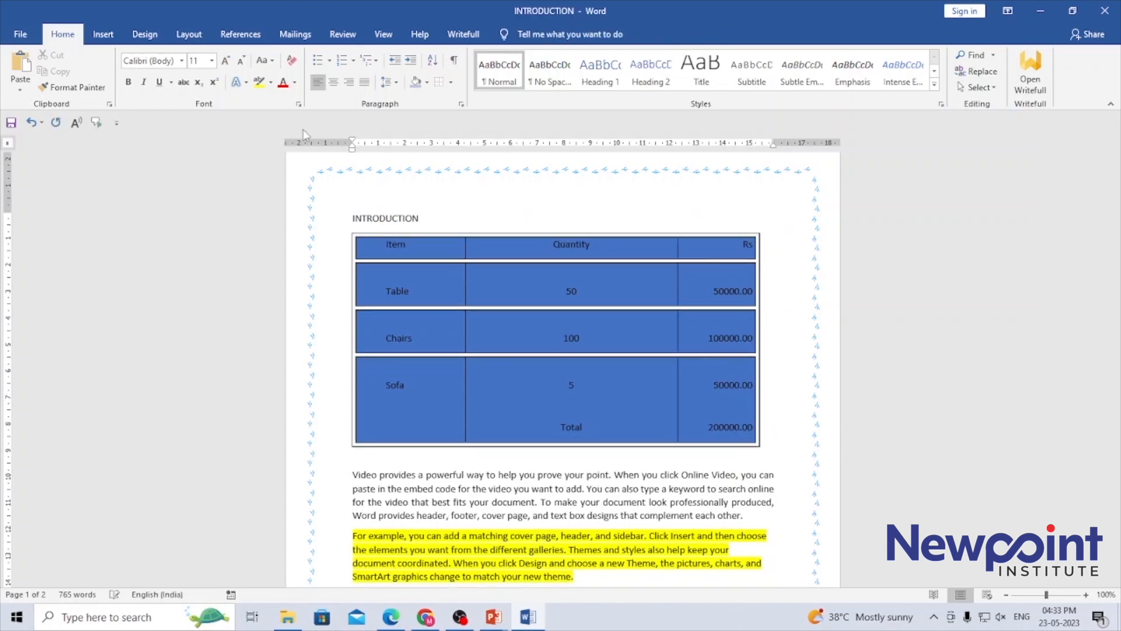
pyautogui.click(337, 85)
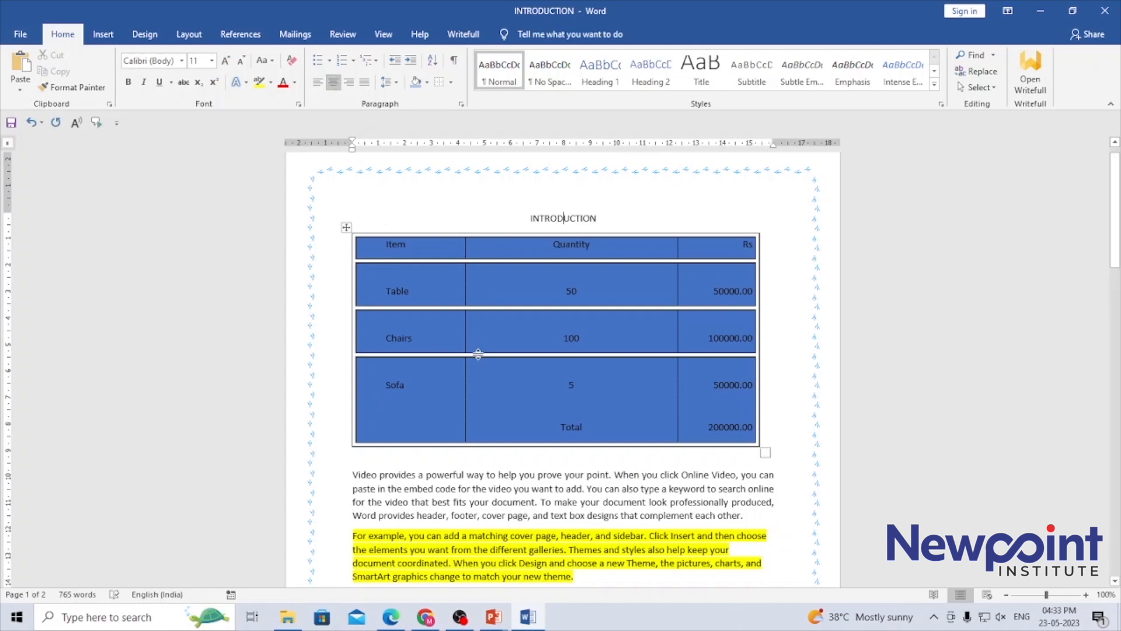
# Step: Apply the blue shadowed text effect to the INTRODUCTION heading
pyautogui.moveTo(598, 217); pyautogui.dragTo(529, 218)
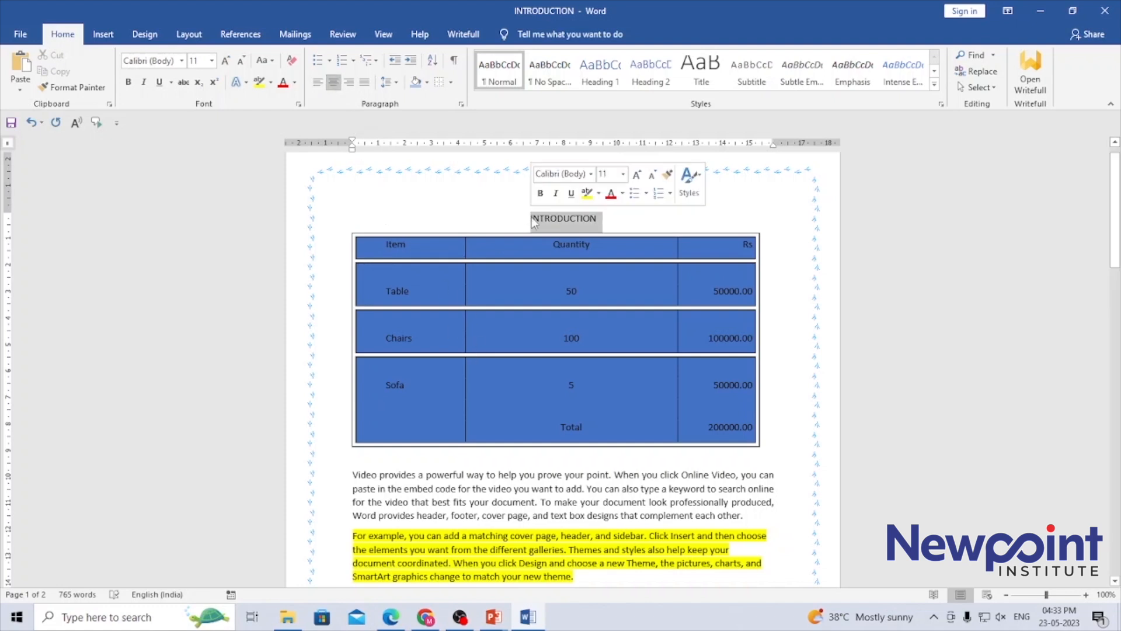
pyautogui.click(236, 82)
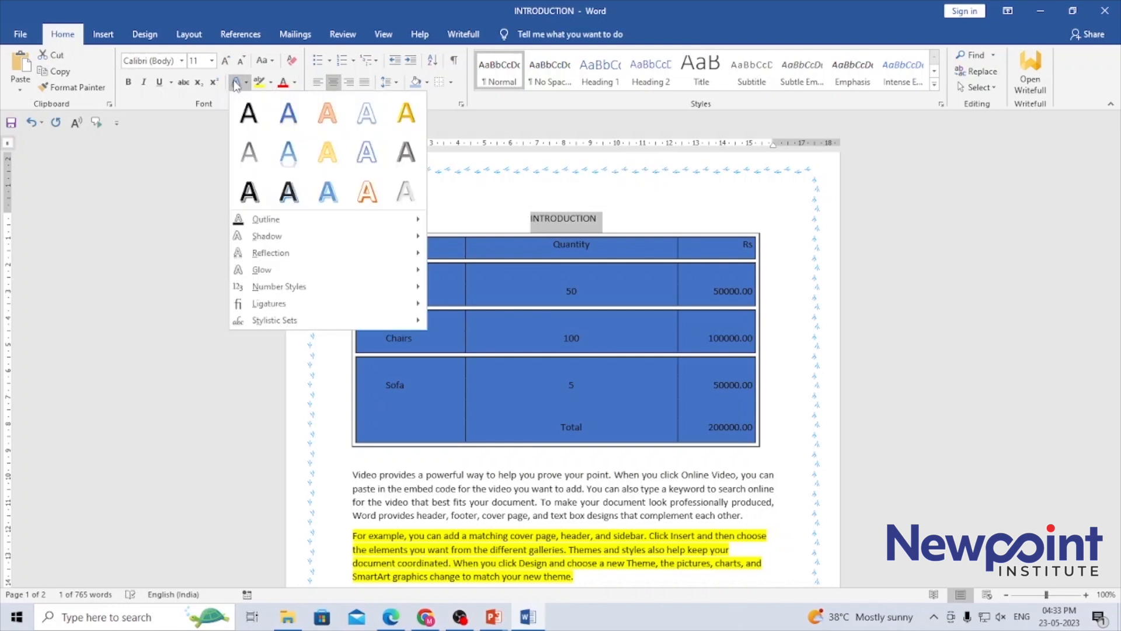
pyautogui.click(328, 187)
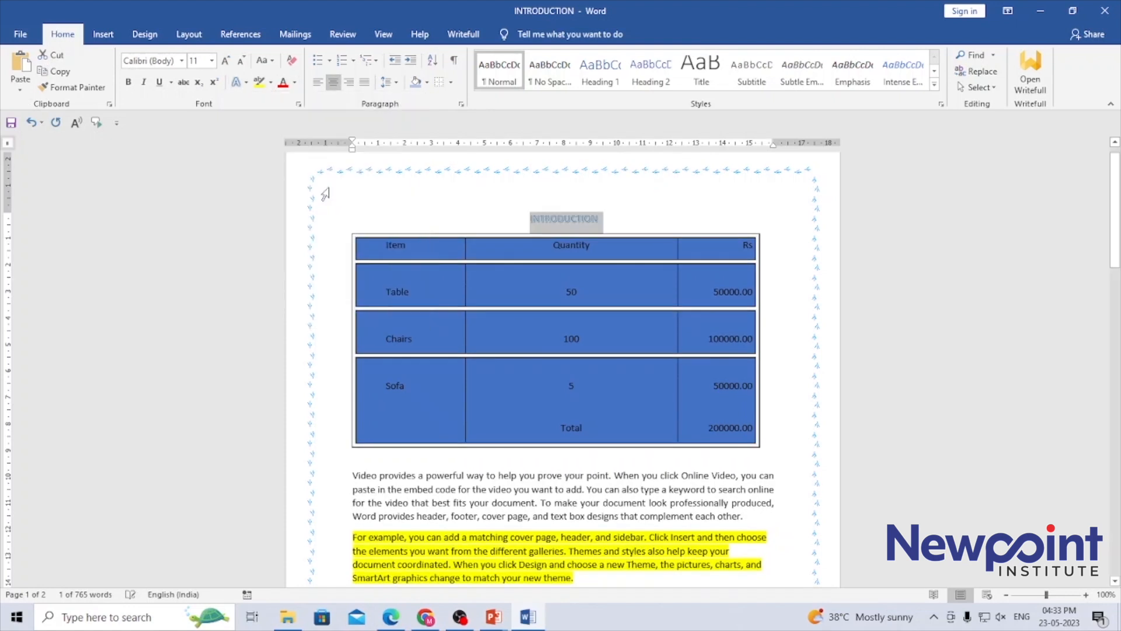
# Step: Enlarge the INTRODUCTION heading to 24 pt and deselect it
pyautogui.click(226, 62)
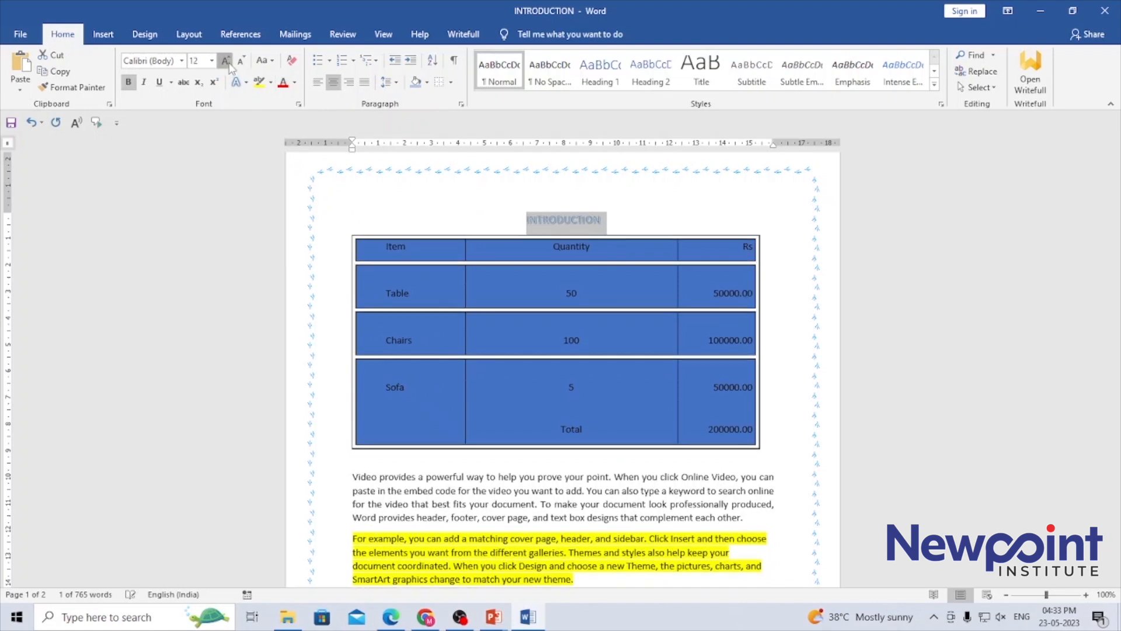
pyautogui.click(226, 61)
pyautogui.click(226, 61)
pyautogui.click(226, 61)
pyautogui.click(226, 61)
pyautogui.click(226, 61)
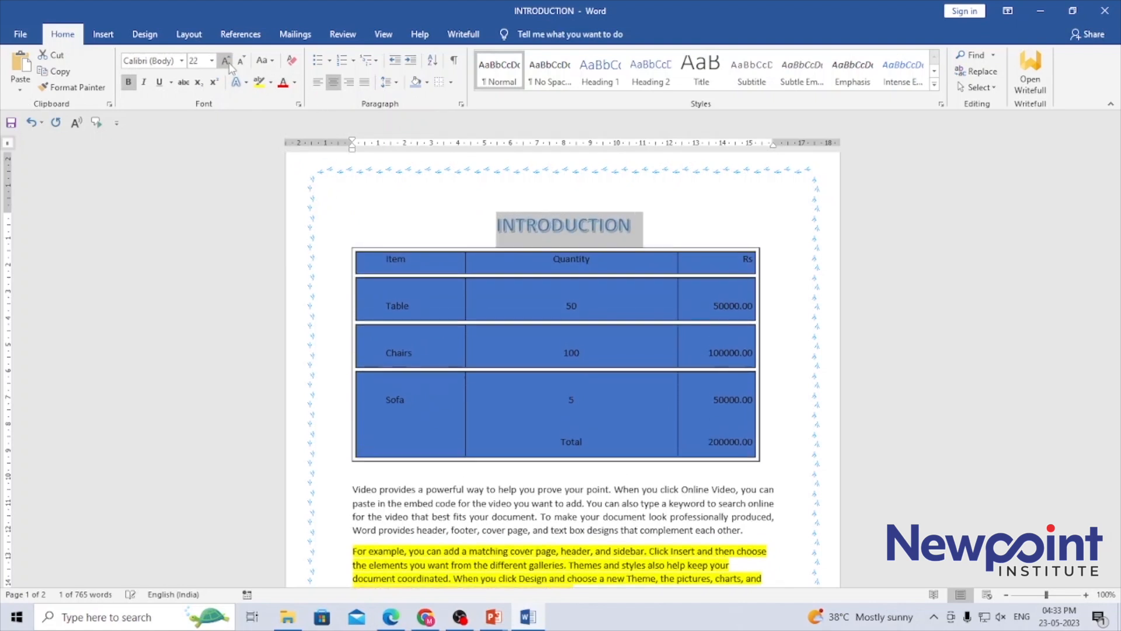
pyautogui.click(885, 374)
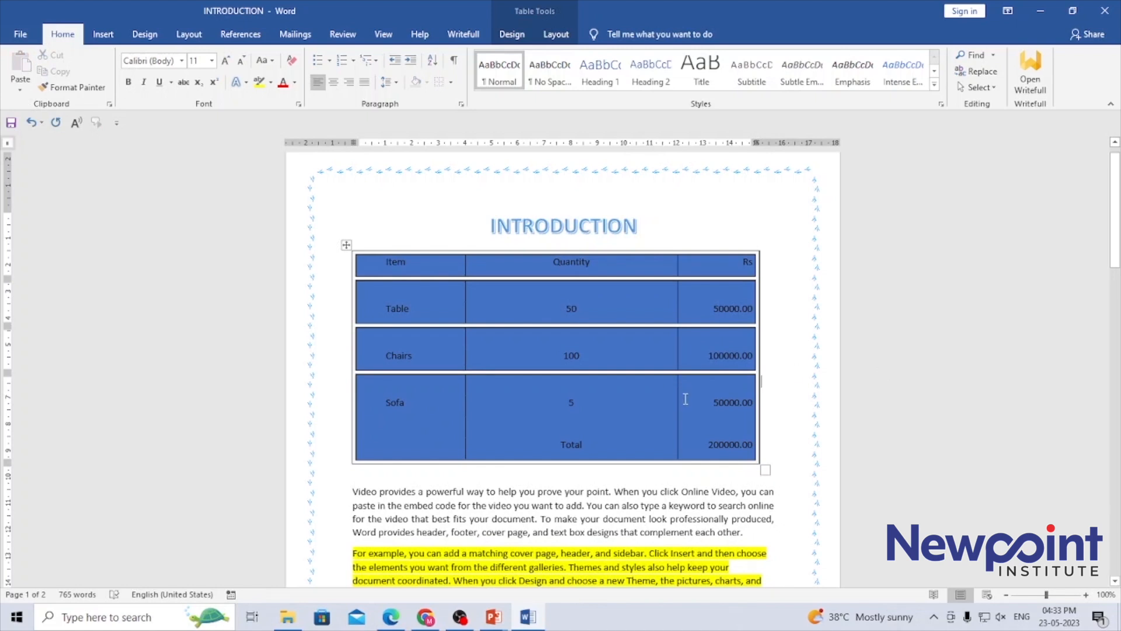
# Step: Examine the quick formatting options and the style gallery for the INTRODUCTION heading without applying any of them
pyautogui.doubleClick(533, 223)
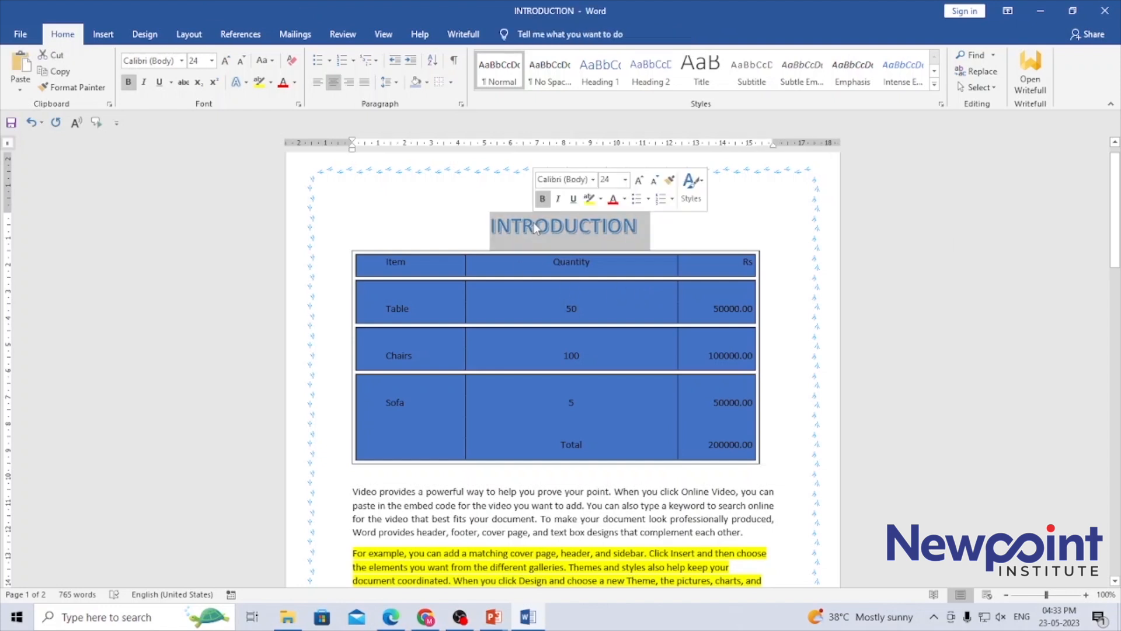
pyautogui.click(549, 358)
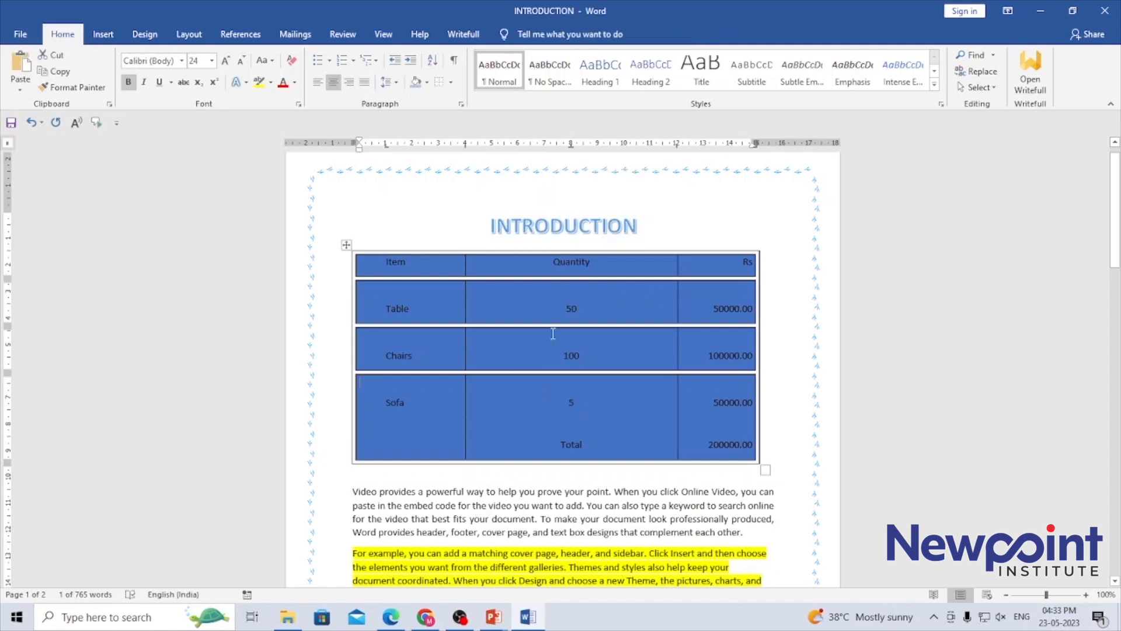
pyautogui.doubleClick(564, 228)
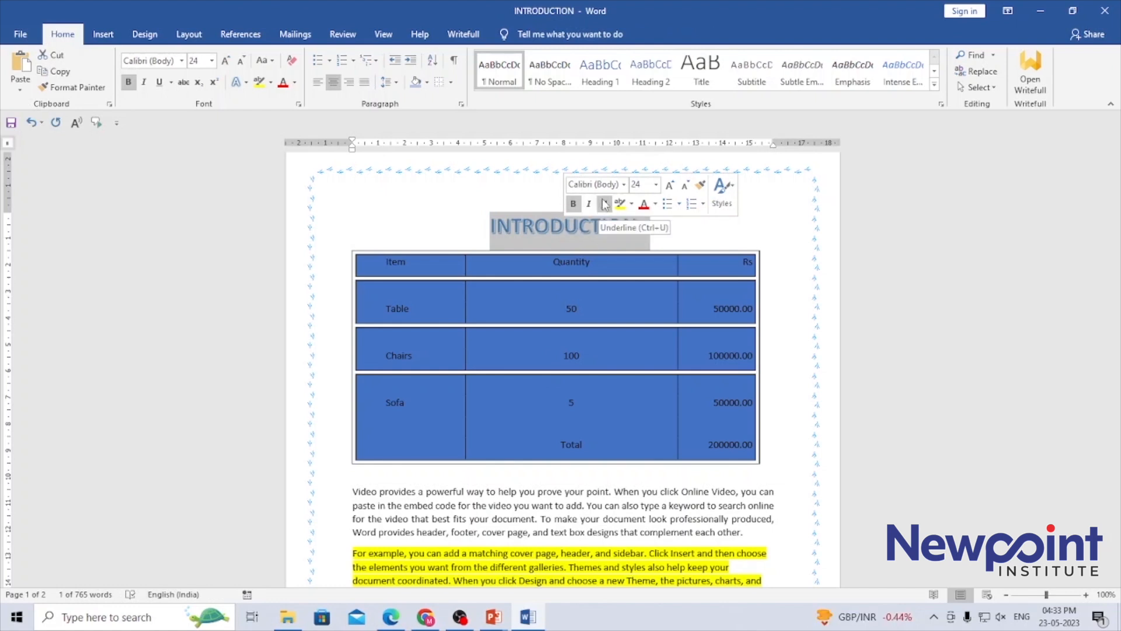
pyautogui.click(637, 185)
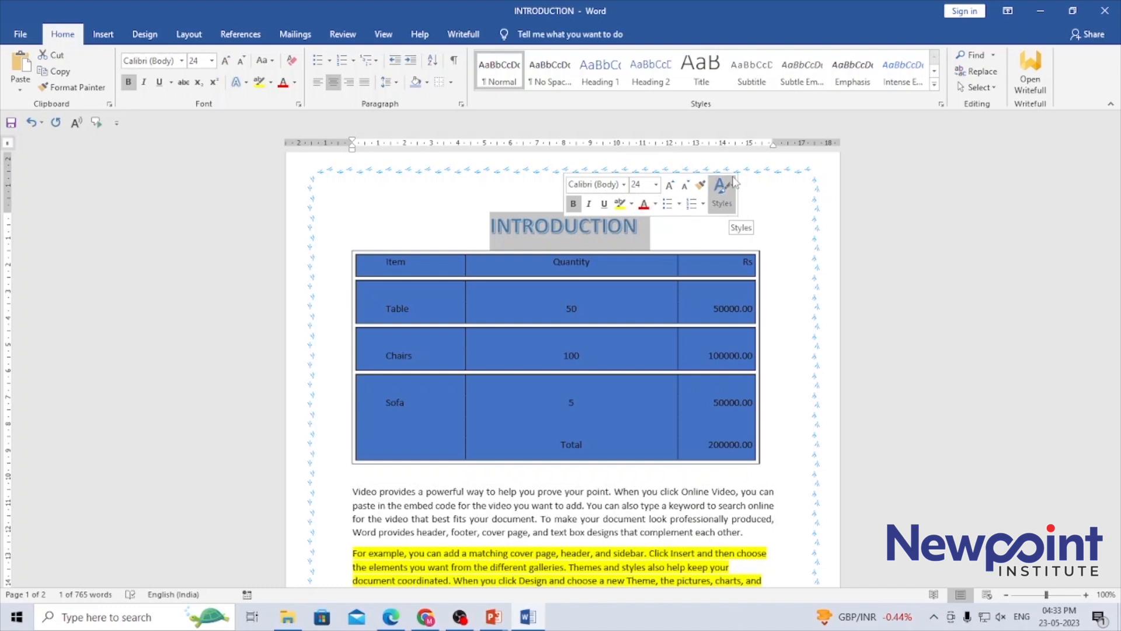
pyautogui.click(722, 191)
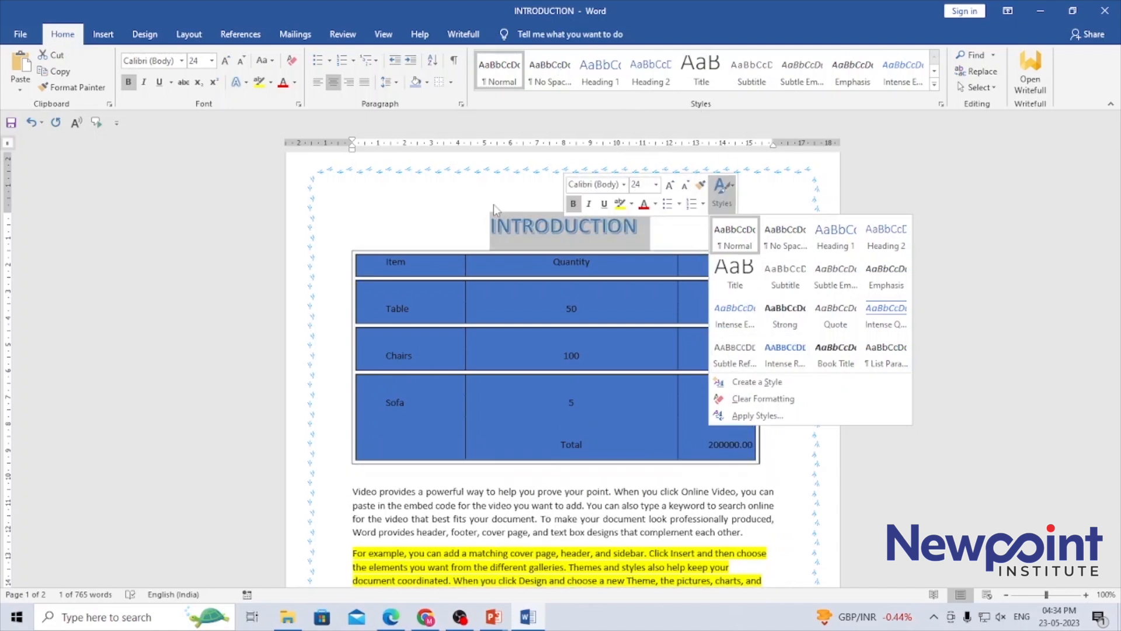
pyautogui.click(483, 242)
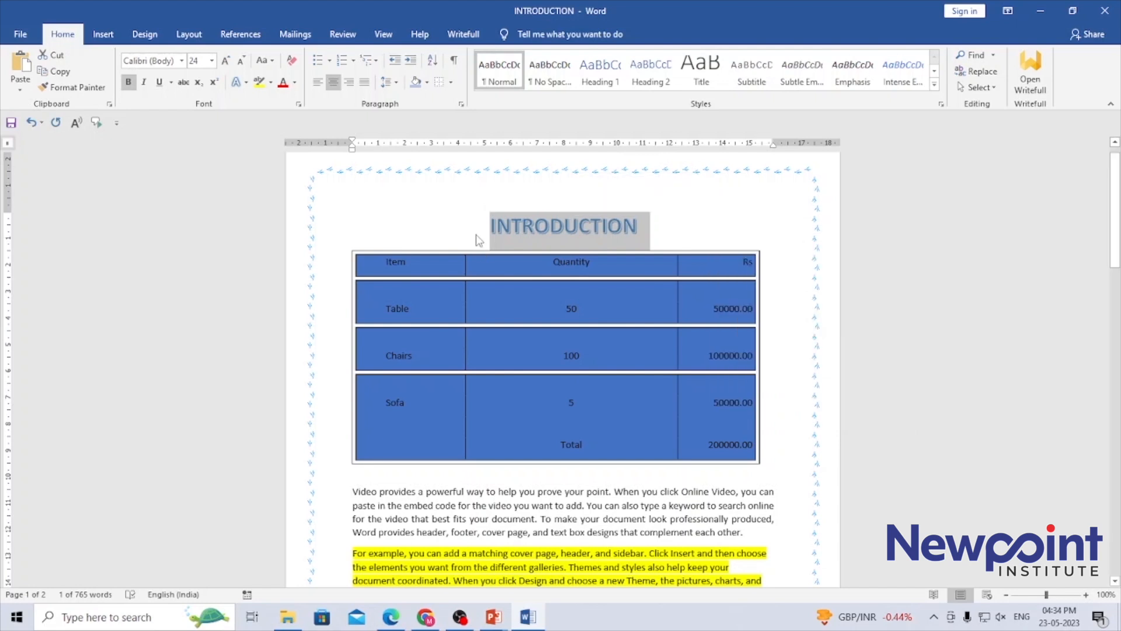
pyautogui.click(654, 427)
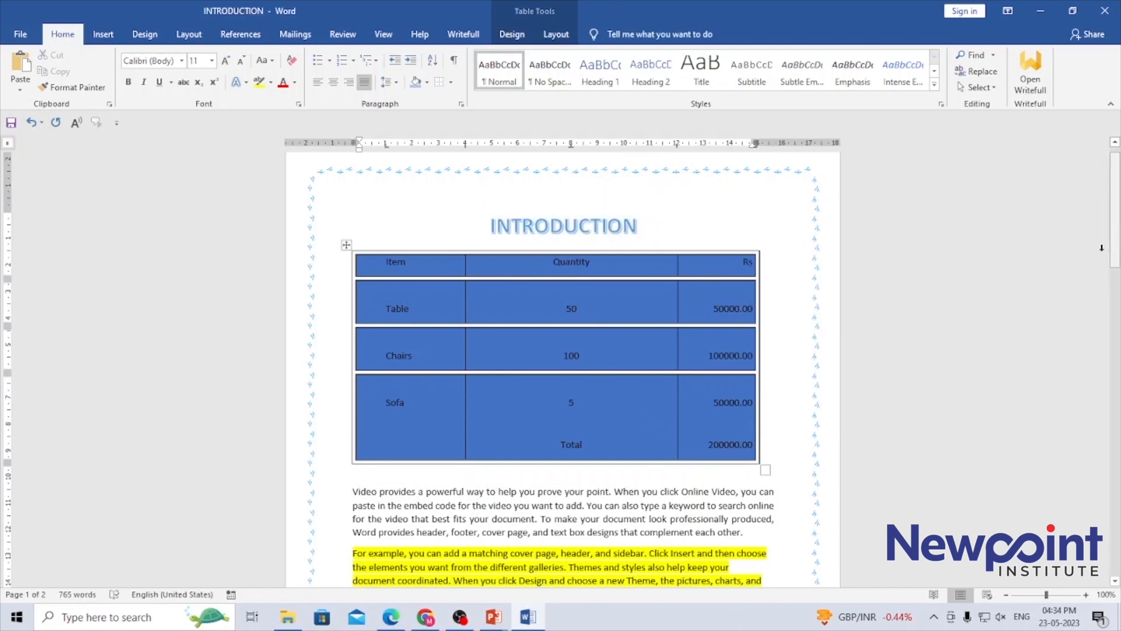
pyautogui.scroll(-3, 432, 227)
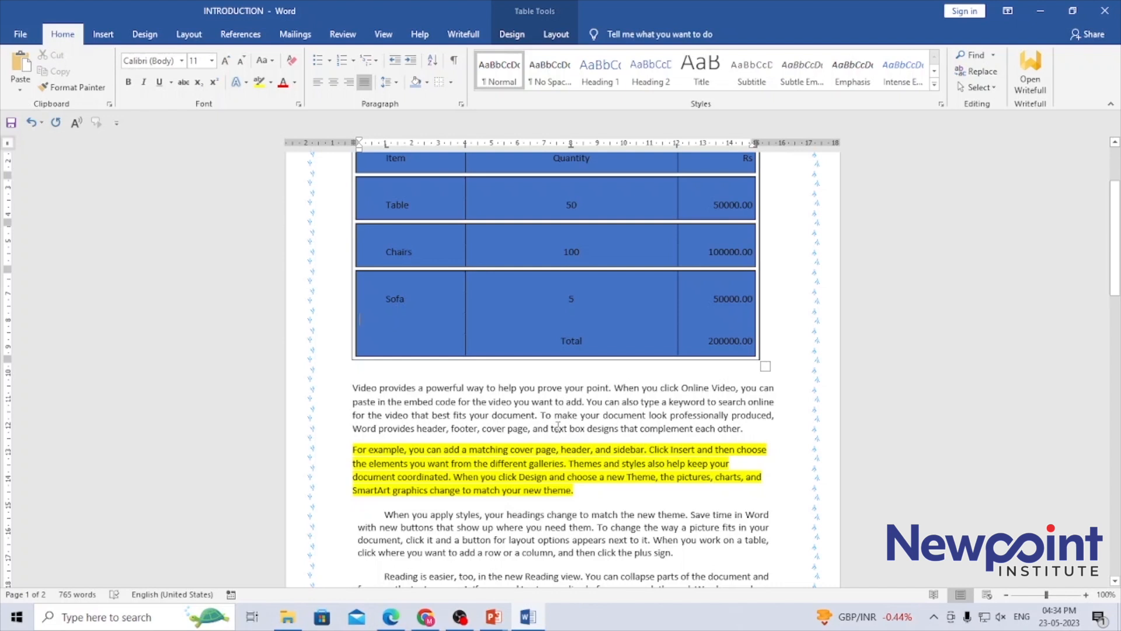
pyautogui.scroll(4, 570, 380)
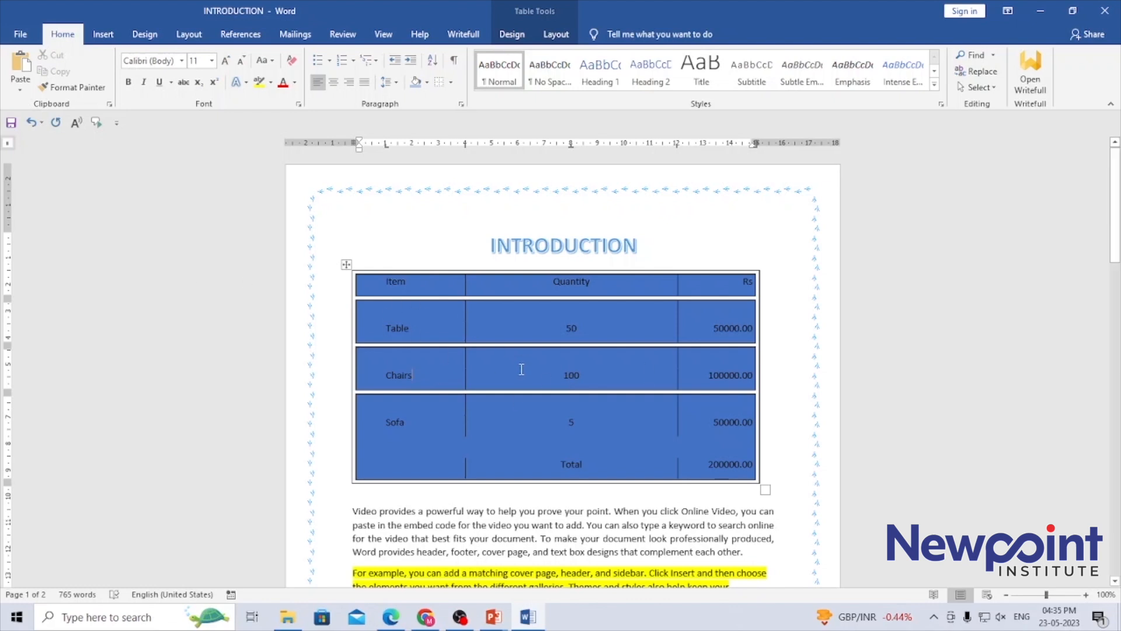
pyautogui.click(346, 265)
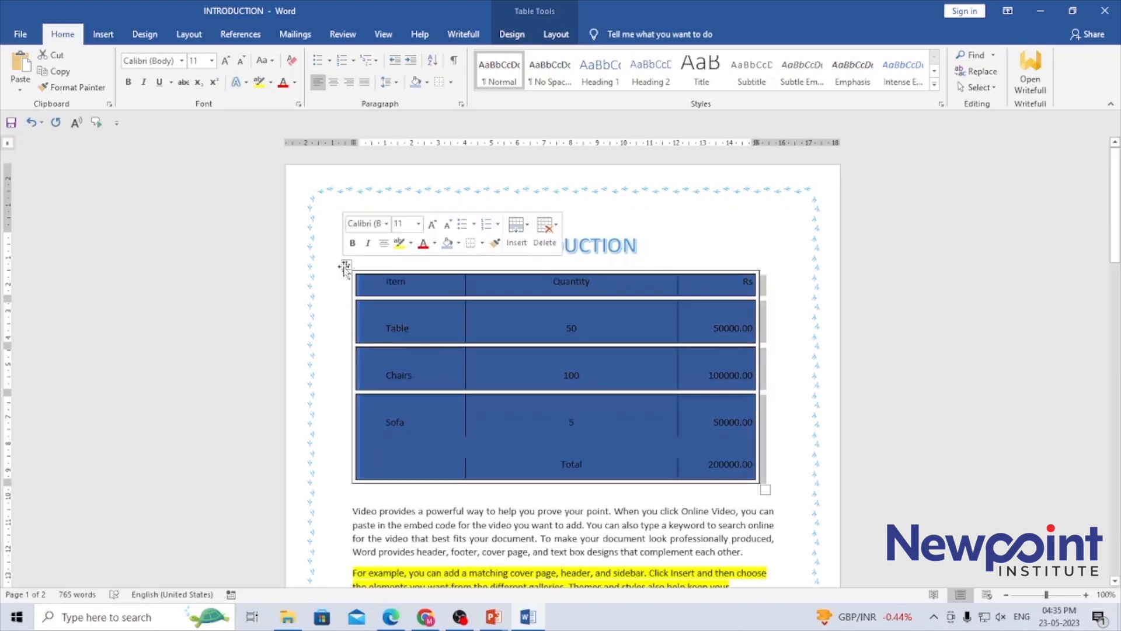
pyautogui.click(740, 233)
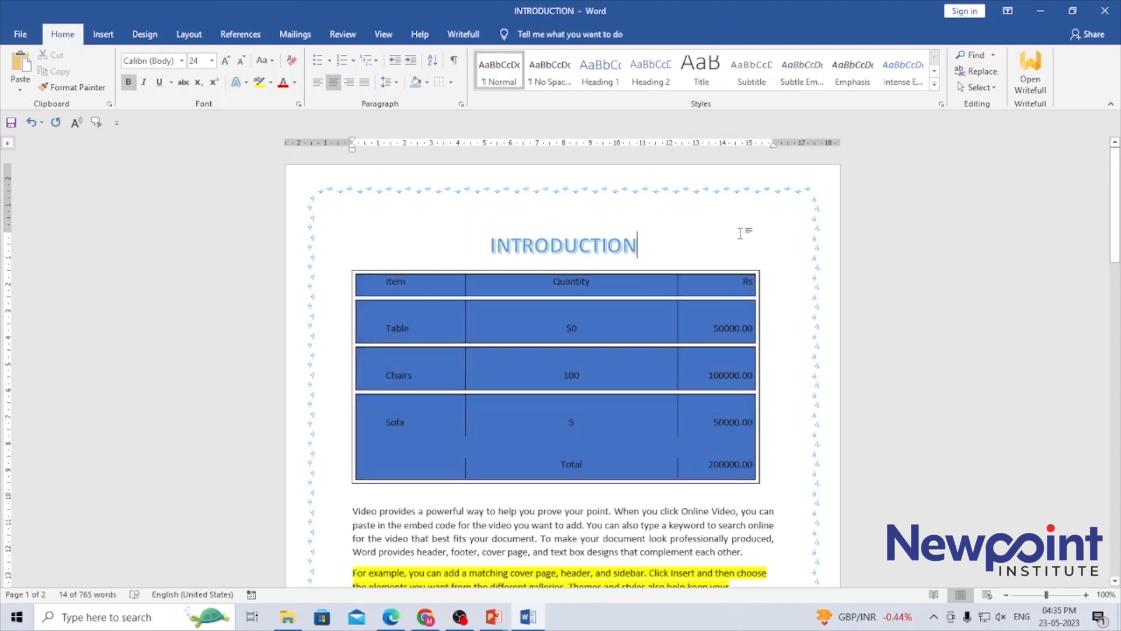
# Step: Insert a 5x5 table below the INTRODUCTION heading and undo the insertion
pyautogui.click(104, 35)
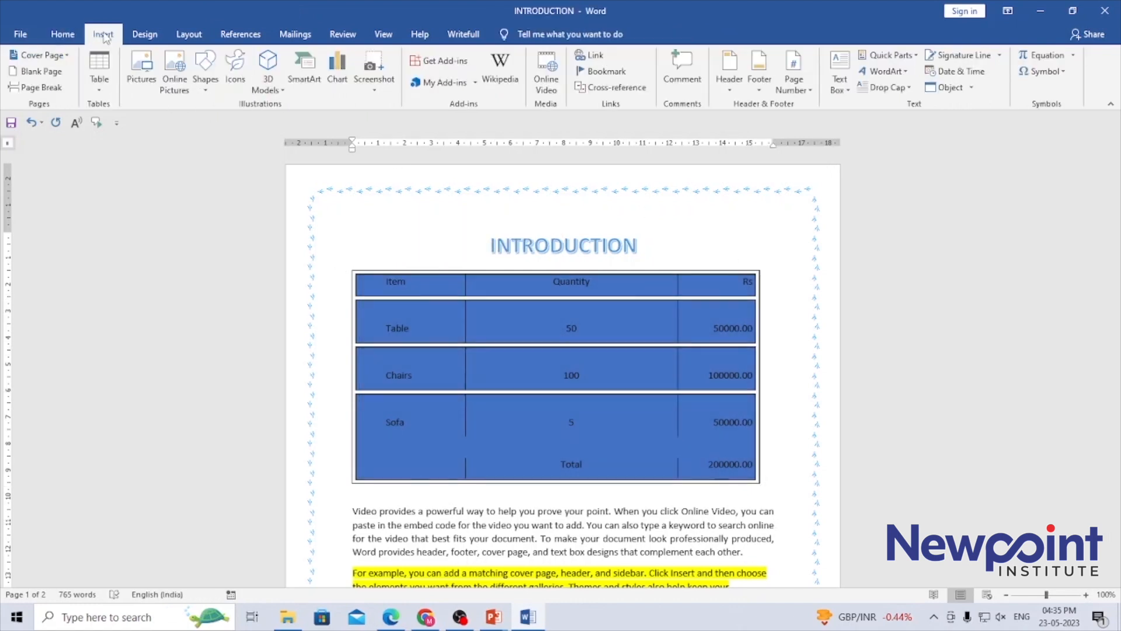
pyautogui.click(99, 70)
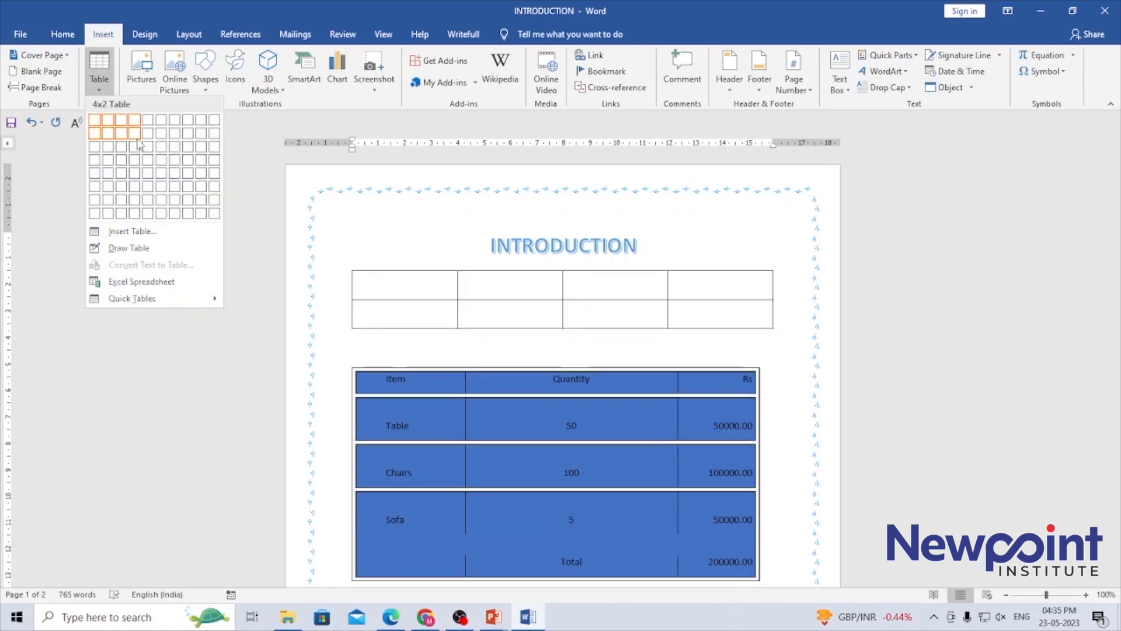
pyautogui.click(151, 172)
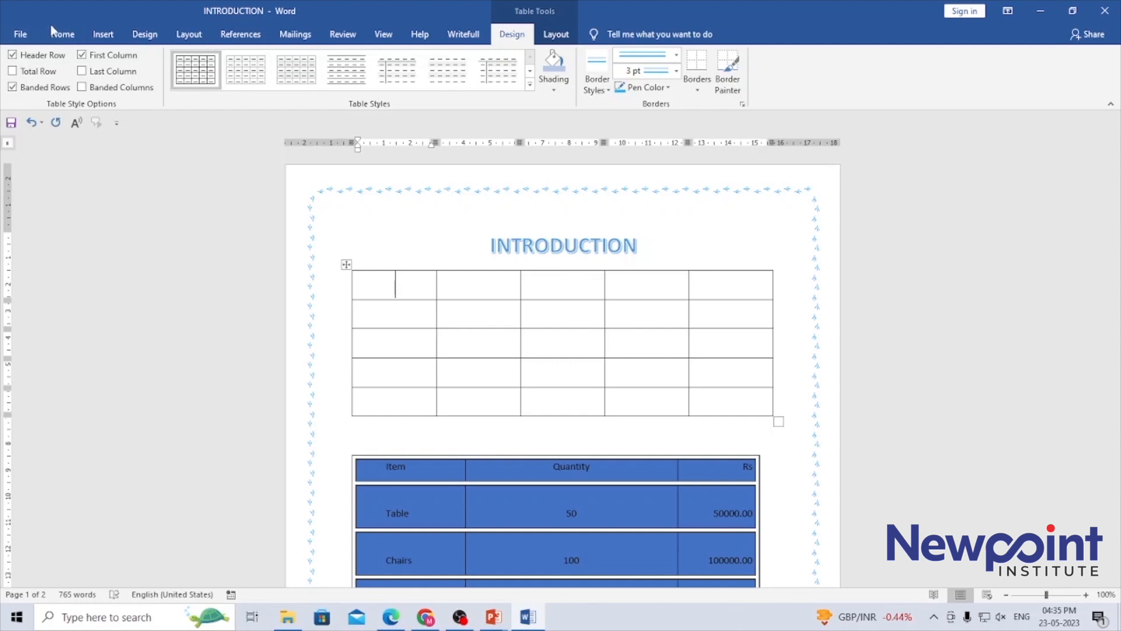
pyautogui.click(61, 35)
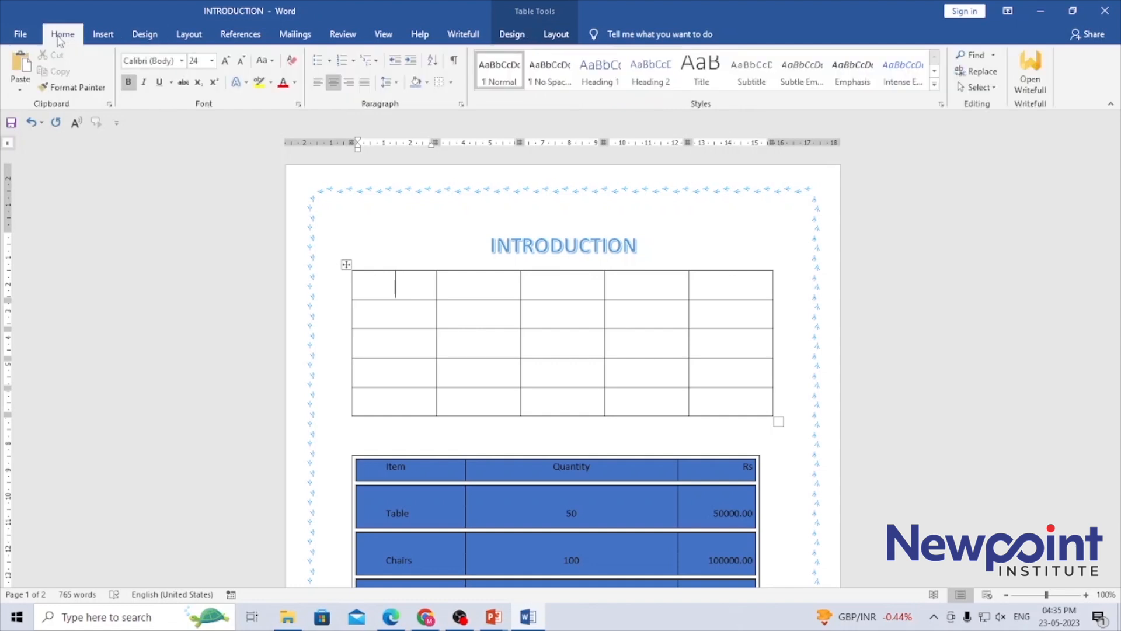
pyautogui.click(32, 123)
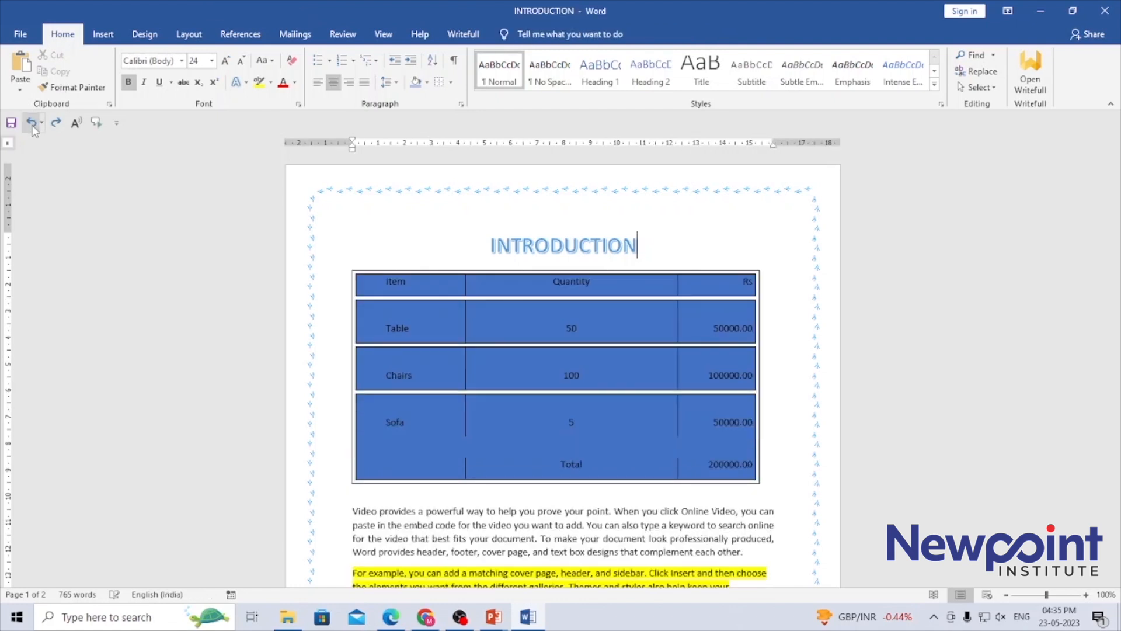
# Step: Start a new line below the last paragraph on page 2, remove its first-line indent, and enter "Course Name"
pyautogui.click(497, 329)
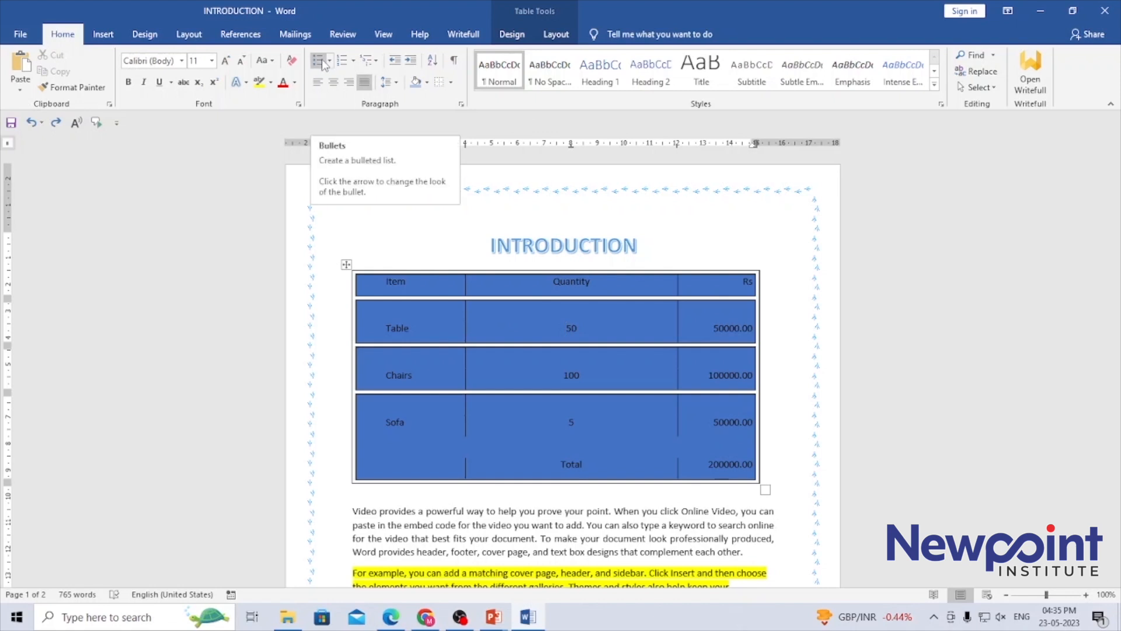
pyautogui.moveTo(1115, 265); pyautogui.dragTo(1115, 549)
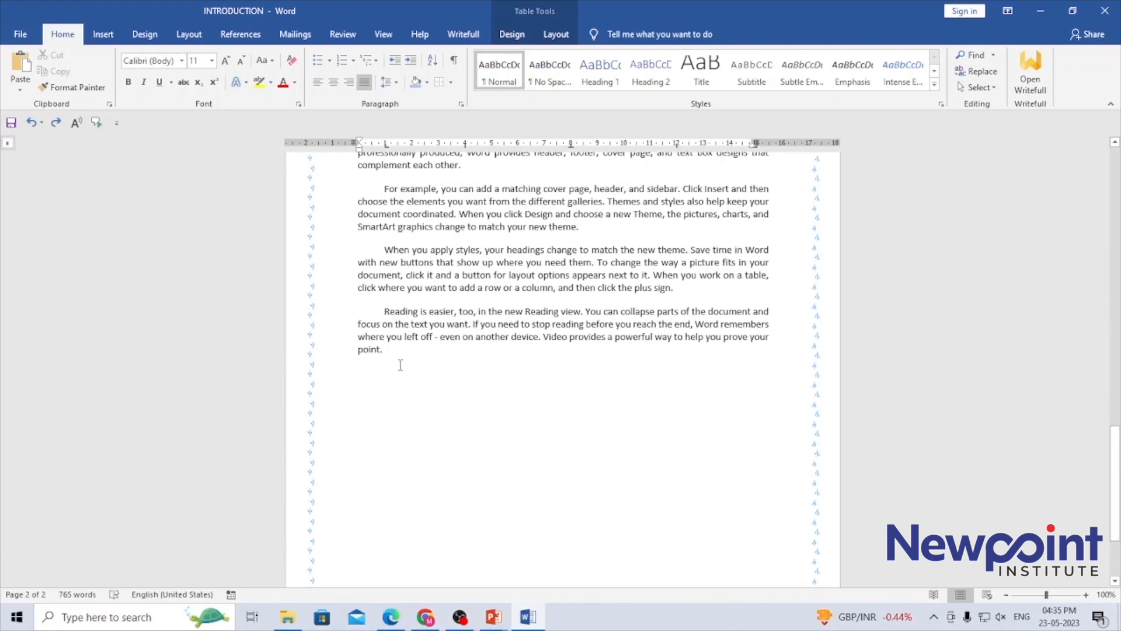
pyautogui.click(417, 351)
pyautogui.press('Return')
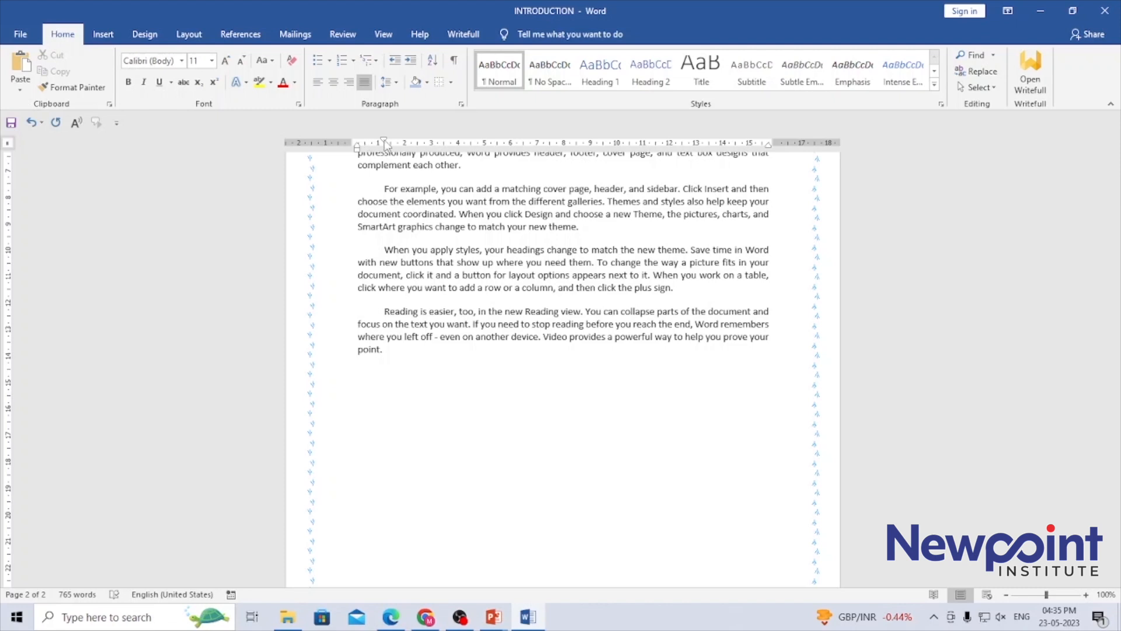
pyautogui.moveTo(384, 141); pyautogui.dragTo(358, 142)
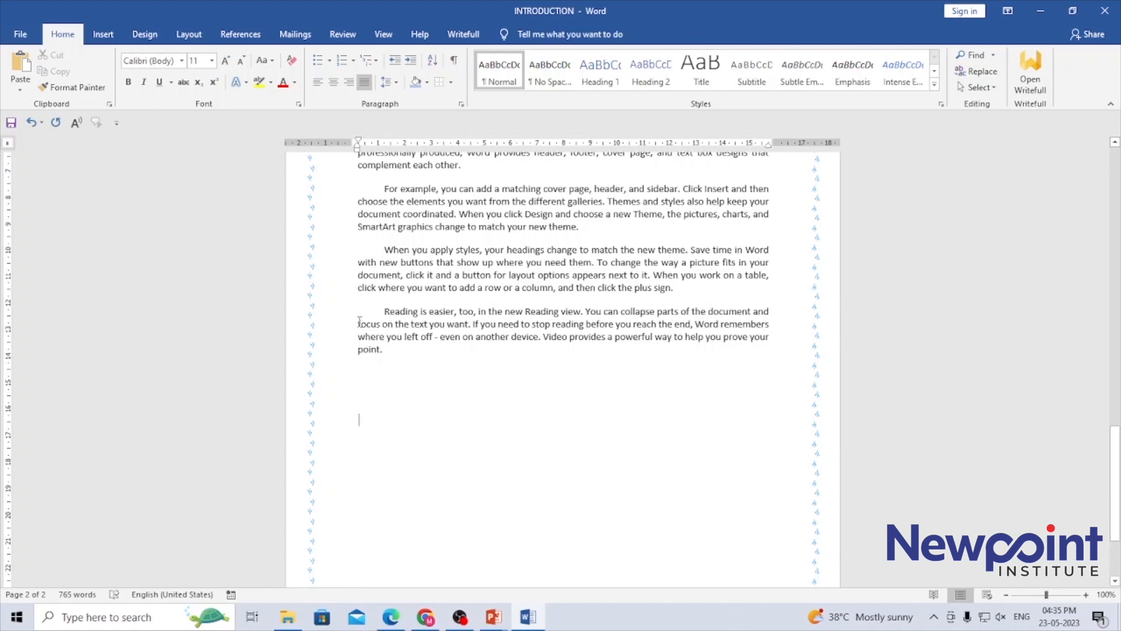
pyautogui.write('Course Name')
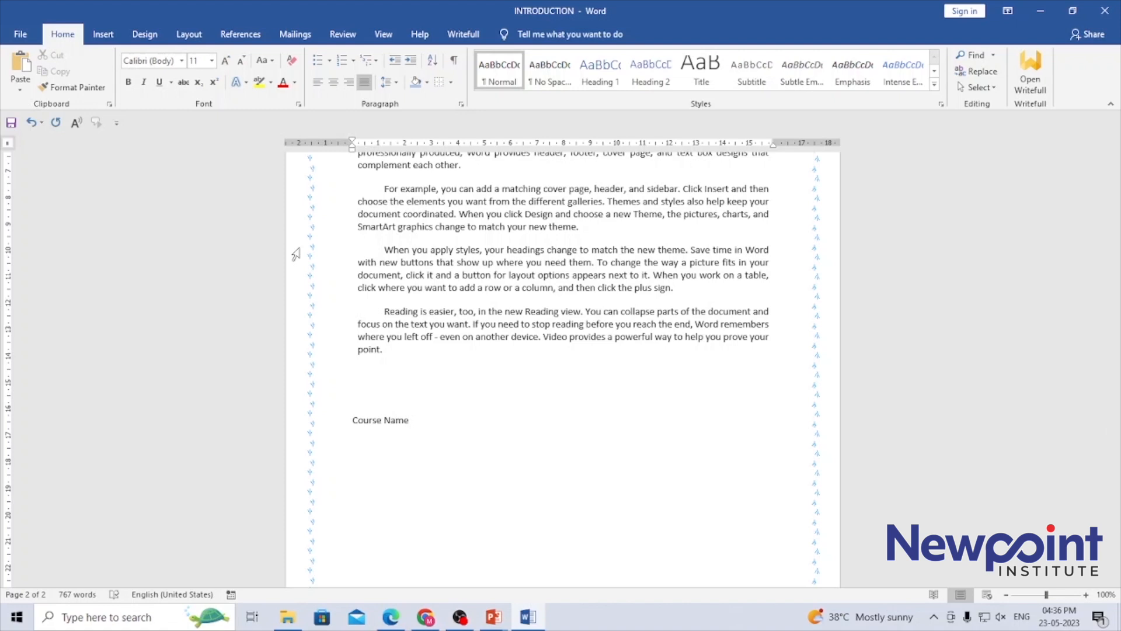
# Step: Enlarge the Course Name line by three font size increments
pyautogui.press('Up')
pyautogui.press('Down')
pyautogui.press('Up')
pyautogui.hotkey('shift', 'Right')
pyautogui.hotkey('shift', 'Right')
pyautogui.hotkey('shift', 'Right')
pyautogui.hotkey('shift', 'Right')
pyautogui.hotkey('shift', 'Right')
pyautogui.hotkey('shift', 'Right')
pyautogui.hotkey('shift', 'Right')
pyautogui.hotkey('shift', 'Right')
pyautogui.hotkey('shift', 'Right')
pyautogui.hotkey('shift', 'Right')
pyautogui.hotkey('shift', 'Right')
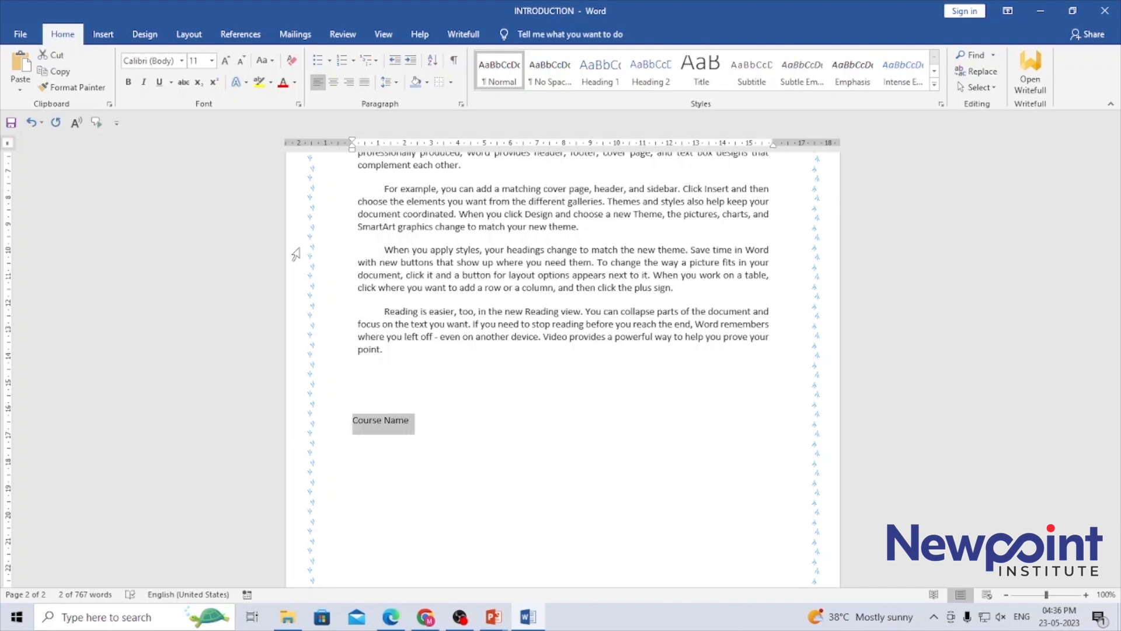
pyautogui.click(226, 61)
pyautogui.click(226, 62)
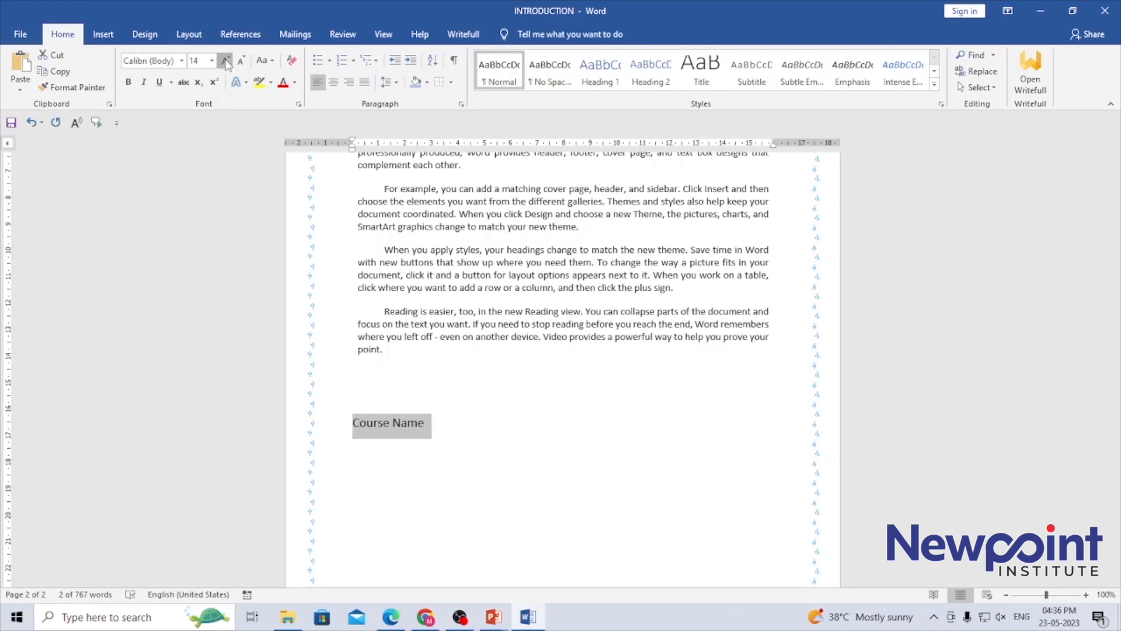
pyautogui.click(226, 61)
# Step: List Word, Power Point, Excel, MS Access, MS Outlook and Internet on separate lines below Course Name
pyautogui.click(400, 457)
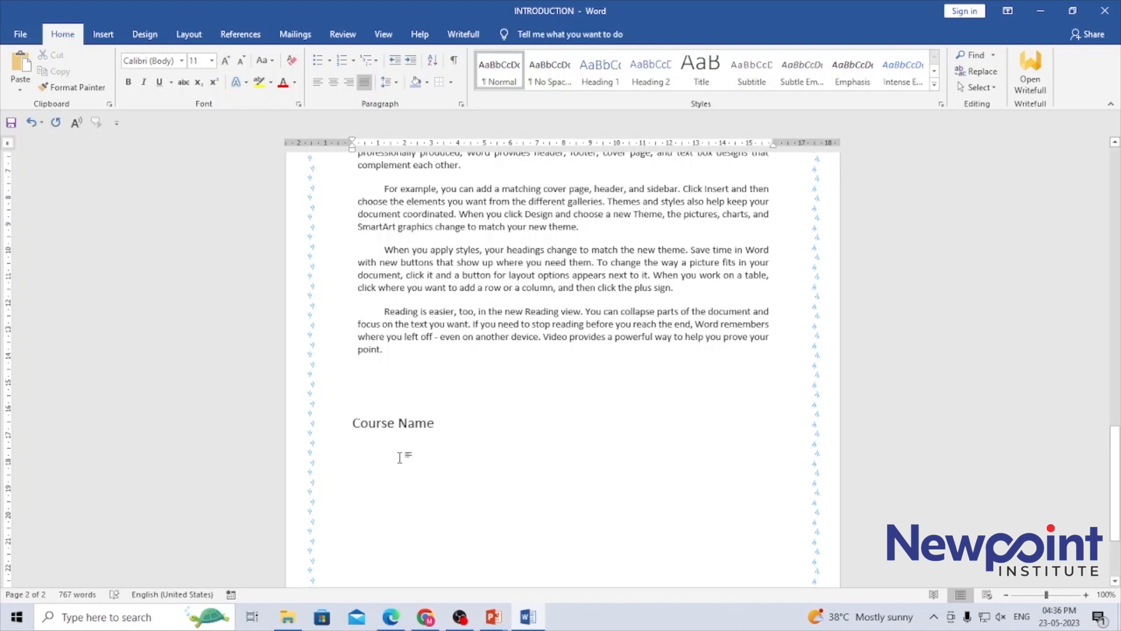
pyautogui.write('Word ')
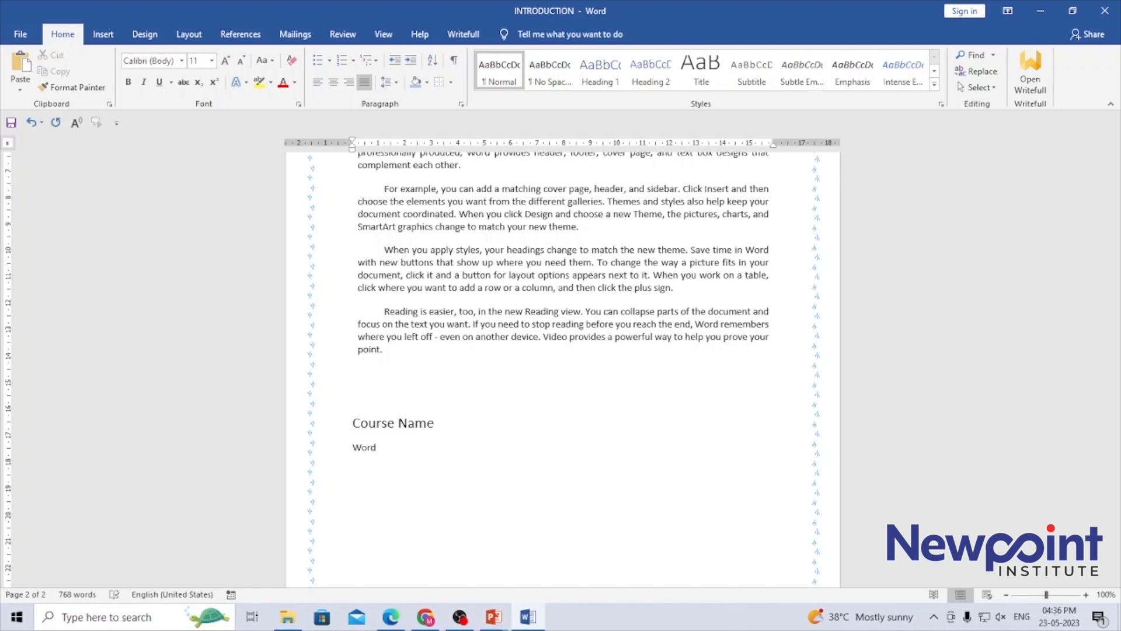
pyautogui.write('P')
pyautogui.write('ower Poi')
pyautogui.write('xcel')
pyautogui.press('Return')
pyautogui.write('MS Acces')
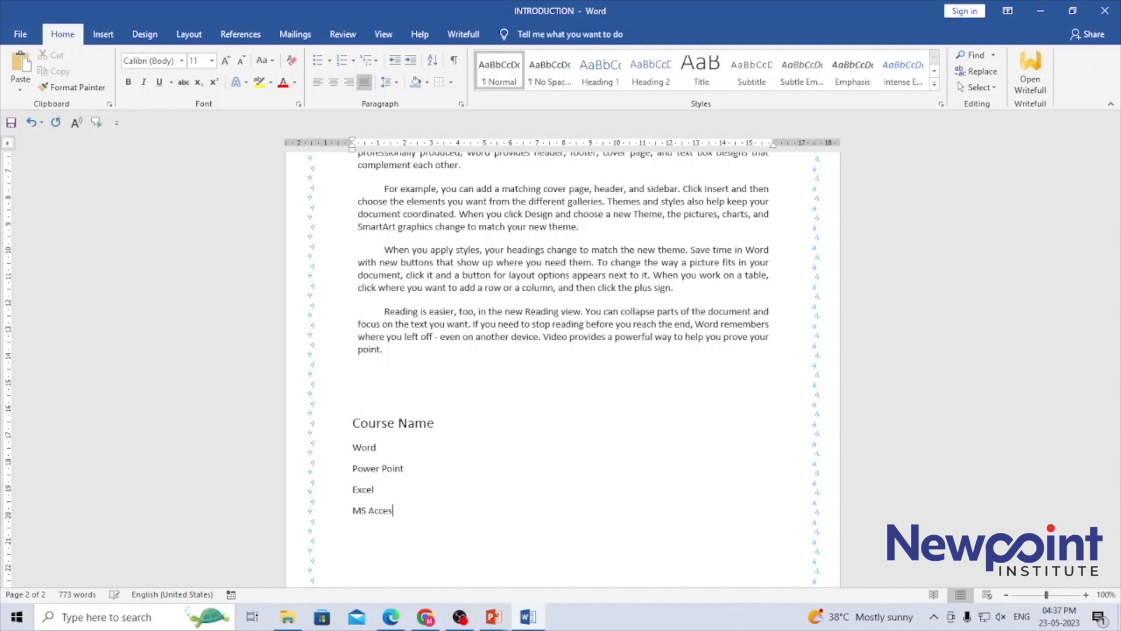
pyautogui.write('s')
pyautogui.press('Return')
pyautogui.write('MS Outlook')
pyautogui.press('Return')
pyautogui.write('Internet')
# Step: Add the lines Topic1, Topic2 and Topic3 below Word in the course list, leaving no blank line after them
pyautogui.press('Return')
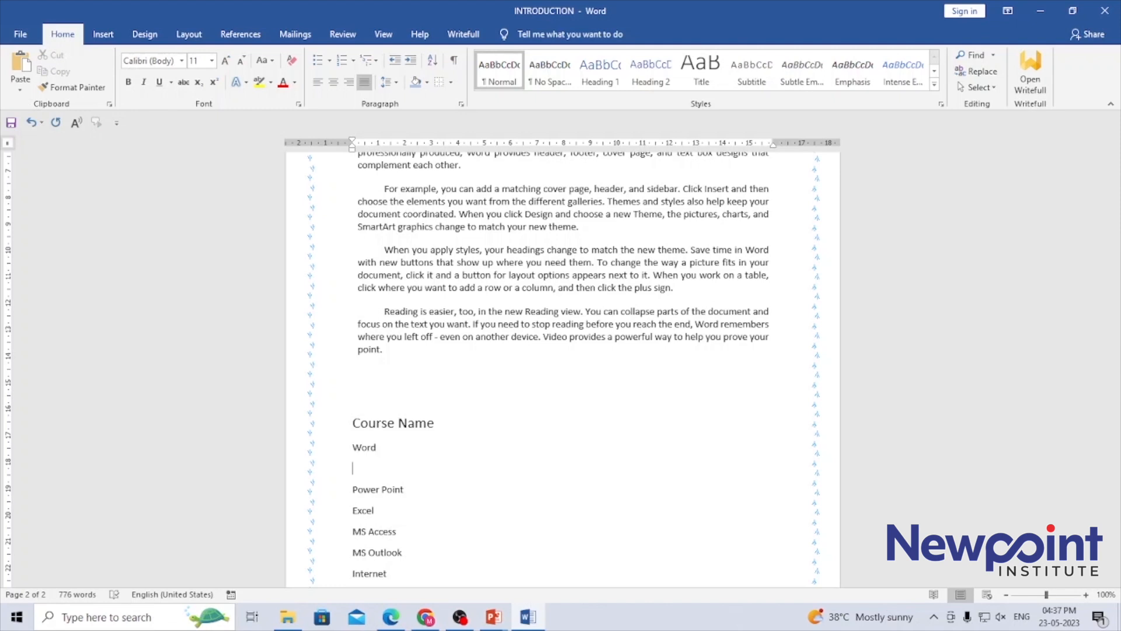
pyautogui.write('topic1')
pyautogui.press('Return')
pyautogui.write('t')
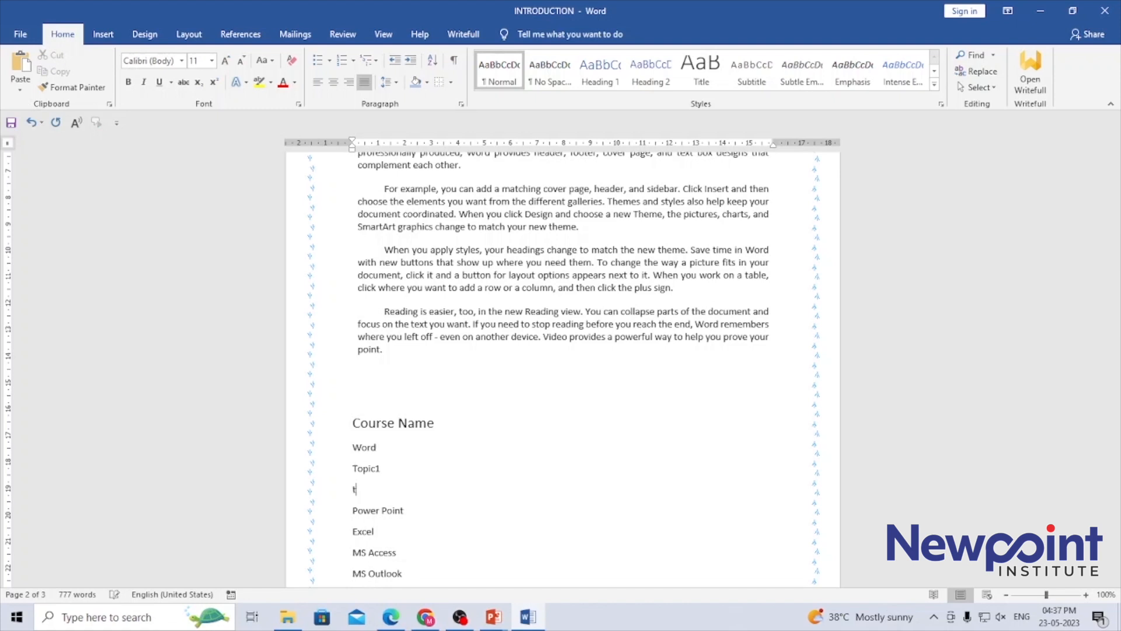
pyautogui.write('opic2')
pyautogui.press('Return')
pyautogui.write('t')
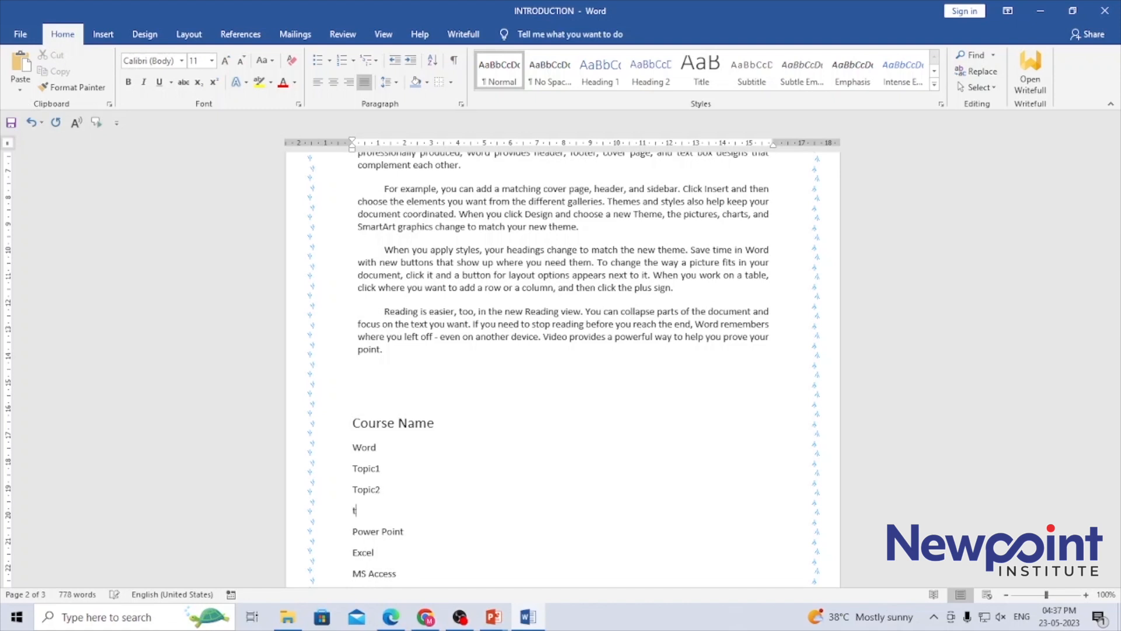
pyautogui.write('opic3')
pyautogui.press('Return')
pyautogui.press('Delete')
# Step: Copy Word's Topic1, Topic2 and Topic3 lines and paste them below Power Point
pyautogui.press('End')
pyautogui.press('Return')
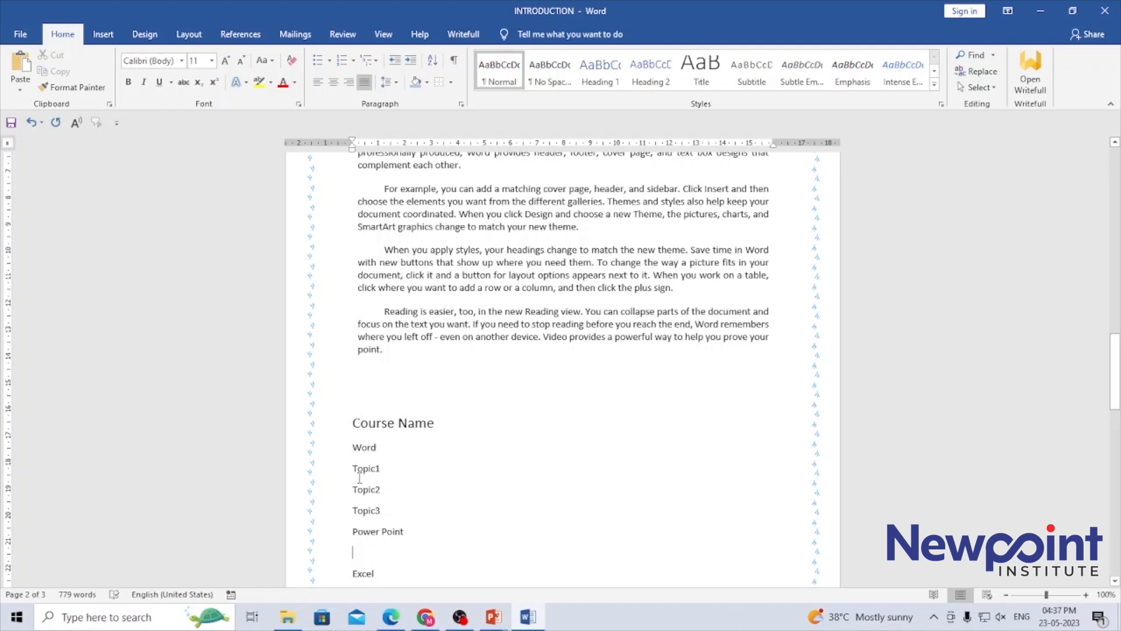
pyautogui.moveTo(353, 466); pyautogui.dragTo(373, 510)
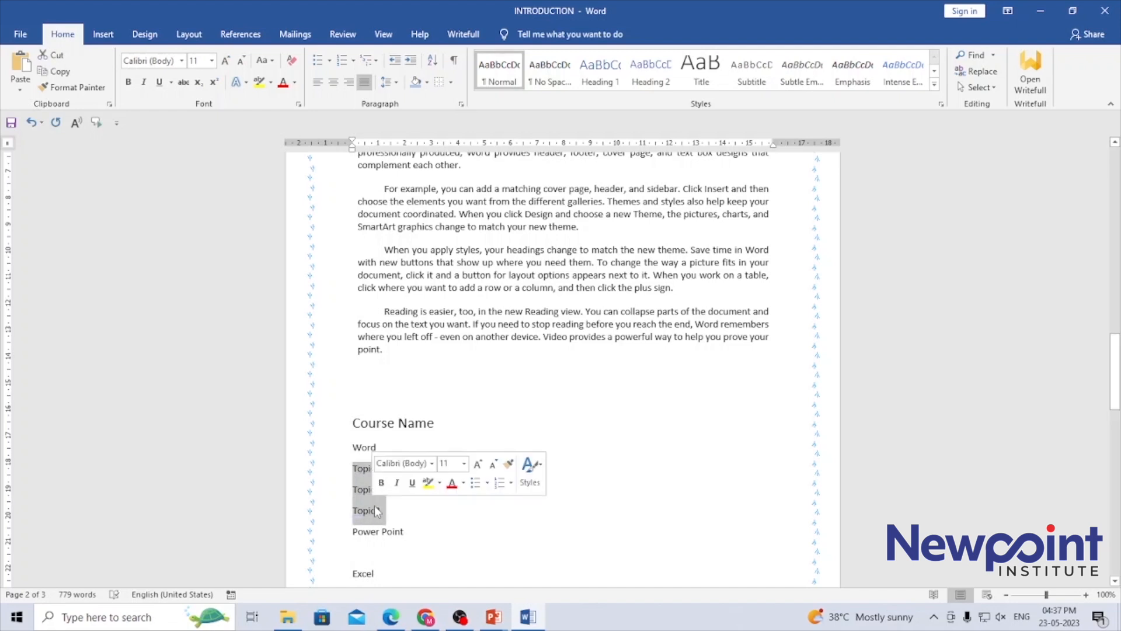
pyautogui.click(378, 533)
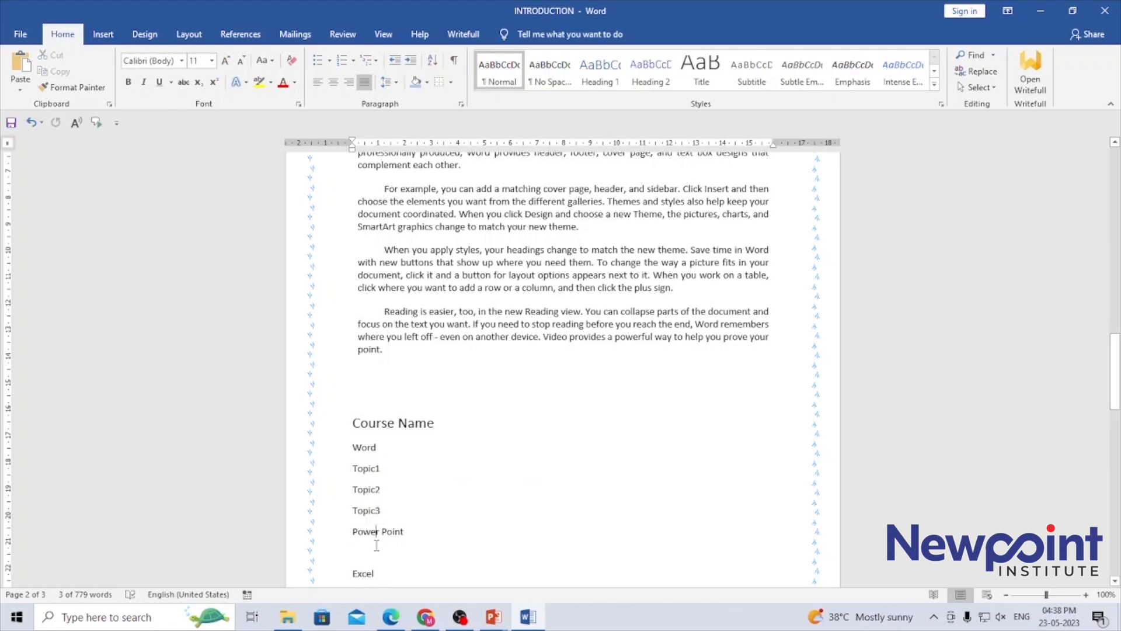
pyautogui.click(415, 532)
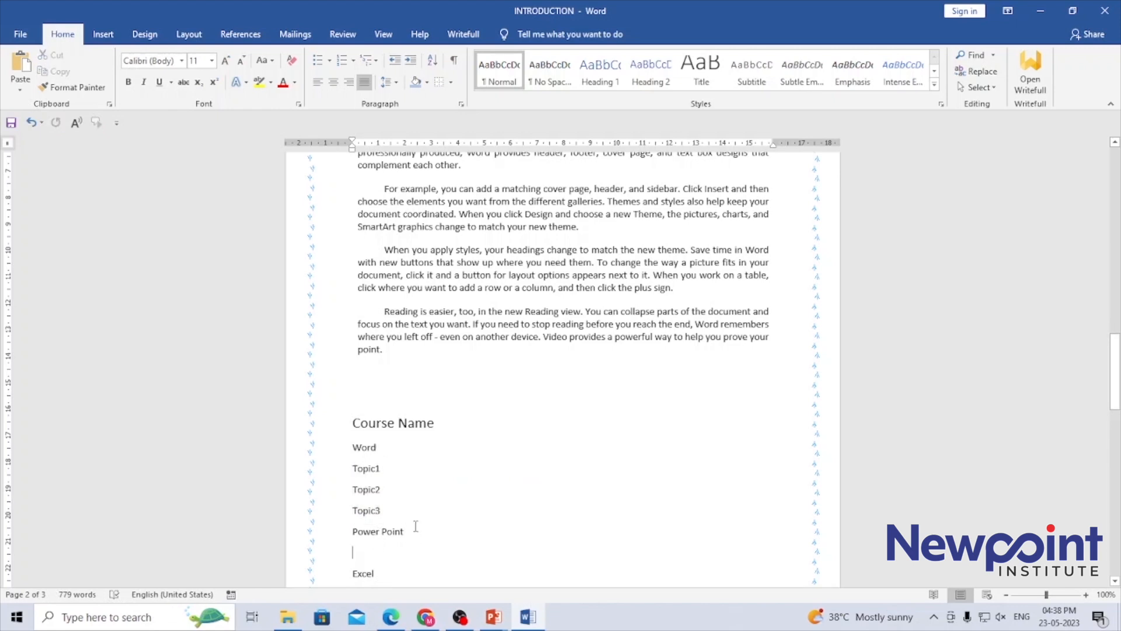
pyautogui.press('Return')
pyautogui.write('Topic1 Topic2 Topic3')
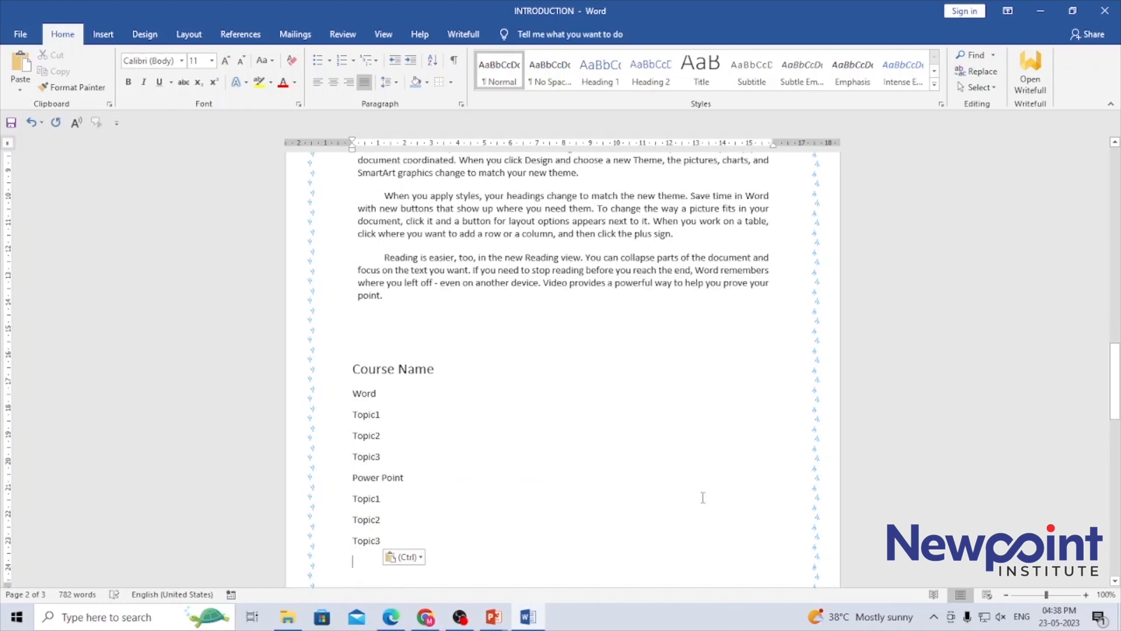
# Step: Paste the Topic1 to Topic3 lines twice in a row below Excel
pyautogui.moveTo(1115, 416); pyautogui.dragTo(1114, 461)
pyautogui.click(429, 470)
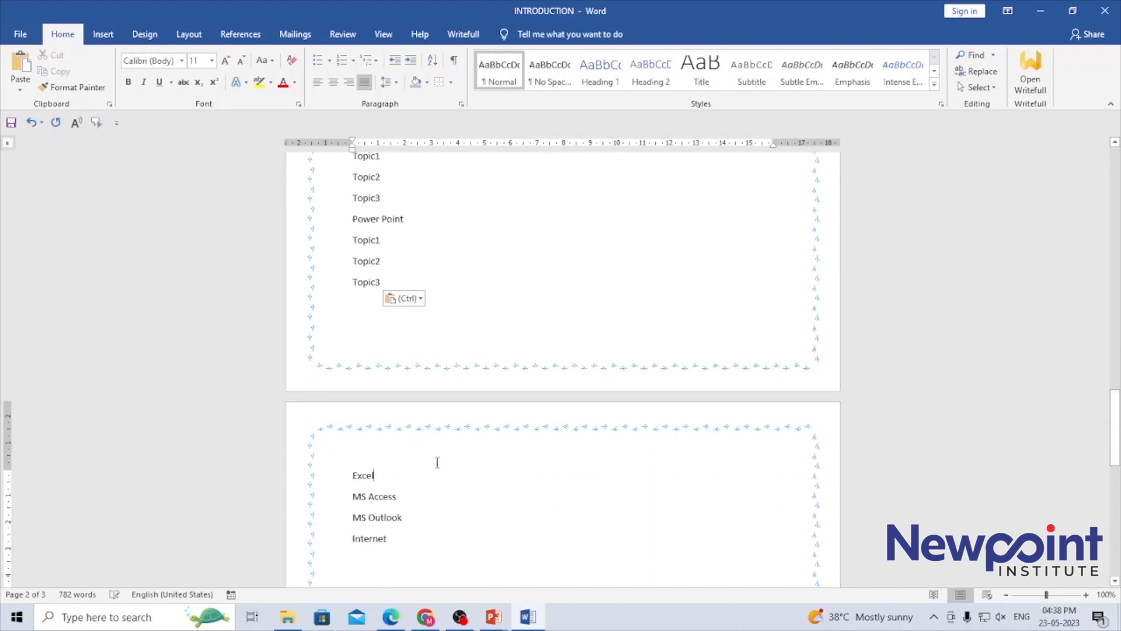
pyautogui.press('Return')
pyautogui.write('Topic1 Topic2 Topic3')
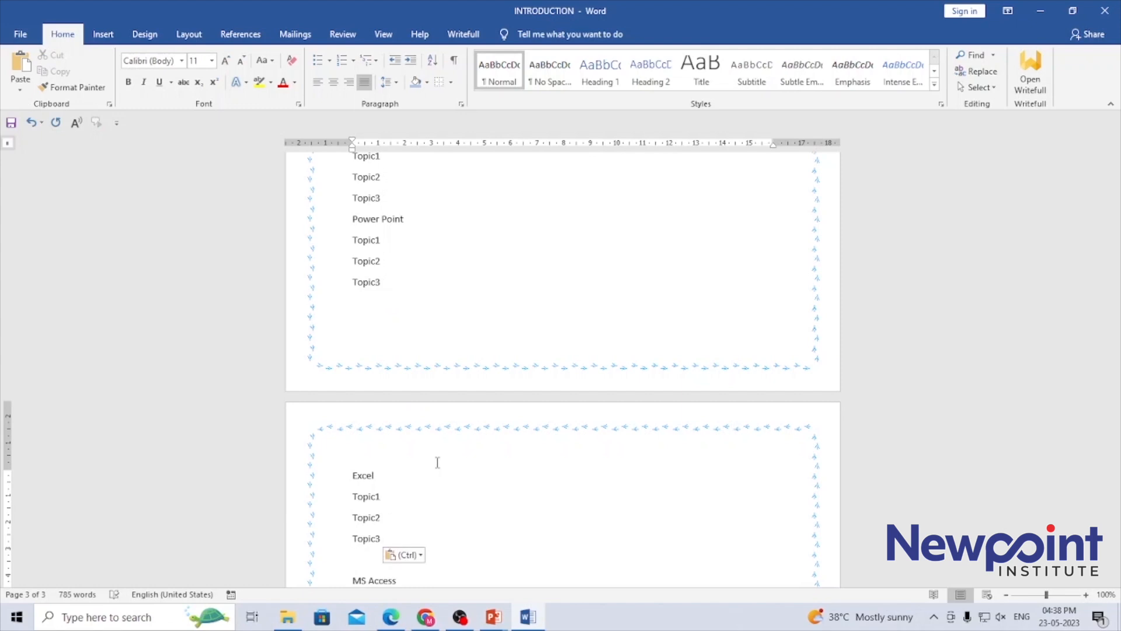
pyautogui.write('Topic1 Topic2 Topic3')
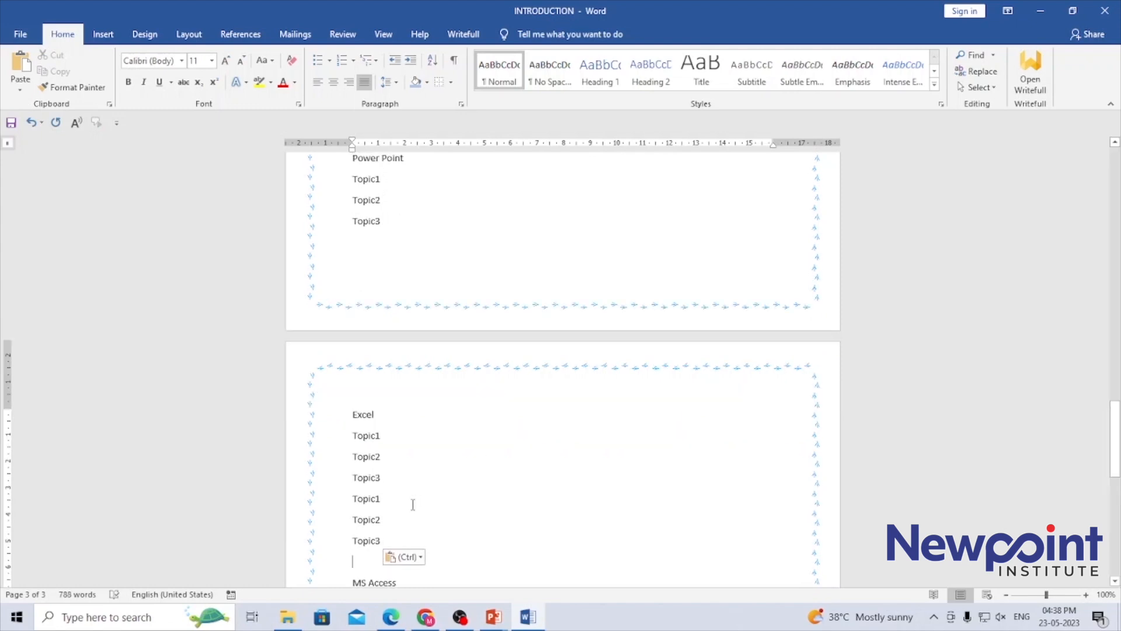
# Step: Renumber the second set of pasted lines under Excel as Topic4, Topic5 and Topic6
pyautogui.click(382, 498)
pyautogui.press('BackSpace')
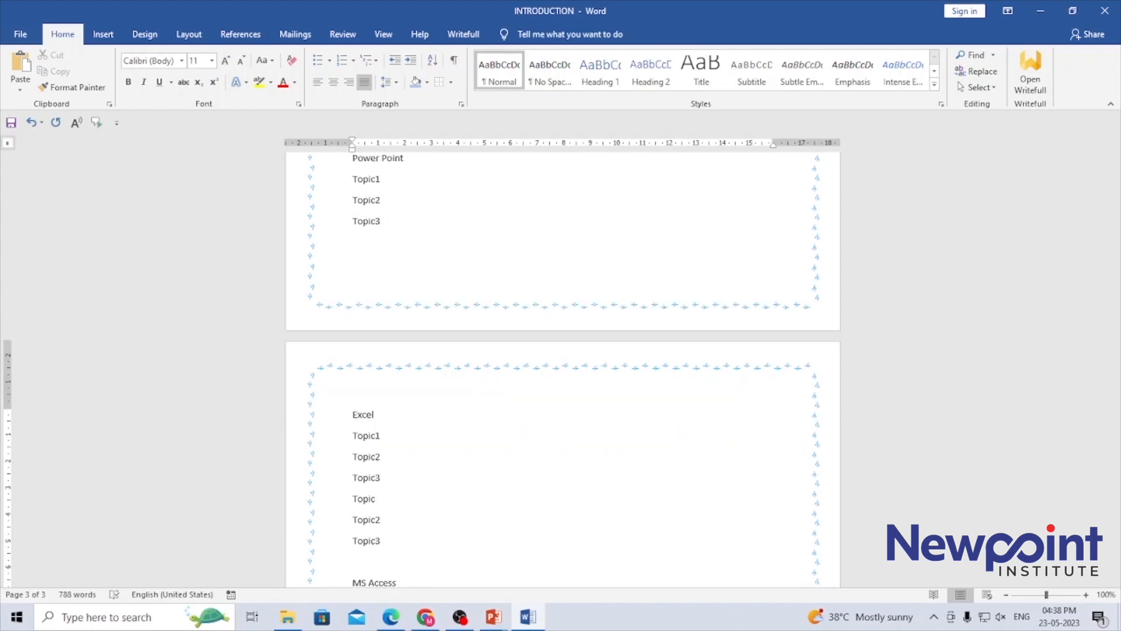
pyautogui.press('BackSpace')
pyautogui.write('5')
pyautogui.press('BackSpace')
pyautogui.write('6')
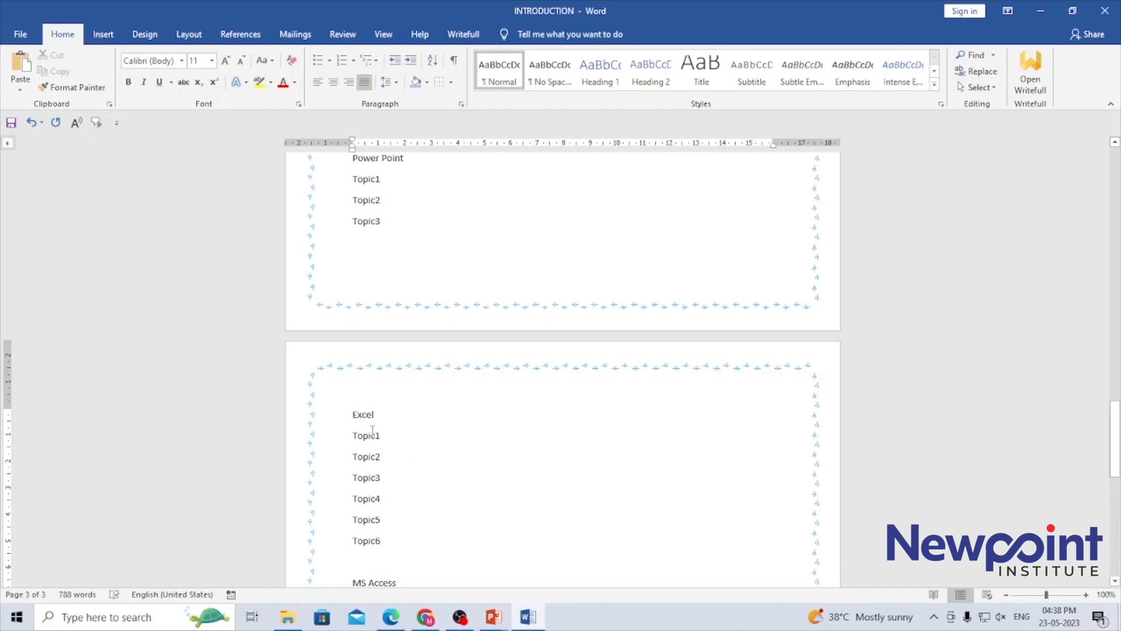
# Step: Copy Excel's Topic1 to Topic6 lines and paste them below MS Access
pyautogui.moveTo(353, 435); pyautogui.dragTo(387, 533)
pyautogui.hotkey('ctrl', 'c')
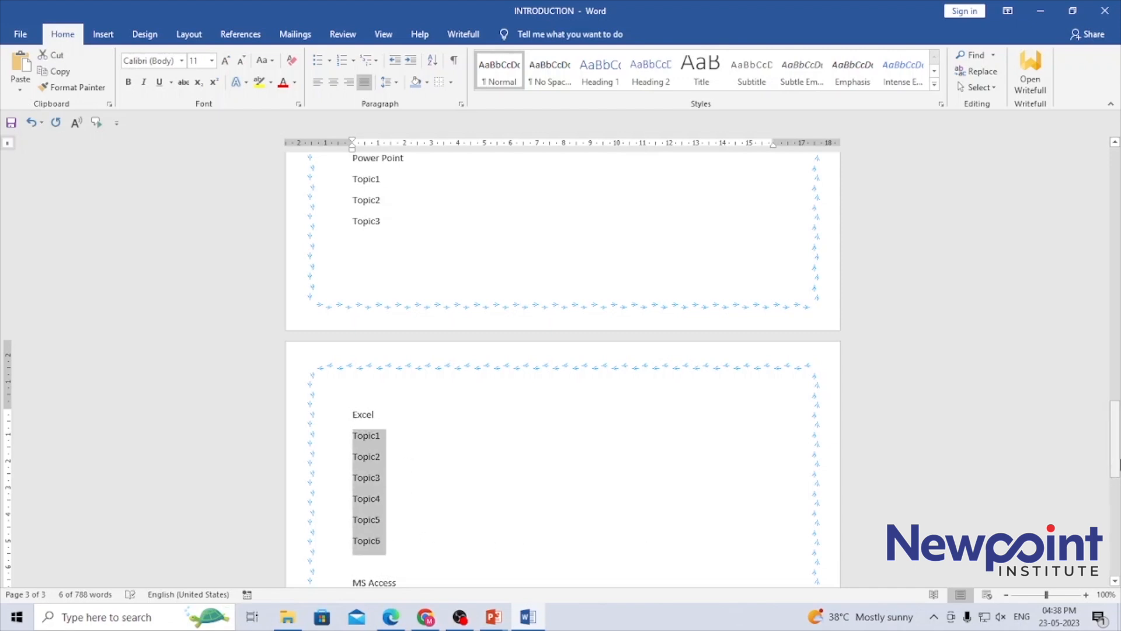
pyautogui.moveTo(1120, 466); pyautogui.dragTo(1120, 511)
pyautogui.click(490, 329)
pyautogui.press('Return')
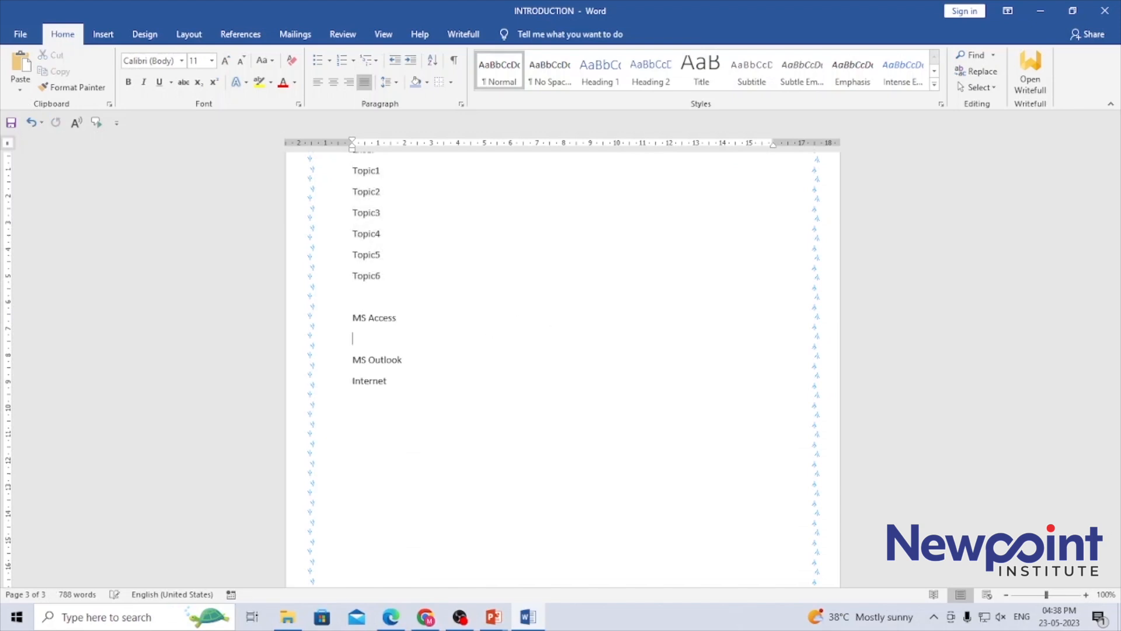
pyautogui.hotkey('ctrl', 'v')
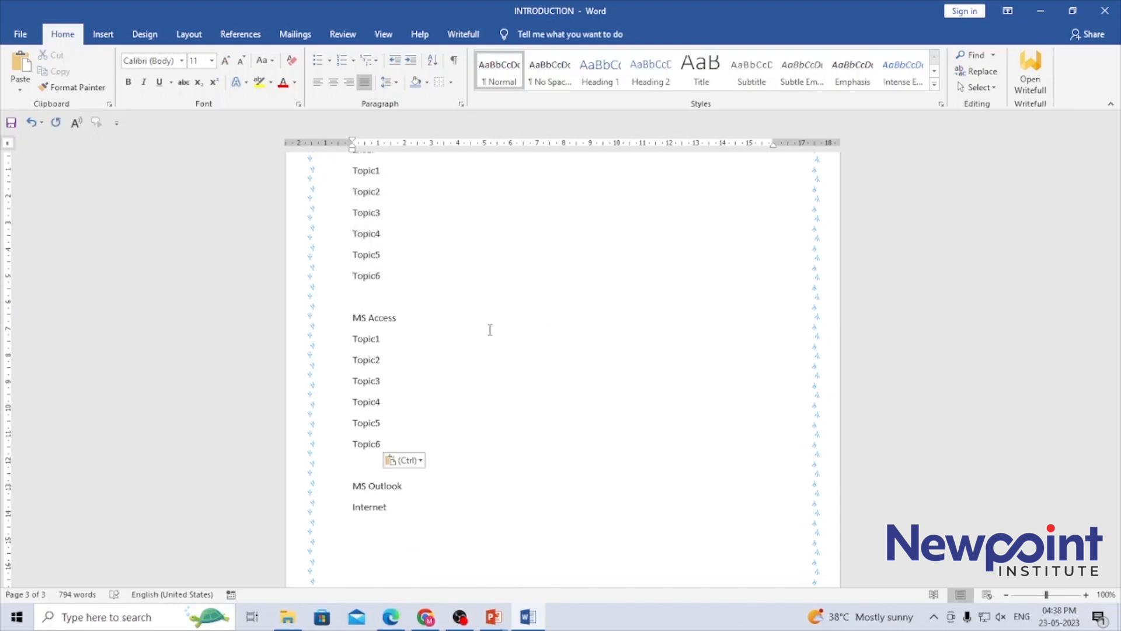
# Step: Paste the copied topic lines below MS Outlook and delete Topic4 to Topic6 from that set
pyautogui.click(417, 475)
pyautogui.press('Return')
pyautogui.hotkey('ctrl', 'v')
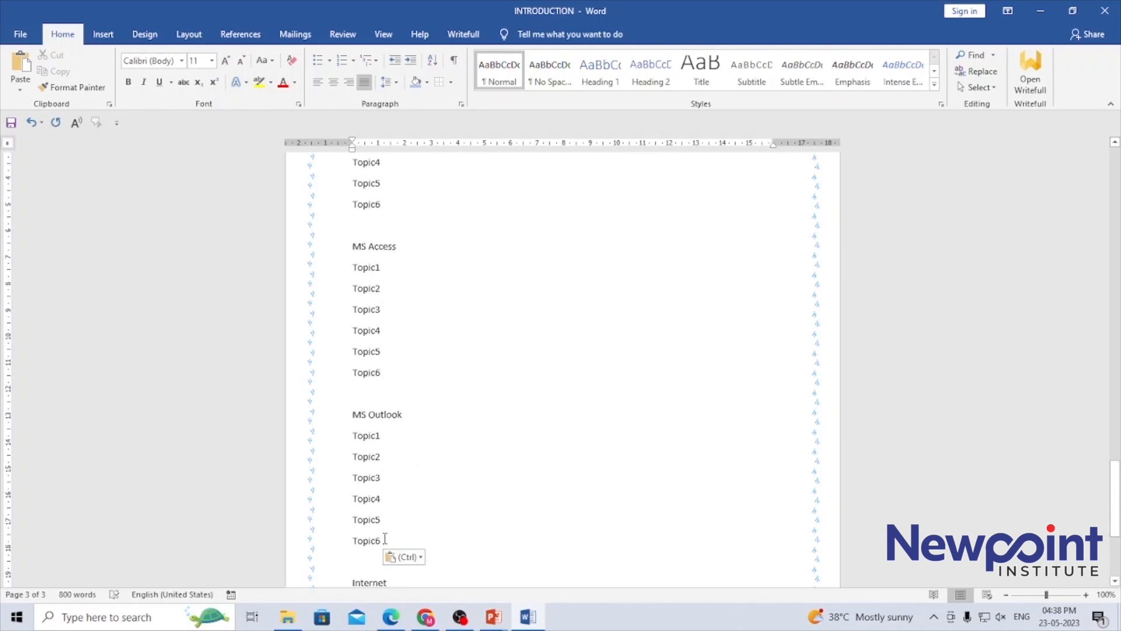
pyautogui.moveTo(386, 542); pyautogui.dragTo(356, 506)
pyautogui.press('Delete')
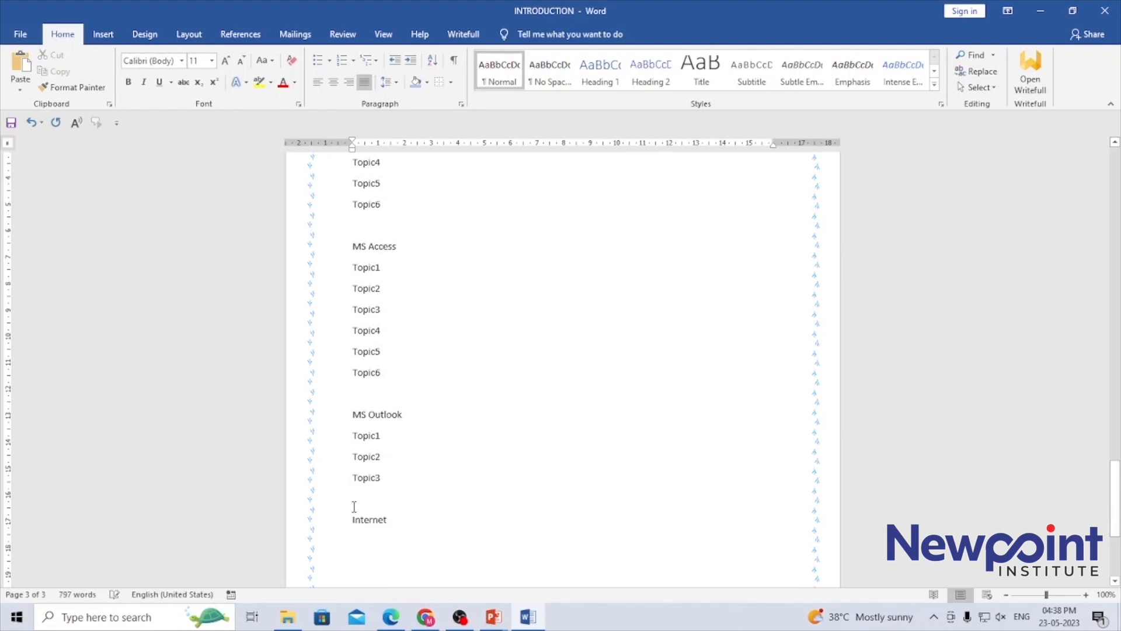
# Step: Remove the blank line above Internet and copy MS Outlook's Topic1 to Topic3 lines below Internet
pyautogui.press('Delete')
pyautogui.moveTo(386, 477); pyautogui.dragTo(353, 435)
pyautogui.hotkey('ctrl', 'c')
pyautogui.click(363, 525)
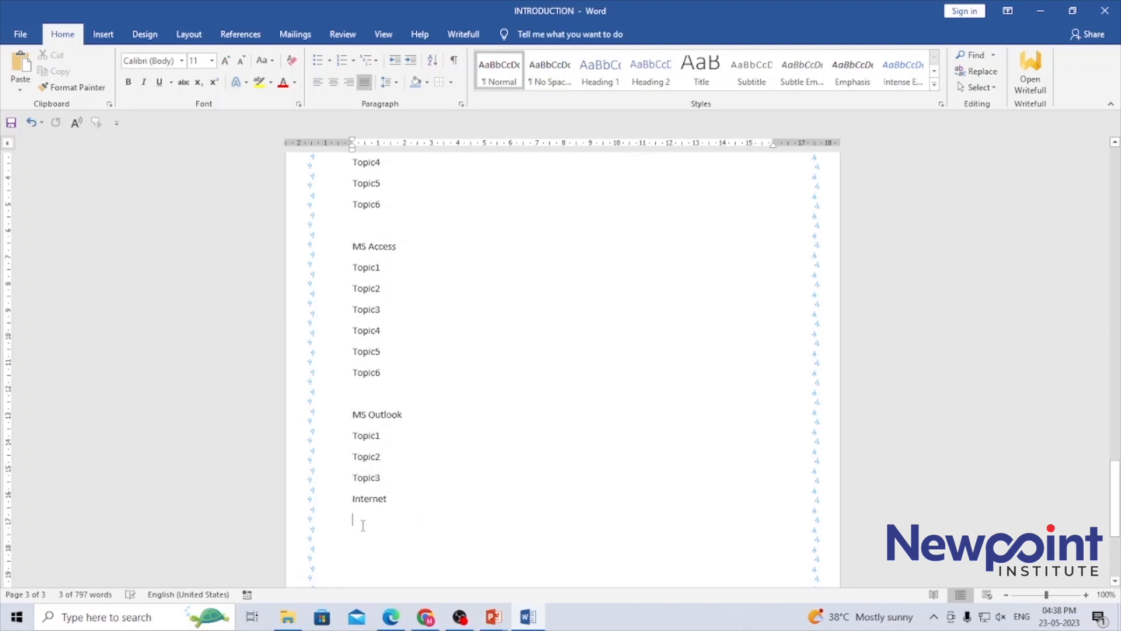
pyautogui.hotkey('ctrl', 'v')
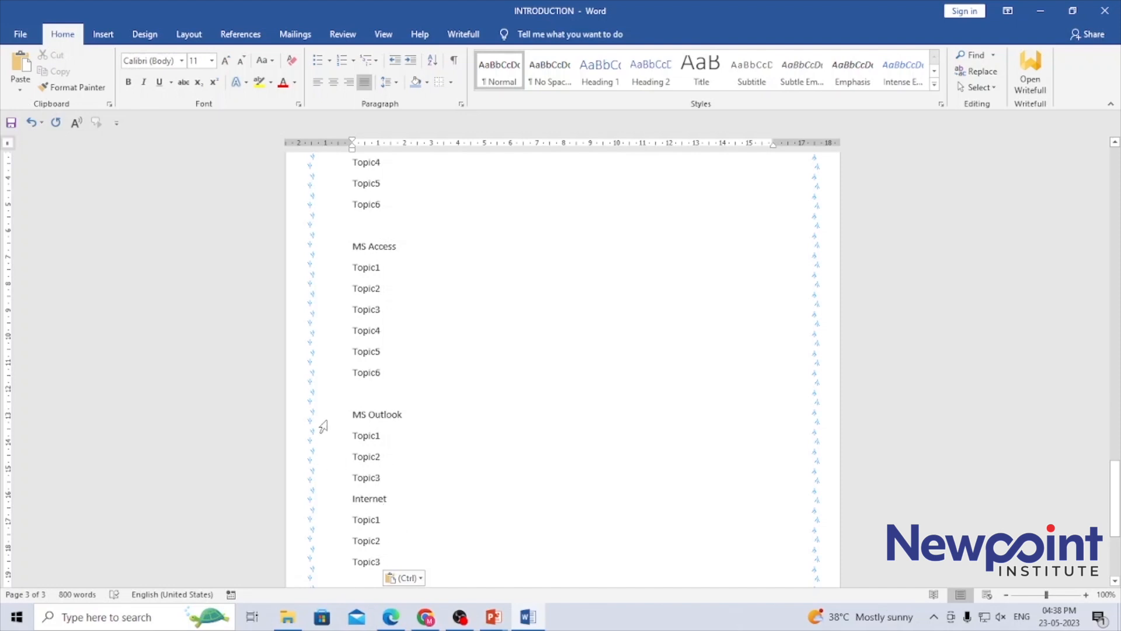
# Step: Bold all six course headings together: Word, Power Point, Excel, MS Access, MS Outlook and Internet
pyautogui.moveTo(1117, 502); pyautogui.dragTo(1117, 406)
pyautogui.moveTo(384, 317); pyautogui.dragTo(351, 319)
pyautogui.moveTo(410, 400); pyautogui.dragTo(353, 403)
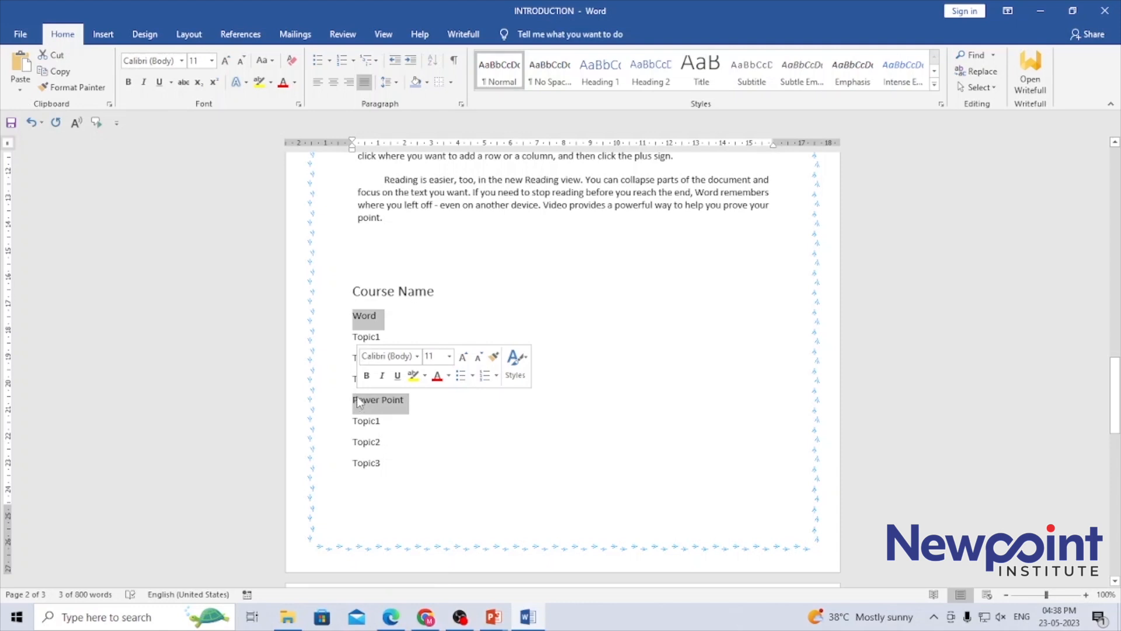
pyautogui.moveTo(1115, 399); pyautogui.dragTo(1116, 482)
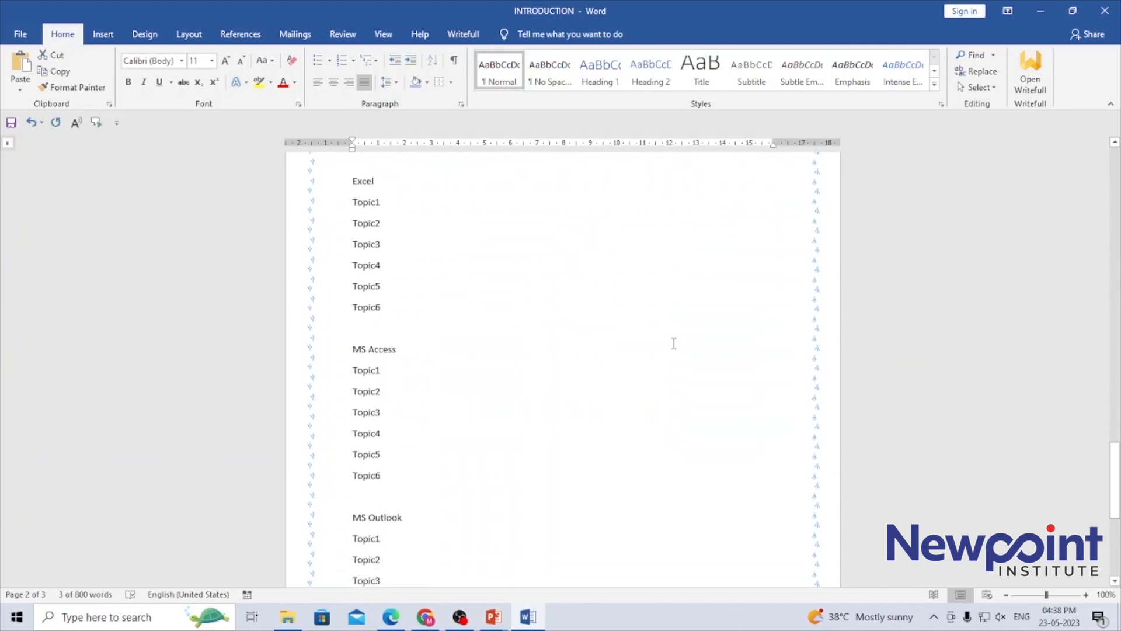
pyautogui.click(336, 182)
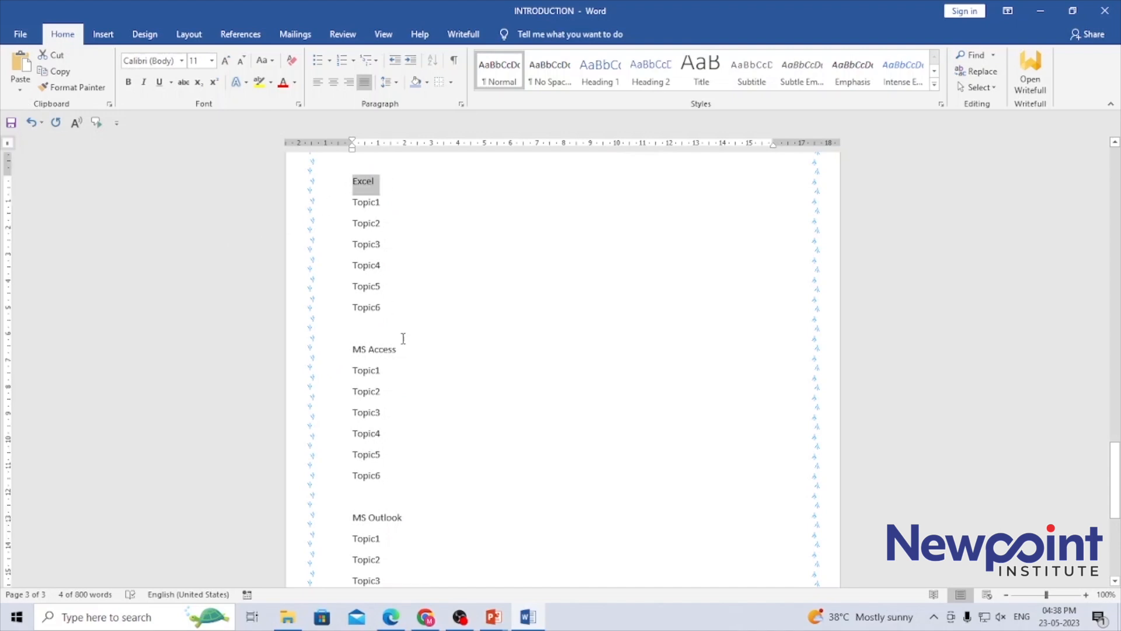
pyautogui.moveTo(403, 350); pyautogui.dragTo(352, 350)
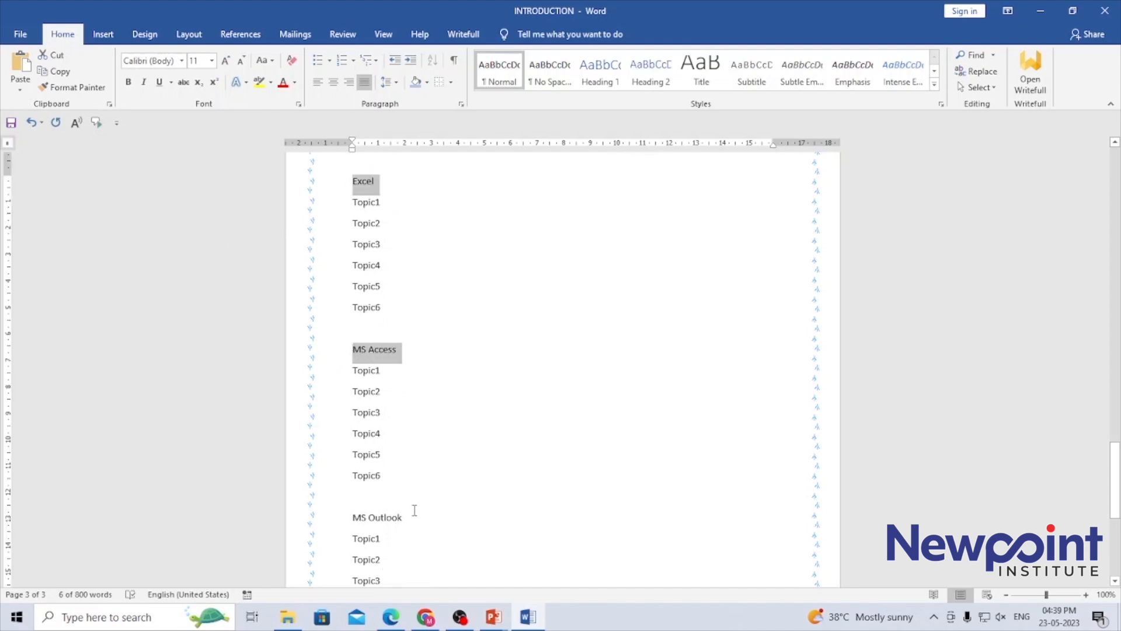
pyautogui.moveTo(408, 517); pyautogui.dragTo(350, 517)
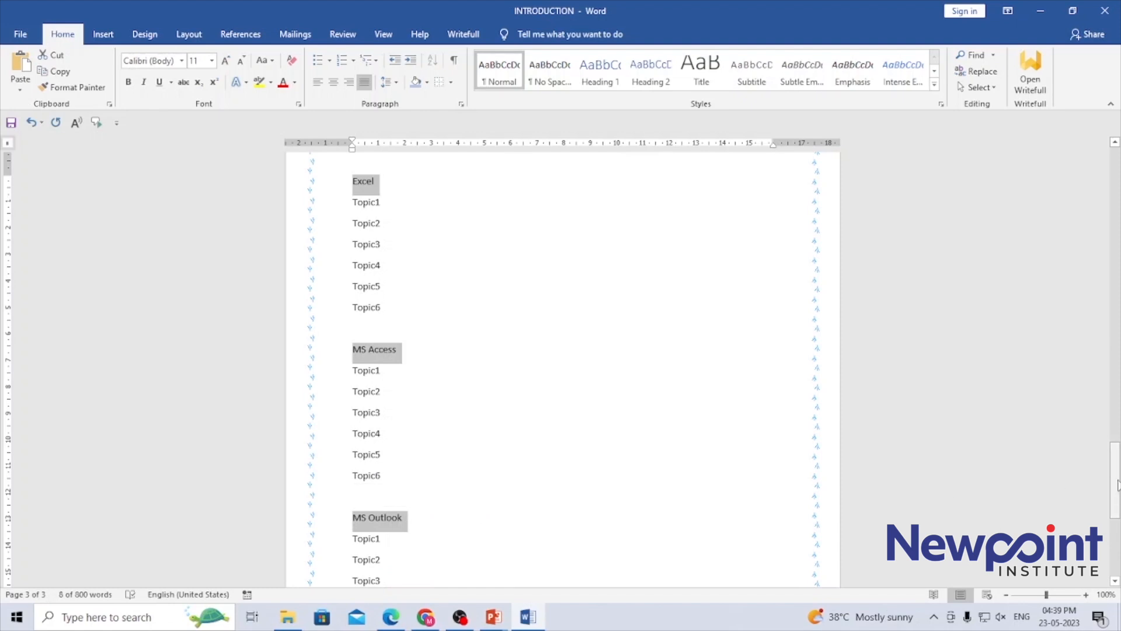
pyautogui.moveTo(1118, 485); pyautogui.dragTo(1118, 524)
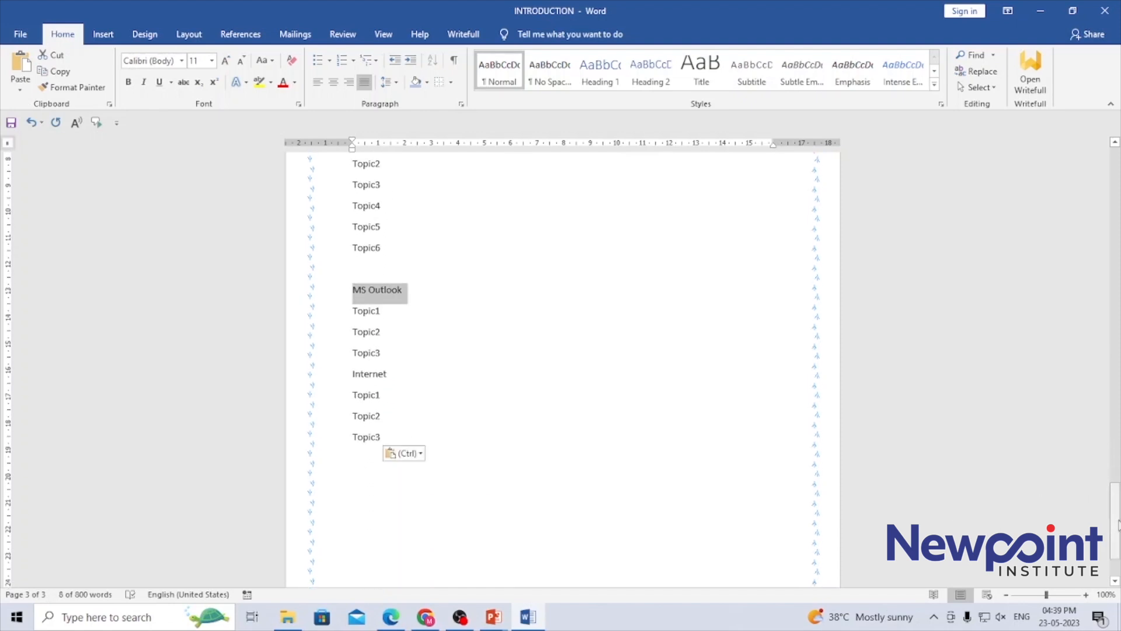
pyautogui.moveTo(393, 375); pyautogui.dragTo(354, 383)
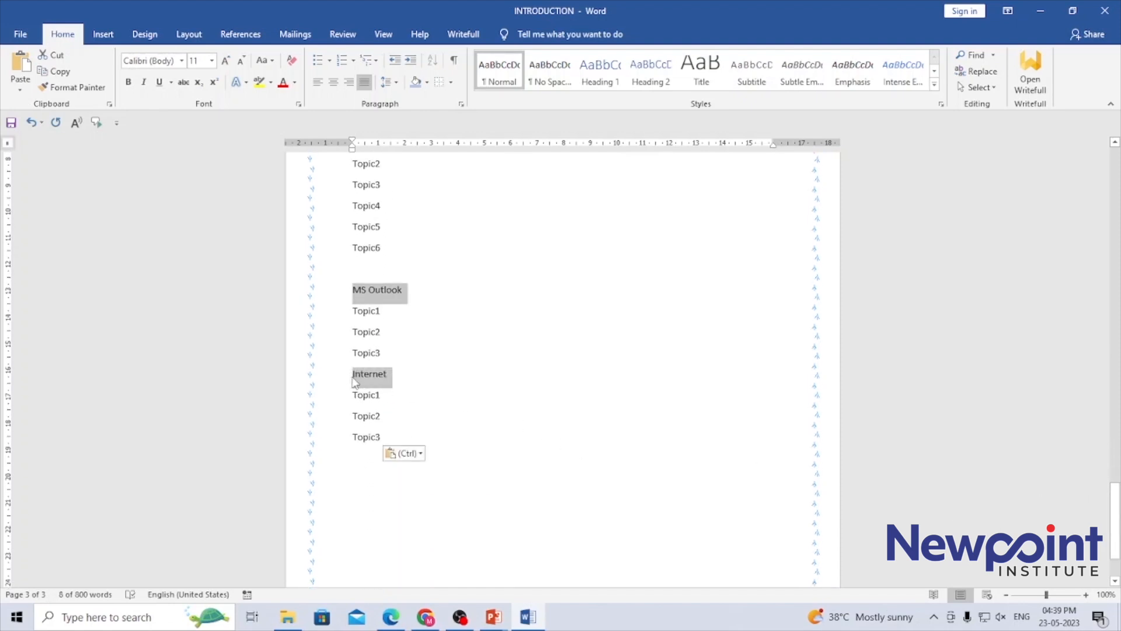
pyautogui.click(128, 83)
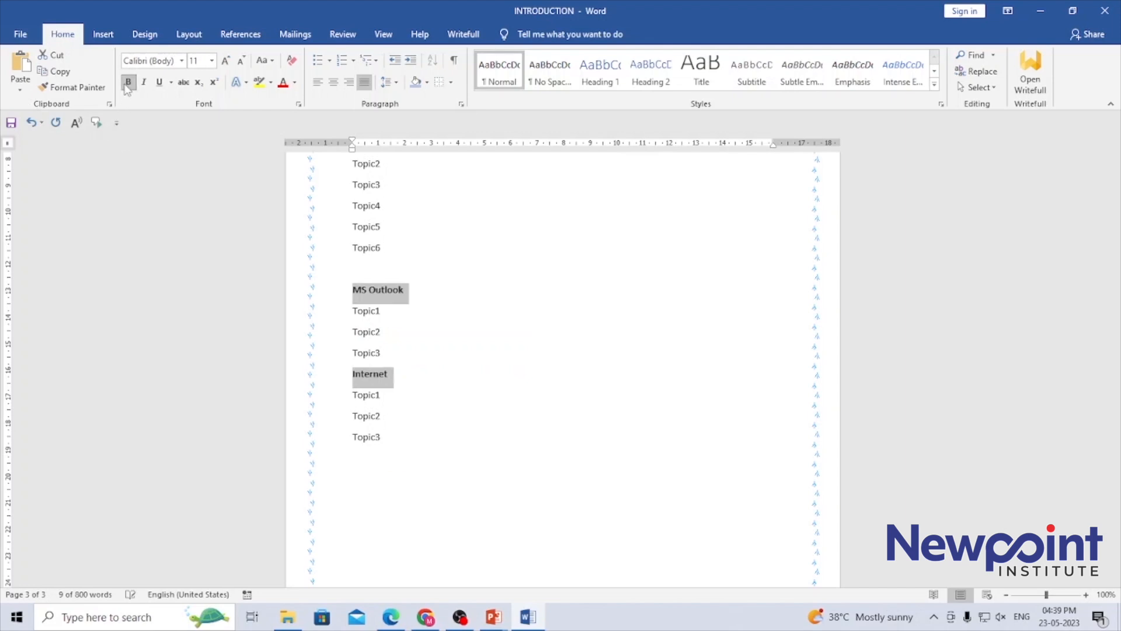
# Step: Format the selected course headings in a dark blue theme colour, size 12 and the Bahnschrift font
pyautogui.click(295, 88)
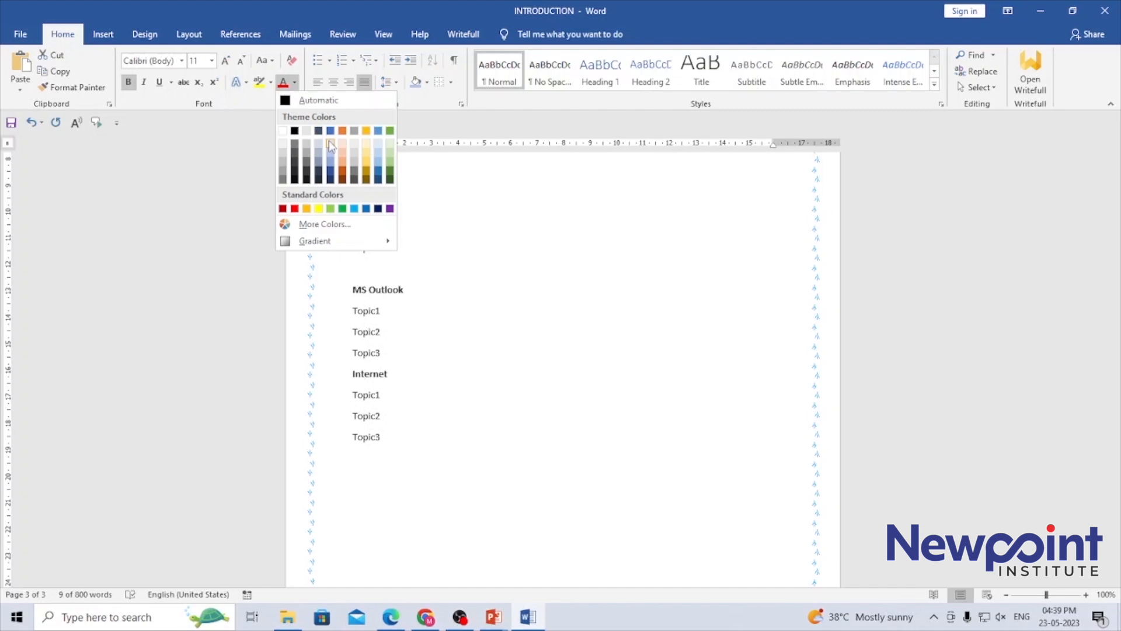
pyautogui.click(331, 174)
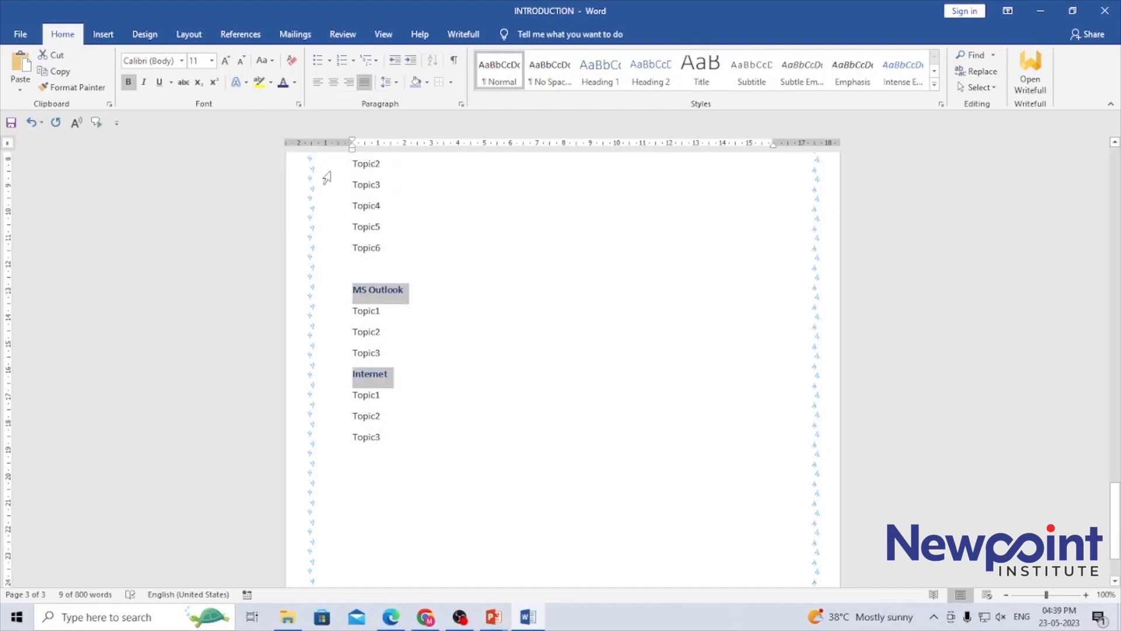
pyautogui.click(227, 60)
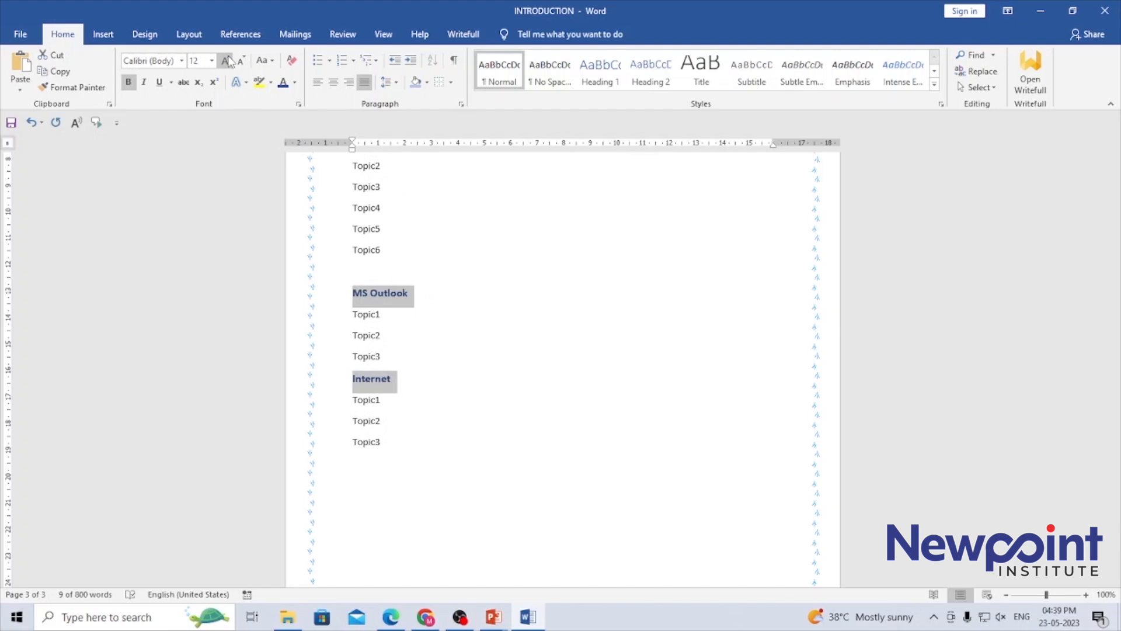
pyautogui.click(181, 61)
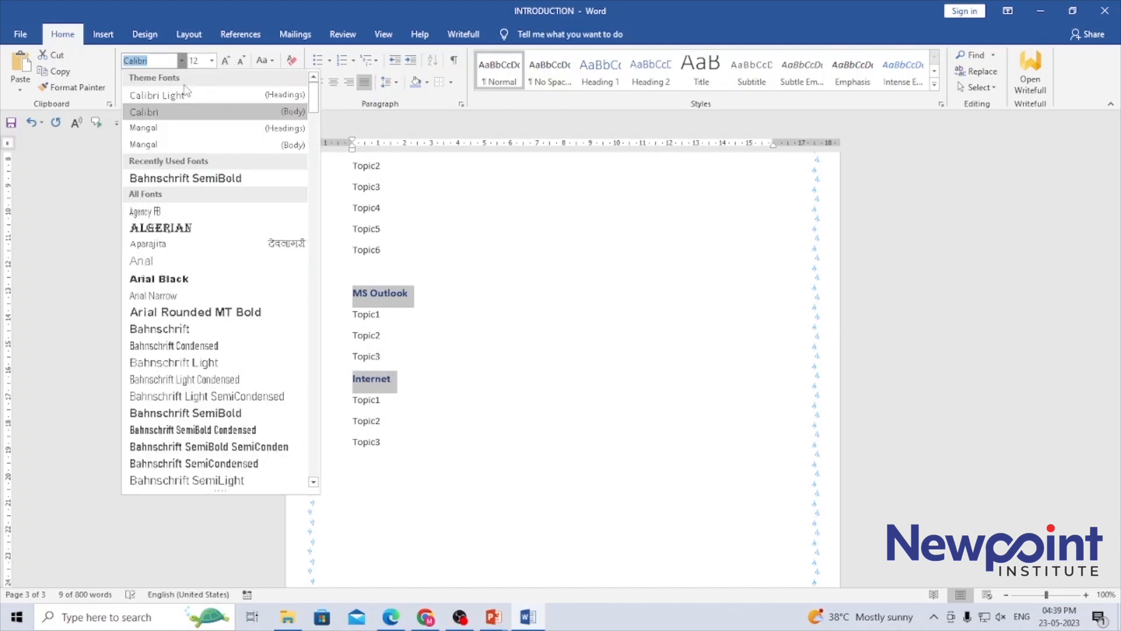
pyautogui.click(160, 330)
pyautogui.click(467, 407)
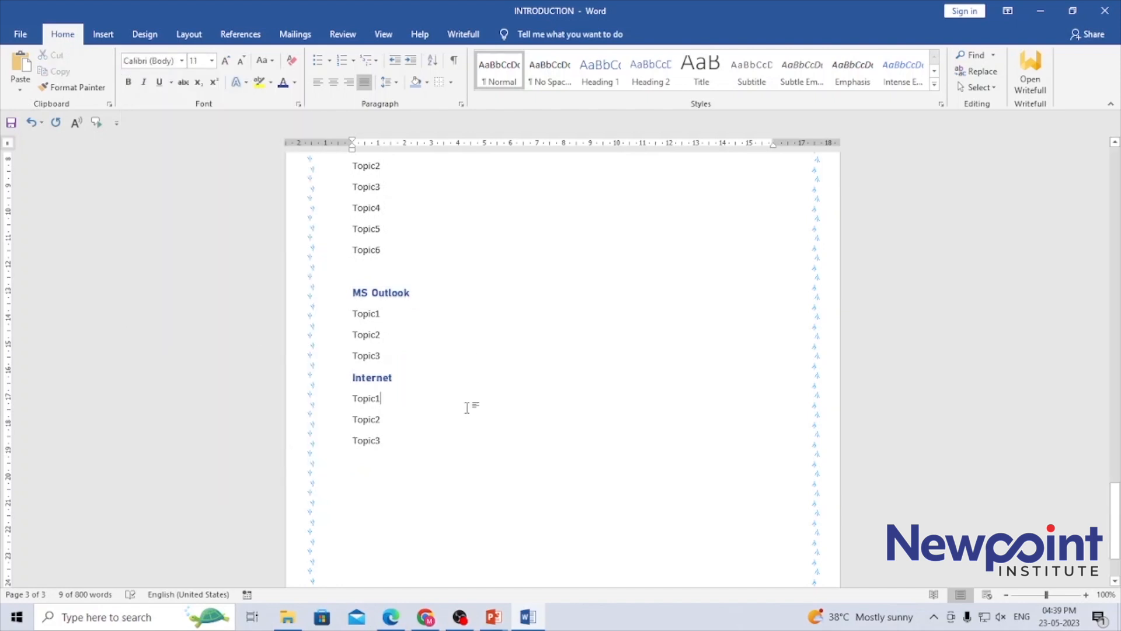
# Step: Delete the blank line above the MS Outlook heading
pyautogui.click(441, 271)
pyautogui.press('Delete')
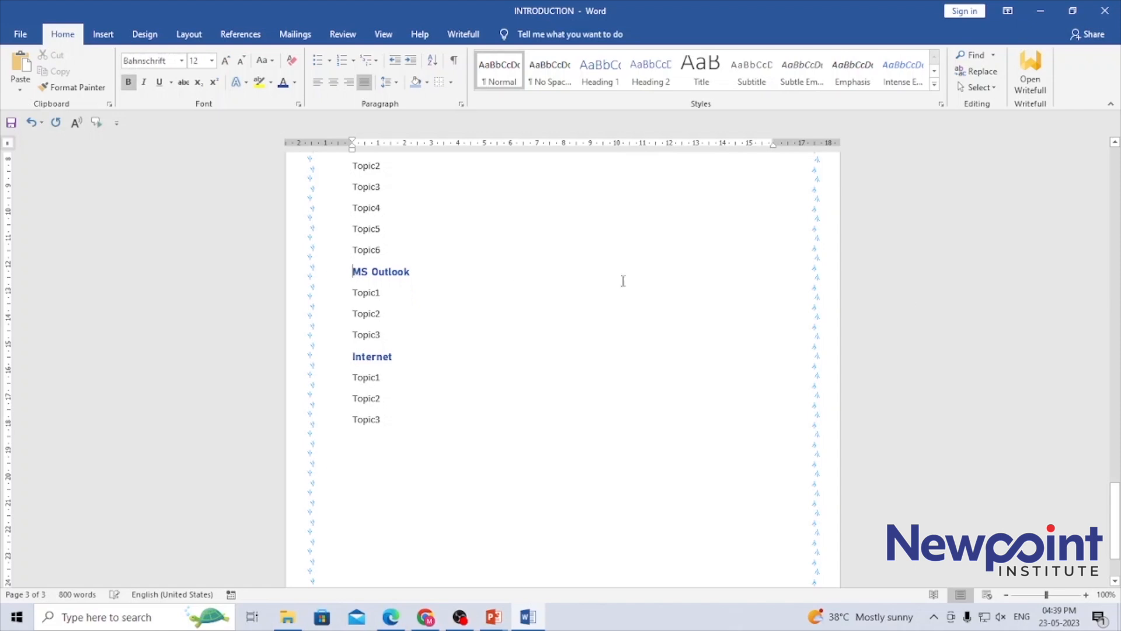
# Step: Apply four-diamond bullets to the whole course list, from the Word heading through Internet's Topic3
pyautogui.moveTo(1119, 516); pyautogui.dragTo(1118, 403)
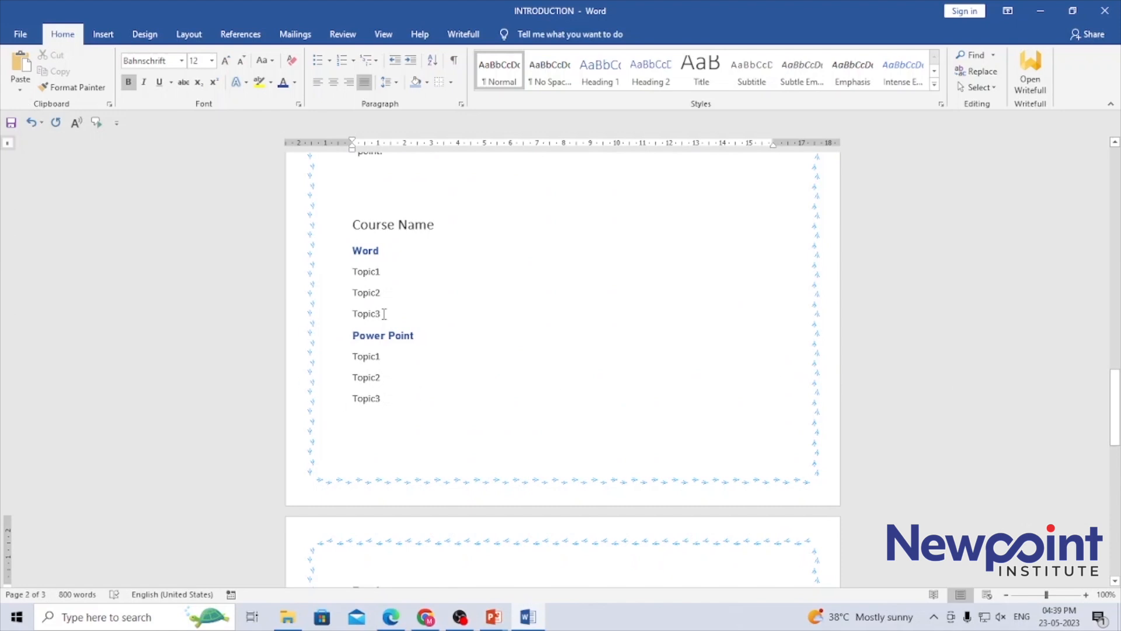
pyautogui.moveTo(384, 314); pyautogui.dragTo(354, 268)
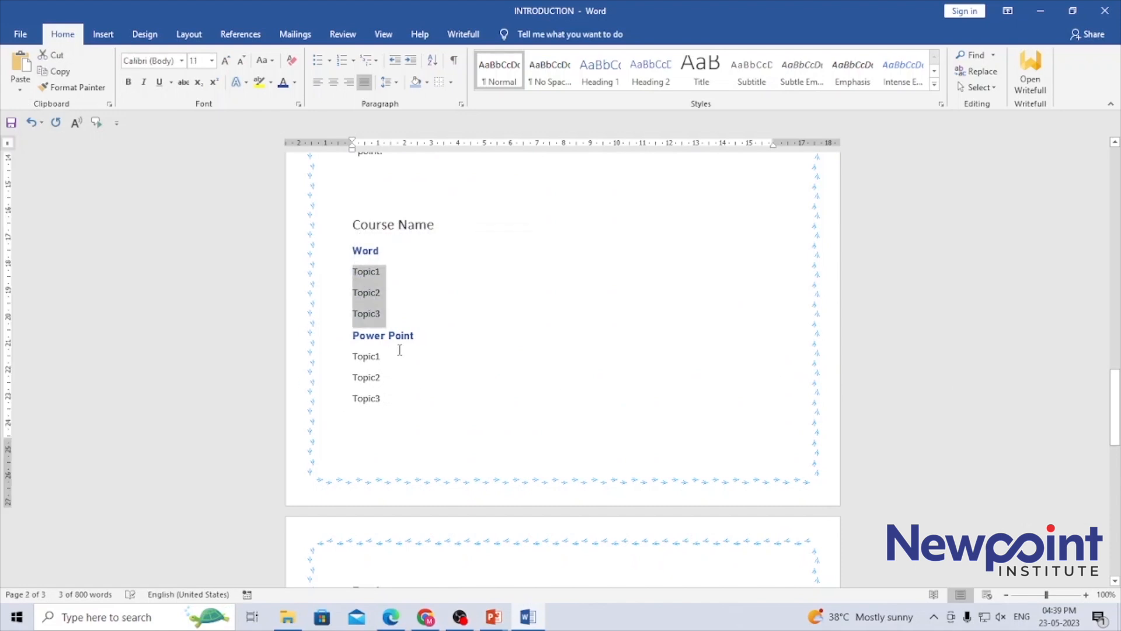
pyautogui.click(362, 251)
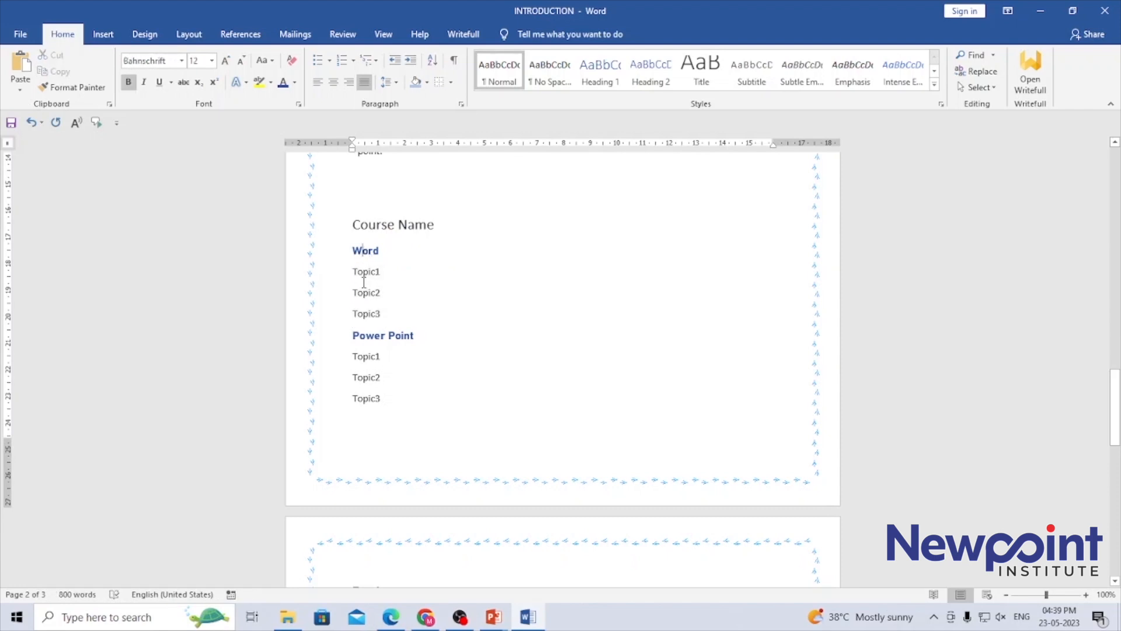
pyautogui.moveTo(353, 250); pyautogui.dragTo(418, 455)
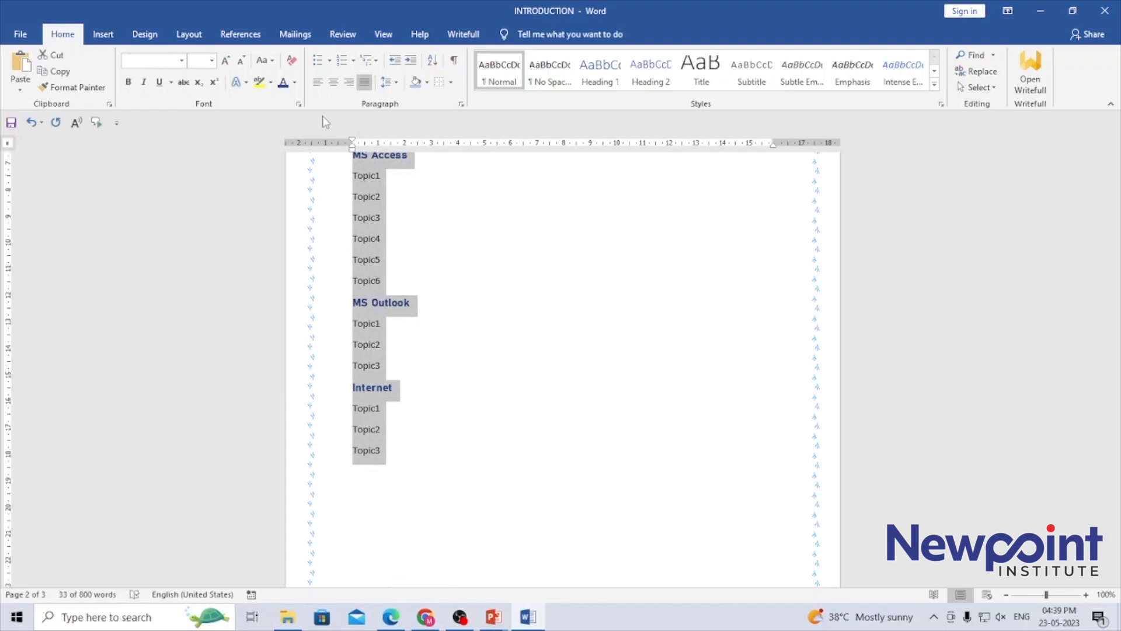
pyautogui.click(330, 61)
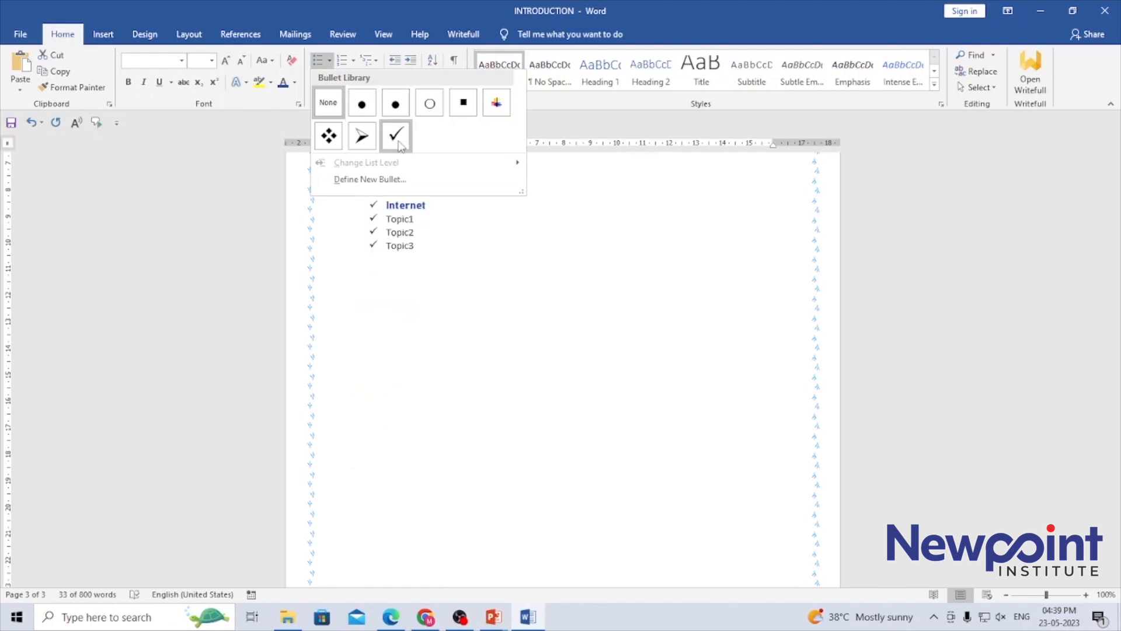
pyautogui.click(328, 136)
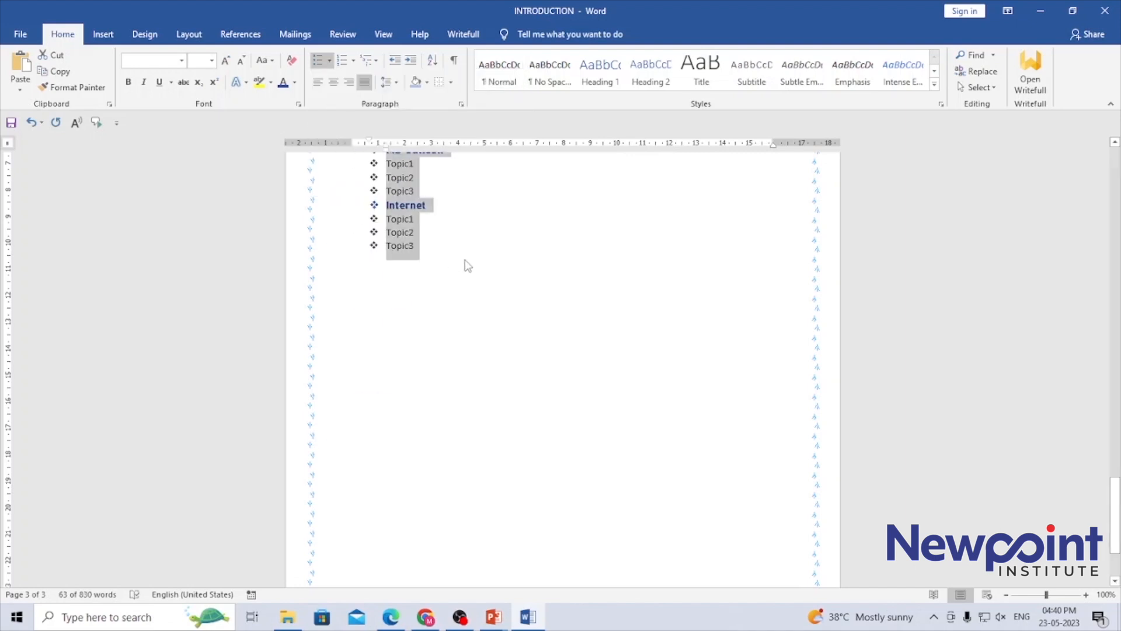
pyautogui.click(434, 261)
# Step: Delete the empty space between Power Point's Topic3 and the Excel heading
pyautogui.moveTo(1116, 496); pyautogui.dragTo(1119, 386)
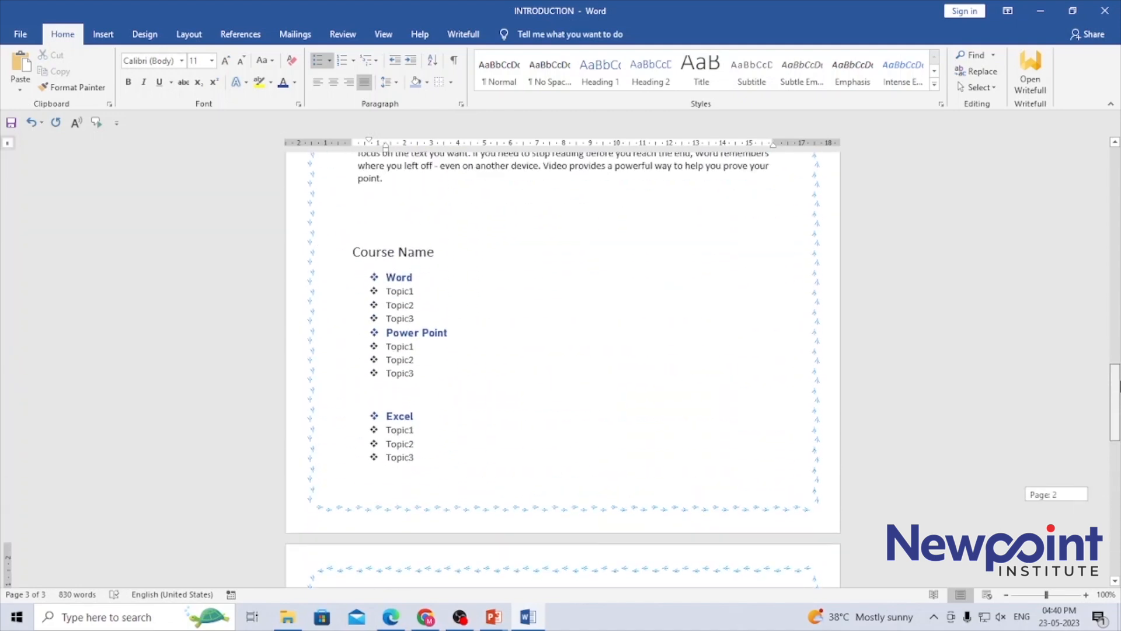
pyautogui.click(521, 401)
pyautogui.press('Delete')
pyautogui.press('Delete')
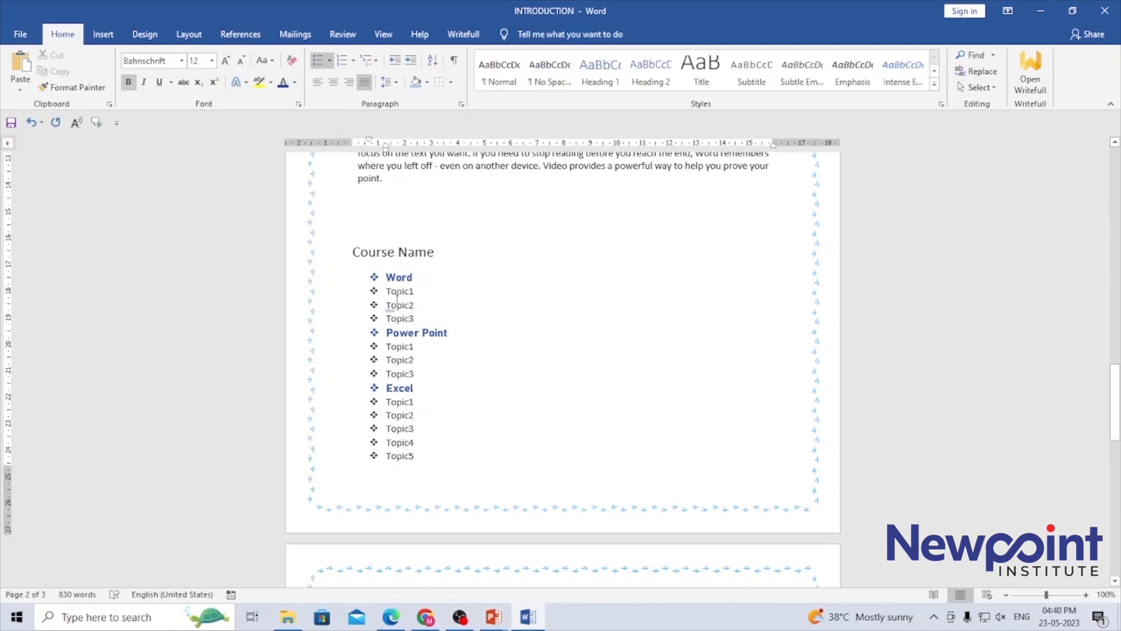
# Step: Indent Word's Topic1 to Topic3 lines one list level and apply 1. 2. 3. numbering to them
pyautogui.moveTo(389, 291); pyautogui.dragTo(441, 324)
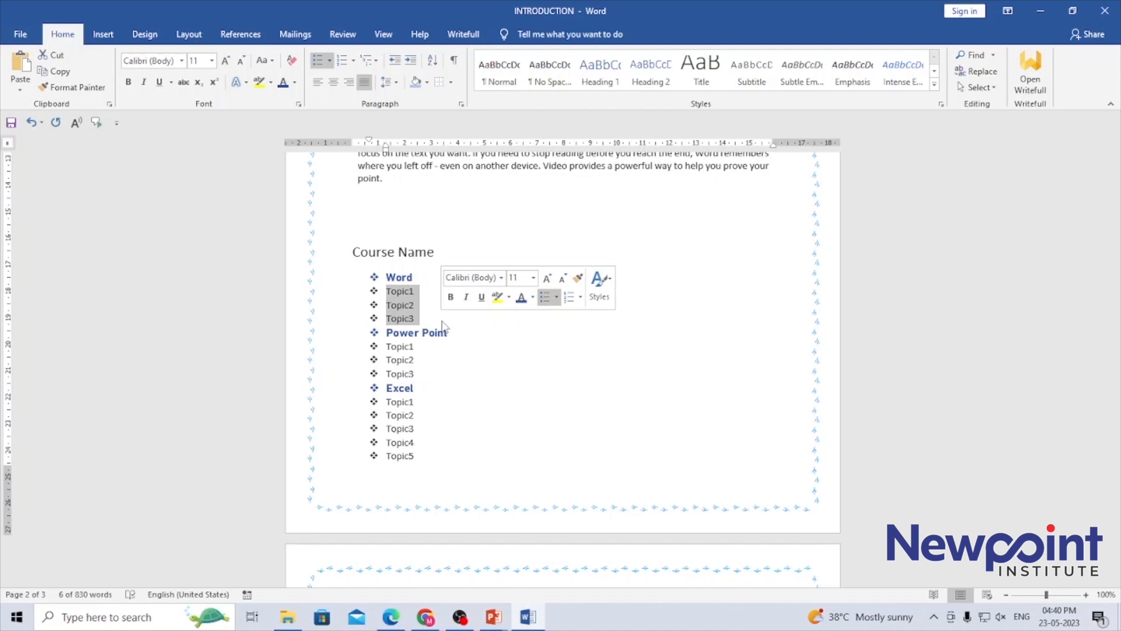
pyautogui.press('Tab')
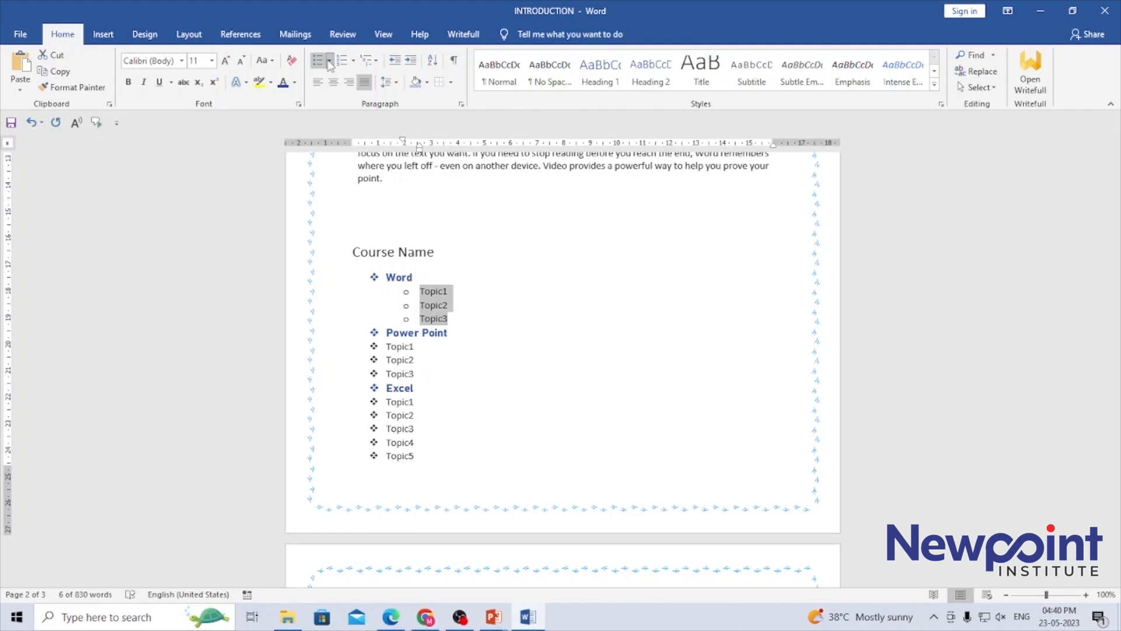
pyautogui.click(353, 61)
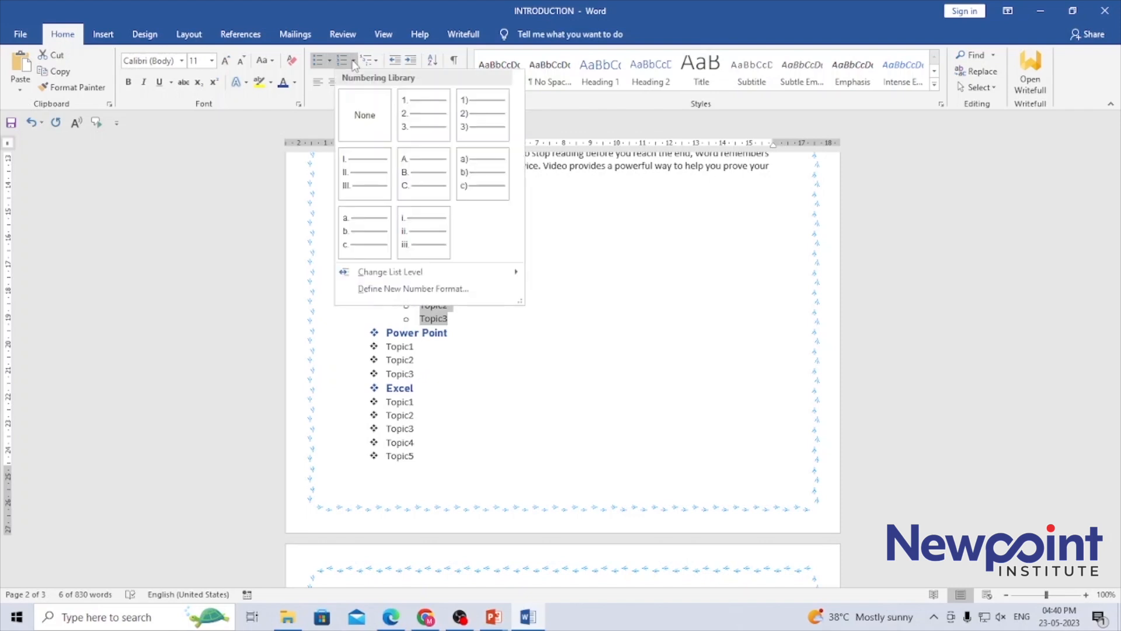
pyautogui.click(424, 115)
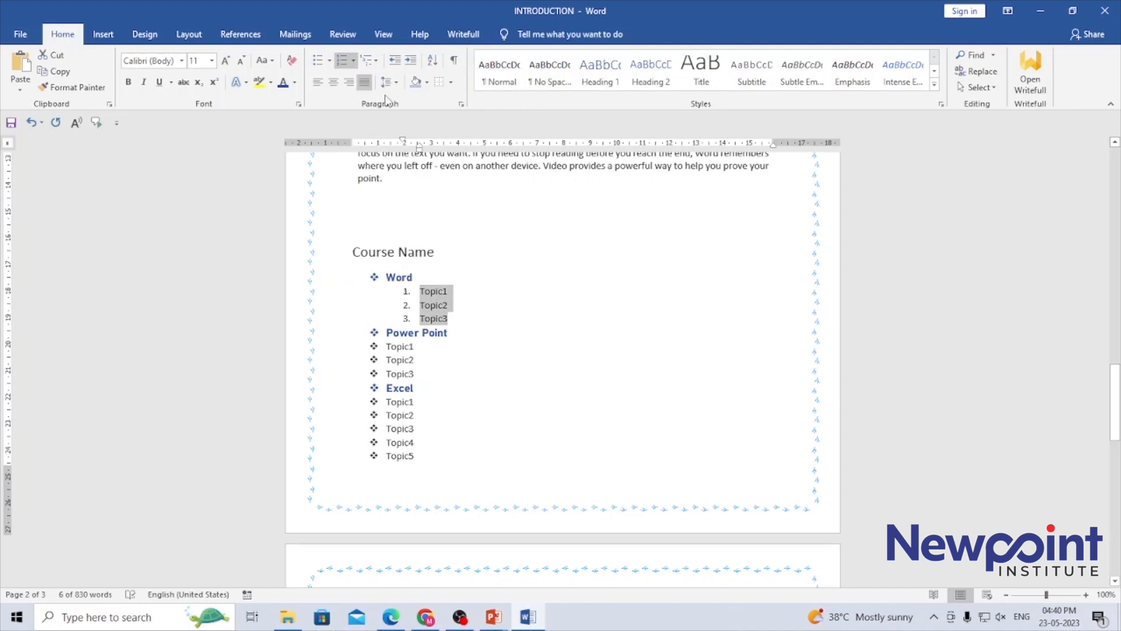
# Step: Apply the multilevel list with diamond and arrow bullets to Word's Topic1 to Topic3 lines and demote them beneath the Word heading
pyautogui.click(376, 60)
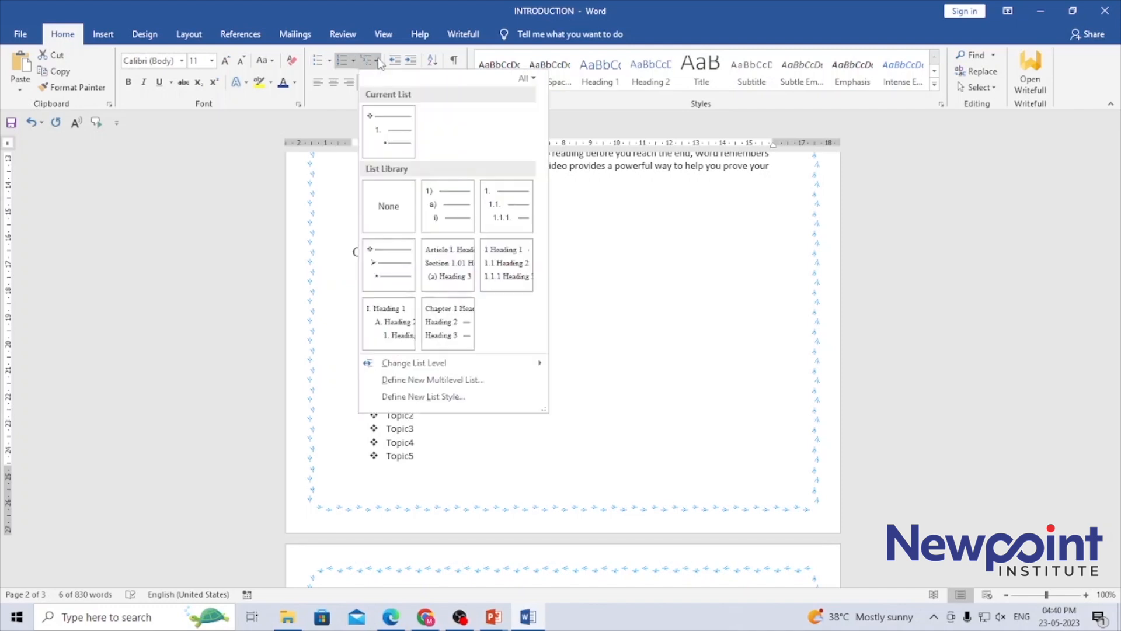
pyautogui.moveTo(458, 227)
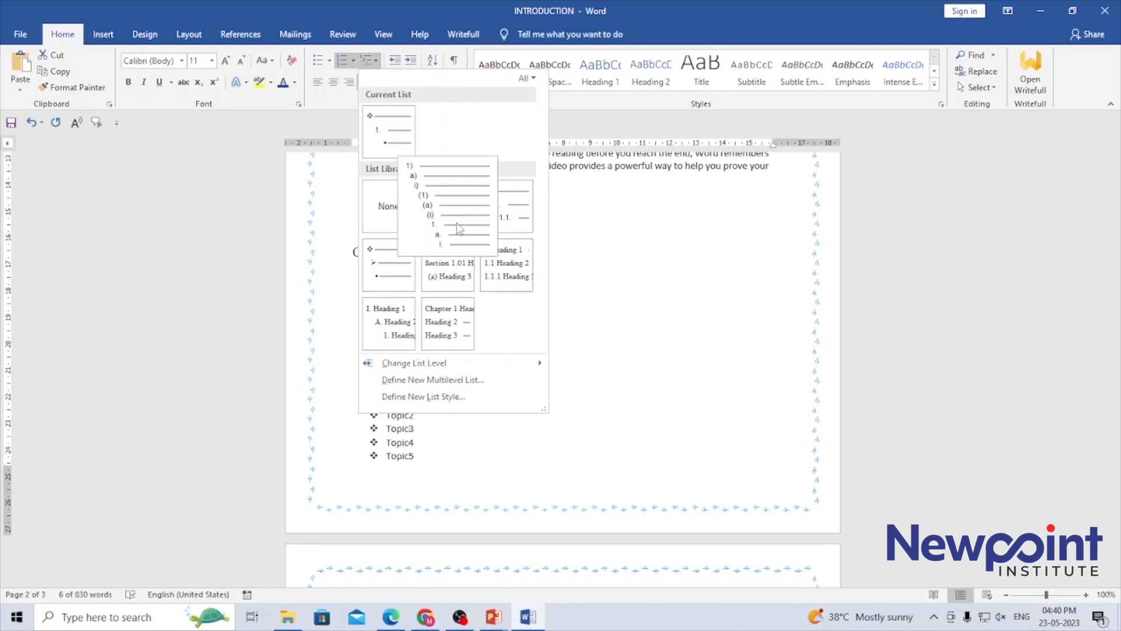
pyautogui.moveTo(500, 217)
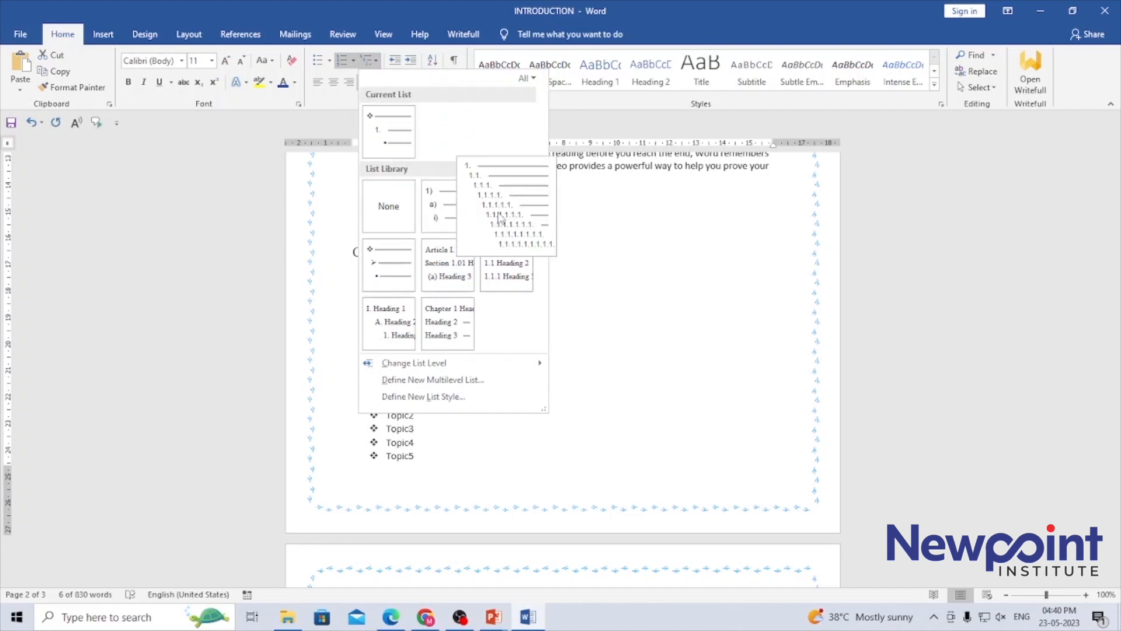
pyautogui.moveTo(401, 270)
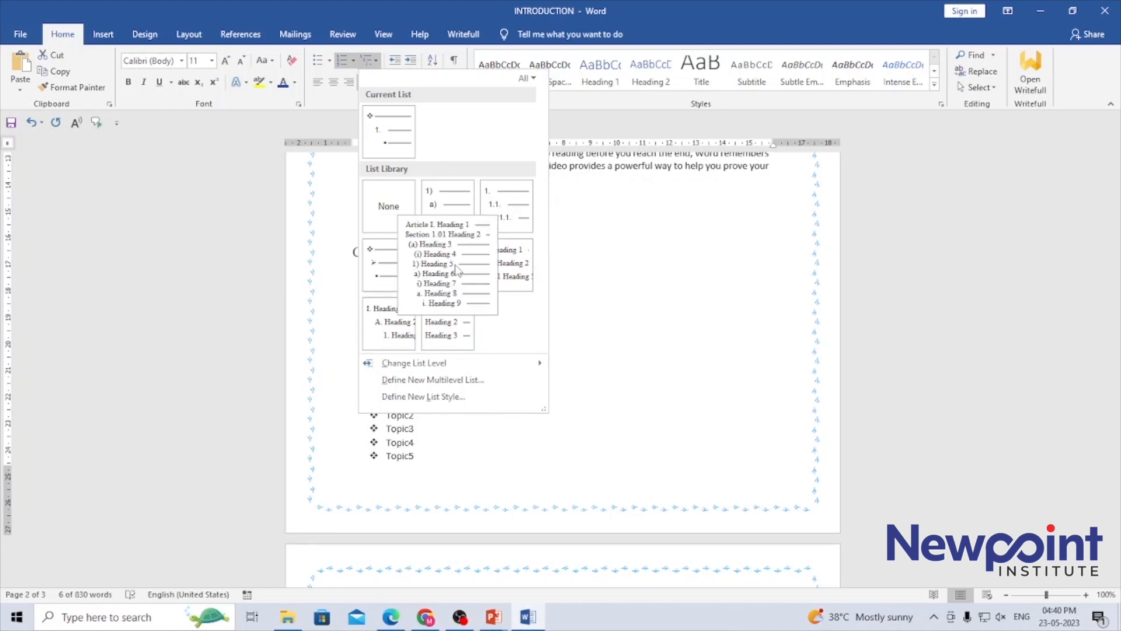
pyautogui.moveTo(501, 270)
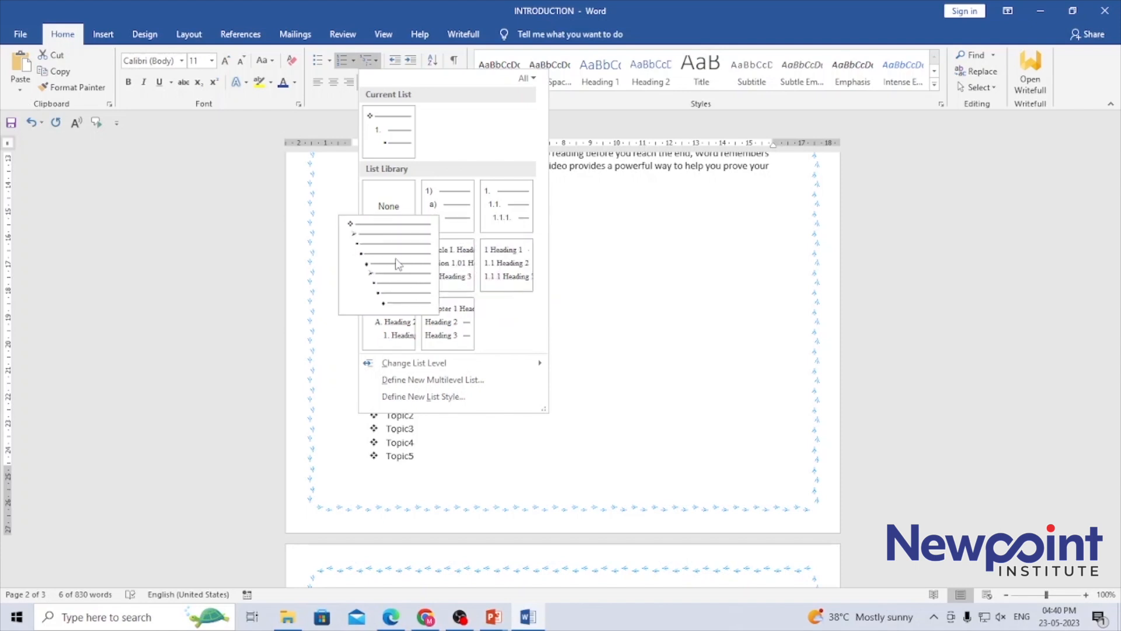
pyautogui.click(397, 263)
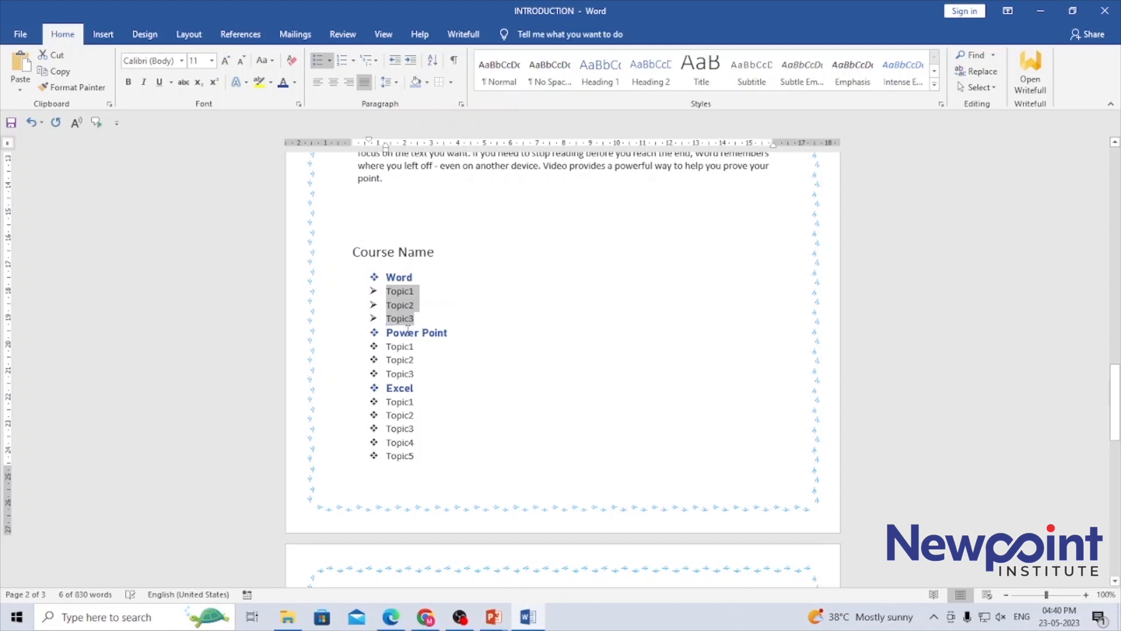
pyautogui.press('Tab')
pyautogui.press('Tab')
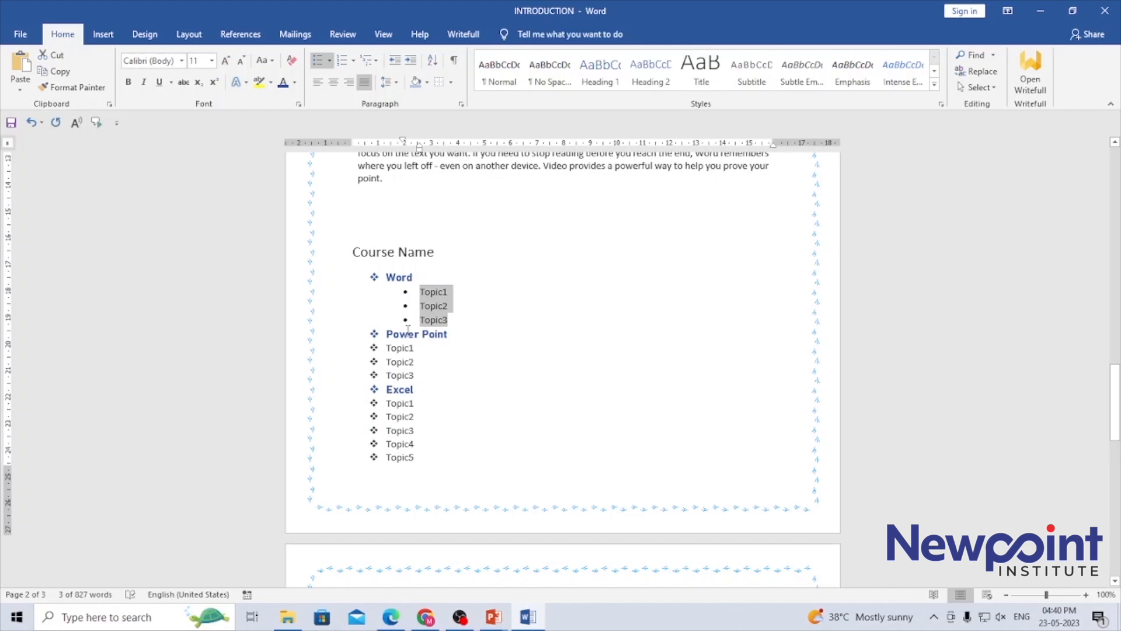
# Step: Promote Word's Topic1 to Topic3 lines one list level and give them the multicoloured picture bullet
pyautogui.click(395, 60)
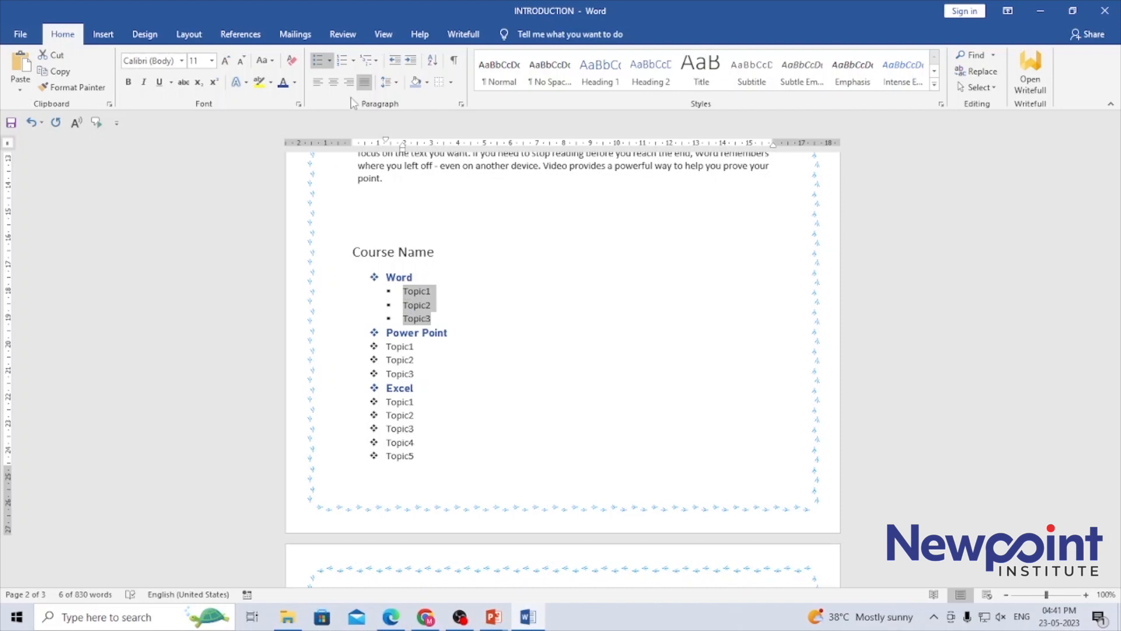
pyautogui.click(329, 60)
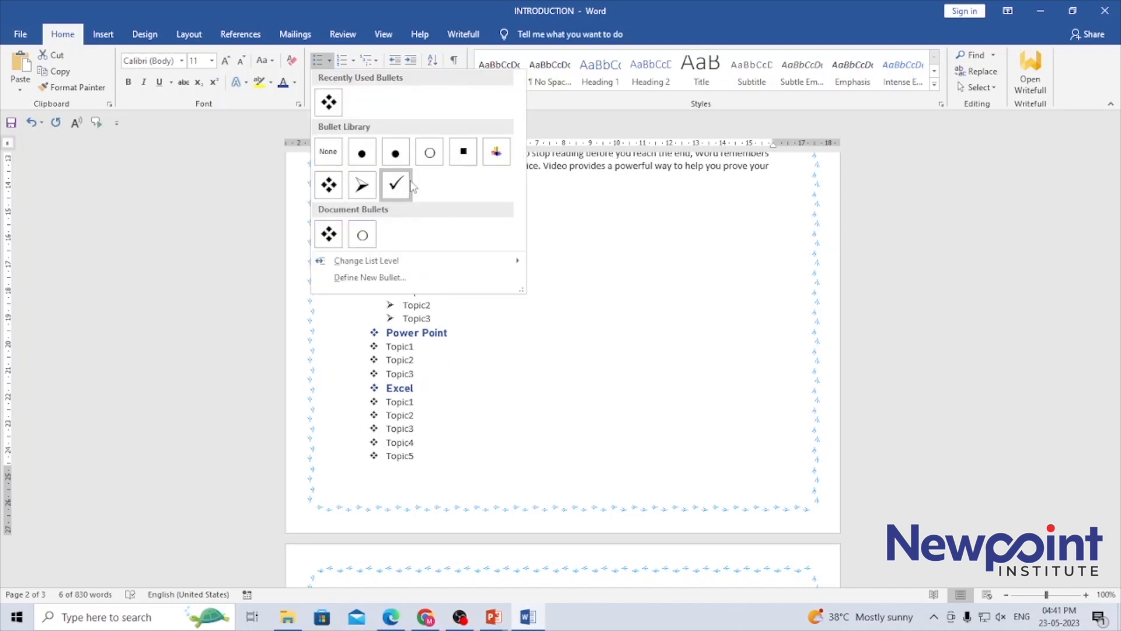
pyautogui.click(496, 152)
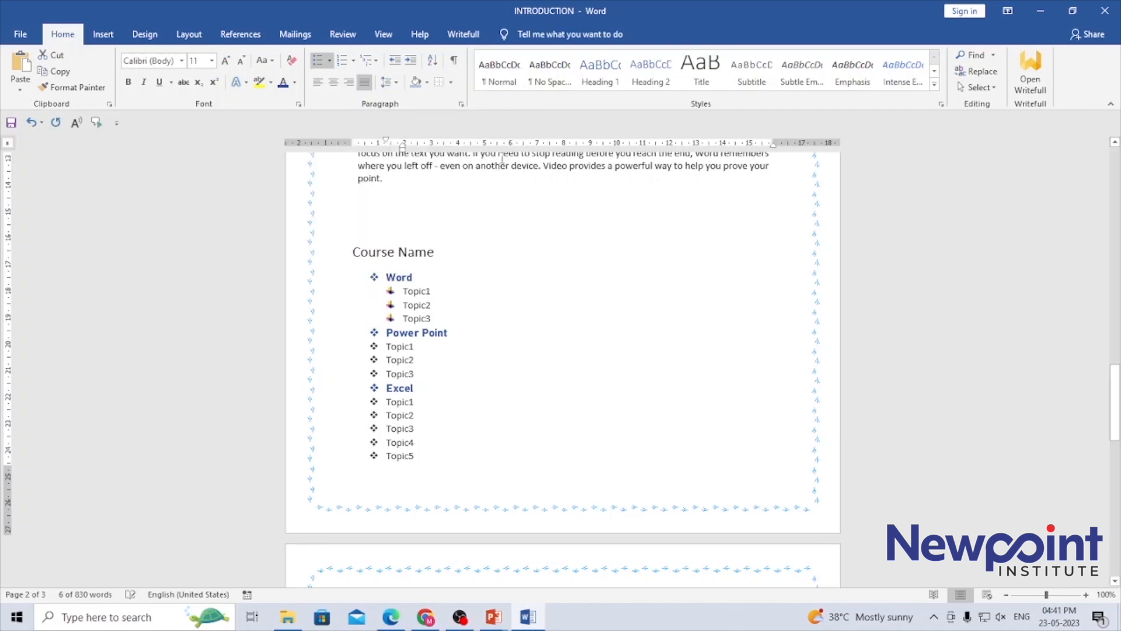
# Step: Apply the multicoloured picture bullet to Power Point's Topic1 to Topic3 lines and indent them to the level of Word's topics
pyautogui.click(479, 381)
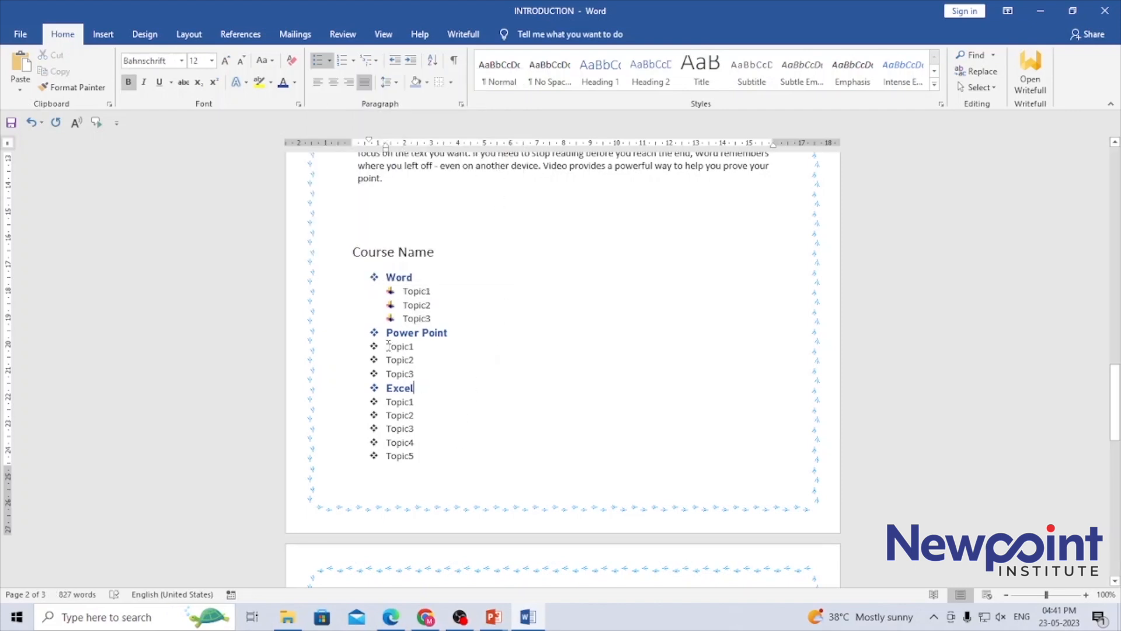
pyautogui.moveTo(389, 346); pyautogui.dragTo(427, 373)
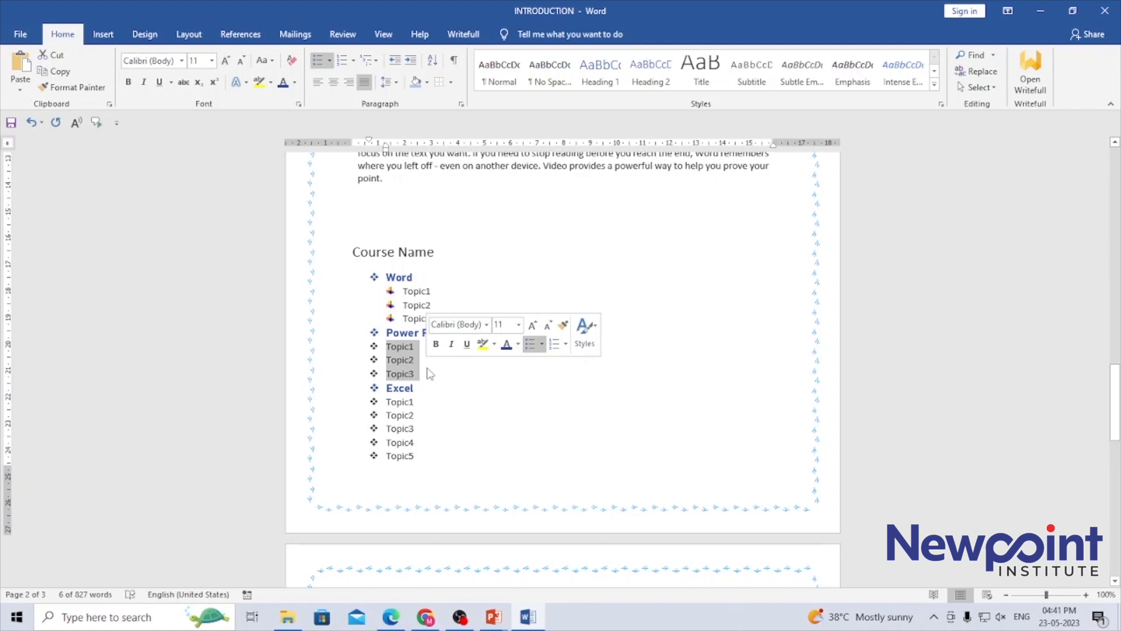
pyautogui.press('Tab')
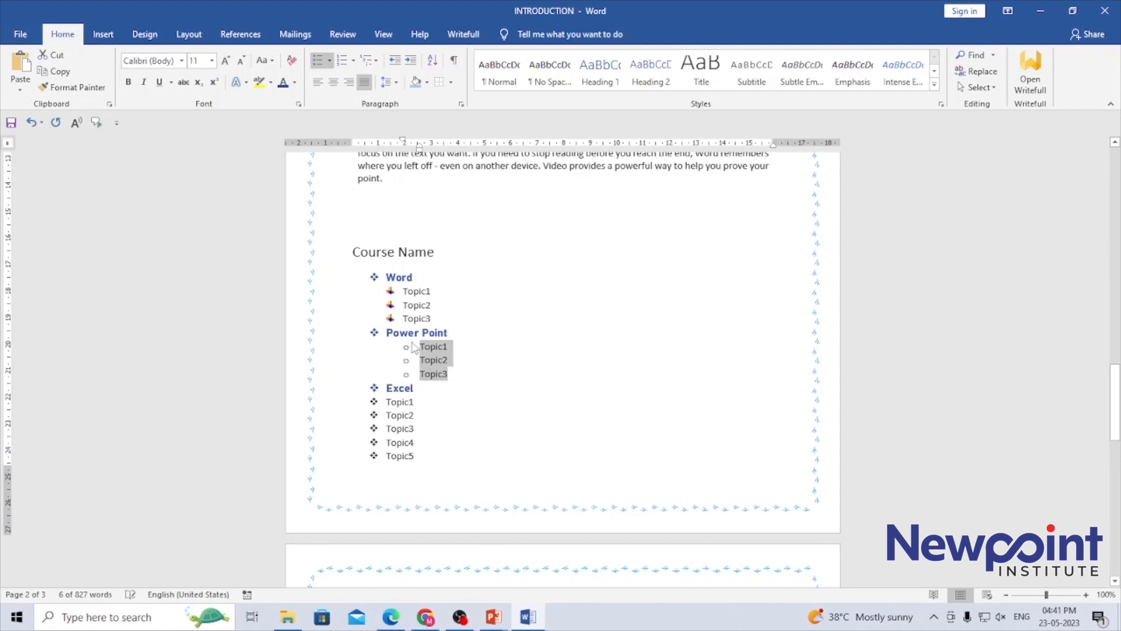
pyautogui.click(322, 66)
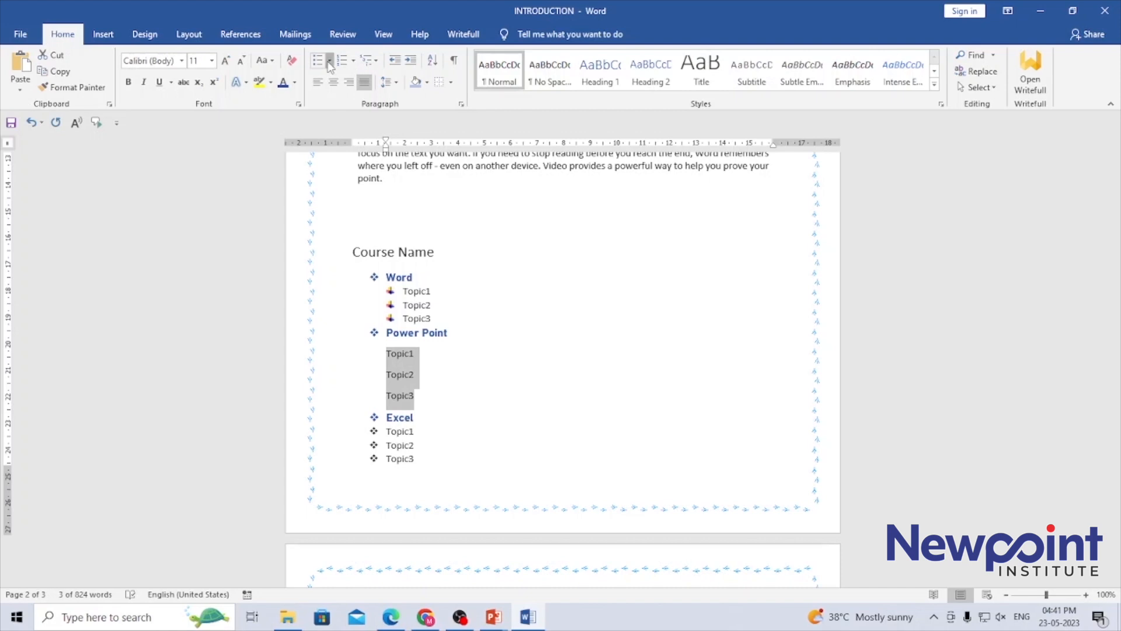
pyautogui.click(330, 61)
pyautogui.click(501, 154)
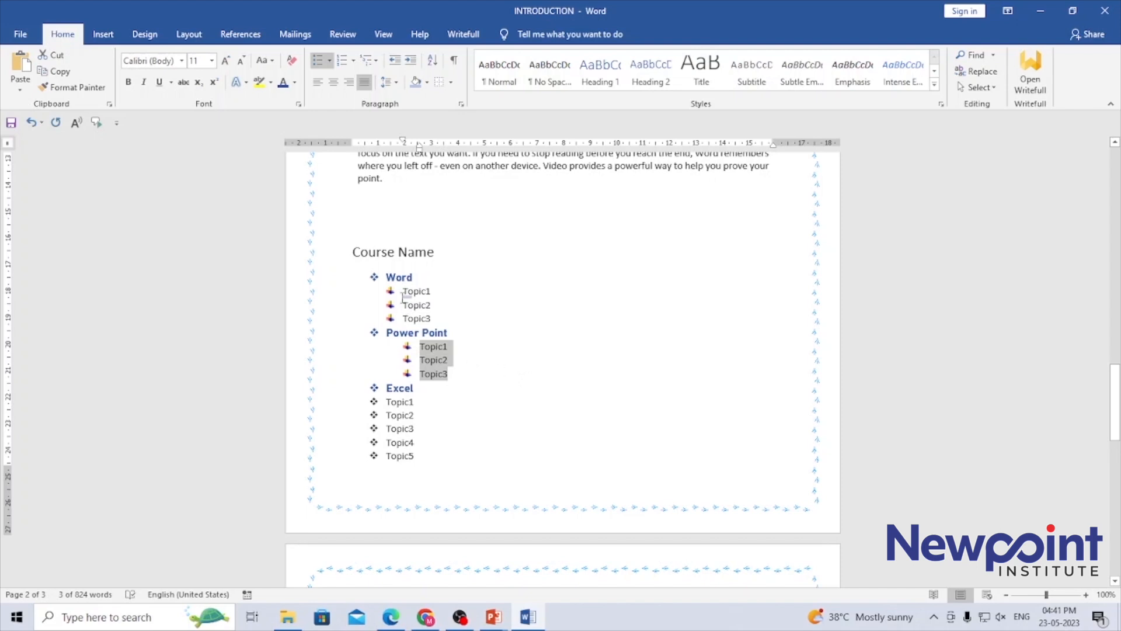
pyautogui.click(396, 60)
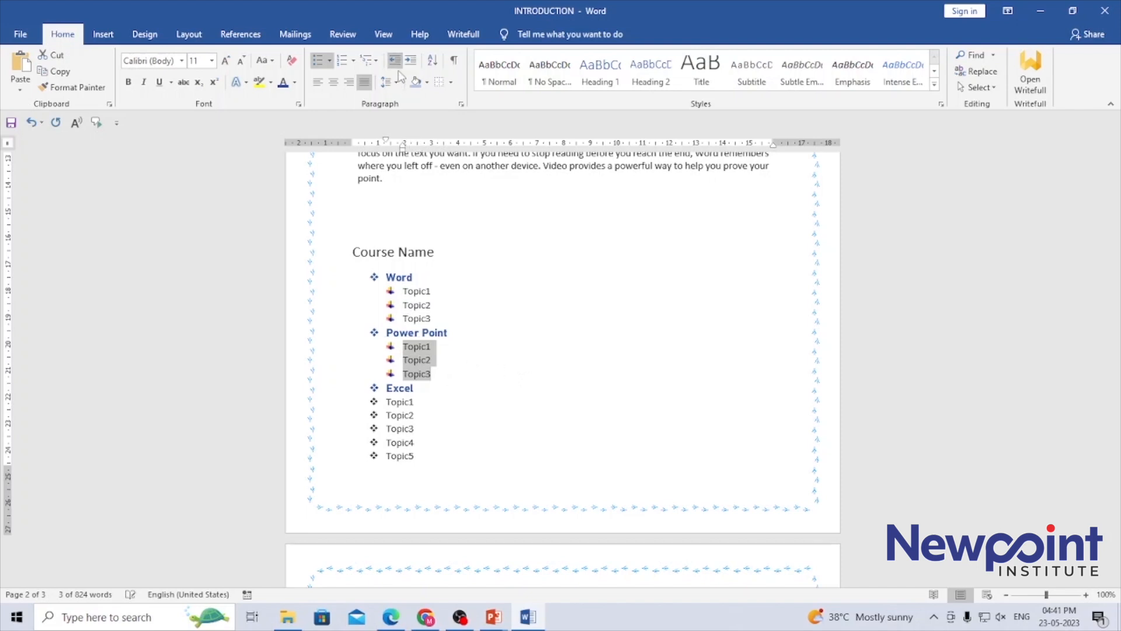
# Step: Apply the multicoloured picture bullet to Excel's Topic1 to Topic5 lines and demote them one list level
pyautogui.click(466, 450)
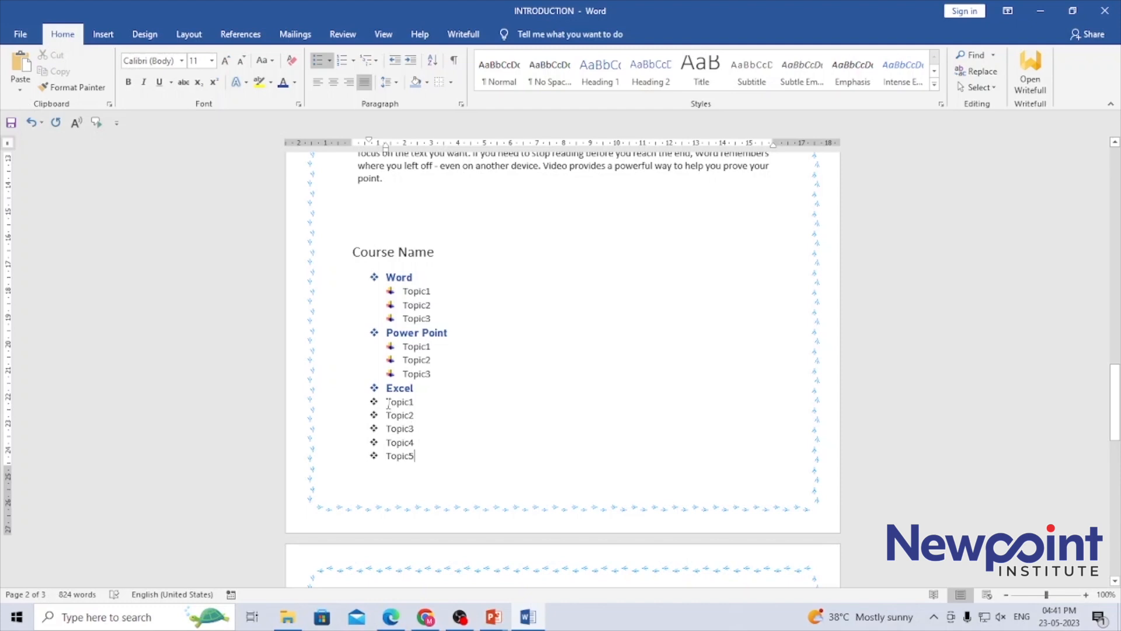
pyautogui.moveTo(388, 403); pyautogui.dragTo(432, 458)
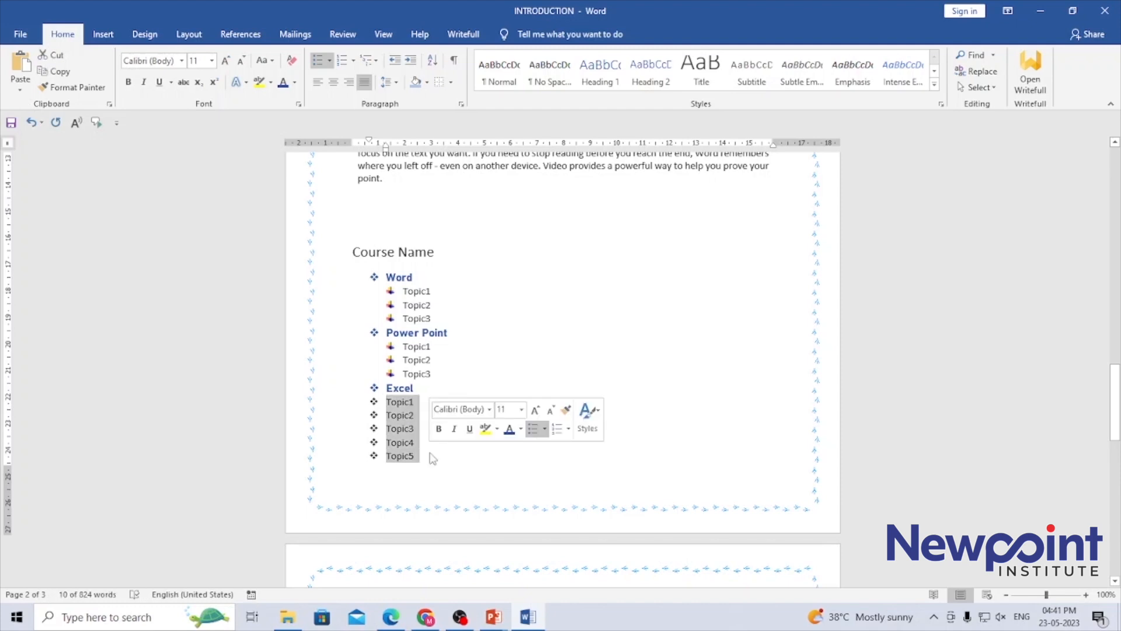
pyautogui.click(330, 60)
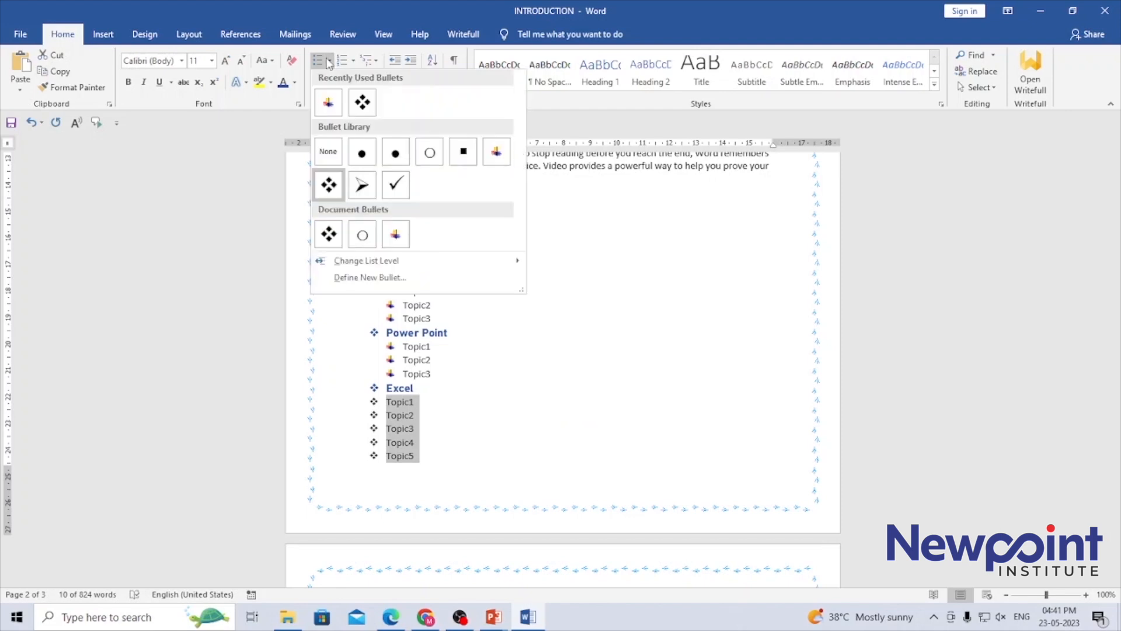
pyautogui.click(503, 161)
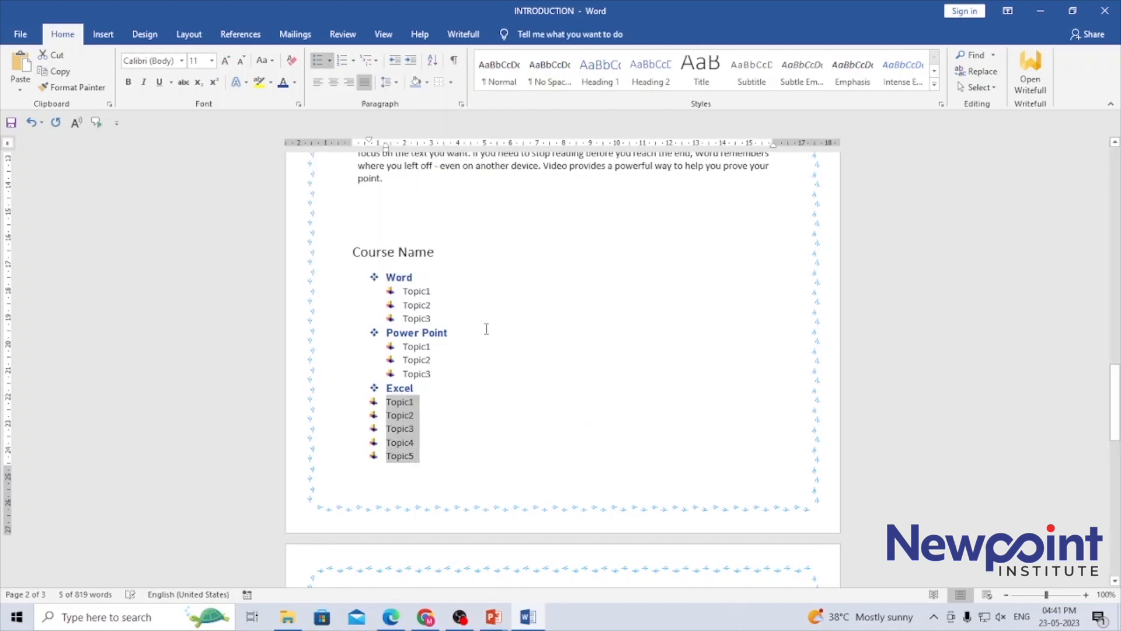
pyautogui.press('Tab')
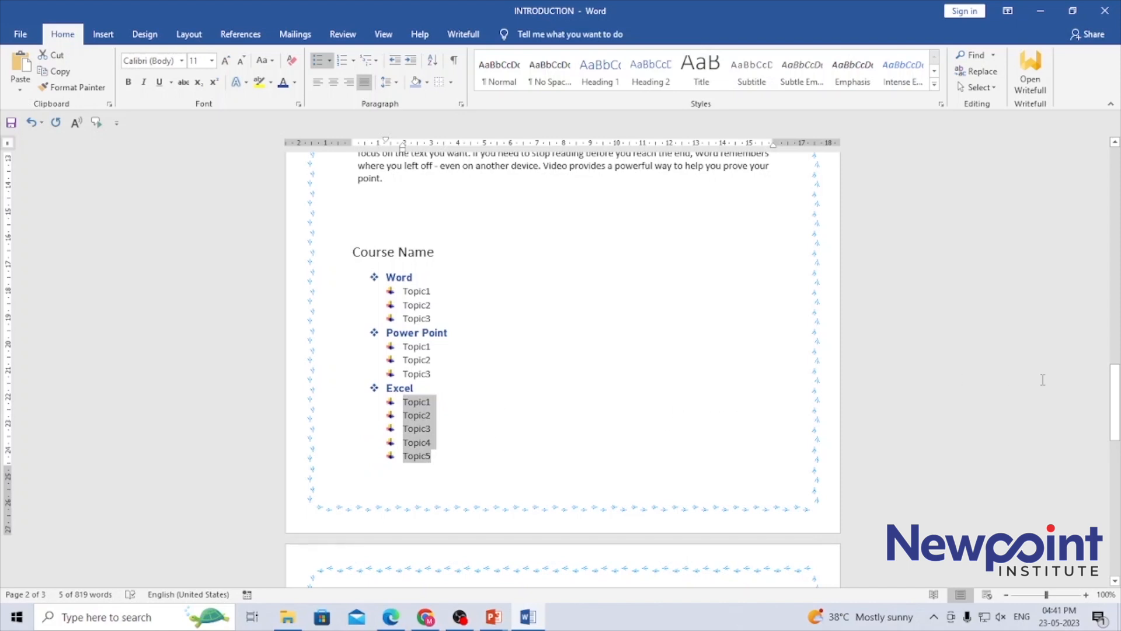
# Step: Apply the multicoloured picture bullet to MS Access's Topic1 to Topic6 lines and demote them one list level
pyautogui.moveTo(1116, 400); pyautogui.dragTo(1117, 466)
pyautogui.click(510, 337)
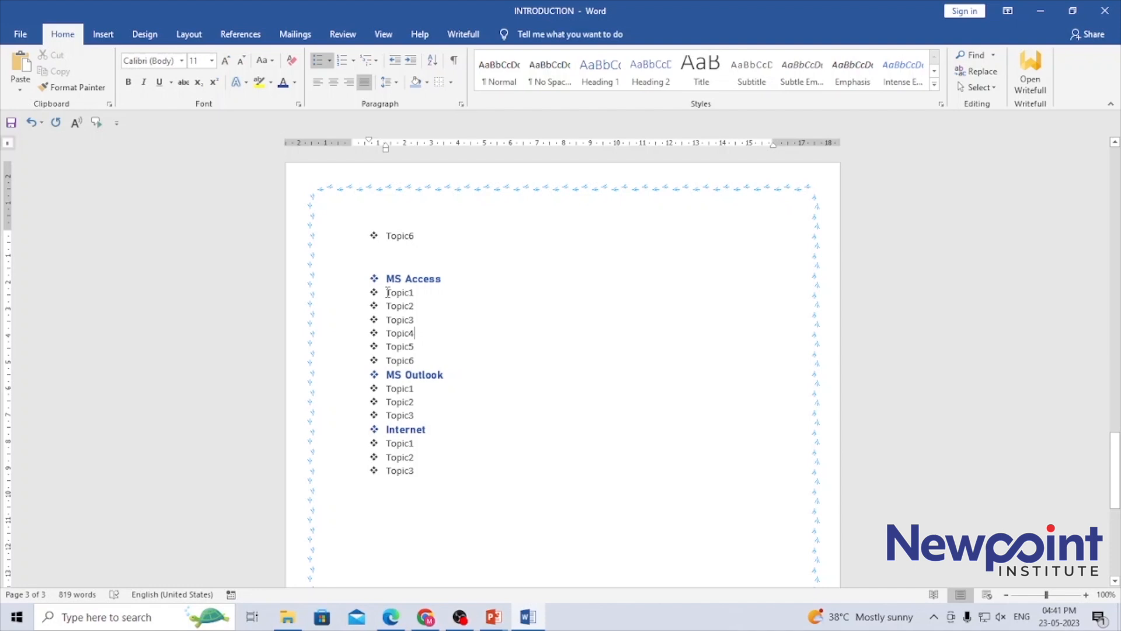
pyautogui.moveTo(386, 292); pyautogui.dragTo(441, 359)
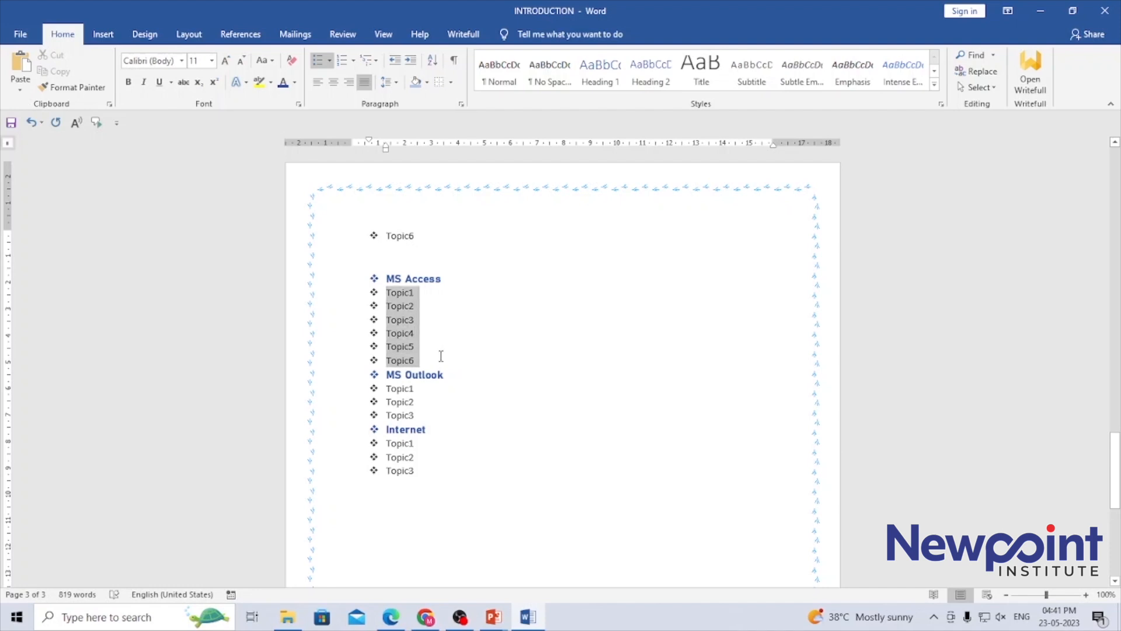
pyautogui.click(329, 61)
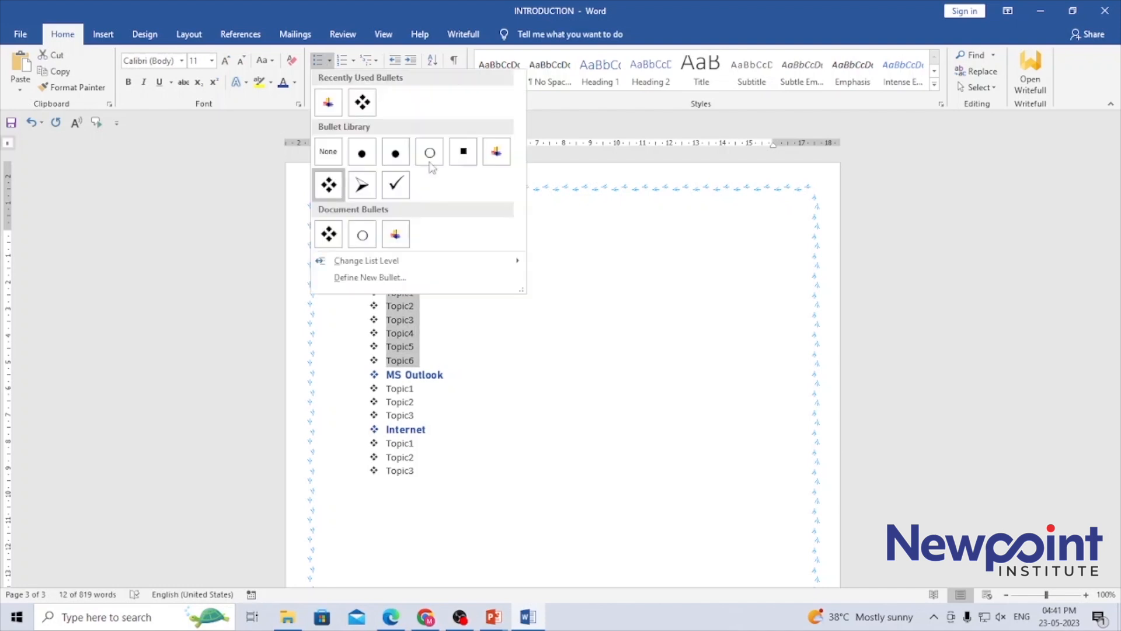
pyautogui.click(497, 153)
pyautogui.press('Tab')
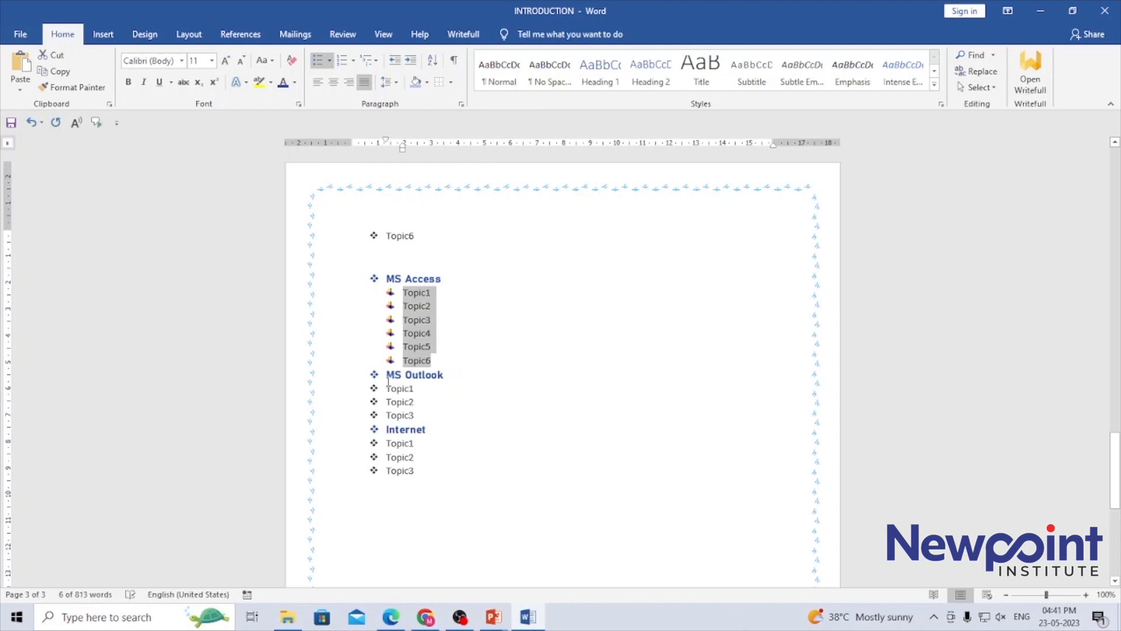
# Step: Apply the multicoloured picture bullet to MS Outlook's Topic1 to Topic3 lines and demote them one list level
pyautogui.moveTo(386, 386); pyautogui.dragTo(421, 417)
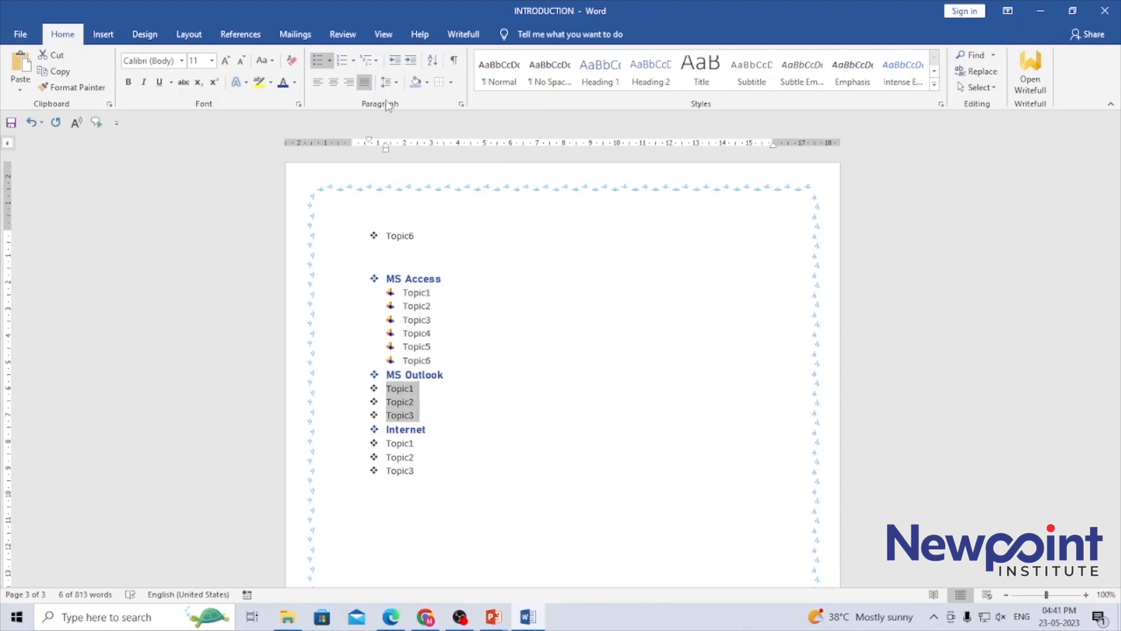
pyautogui.click(329, 61)
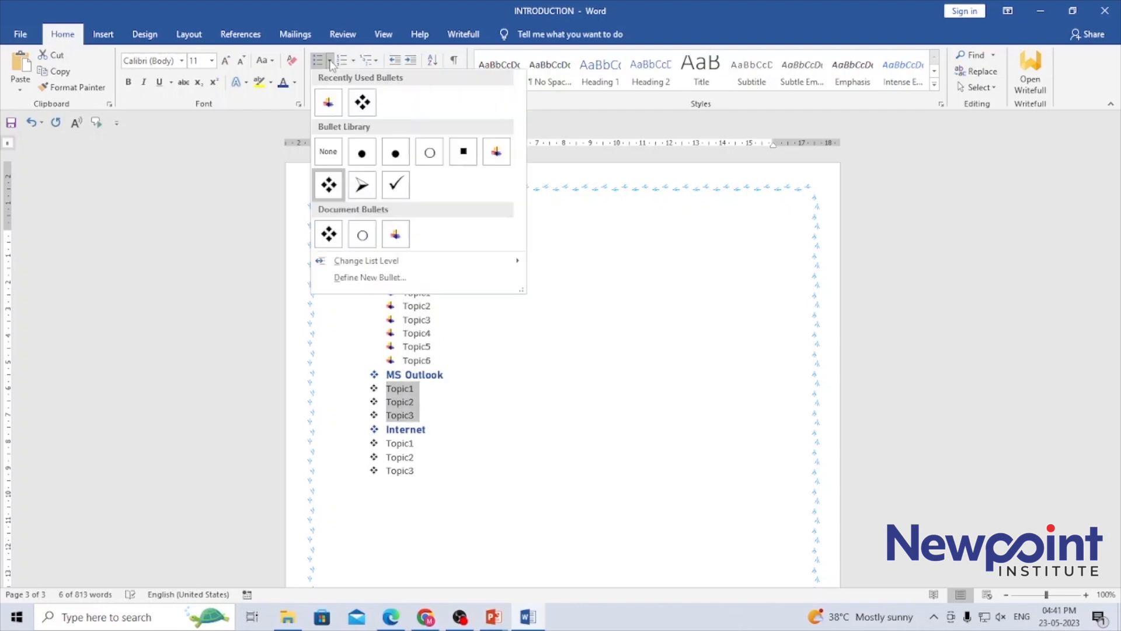
pyautogui.click(496, 159)
pyautogui.press('Tab')
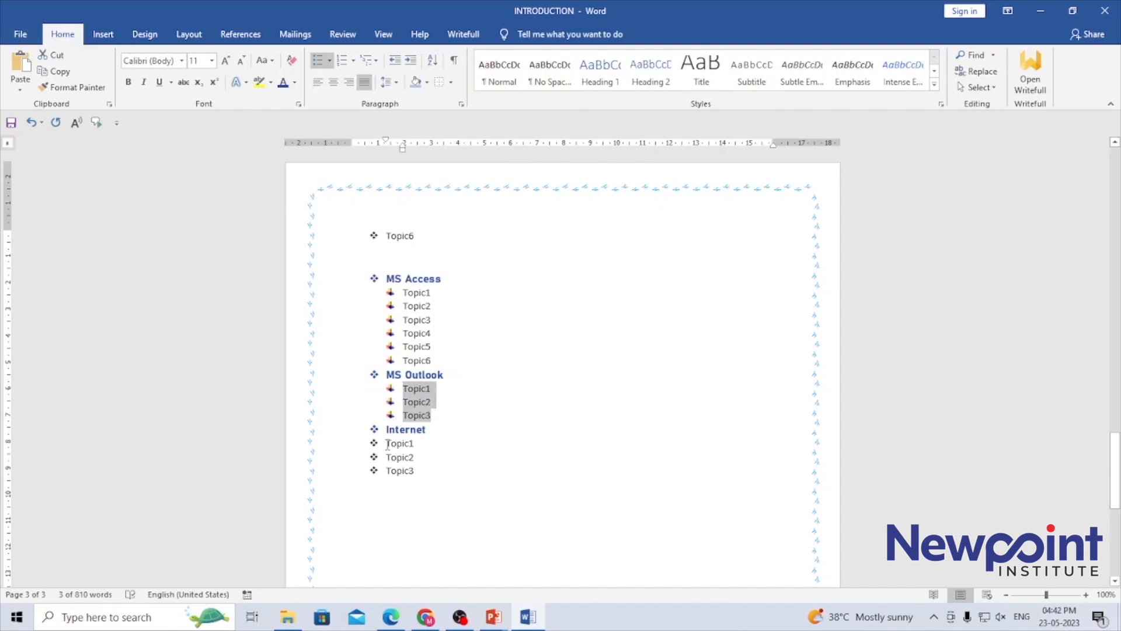
# Step: Apply the multicoloured picture bullet to Internet's Topic1 to Topic3 lines and demote them one list level
pyautogui.moveTo(386, 443); pyautogui.dragTo(416, 478)
pyautogui.click(329, 61)
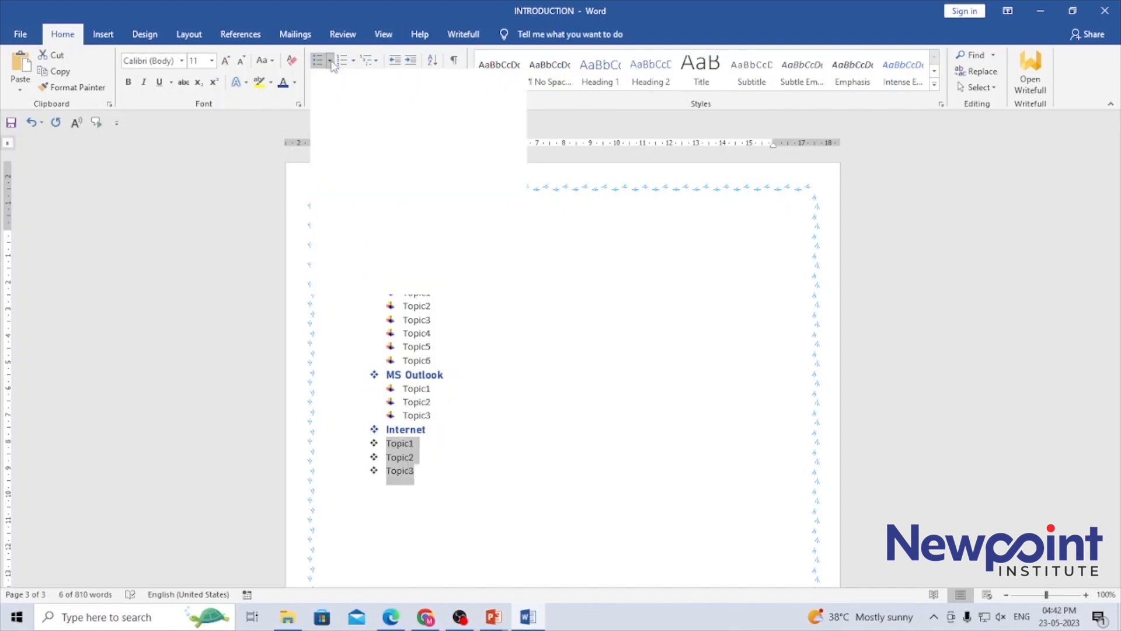
pyautogui.click(496, 153)
pyautogui.press('Tab')
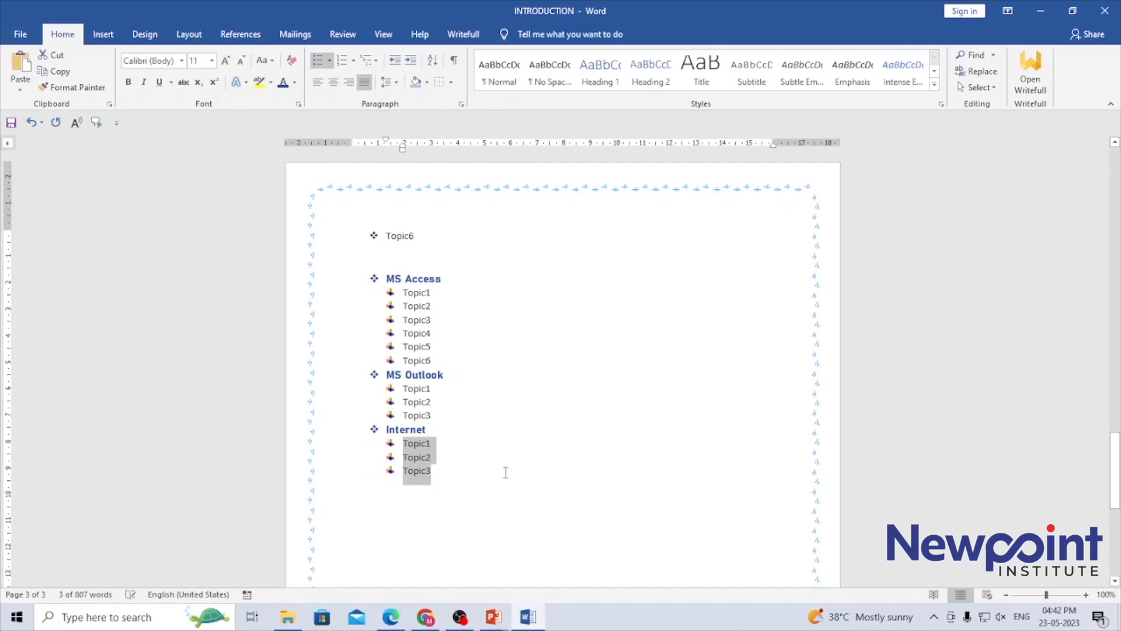
pyautogui.click(506, 473)
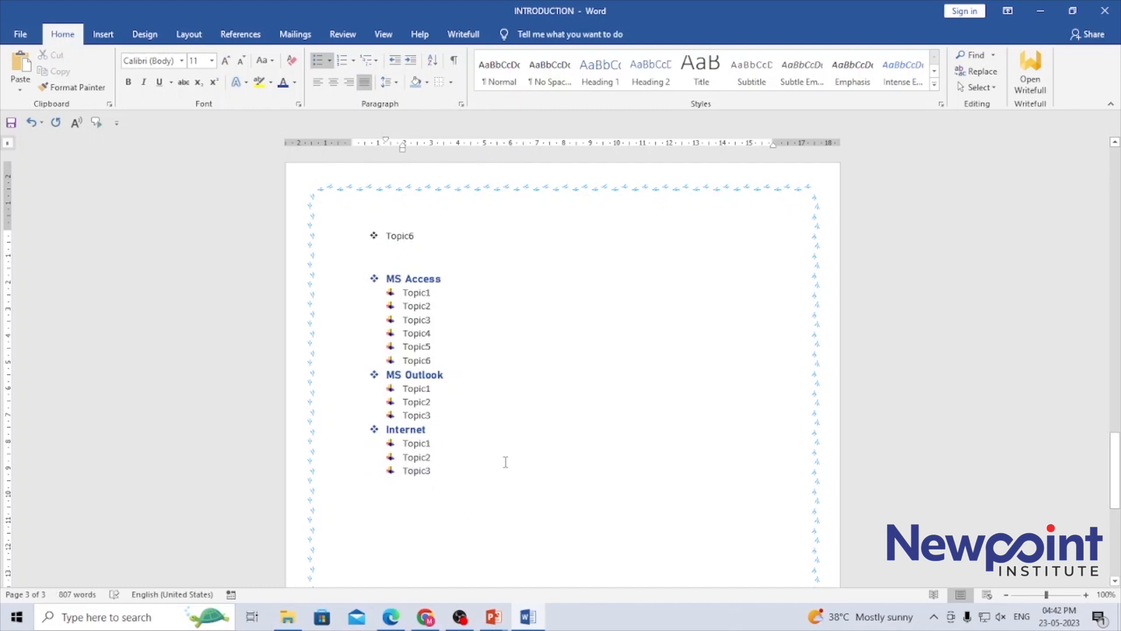
# Step: End the bulleted list below Internet's Topic3 and start a plain line without a bullet
pyautogui.press('Return')
pyautogui.press('Return')
pyautogui.press('Return')
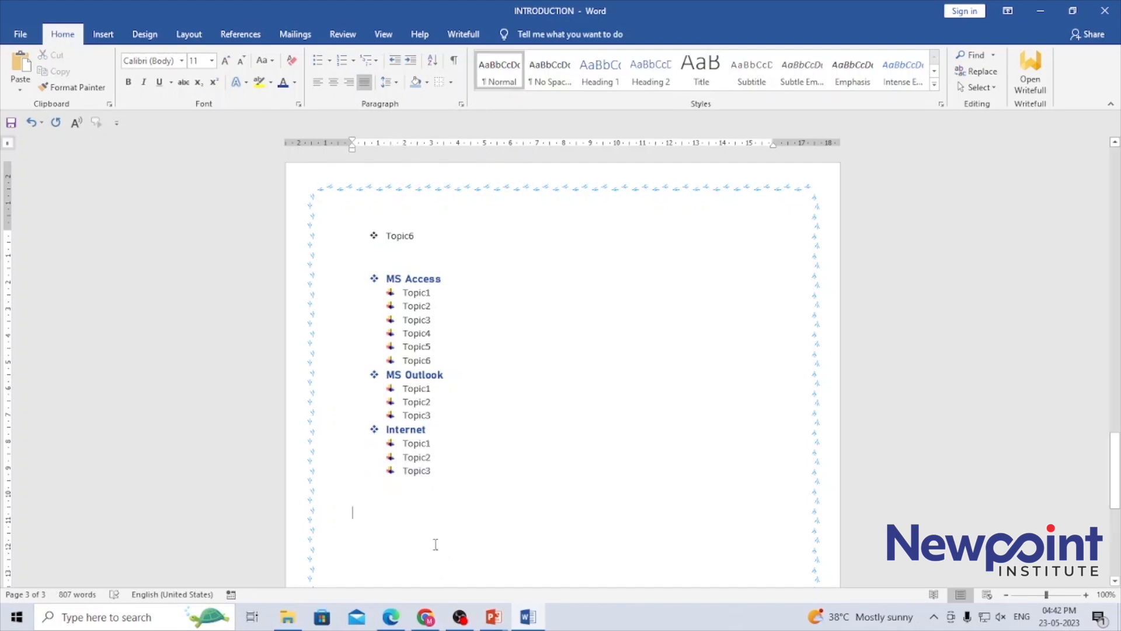
# Step: Add a bulleted Topic4 line after Internet's Topic3 and leave the list for a plain line below it
pyautogui.click(443, 470)
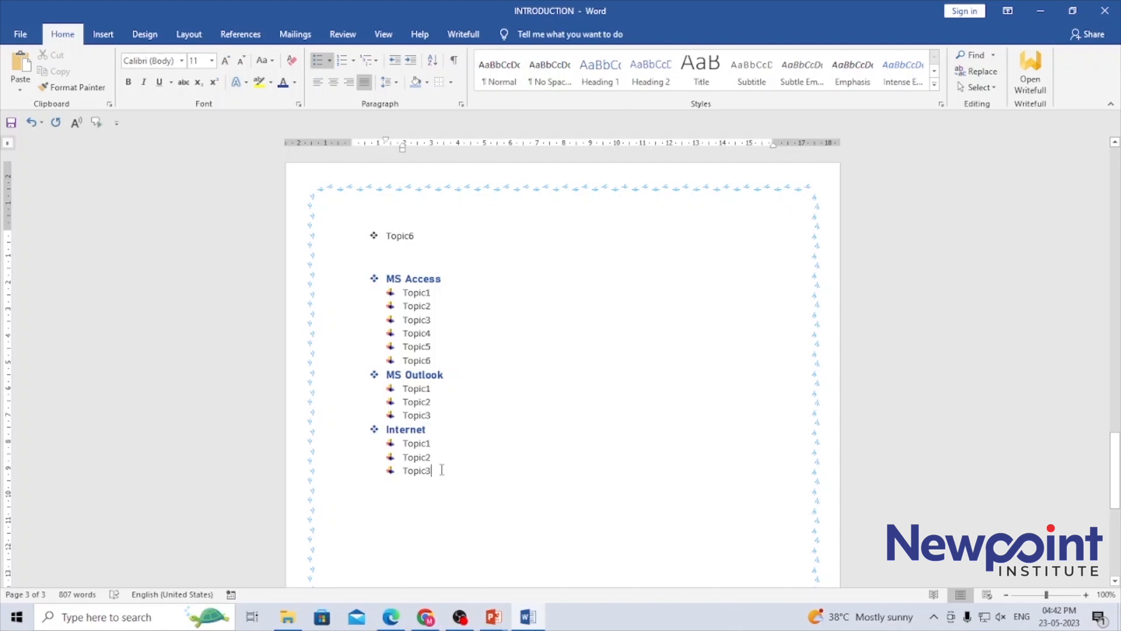
pyautogui.press('Return')
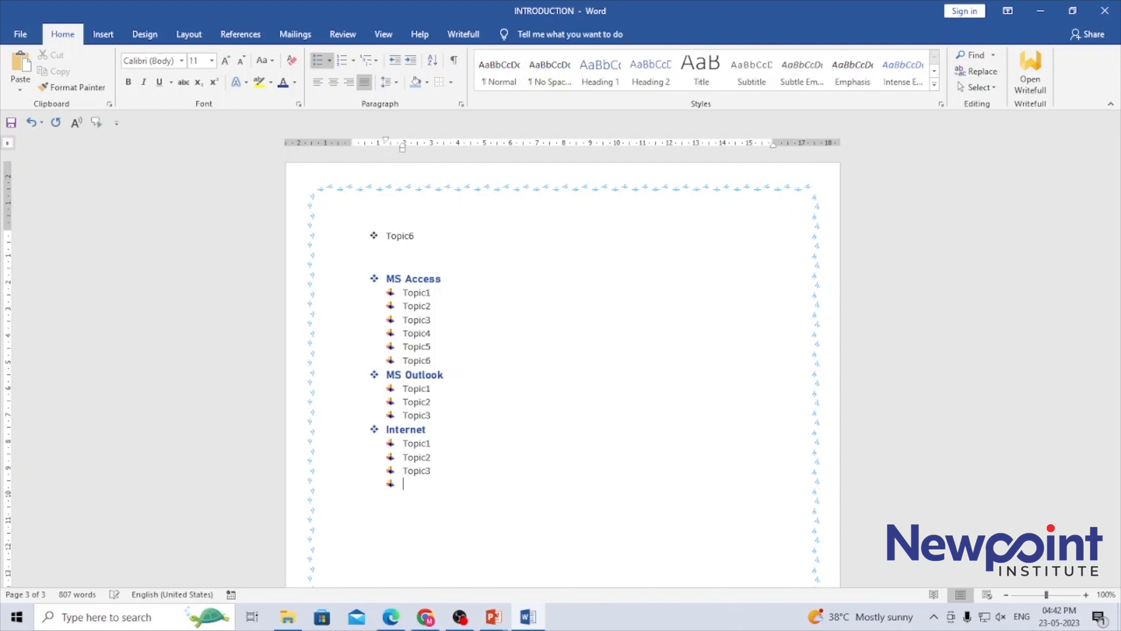
pyautogui.write('Topic4')
pyautogui.press('Return')
pyautogui.press('Return')
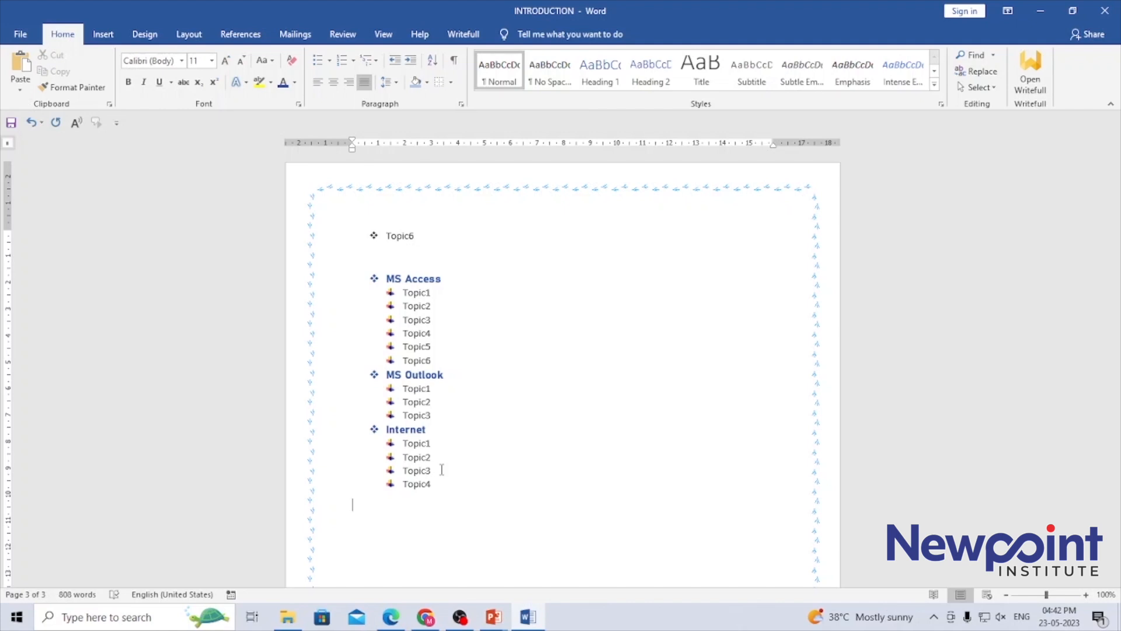
# Step: Enter the filler text "Hfdsjfh dfhdskfhsdkj" on the plain line below Internet's Topic4 and erase it again
pyautogui.write('Hfdsjfh dfhdskfhsdkj')
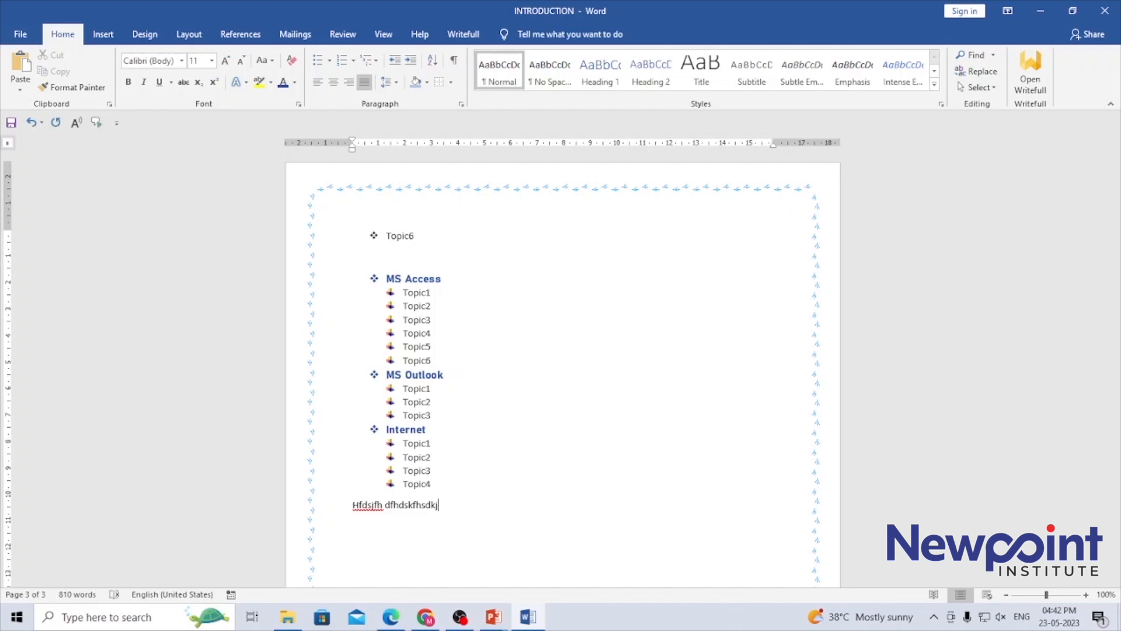
pyautogui.press('BackSpace')
pyautogui.press('BackSpace')
pyautogui.press('BackSpace')
pyautogui.press('BackSpace')
pyautogui.press('BackSpace')
pyautogui.press('BackSpace')
pyautogui.press('BackSpace')
pyautogui.press('BackSpace')
pyautogui.press('BackSpace')
pyautogui.press('BackSpace')
pyautogui.press('BackSpace')
pyautogui.press('BackSpace')
pyautogui.press('BackSpace')
pyautogui.press('BackSpace')
pyautogui.press('BackSpace')
pyautogui.press('BackSpace')
pyautogui.press('BackSpace')
pyautogui.press('BackSpace')
pyautogui.press('BackSpace')
pyautogui.press('BackSpace')
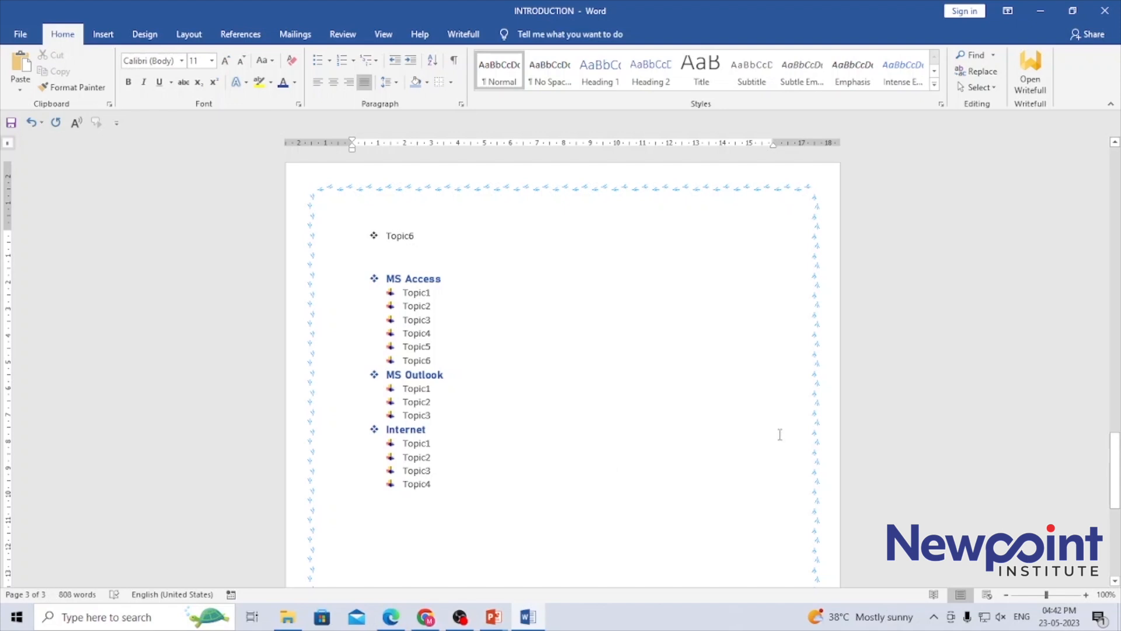
# Step: Apply the multicoloured picture bullet to Excel's Topic6 line and place the cursor on the blank line above MS Access
pyautogui.moveTo(1116, 472); pyautogui.dragTo(1118, 437)
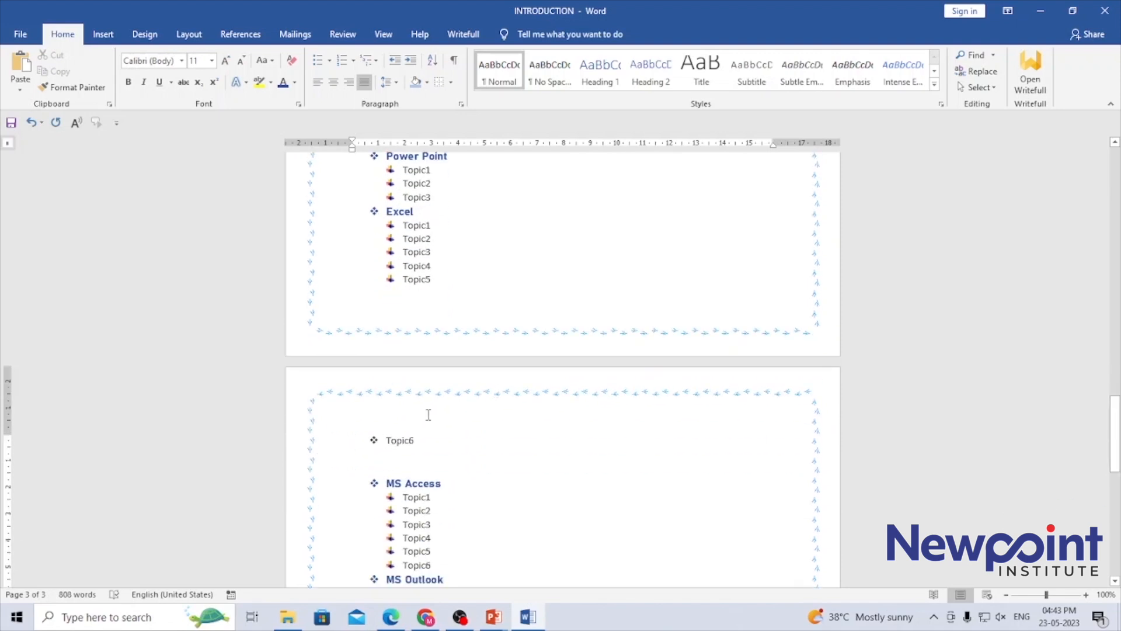
pyautogui.moveTo(389, 442); pyautogui.dragTo(428, 442)
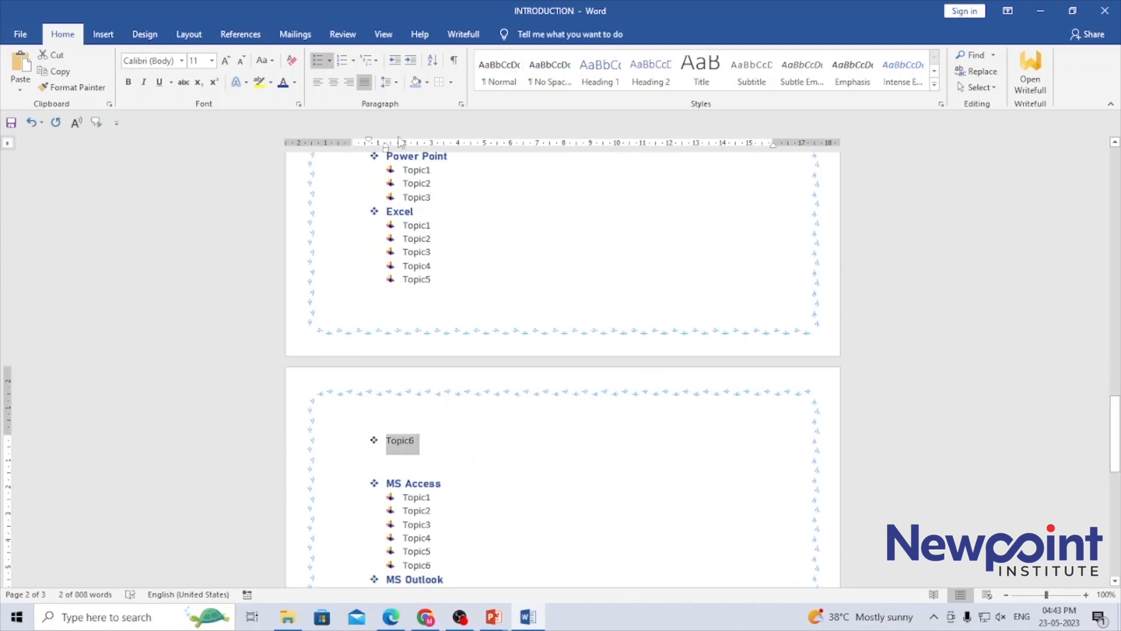
pyautogui.click(329, 60)
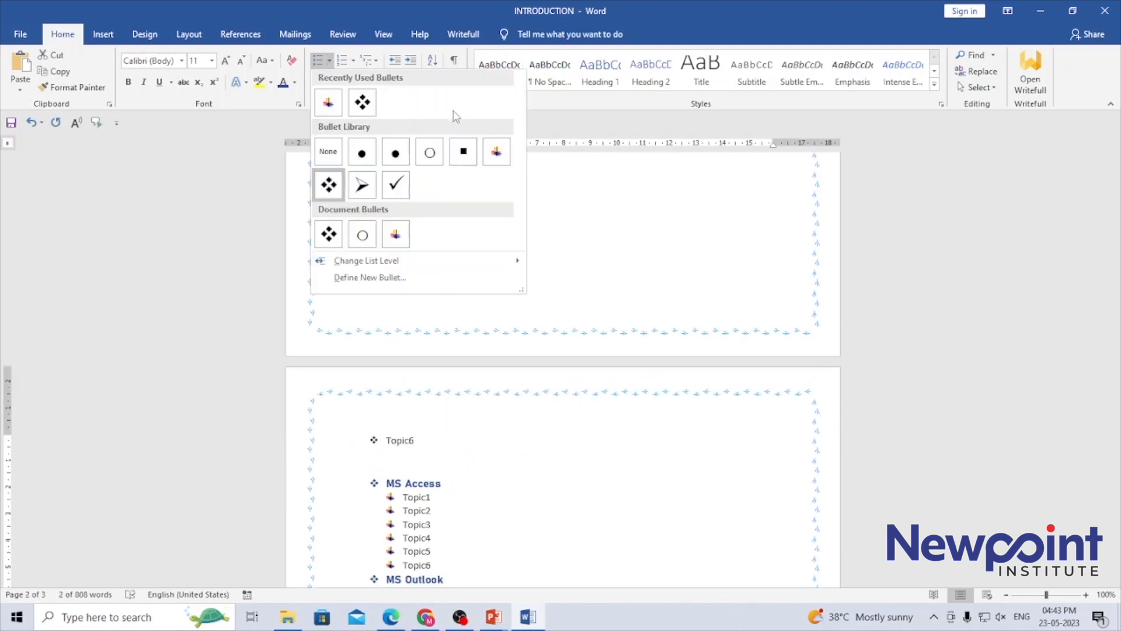
pyautogui.click(496, 153)
pyautogui.click(494, 490)
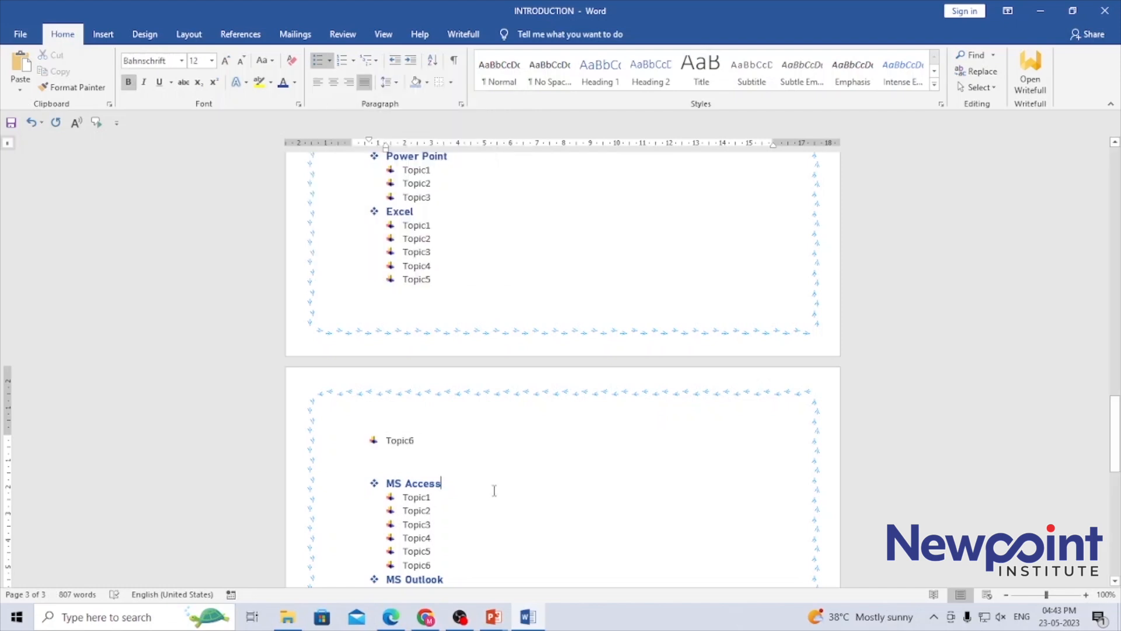
pyautogui.click(416, 467)
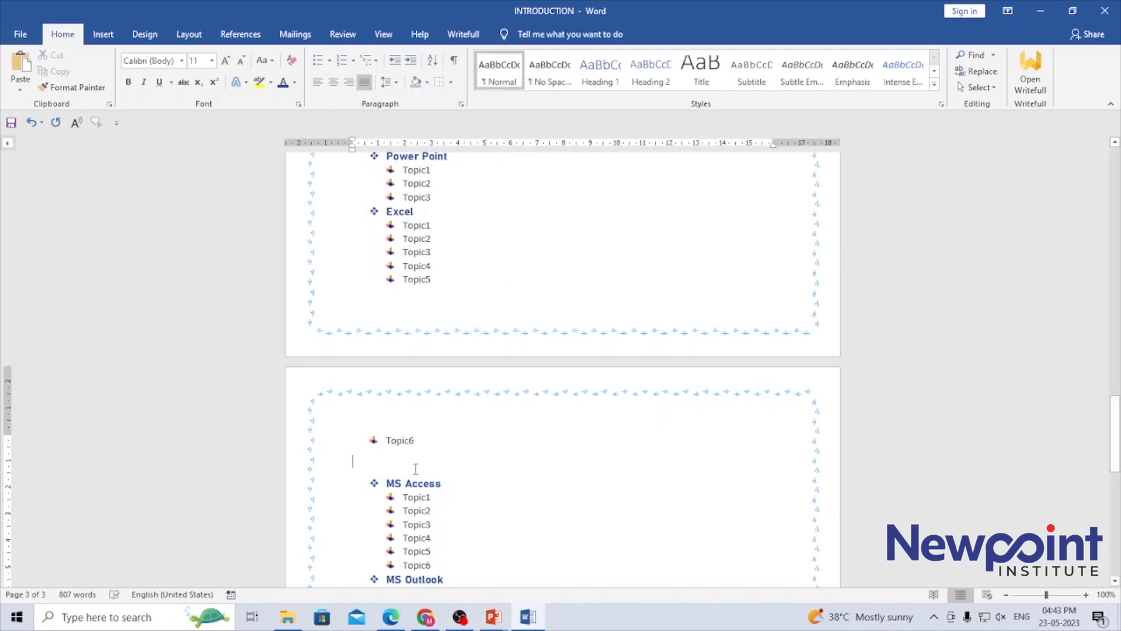
# Step: Rebuild the blank line above MS Access as an empty line of the heading list and remove its bullet
pyautogui.press('Delete')
pyautogui.press('Return')
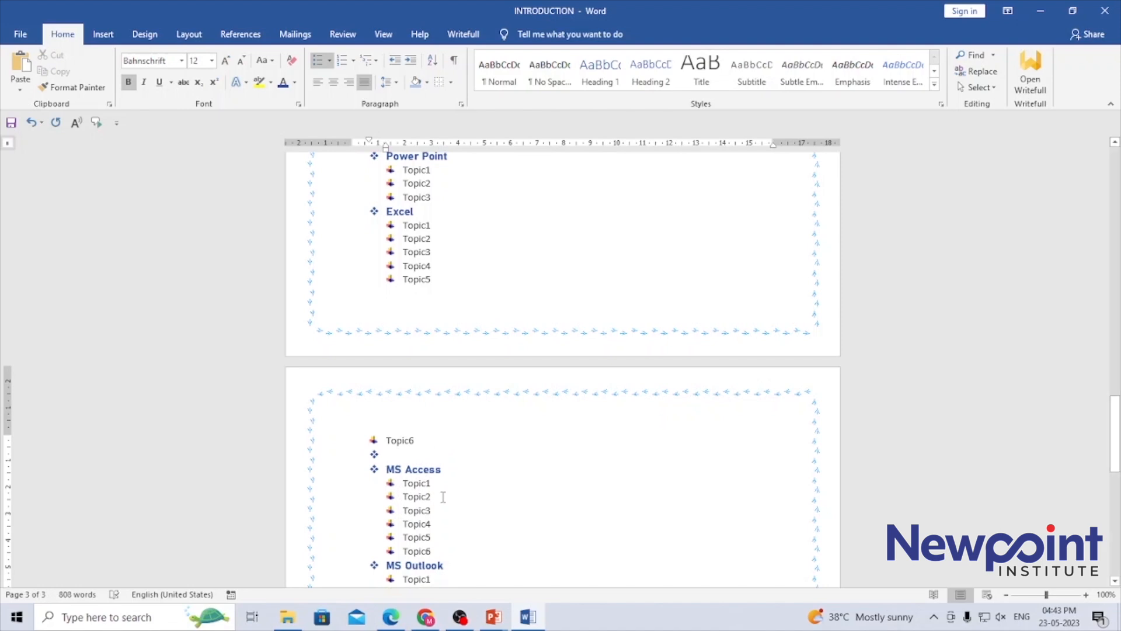
pyautogui.click(387, 454)
pyautogui.press('BackSpace')
pyautogui.click(488, 515)
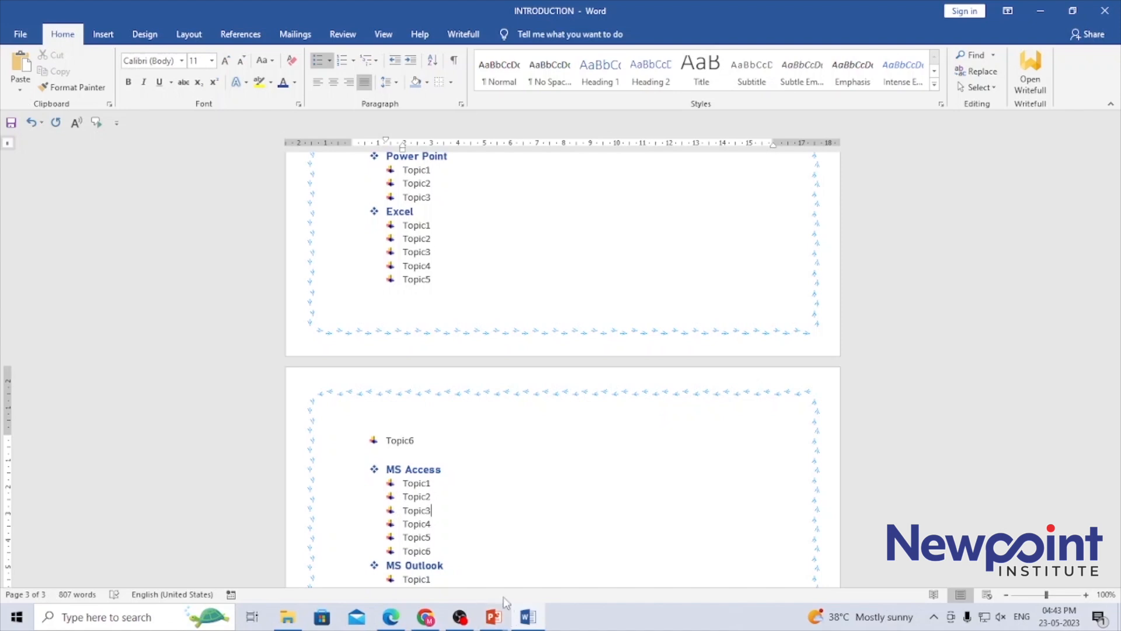
# Step: Apply the 1., 1.1., 1.1.1. multilevel list to Internet's Topic1 to Topic4 and indent the numbered items beneath the heading
pyautogui.moveTo(1116, 456); pyautogui.dragTo(1117, 498)
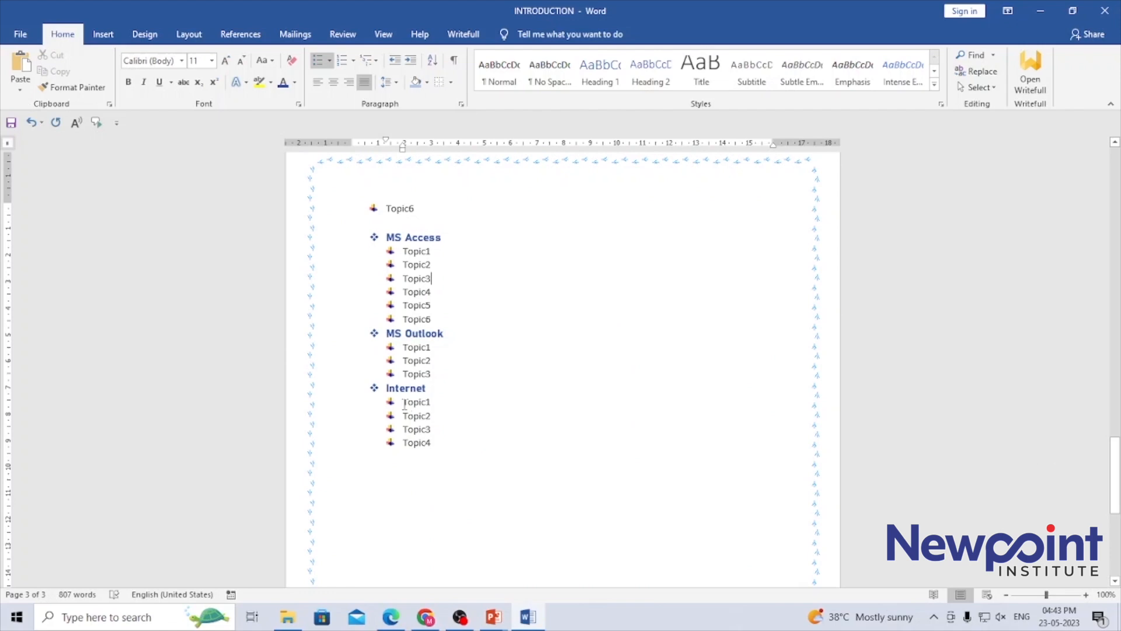
pyautogui.moveTo(406, 403); pyautogui.dragTo(454, 469)
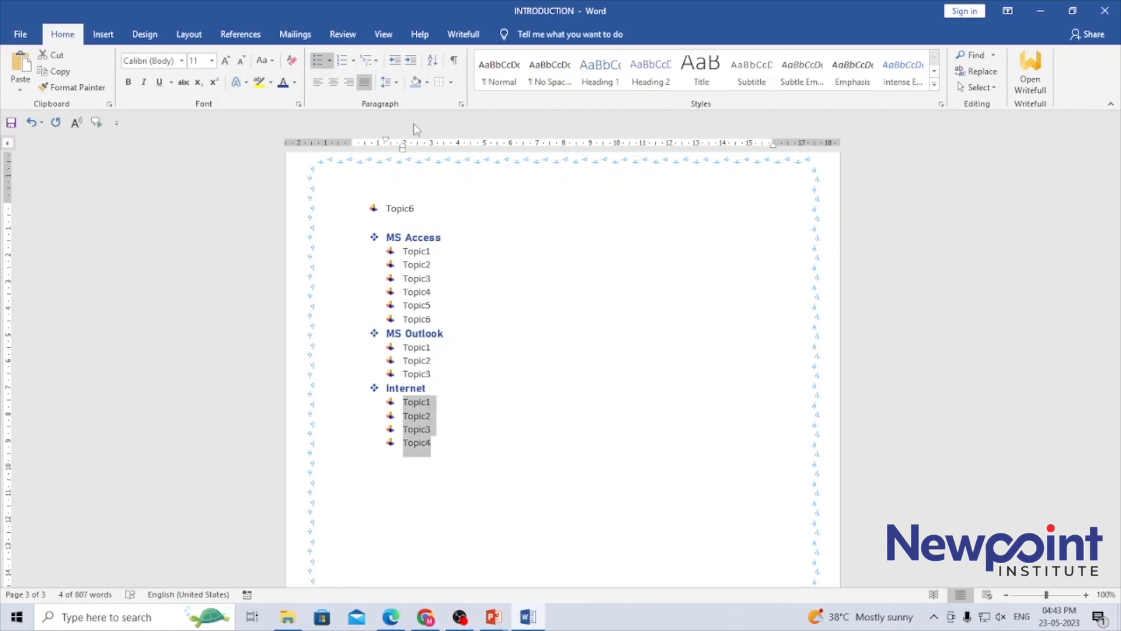
pyautogui.click(370, 62)
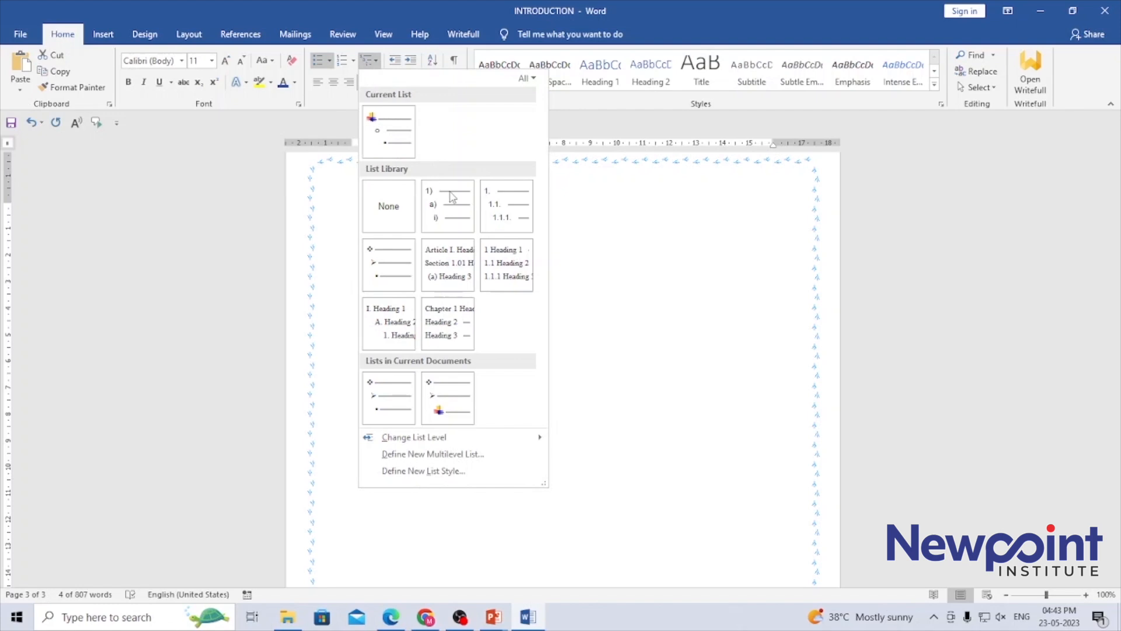
pyautogui.click(490, 213)
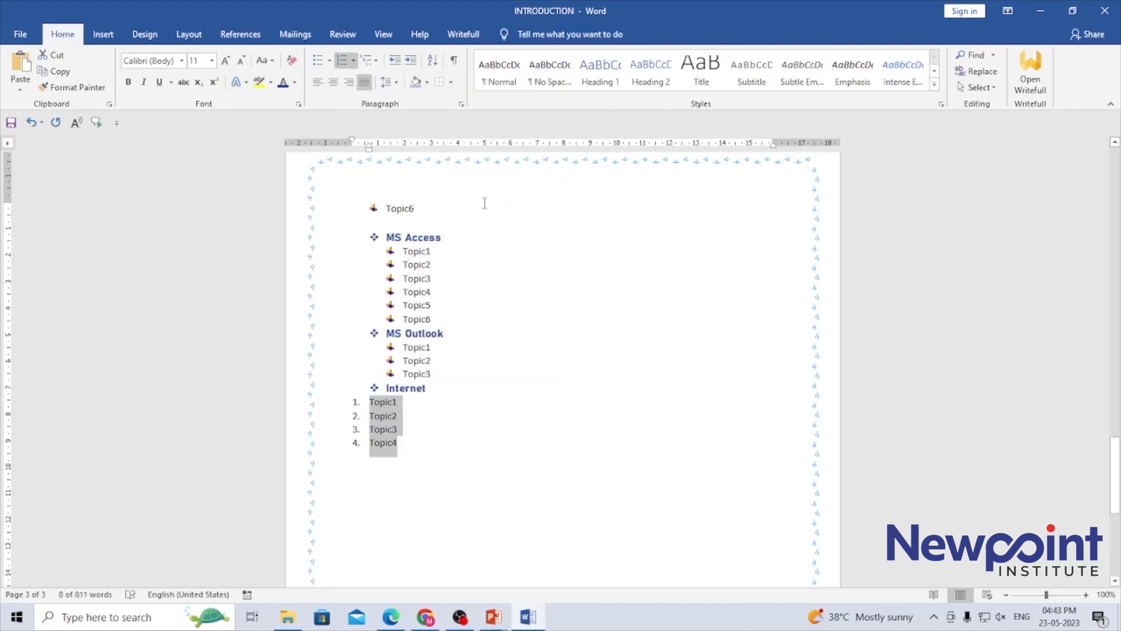
pyautogui.press('Tab')
pyautogui.press('Tab')
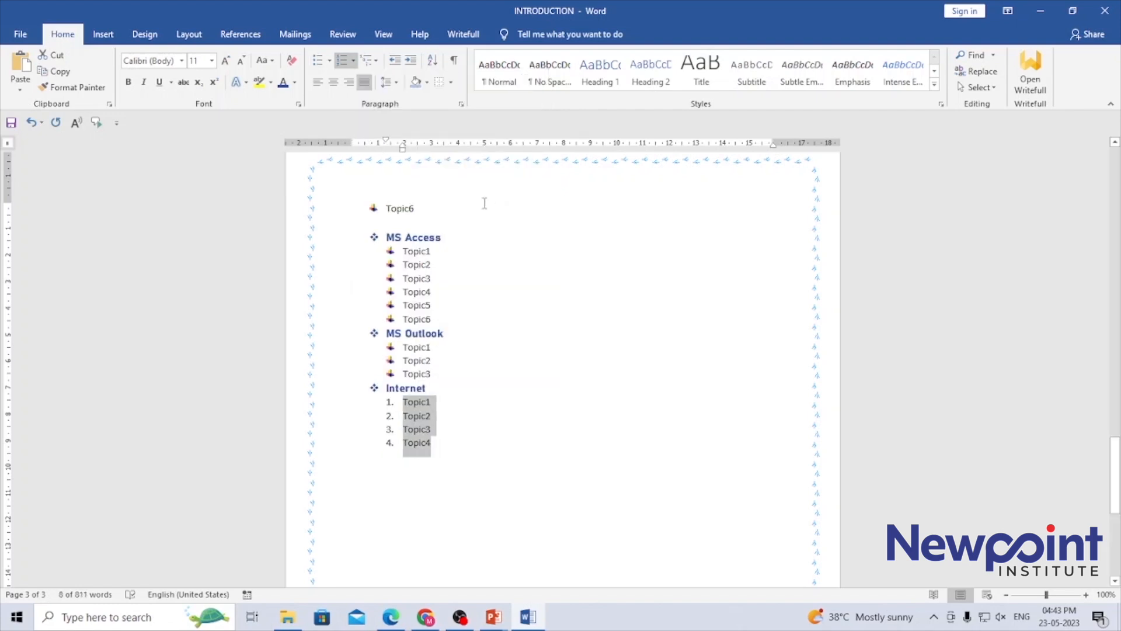
# Step: Add the second-level items Topic1, Topic2 and Topic3, numbered 1.1 to 1.3, beneath Internet's Topic1
pyautogui.click(442, 406)
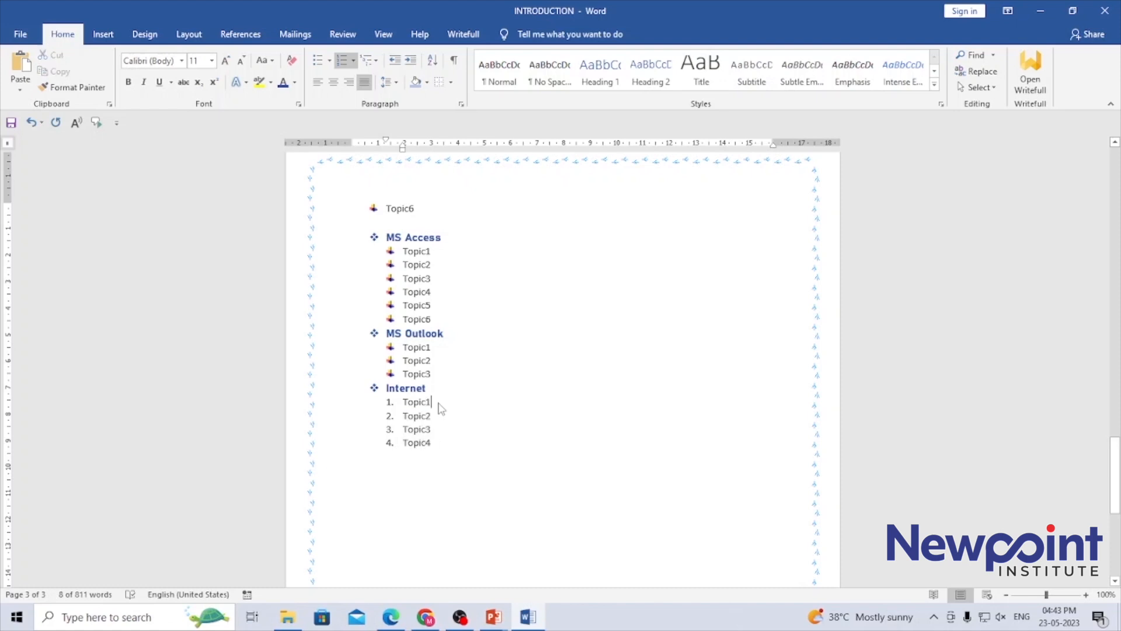
pyautogui.press('Return')
pyautogui.press('Tab')
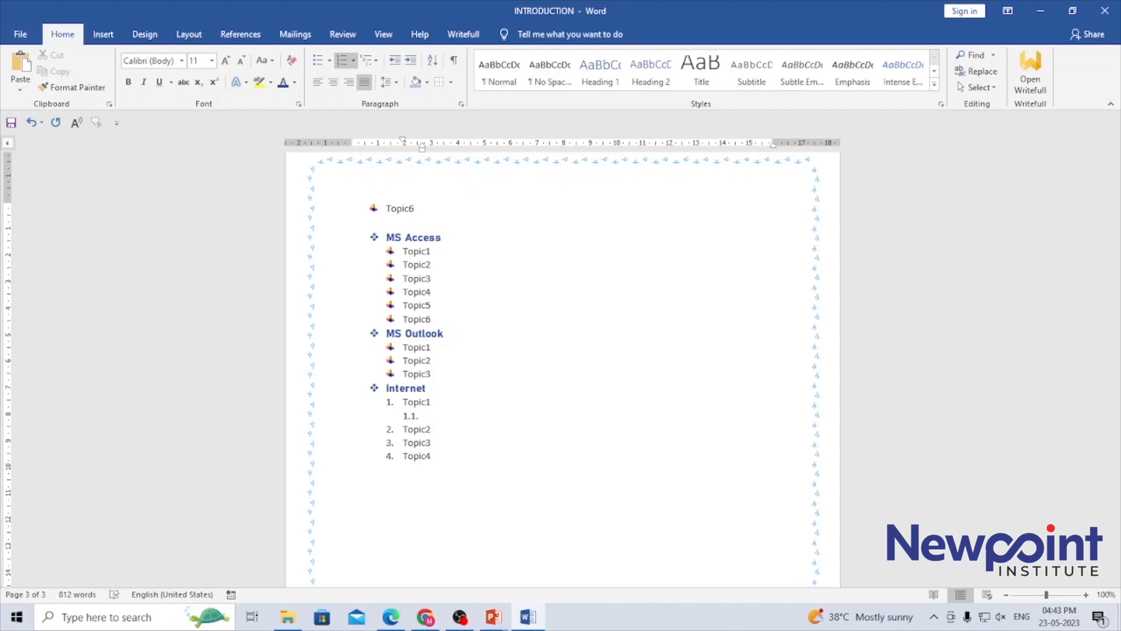
pyautogui.write('topic')
pyautogui.press('Return')
pyautogui.write('topic')
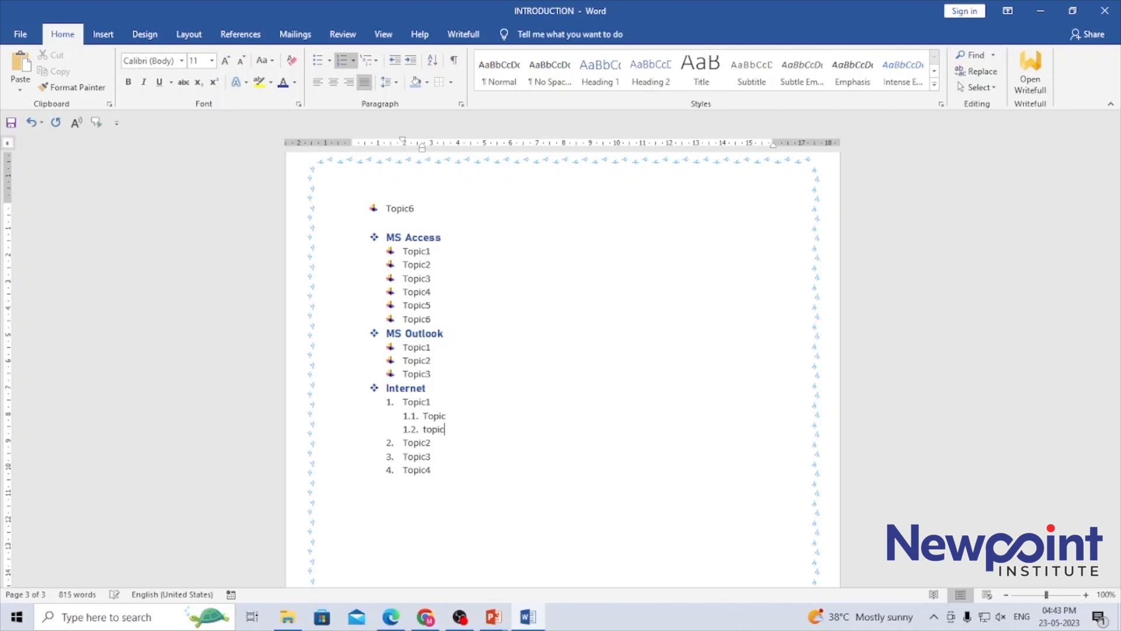
pyautogui.write('2')
pyautogui.write('1')
pyautogui.click(451, 428)
pyautogui.press('Return')
pyautogui.write('topic')
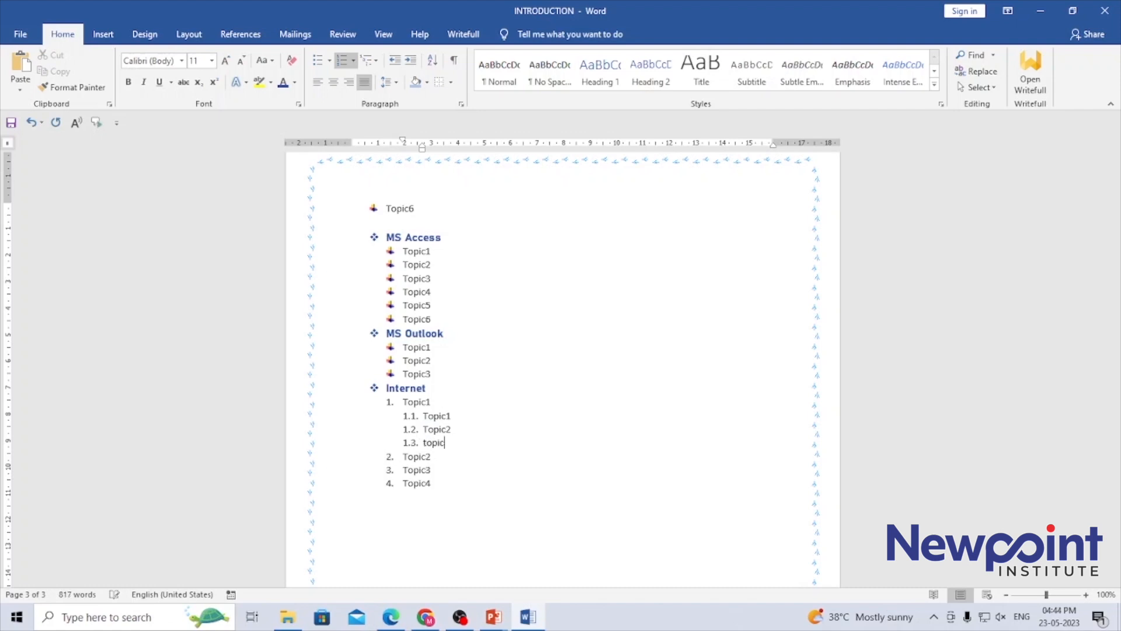
pyautogui.write('3')
# Step: Add the third-level items Topic1 and Topic2 beneath item 1.3 and start a new line below them
pyautogui.press('Return')
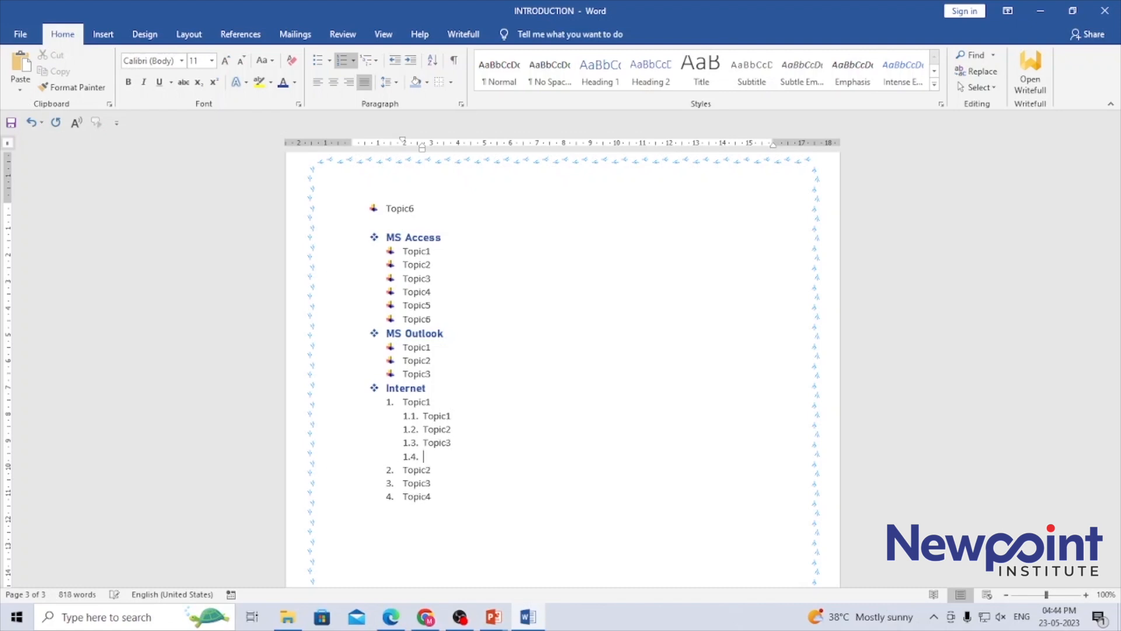
pyautogui.press('Tab')
pyautogui.write('topic1')
pyautogui.press('Return')
pyautogui.write('topic')
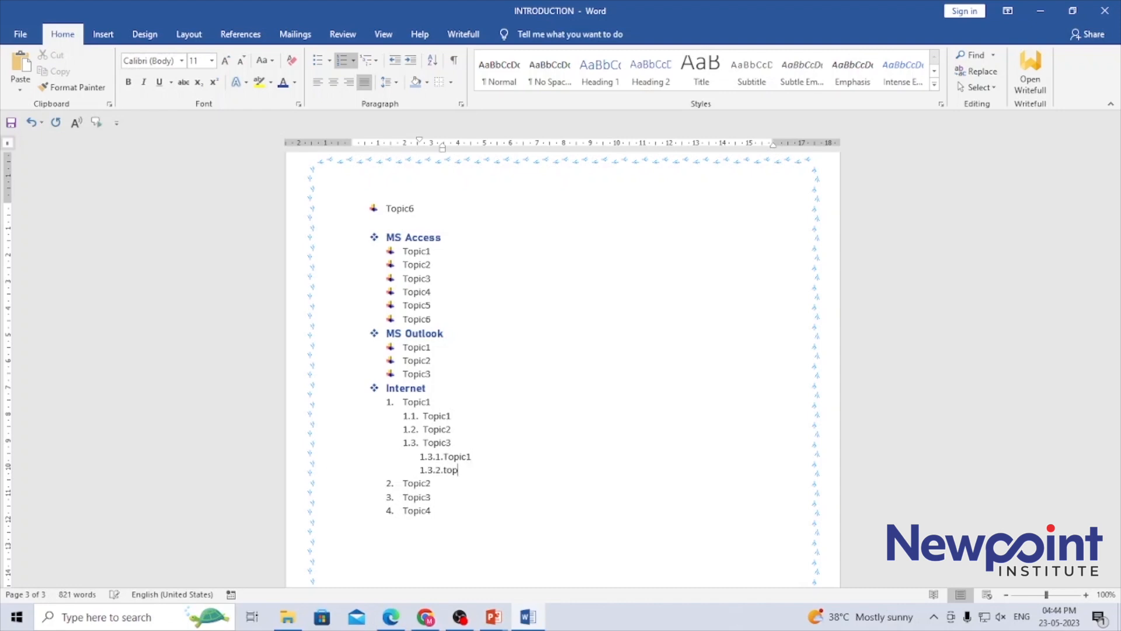
pyautogui.write('2')
pyautogui.press('Return')
# Step: Enter Topic3 on the line below item 1.3.2 and erase it, leaving the line blank and without a number
pyautogui.write('topic')
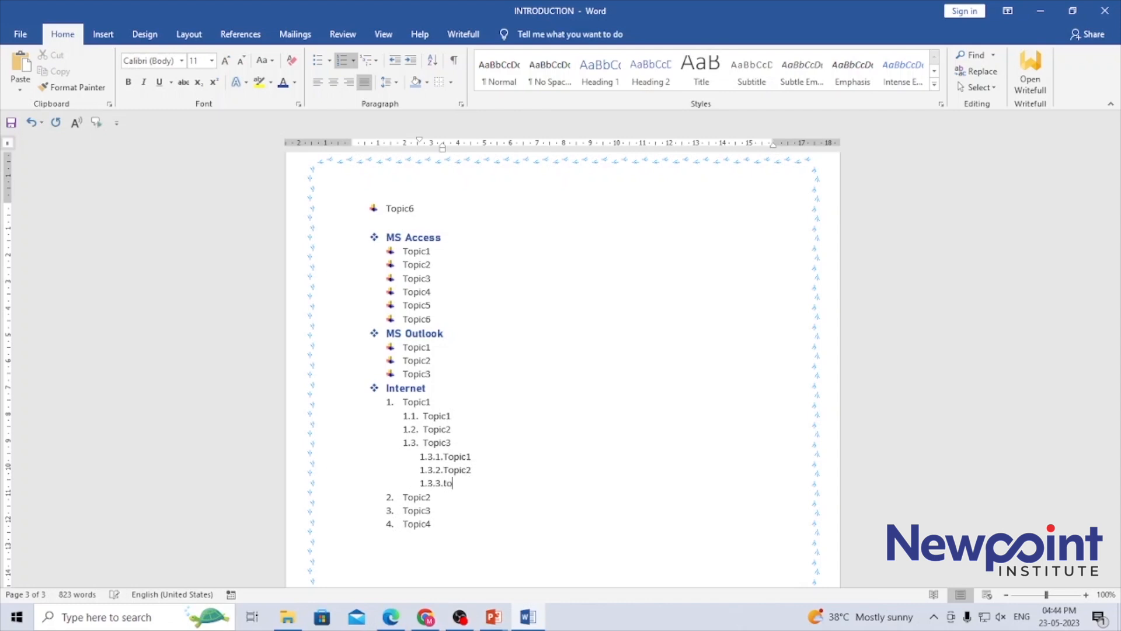
pyautogui.write('3')
pyautogui.hotkey('ctrl', 'z')
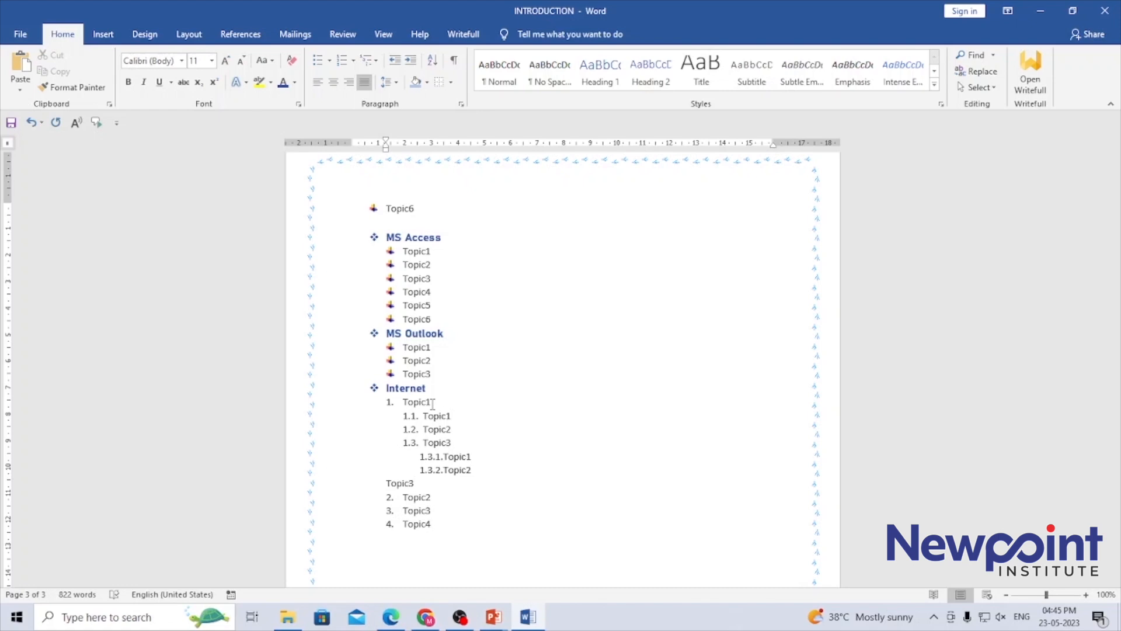
pyautogui.press('BackSpace')
pyautogui.press('BackSpace')
pyautogui.press('BackSpace')
pyautogui.press('BackSpace')
pyautogui.press('BackSpace')
pyautogui.press('BackSpace')
# Step: Add the second-level items Topic1 and Topic2, numbered 2.1 and 2.2, beneath Internet's Topic2
pyautogui.click(431, 497)
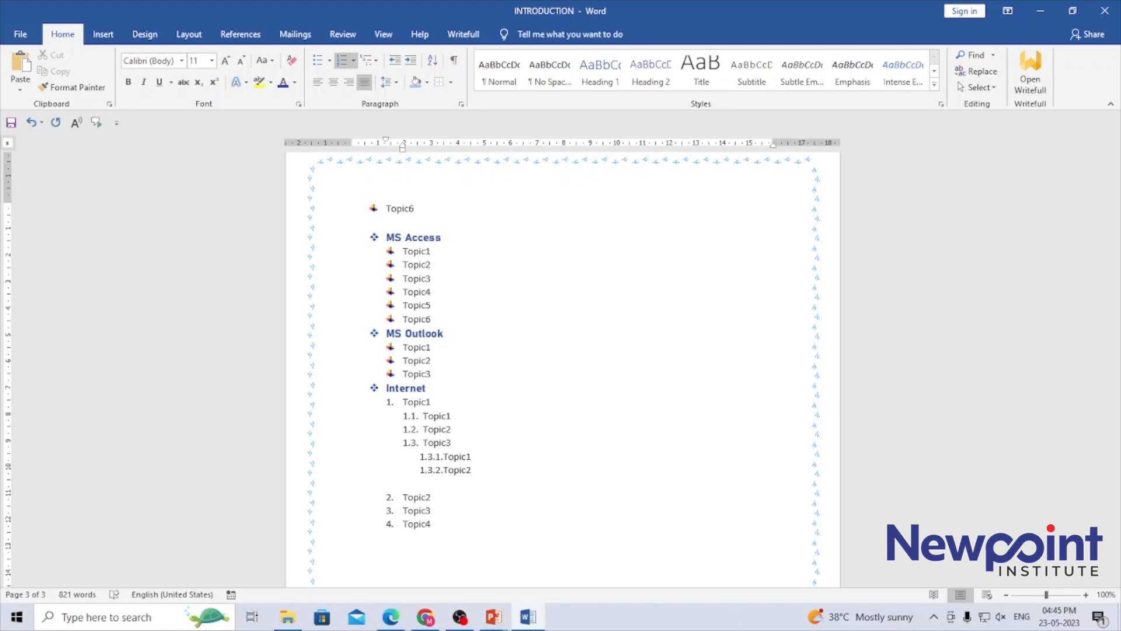
pyautogui.press('Return')
pyautogui.press('Tab')
pyautogui.write('topic1')
pyautogui.press('Return')
pyautogui.write('t')
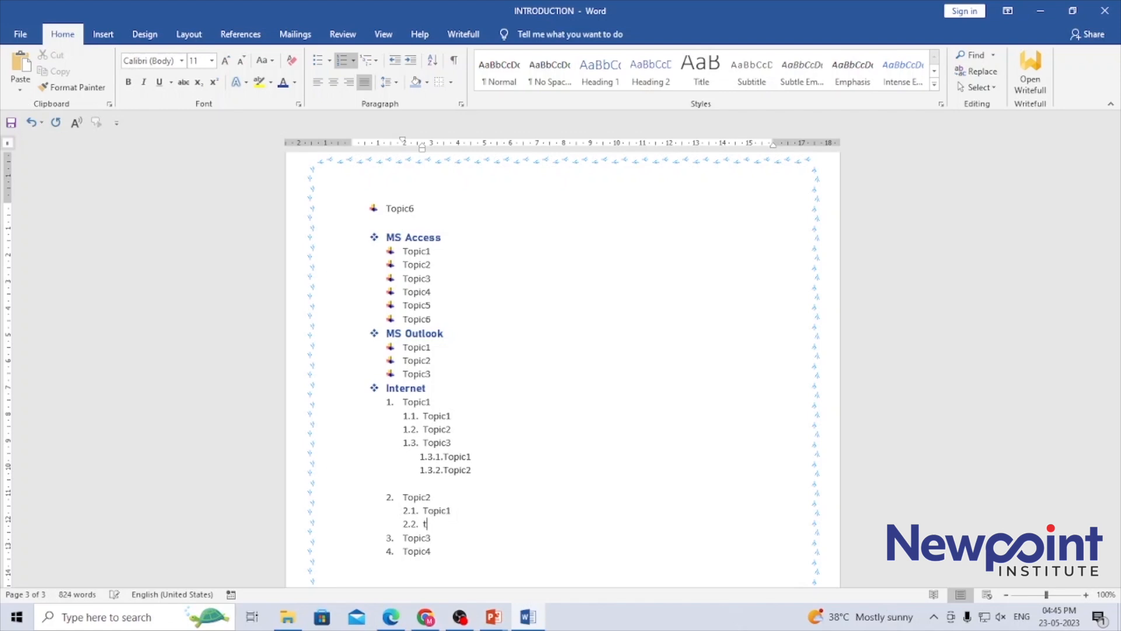
pyautogui.write('opic2')
# Step: Add the third-level item Topic1 beneath item 2.2, followed by a Topic3 line without a number
pyautogui.press('Return')
pyautogui.press('Tab')
pyautogui.write('topic')
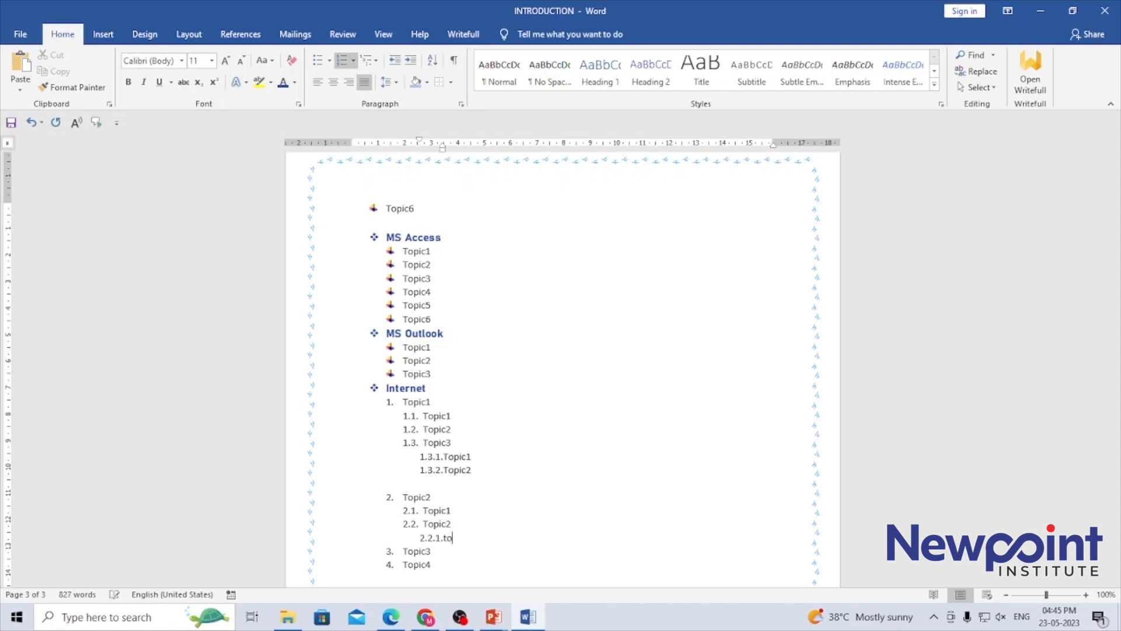
pyautogui.write('1')
pyautogui.press('Return')
pyautogui.write('topic')
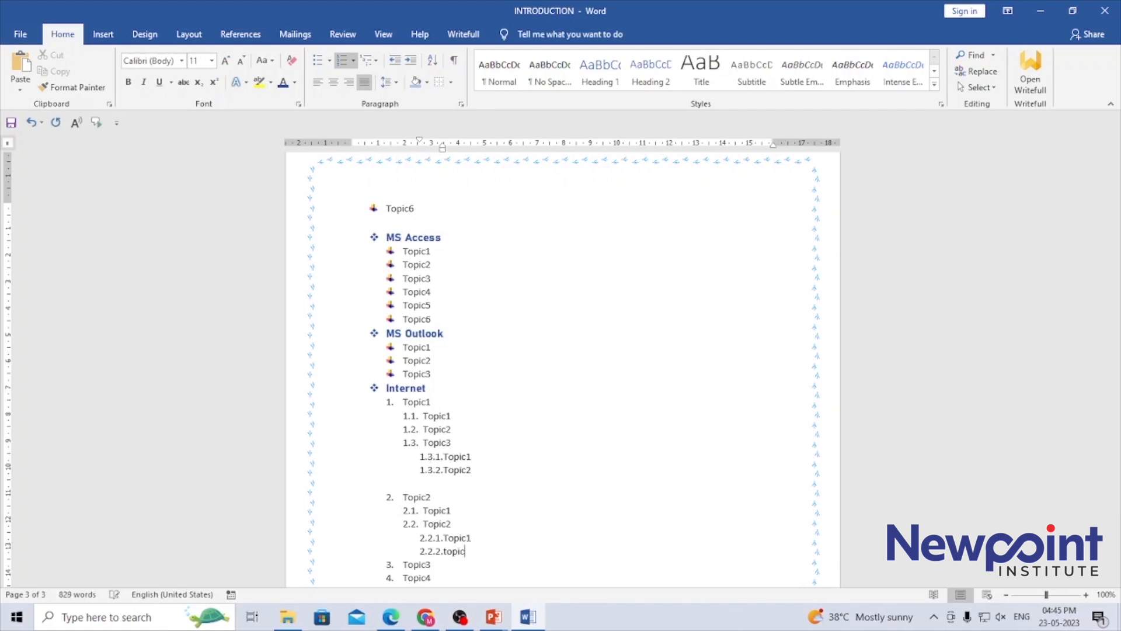
pyautogui.write('3')
pyautogui.hotkey('ctrl', 'z')
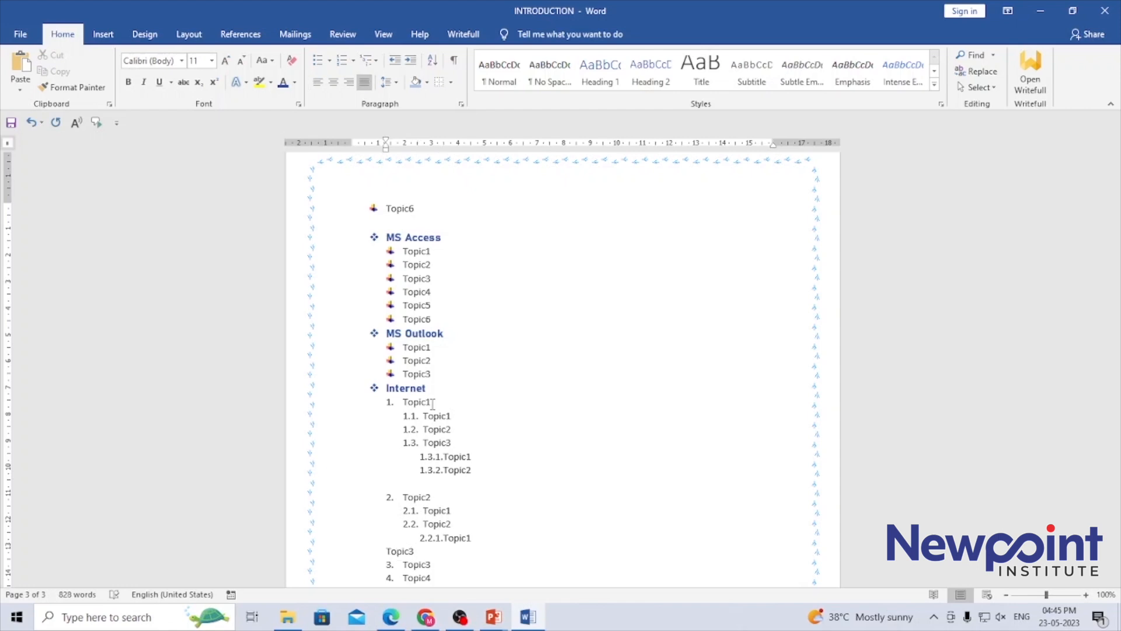
# Step: Insert an empty third-level item 2.2.2 directly below item 2.2.1
pyautogui.press('Up')
pyautogui.press('End')
pyautogui.press('Return')
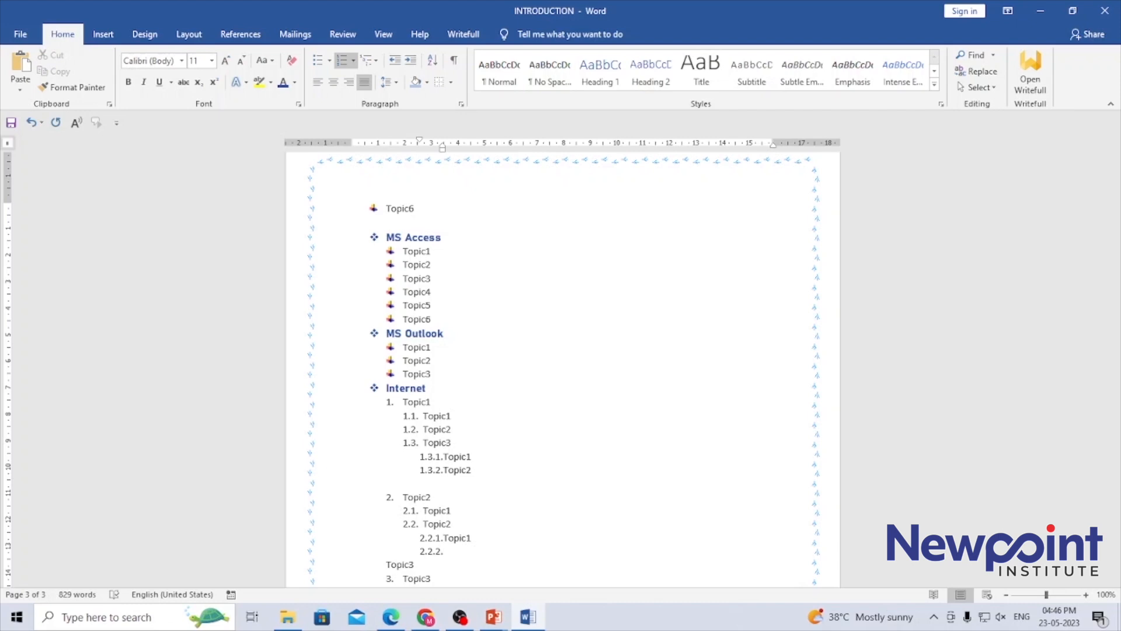
pyautogui.moveTo(435, 539); pyautogui.dragTo(473, 554)
pyautogui.hotkey('ctrl', 'z')
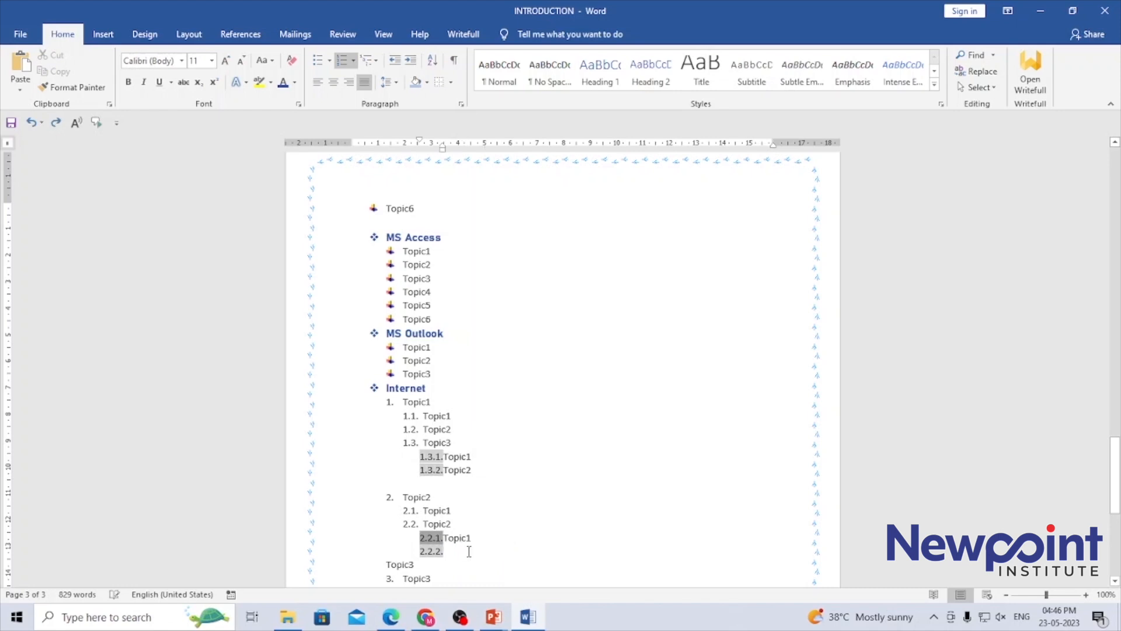
pyautogui.click(448, 546)
pyautogui.press('Escape')
pyautogui.click(436, 564)
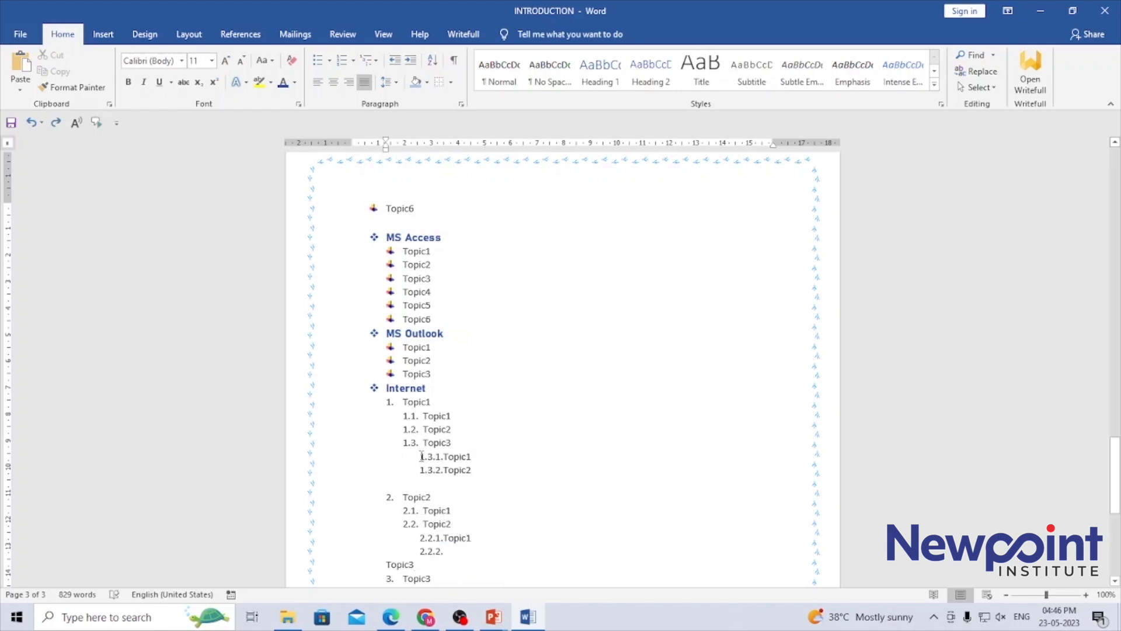
# Step: Move the two items beneath 1.3 up and down through the list levels, ending with both on the second level
pyautogui.moveTo(418, 456); pyautogui.dragTo(469, 471)
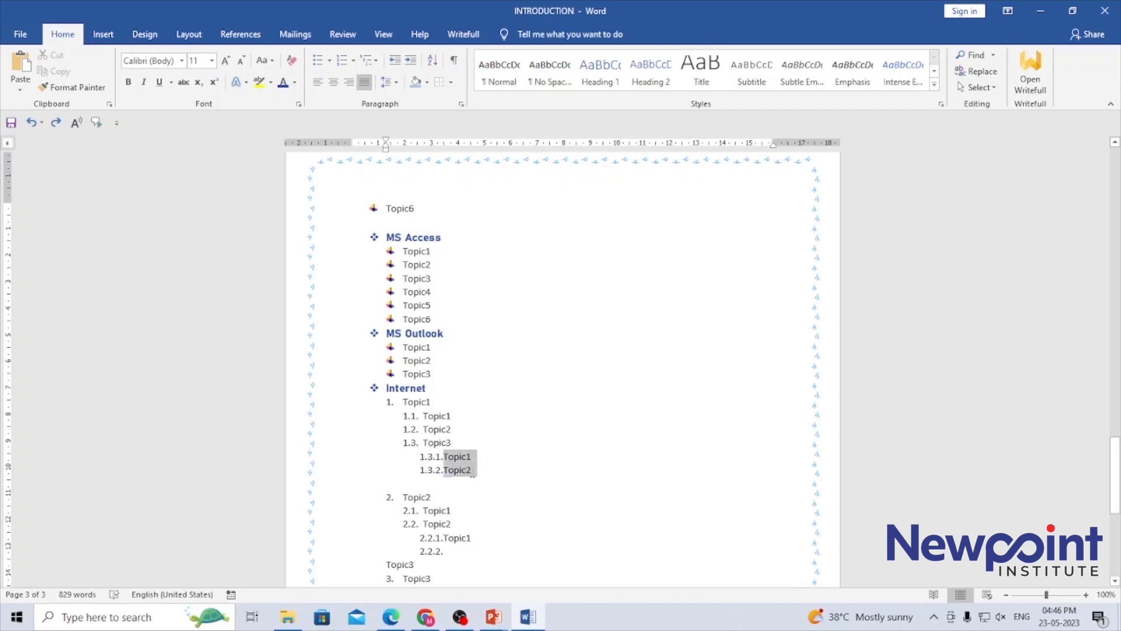
pyautogui.click(392, 63)
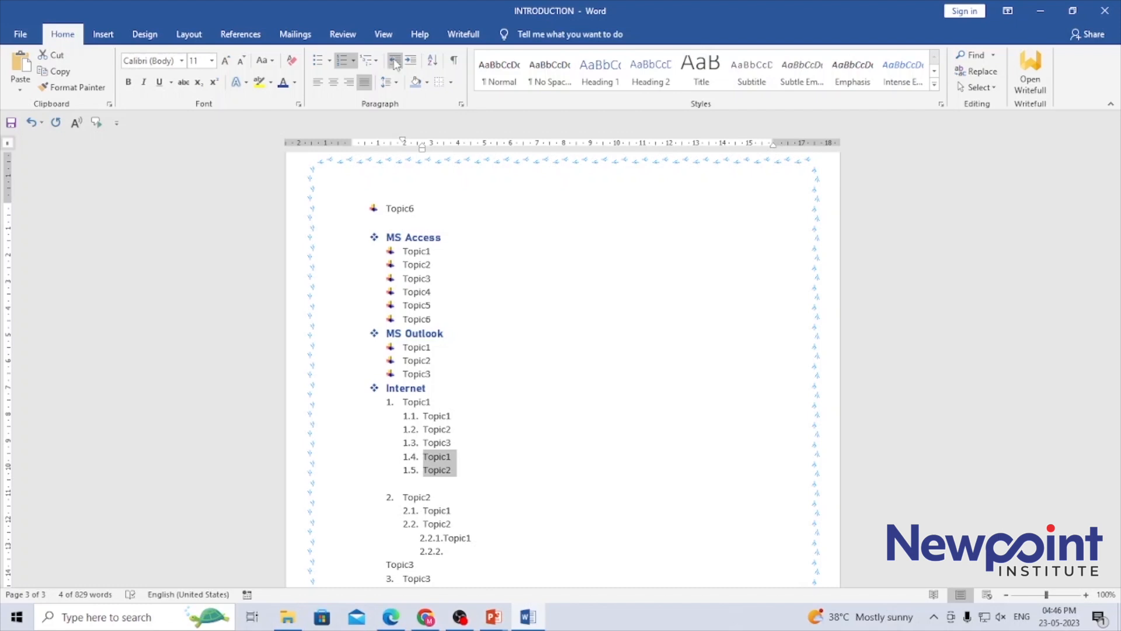
pyautogui.click(412, 62)
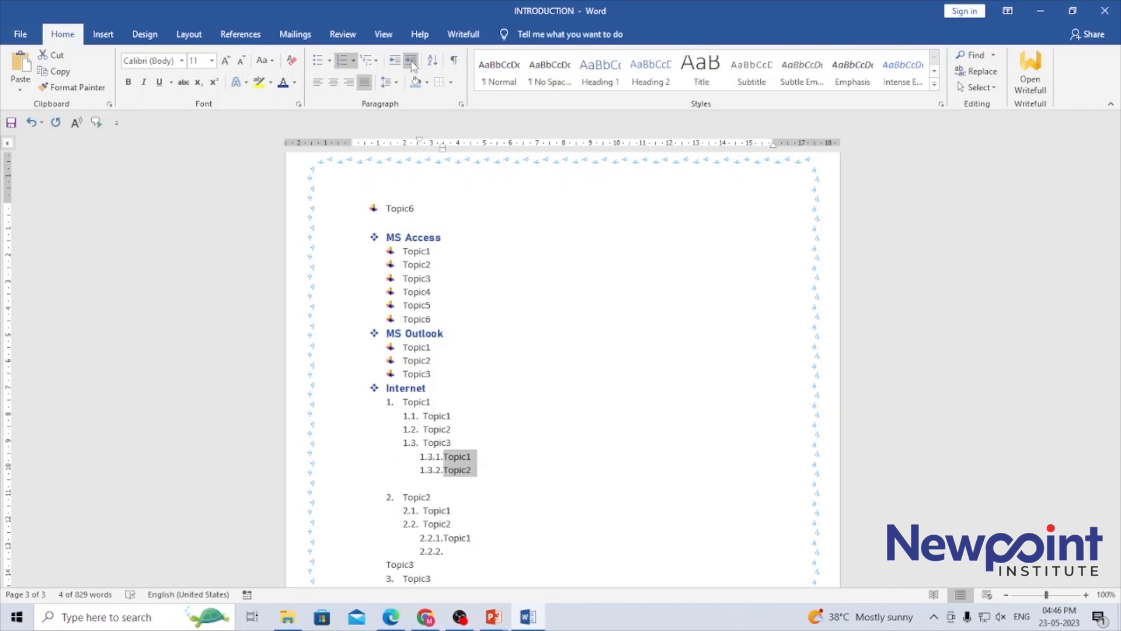
pyautogui.click(412, 62)
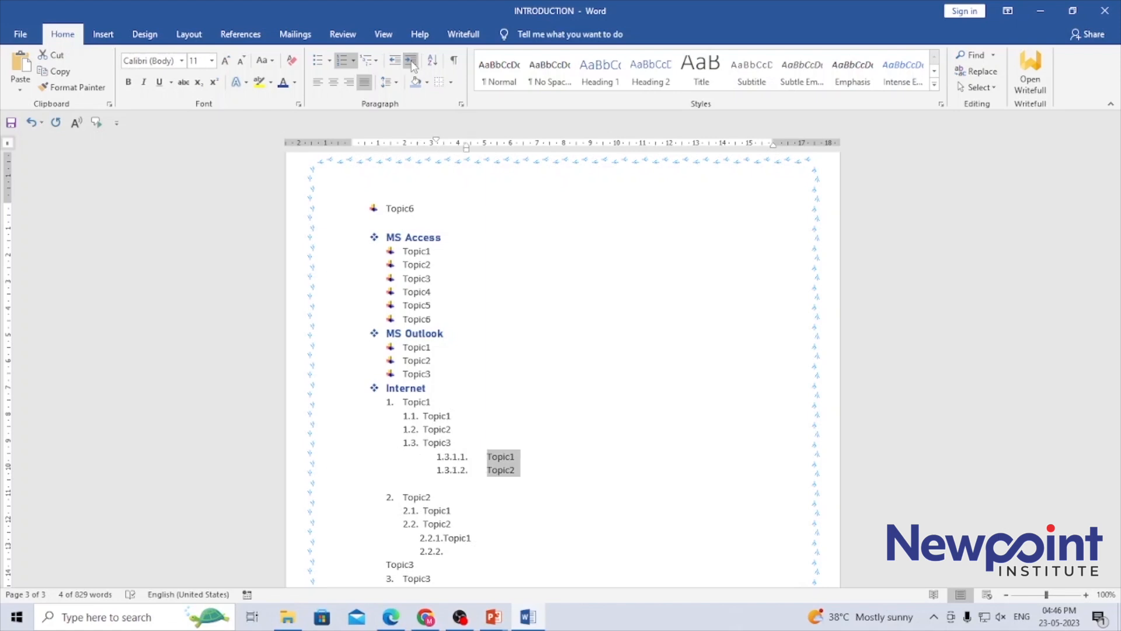
pyautogui.click(394, 62)
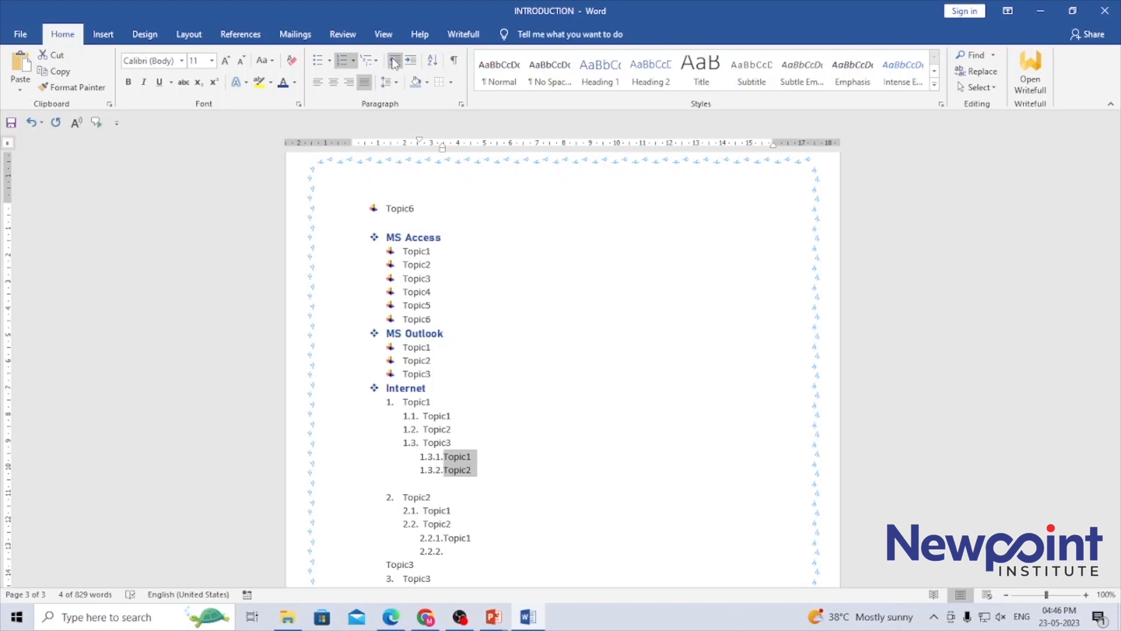
pyautogui.click(395, 62)
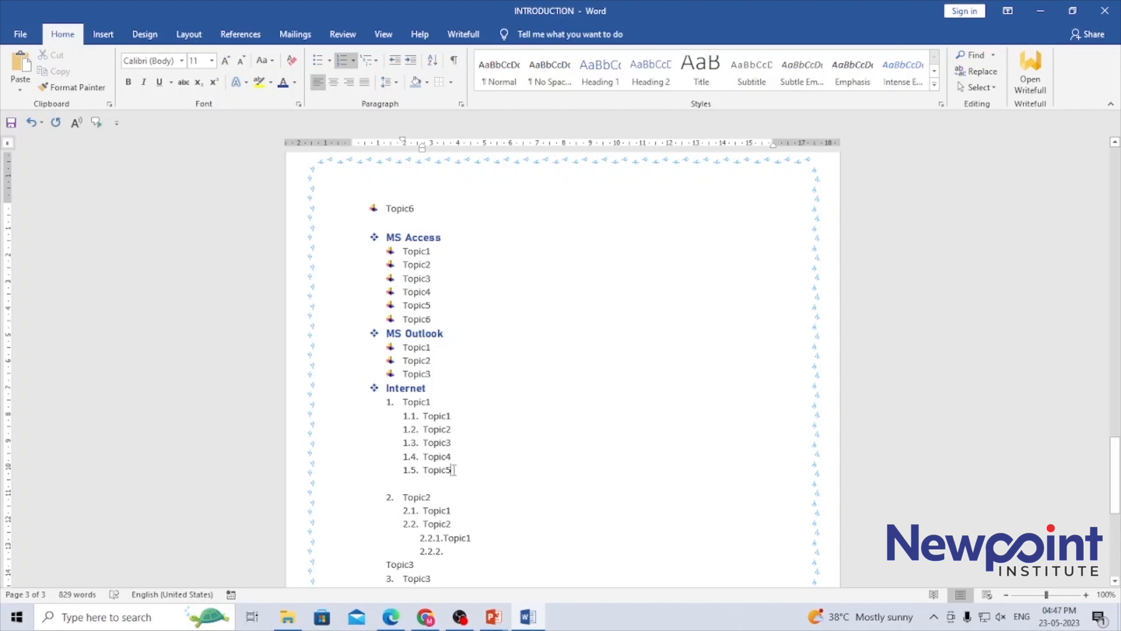
# Step: Demote Topic4 and Topic5 from the second level to the third level beneath item 1.3
pyautogui.moveTo(453, 471); pyautogui.dragTo(425, 458)
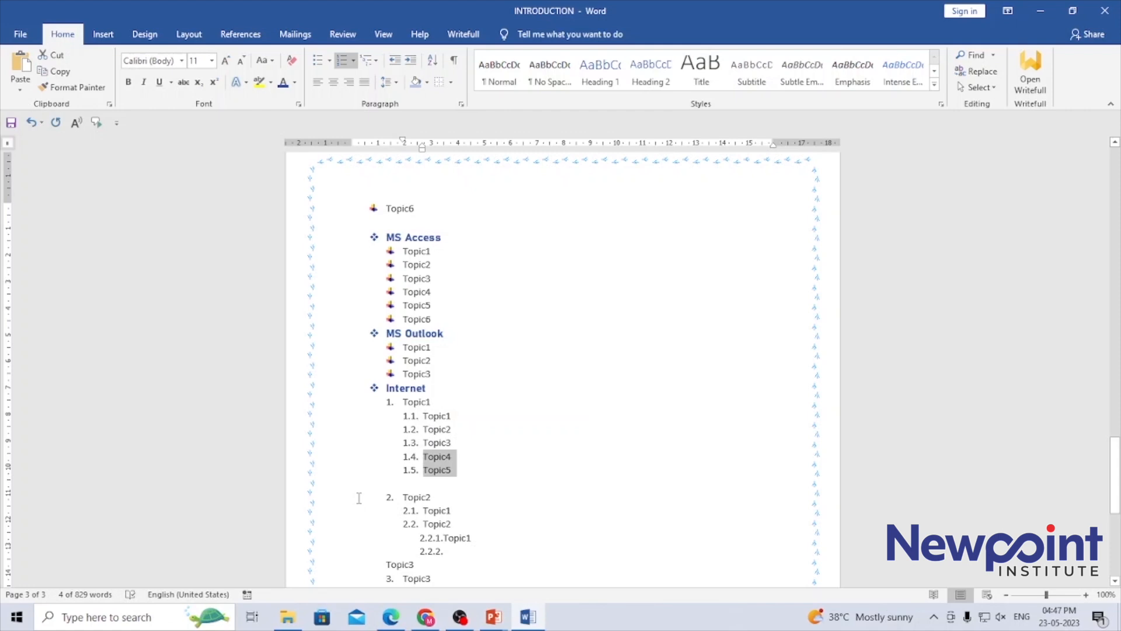
pyautogui.click(411, 61)
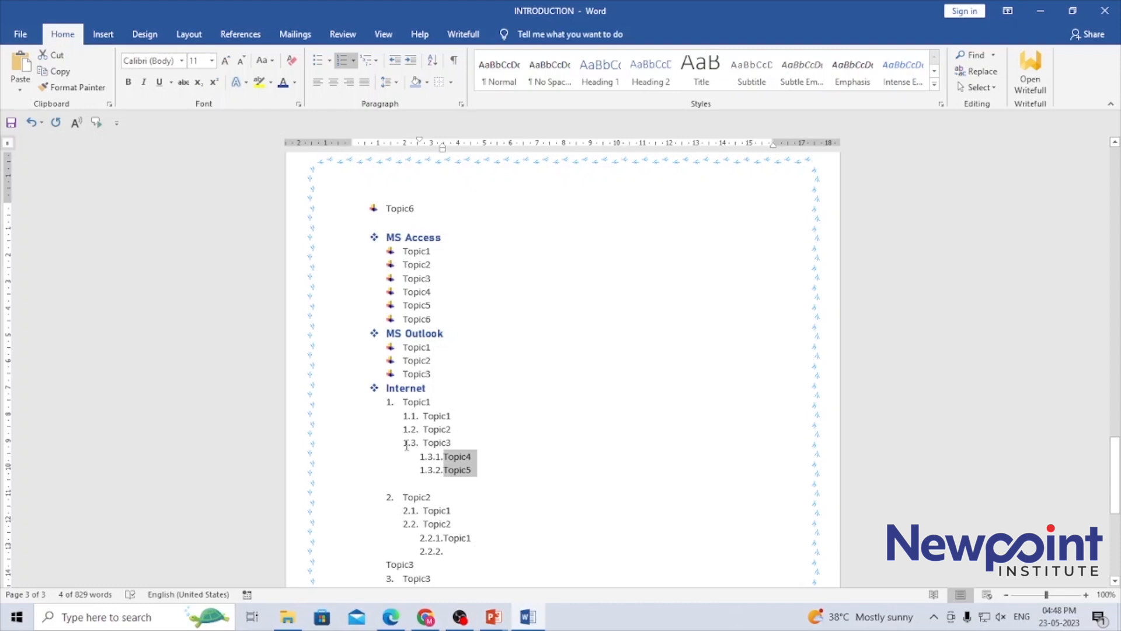
pyautogui.moveTo(407, 445); pyautogui.dragTo(425, 447)
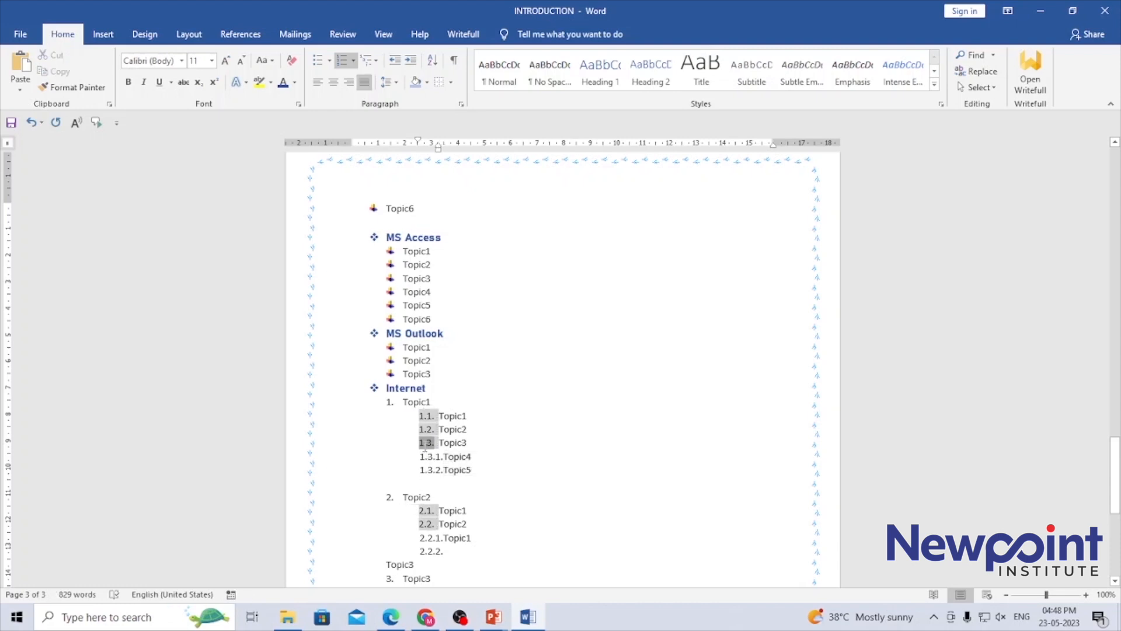
pyautogui.hotkey('ctrl', 'z')
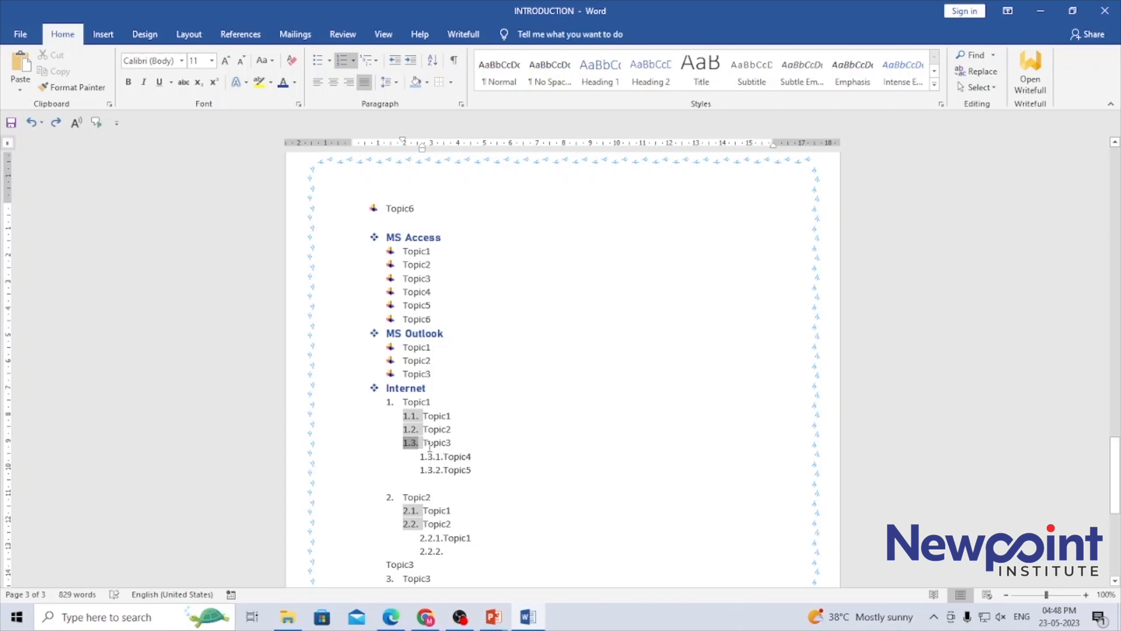
pyautogui.click(430, 450)
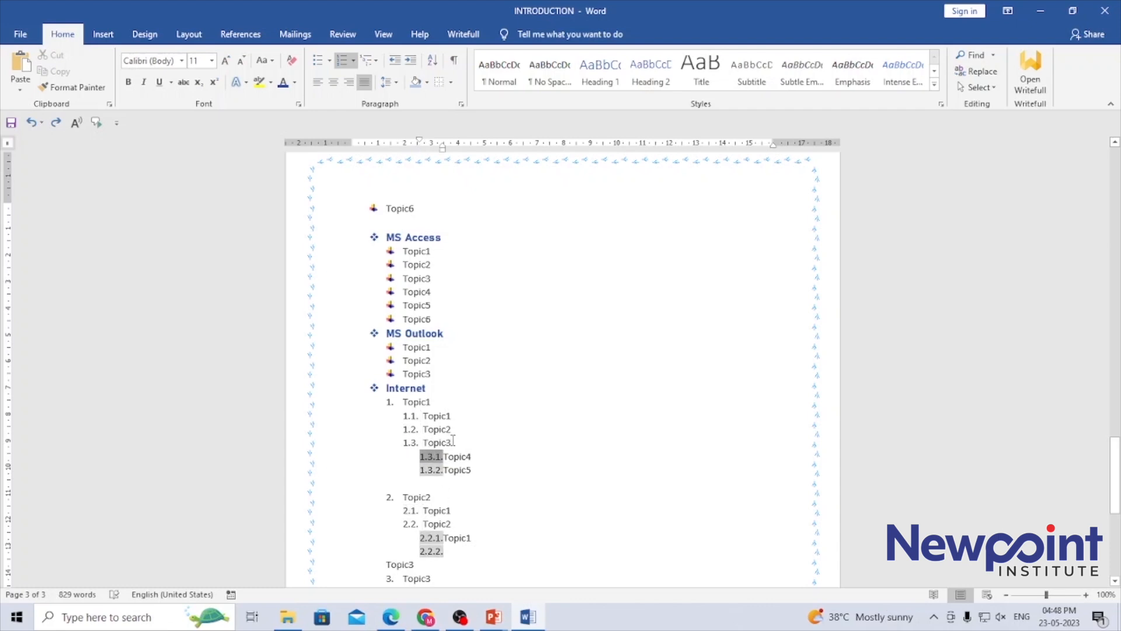
# Step: Add four second-level items reading hhhhhhhh, numbered 1.4 to 1.7, directly below the third-level Topic5 under Internet
pyautogui.moveTo(454, 443); pyautogui.dragTo(427, 449)
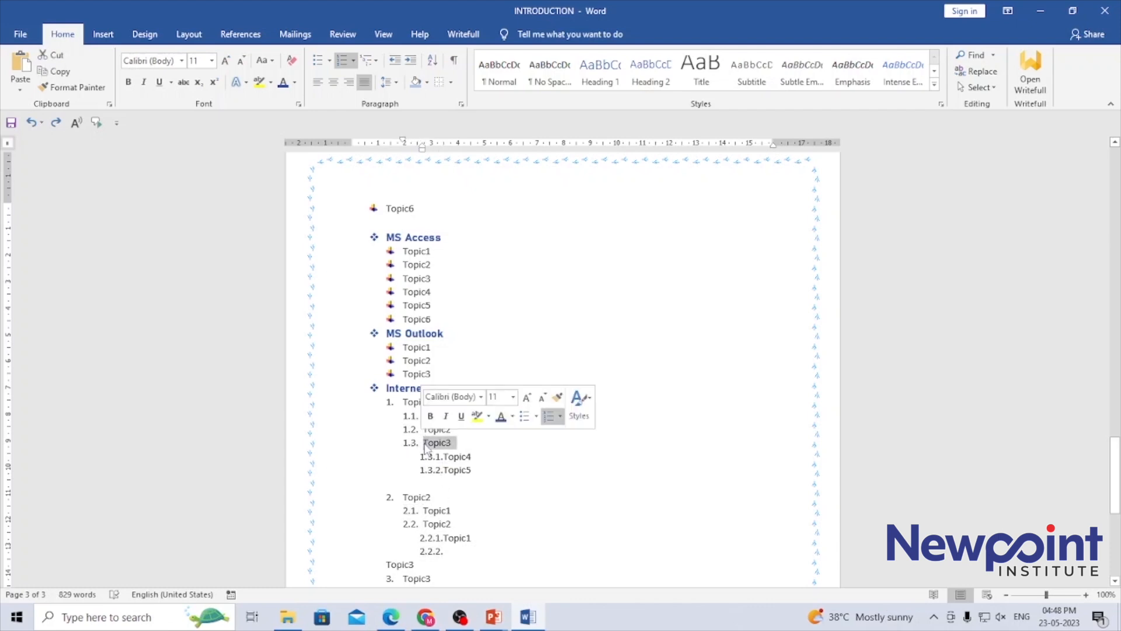
pyautogui.click(476, 473)
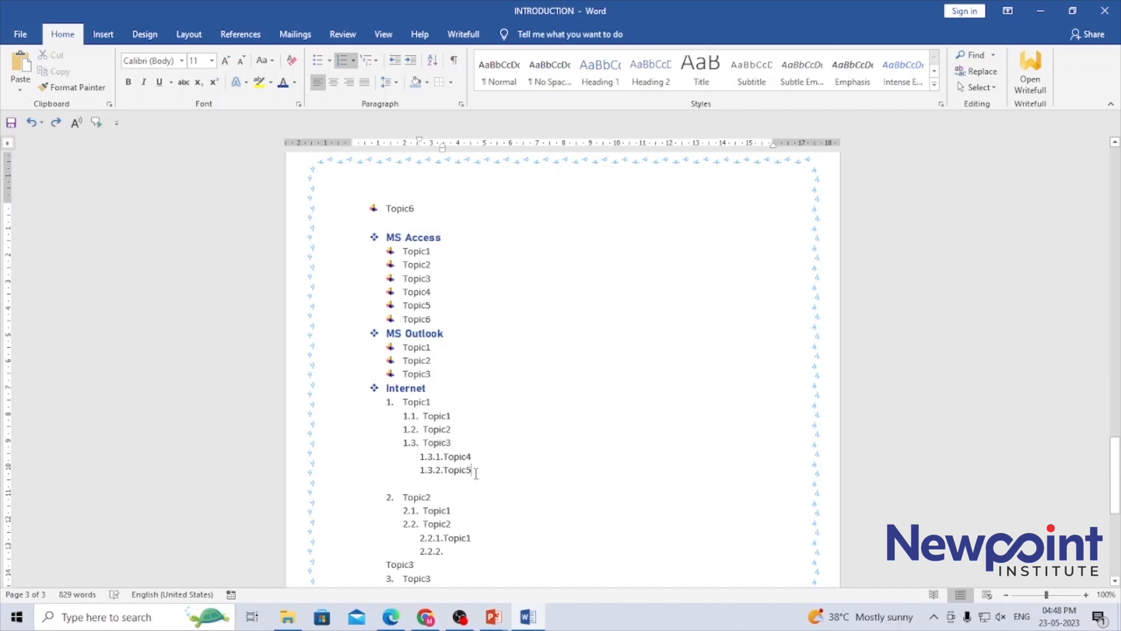
pyautogui.press('Return')
pyautogui.hotkey('shift', 'Tab')
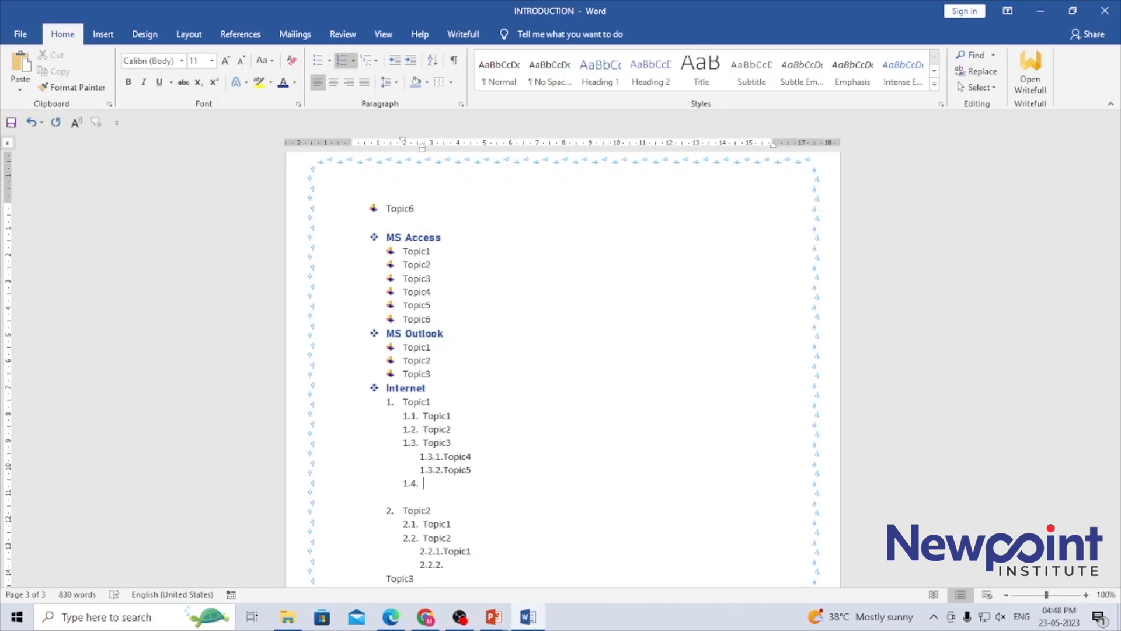
pyautogui.write('hhhhhhhh')
pyautogui.press('Return')
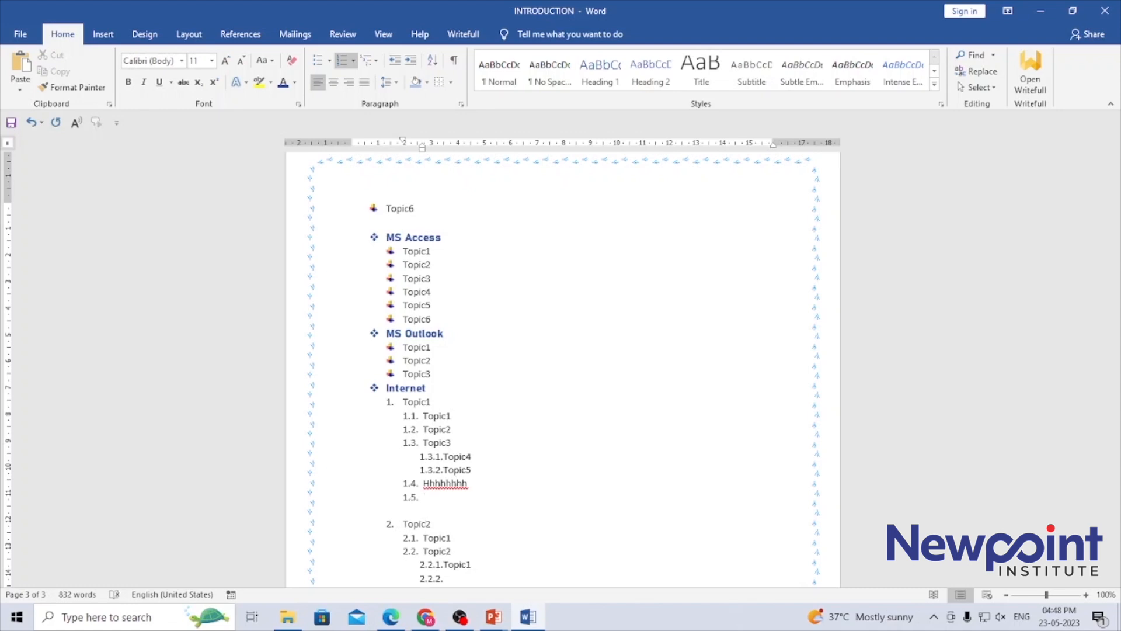
pyautogui.write('hhhhhhhh')
pyautogui.press('Return')
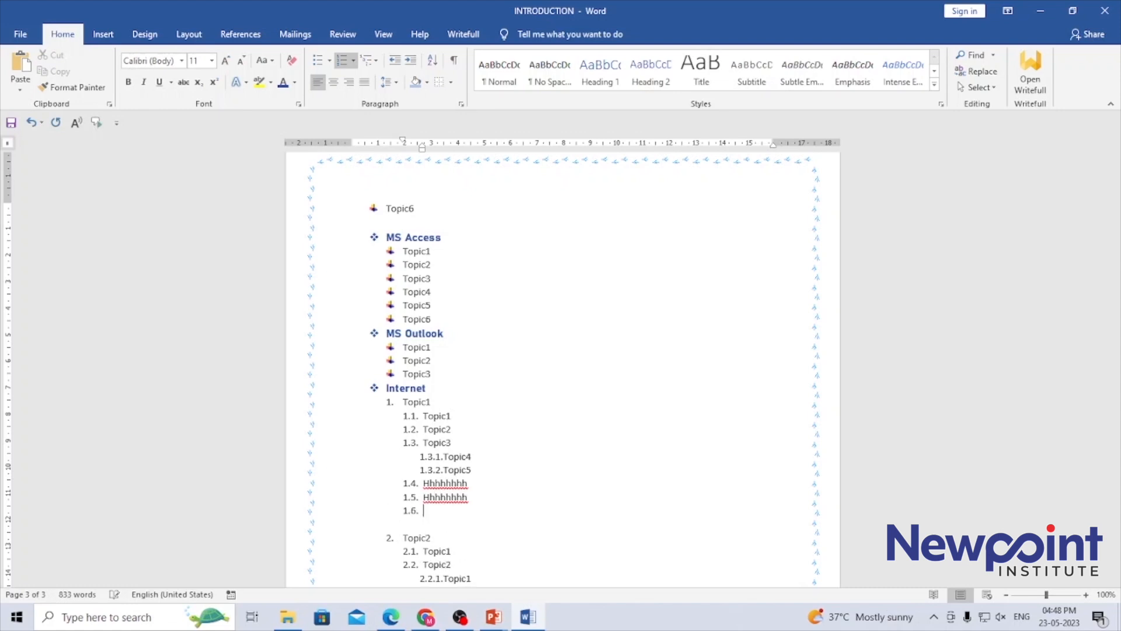
pyautogui.write('hhhhhhhh')
pyautogui.press('Return')
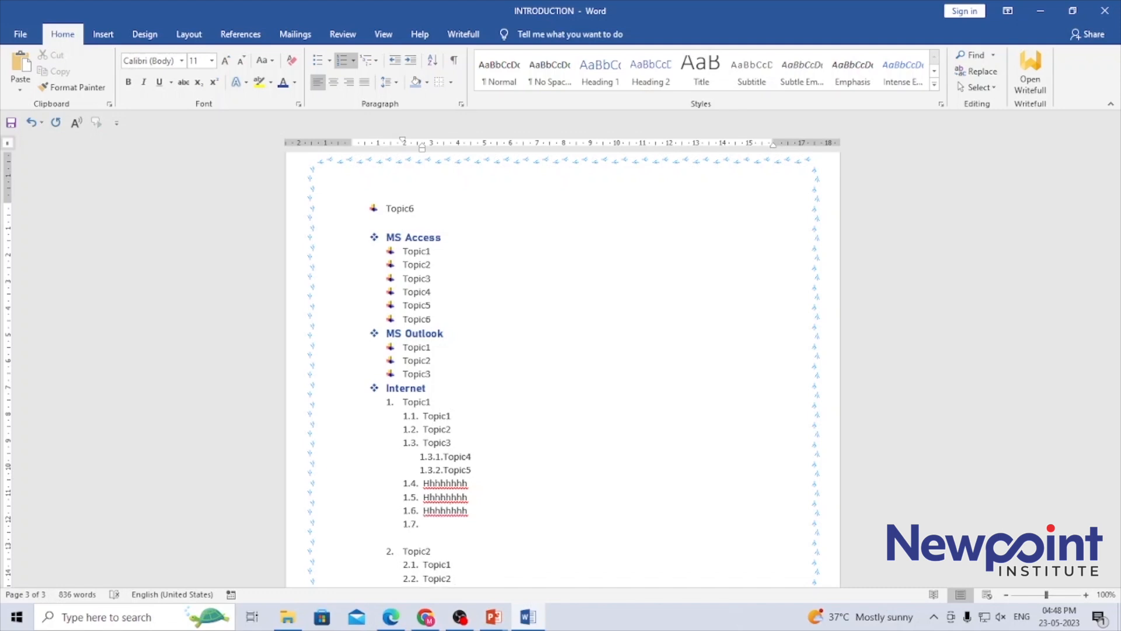
pyautogui.write('hhhhhhhh')
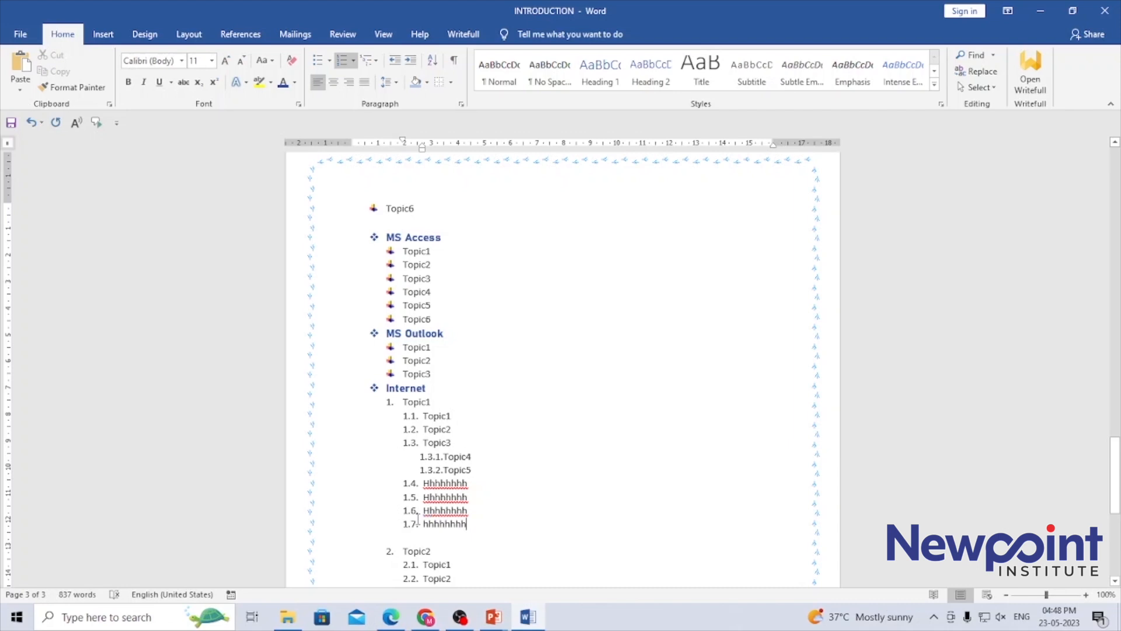
# Step: Promote the last hhhhhhhh item, number 1.7, to the first level of the list
pyautogui.click(396, 61)
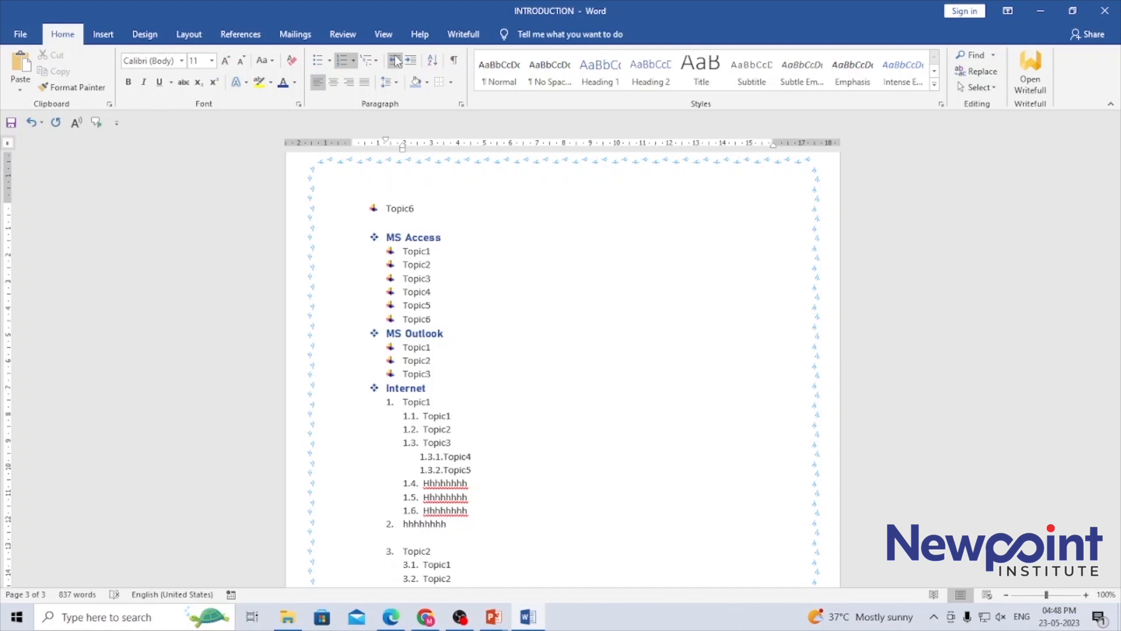
pyautogui.doubleClick(415, 402)
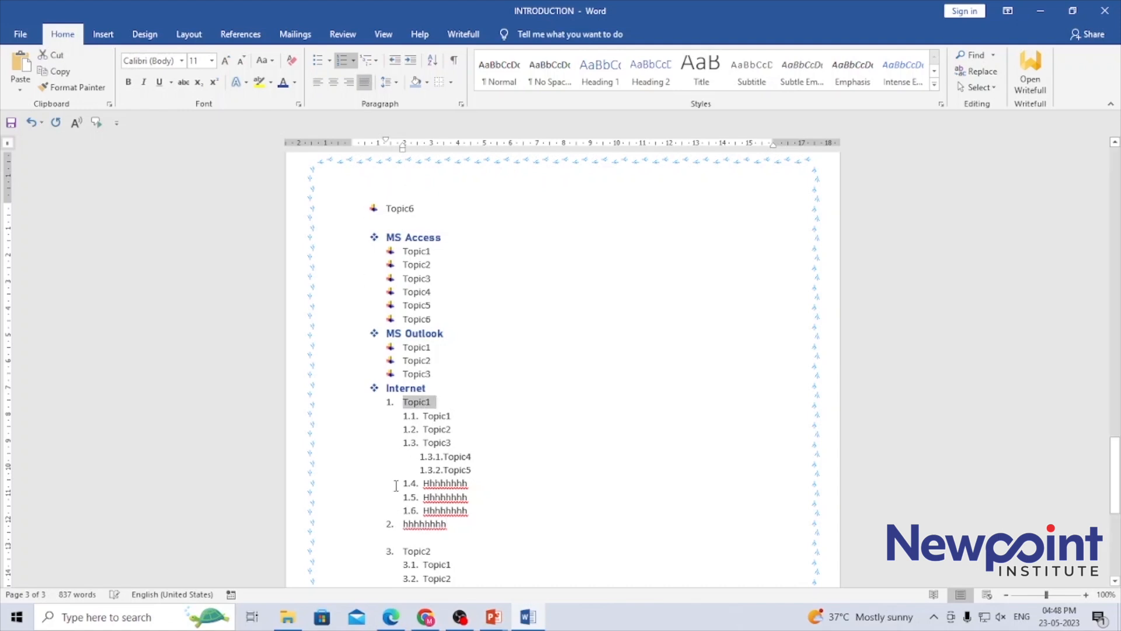
pyautogui.moveTo(400, 525); pyautogui.dragTo(454, 527)
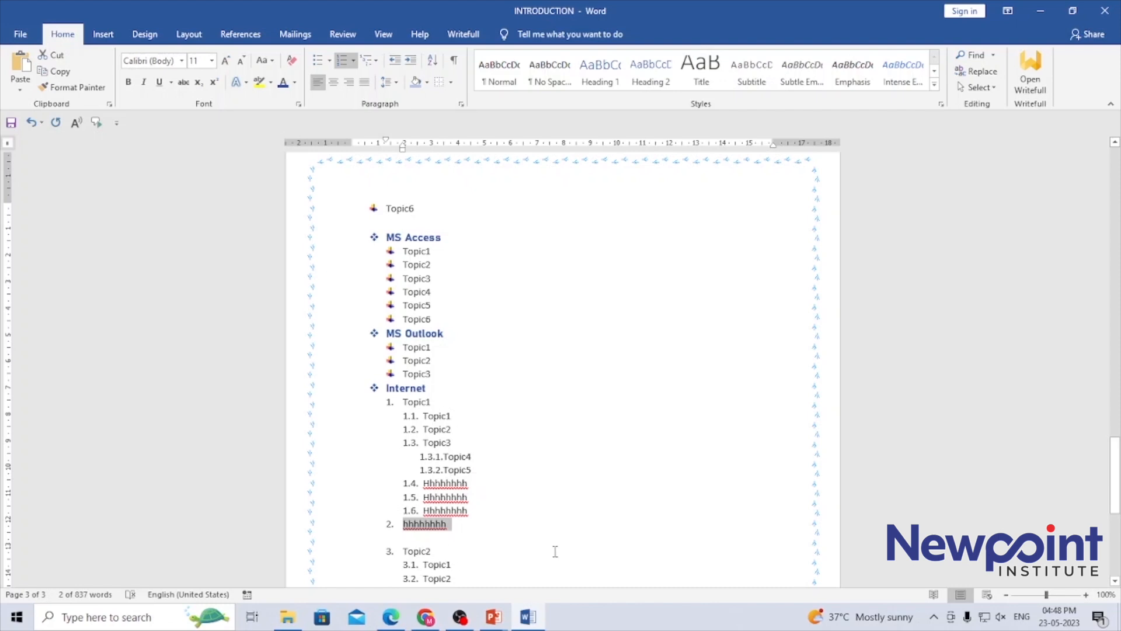
# Step: Delete the unnumbered Topic3 line and enter Topic2 in the empty third-level item above it
pyautogui.moveTo(1116, 483); pyautogui.dragTo(1116, 499)
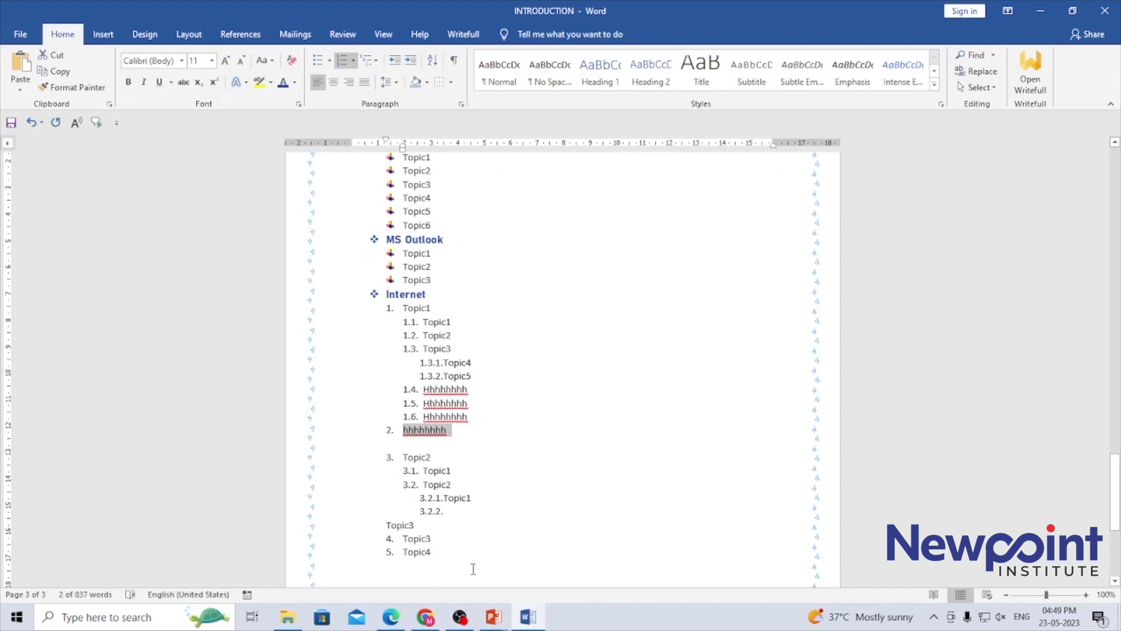
pyautogui.click(377, 525)
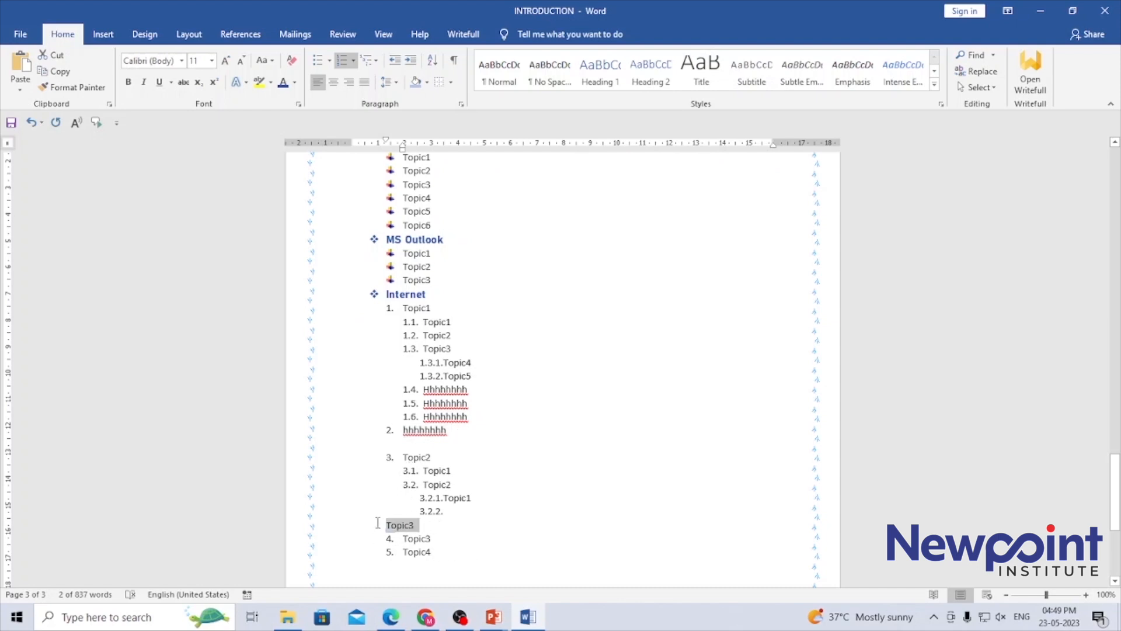
pyautogui.press('BackSpace')
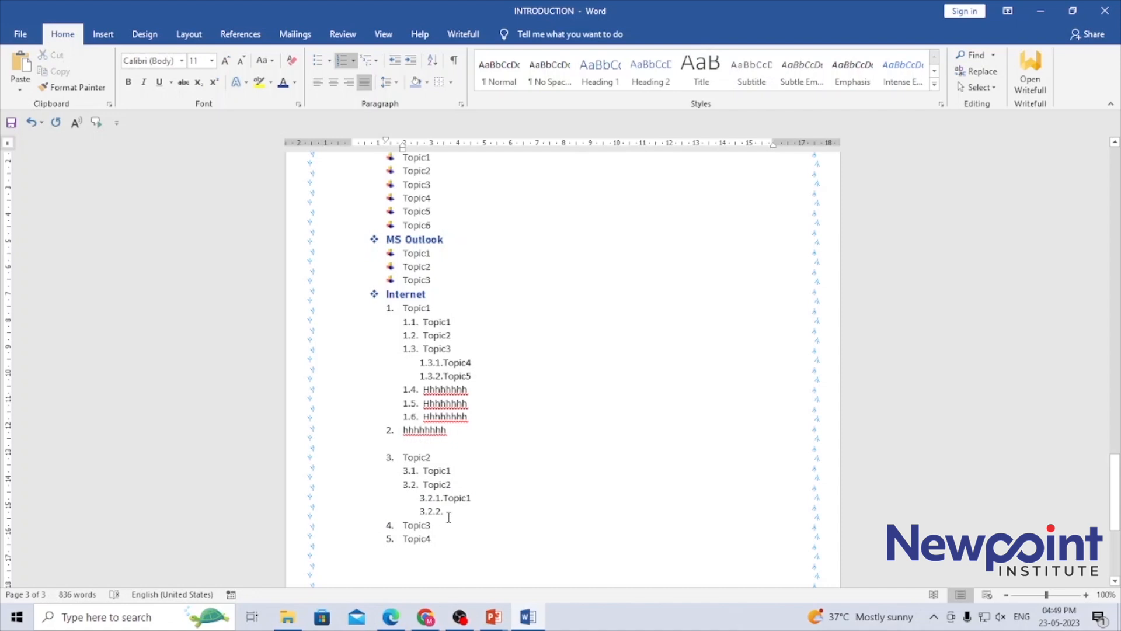
pyautogui.write('t')
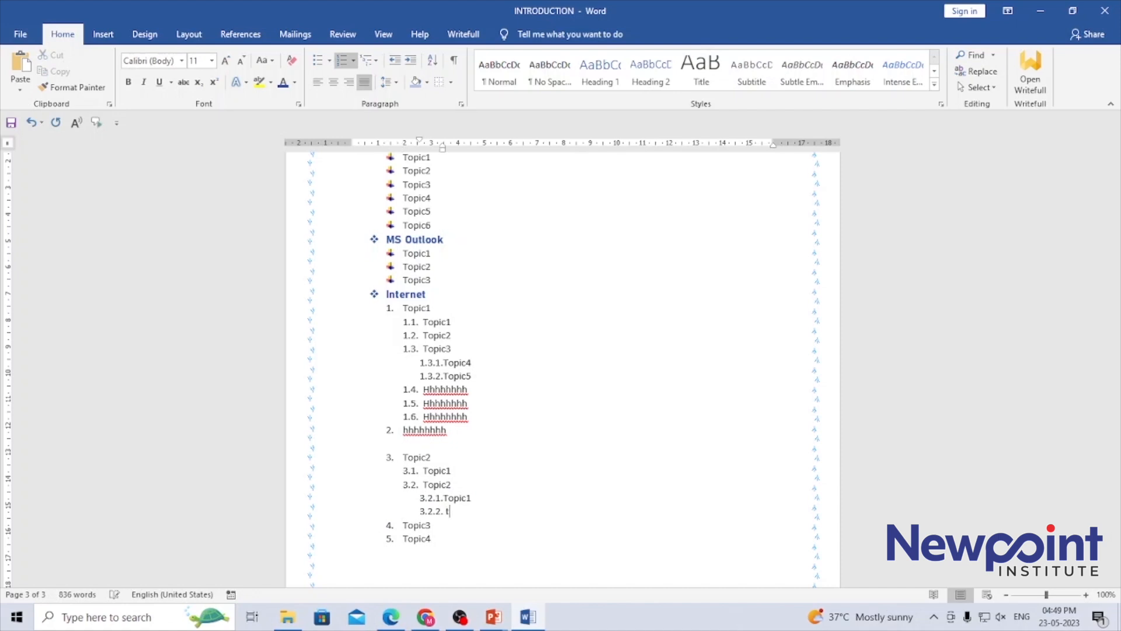
pyautogui.write('opic2')
pyautogui.click(555, 531)
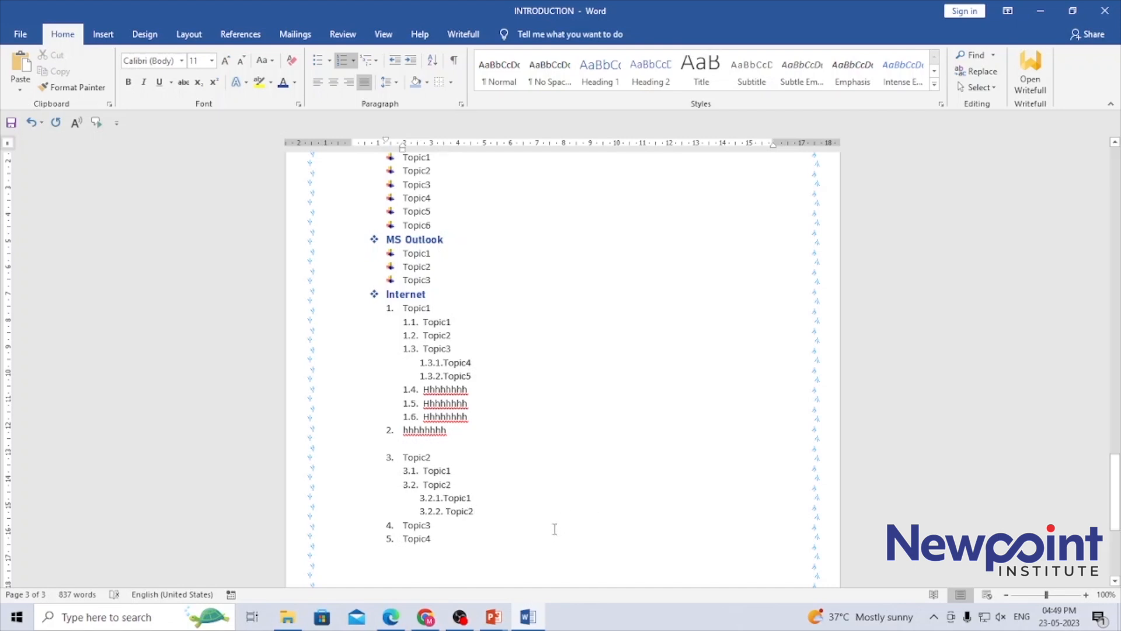
# Step: Demote the hhhhhhhh item numbered 1.6 to the third level beneath item 1.5
pyautogui.click(470, 417)
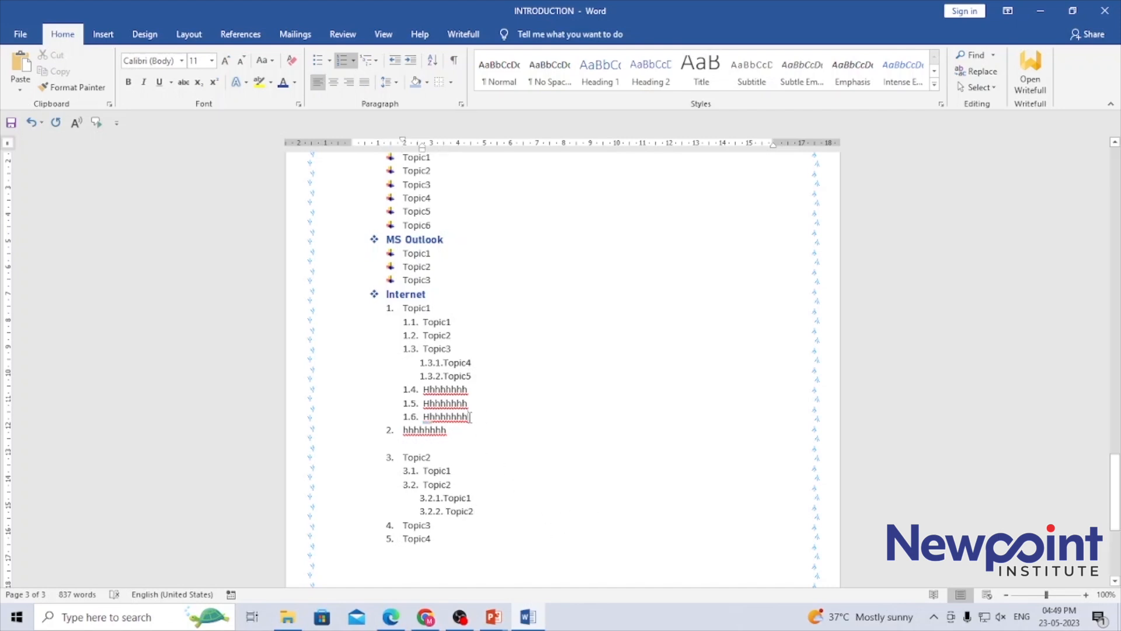
pyautogui.doubleClick(470, 417)
pyautogui.click(411, 60)
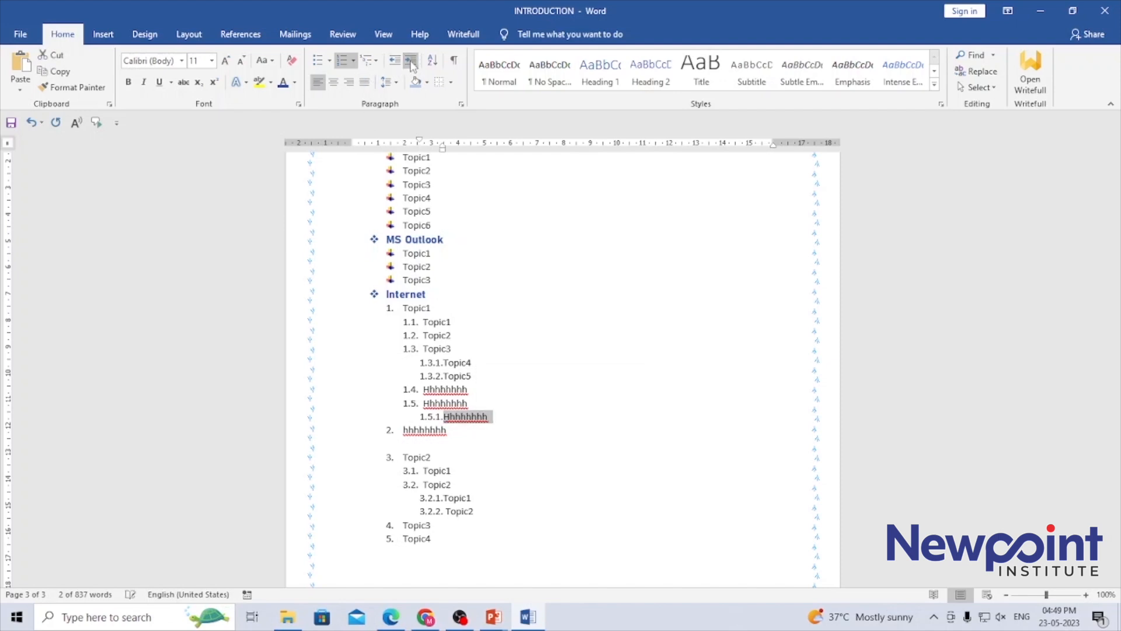
pyautogui.click(517, 533)
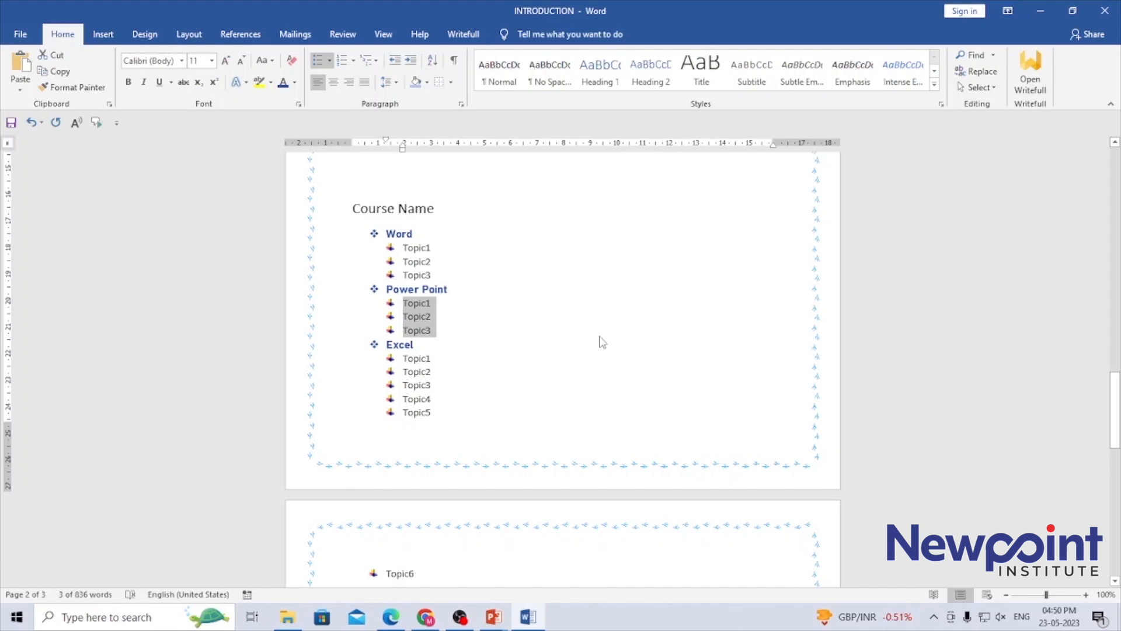
# Step: Sort the three topics under Power Point by paragraph text in descending order
pyautogui.click(433, 62)
pyautogui.click(432, 62)
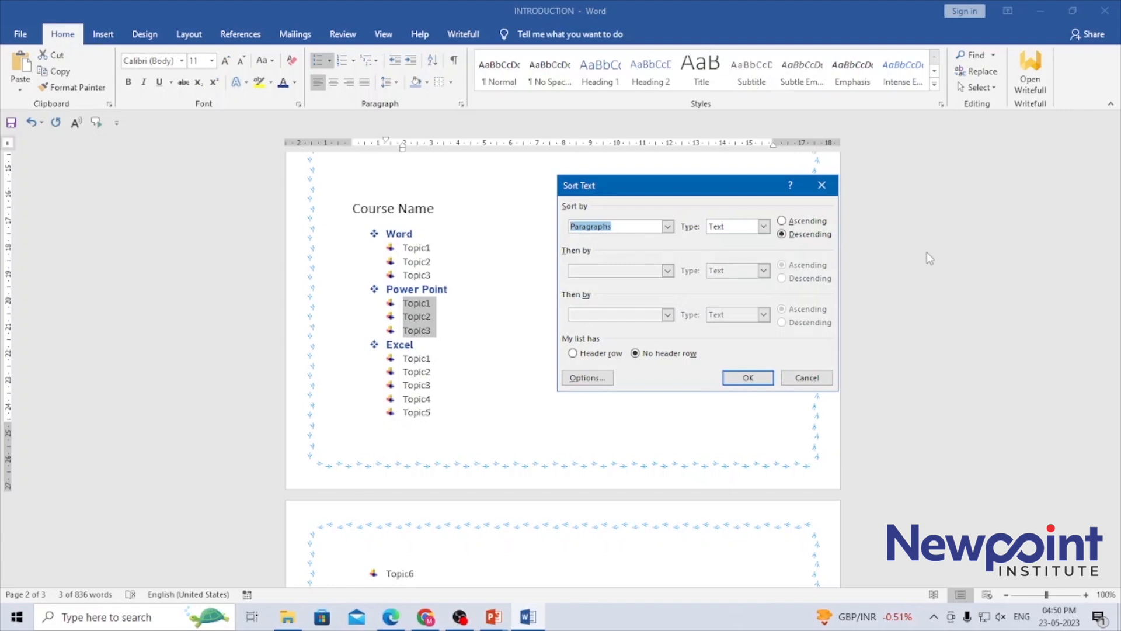
pyautogui.click(782, 222)
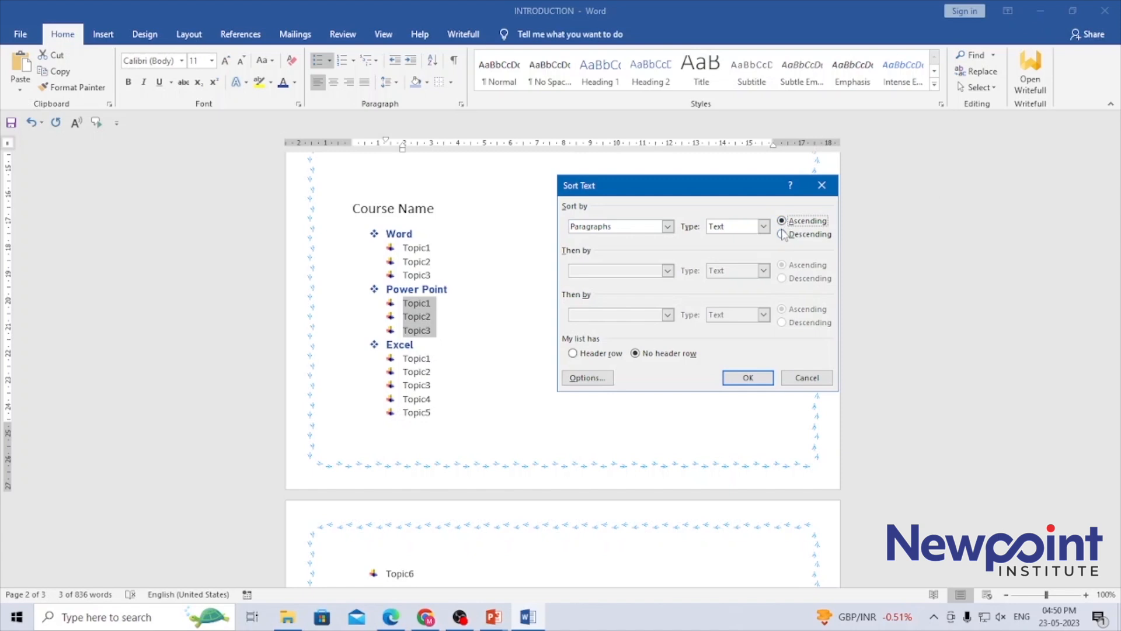
pyautogui.click(783, 234)
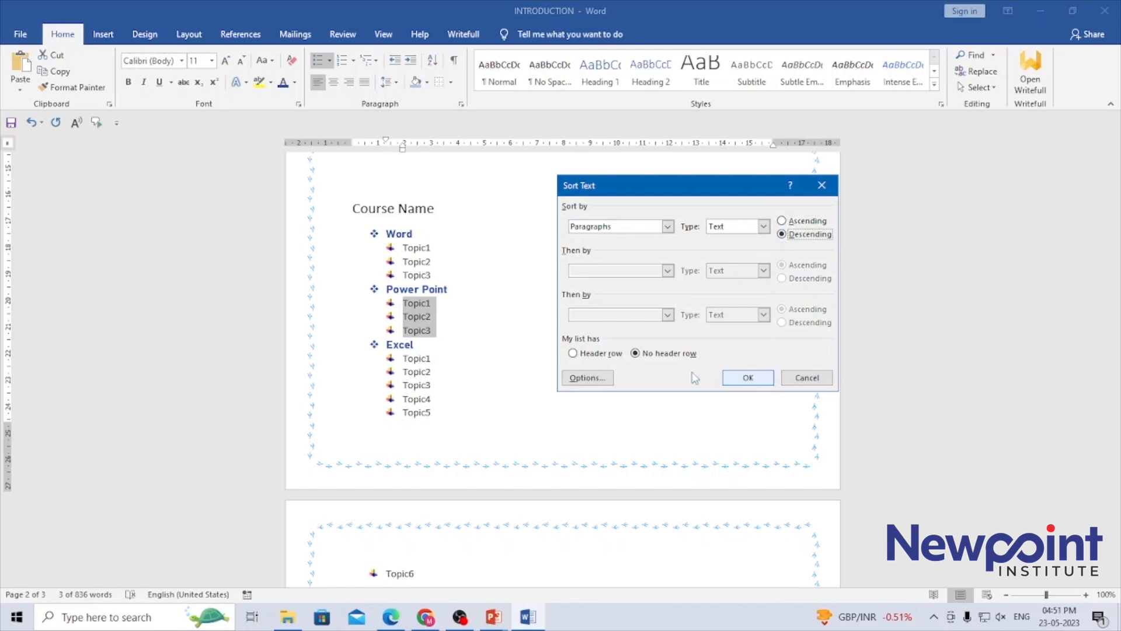
pyautogui.click(737, 379)
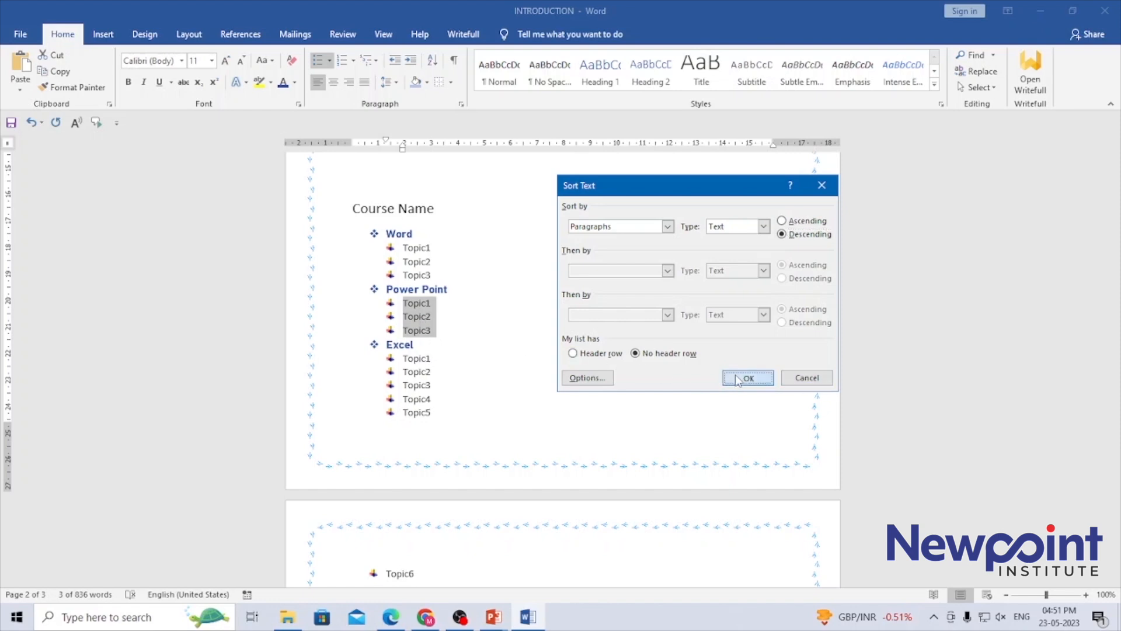
pyautogui.click(449, 334)
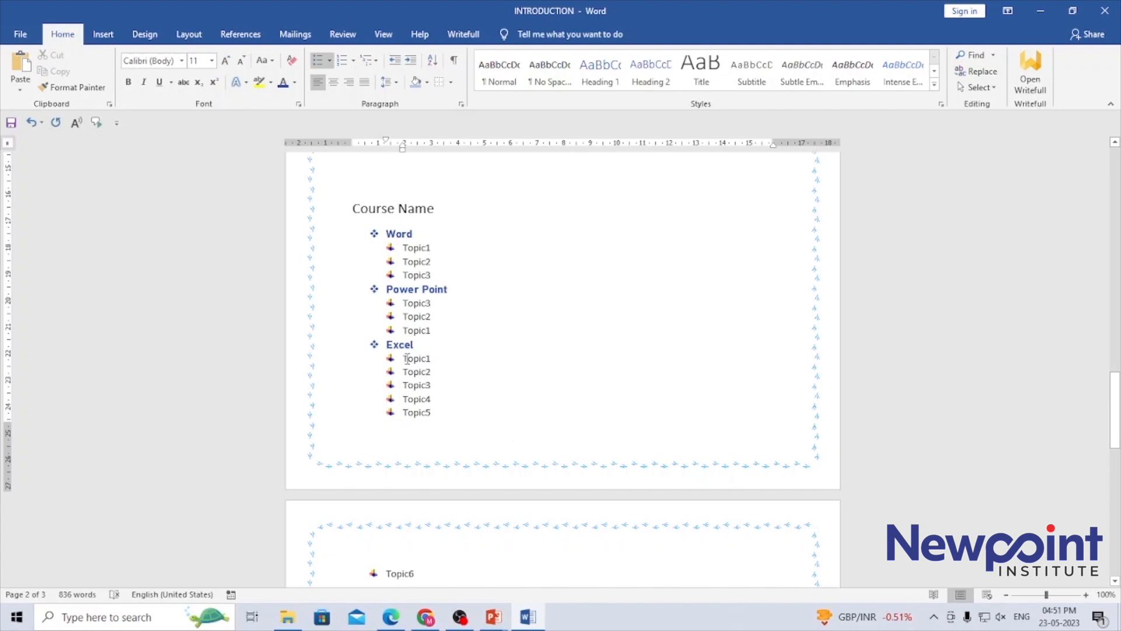
# Step: Sort Topic1 to Topic5 under Excel by paragraph text in descending order
pyautogui.moveTo(407, 358); pyautogui.dragTo(436, 416)
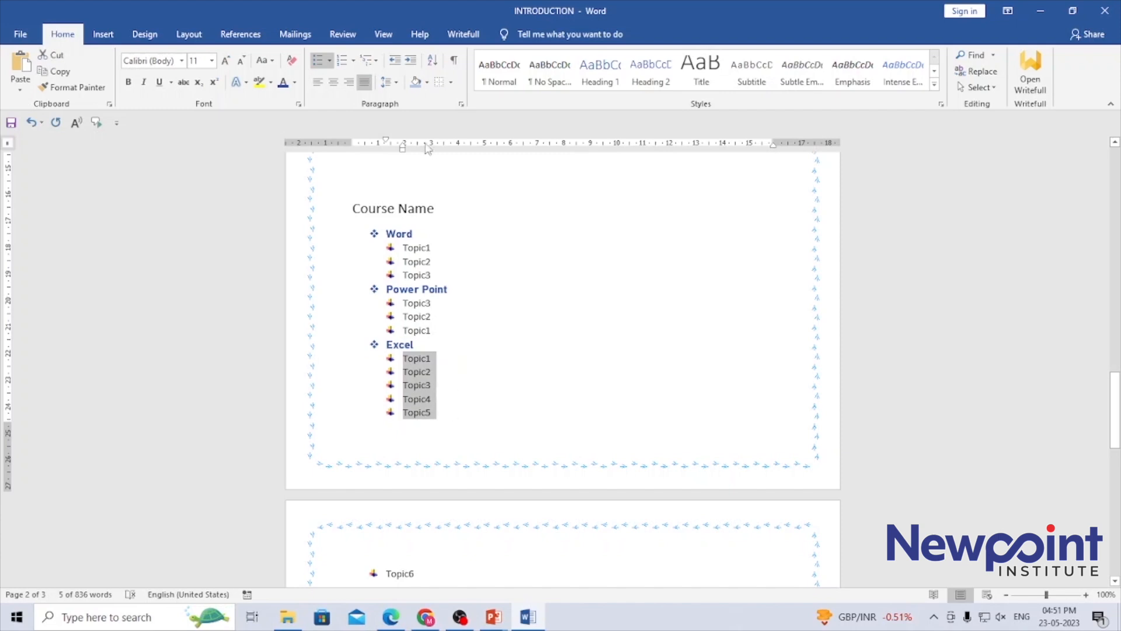
pyautogui.click(432, 60)
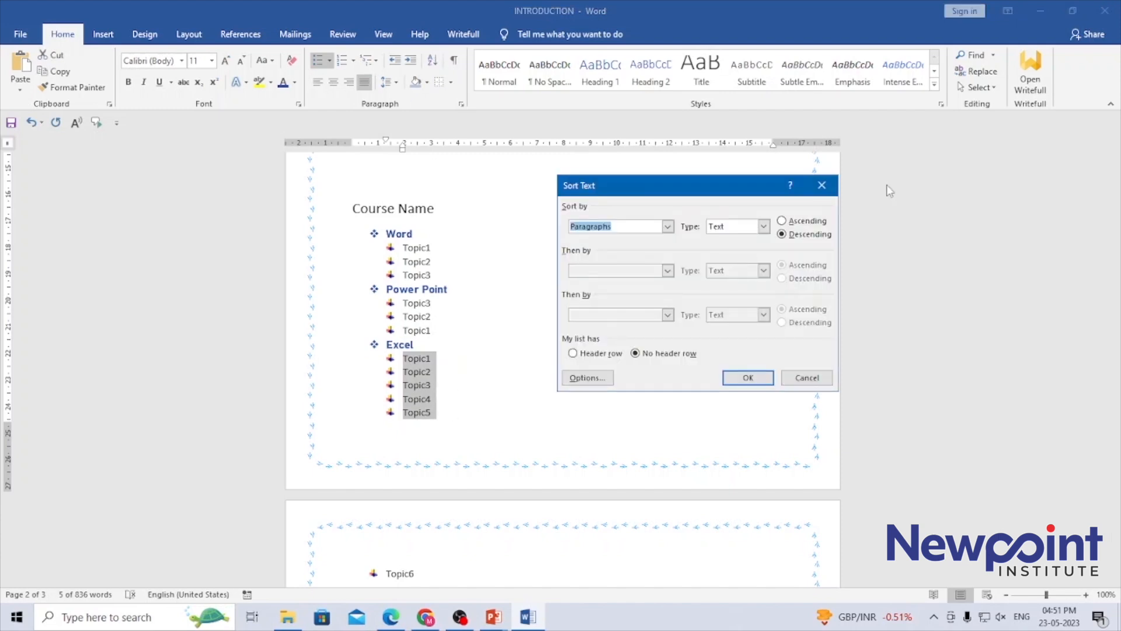
pyautogui.click(795, 235)
pyautogui.click(757, 378)
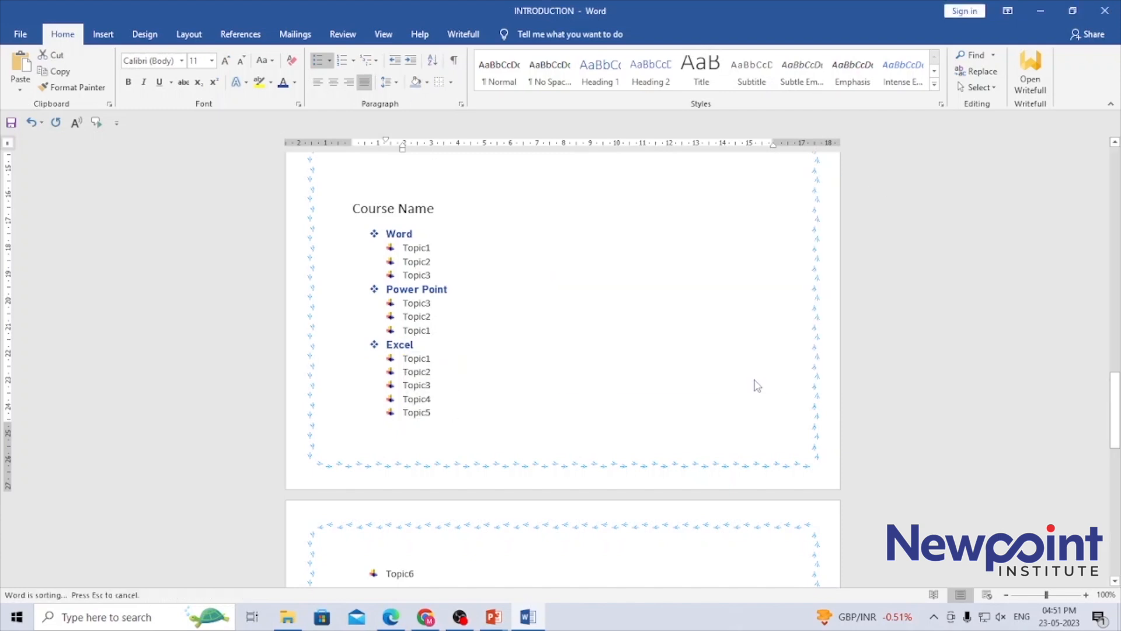
pyautogui.click(438, 386)
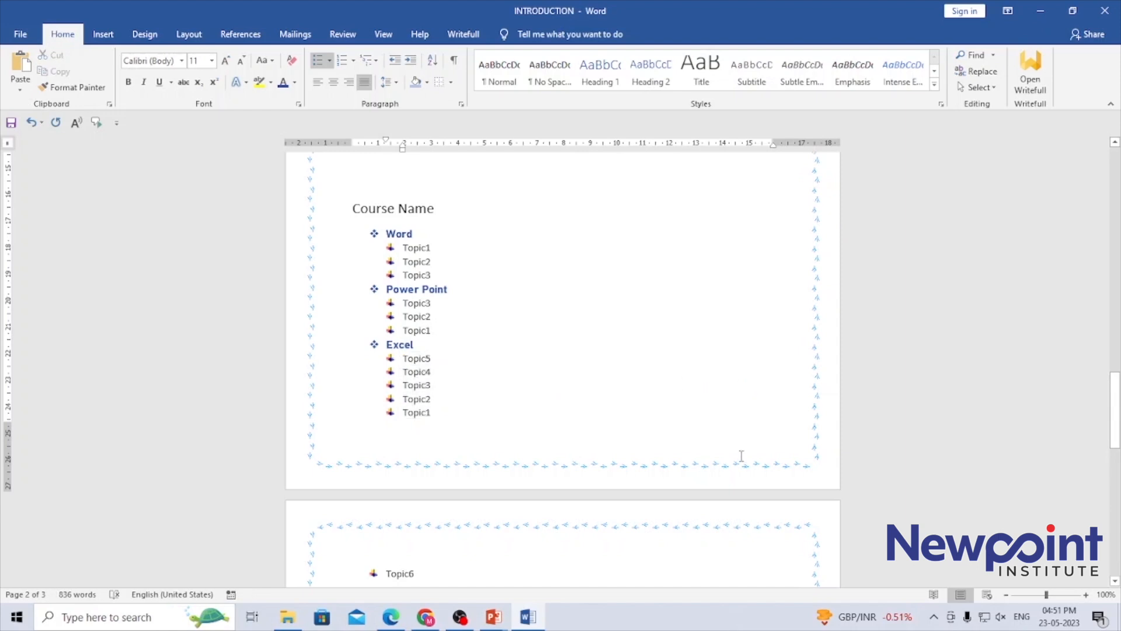
# Step: Sort the five topics under Excel by paragraph text in ascending order
pyautogui.moveTo(438, 415); pyautogui.dragTo(399, 357)
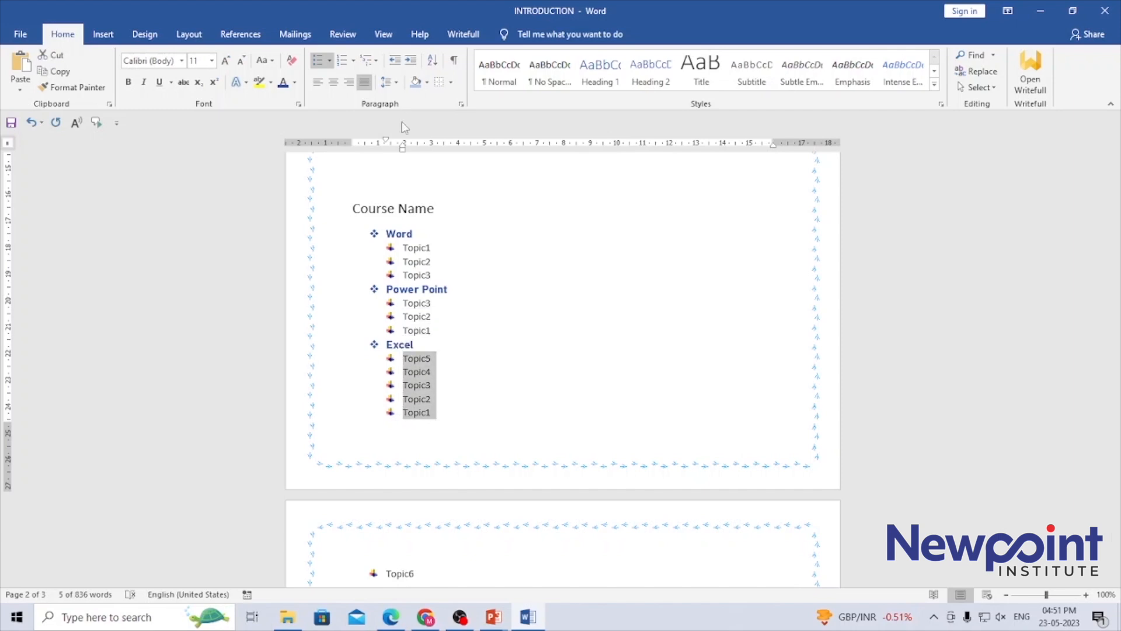
pyautogui.click(432, 61)
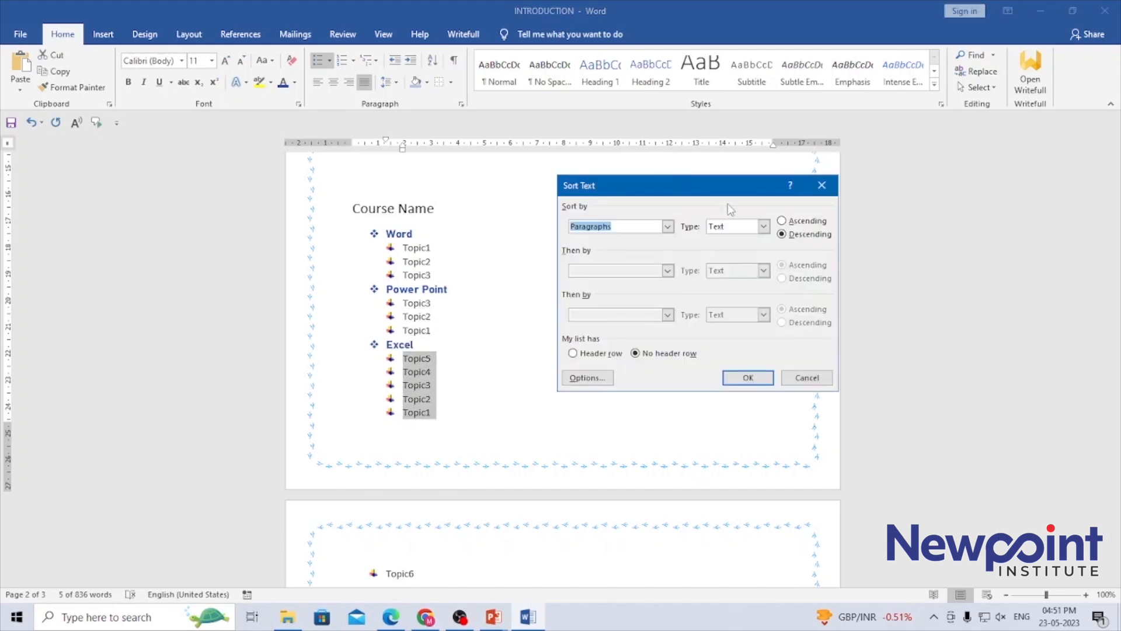
pyautogui.click(782, 221)
pyautogui.click(748, 377)
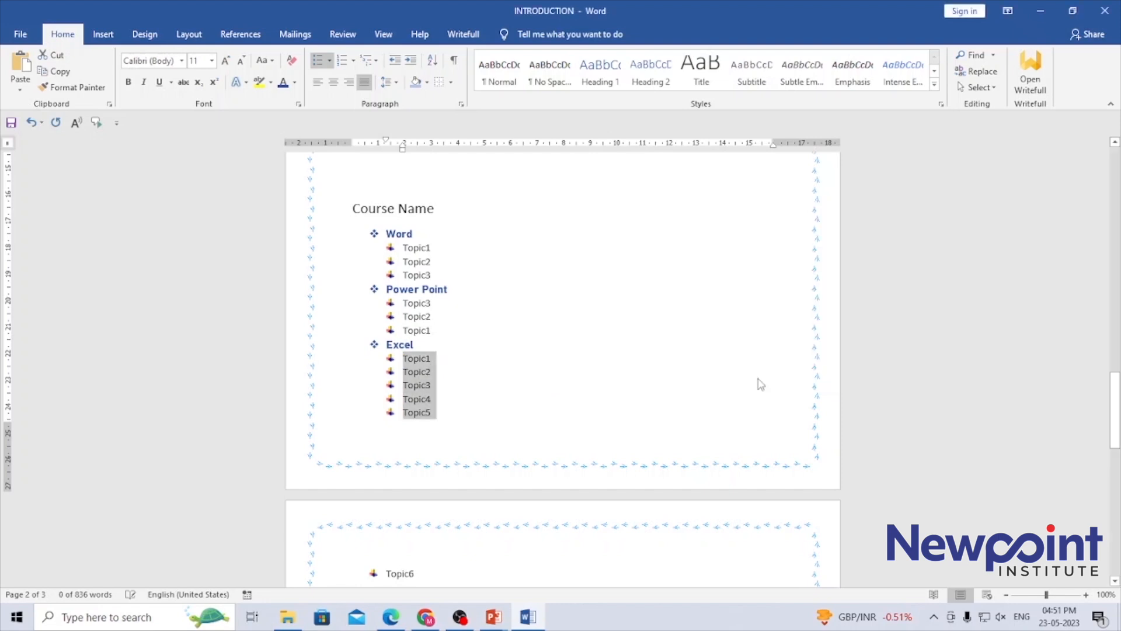
pyautogui.click(655, 373)
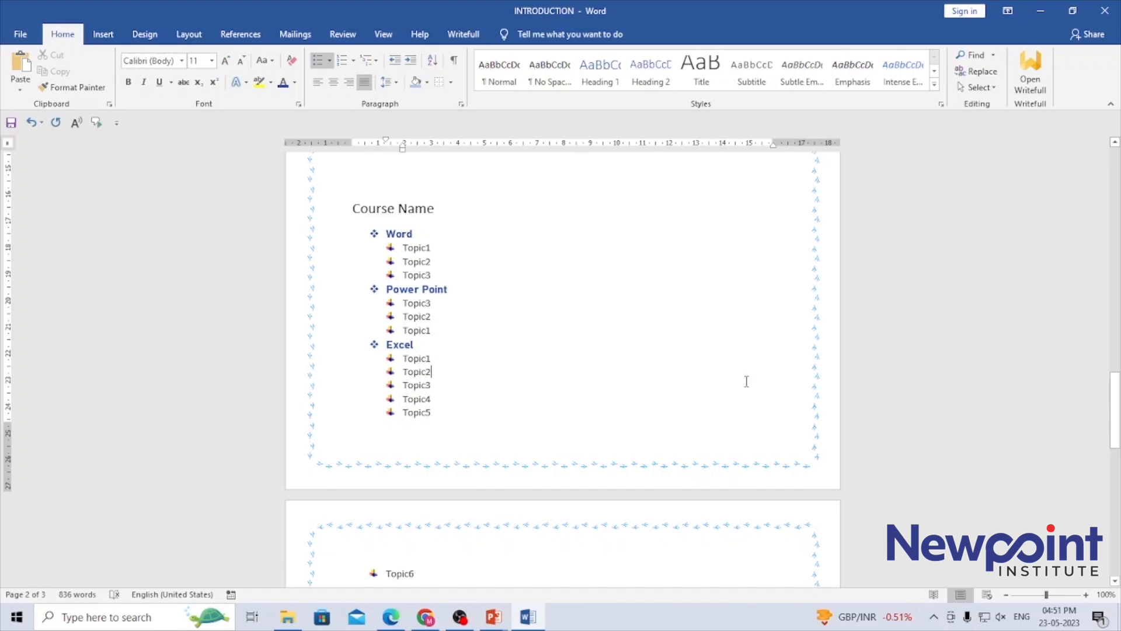
# Step: Enter five people's first names as separate paragraphs in the blank area between the last body paragraph and the Course Name heading
pyautogui.moveTo(1115, 416); pyautogui.dragTo(1116, 376)
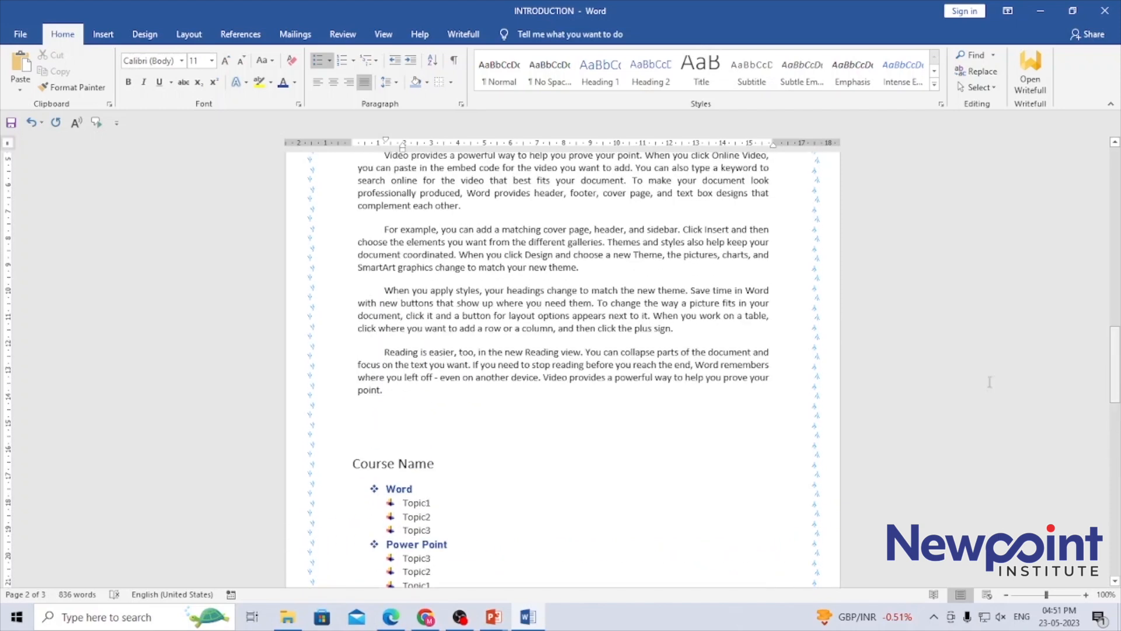
pyautogui.click(425, 423)
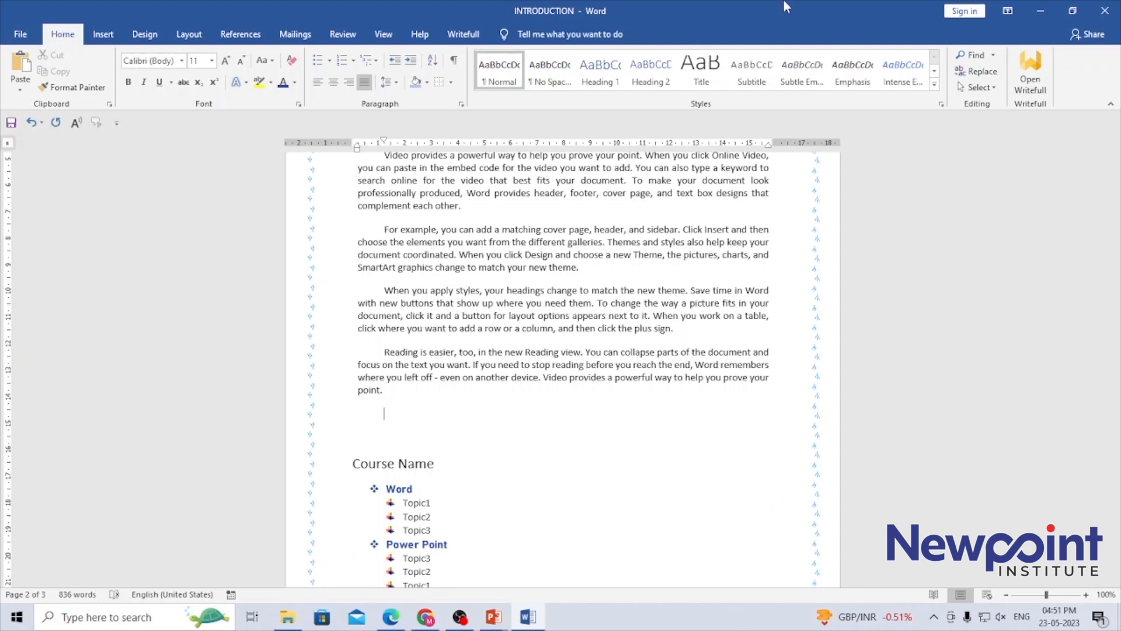
pyautogui.write('sharma')
pyautogui.press('Return')
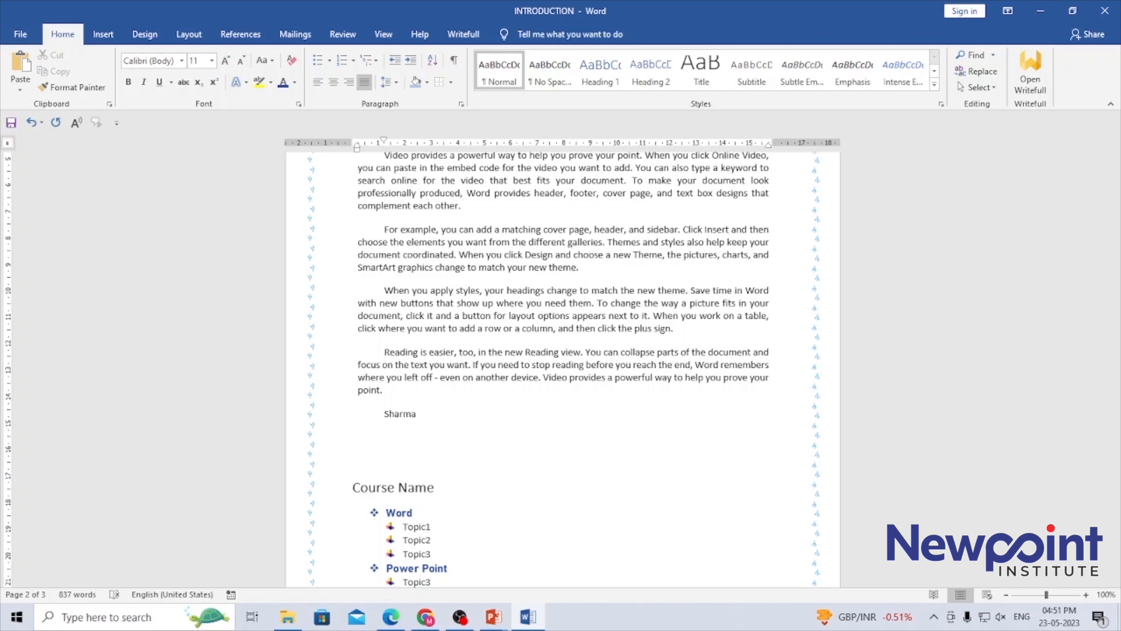
pyautogui.write('aniket')
pyautogui.press('Return')
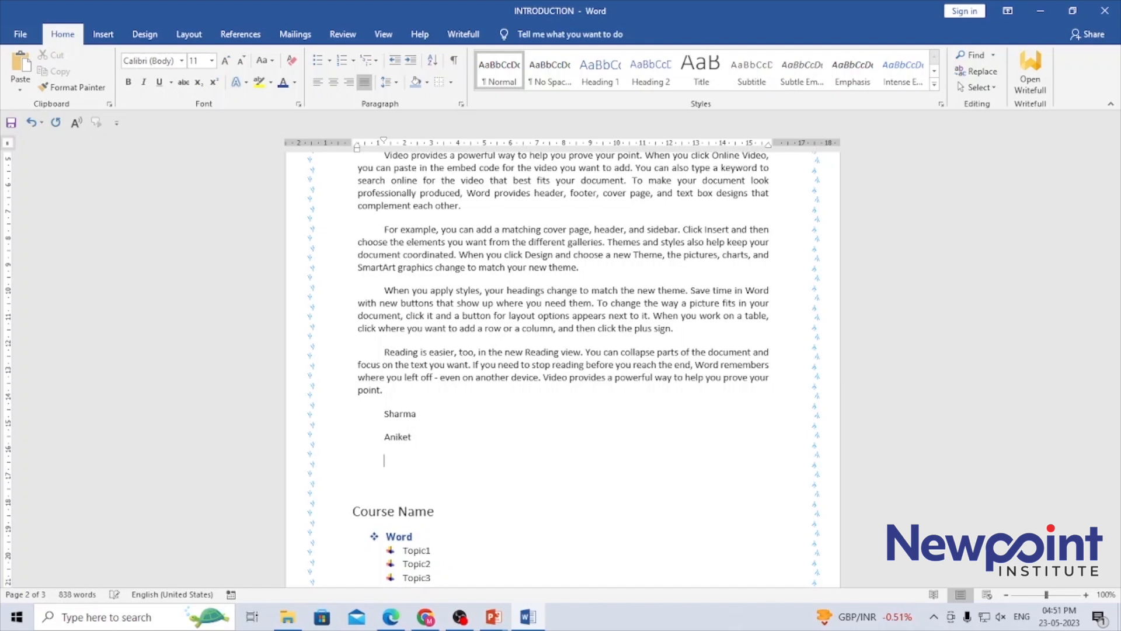
pyautogui.write('vashim')
pyautogui.press('Return')
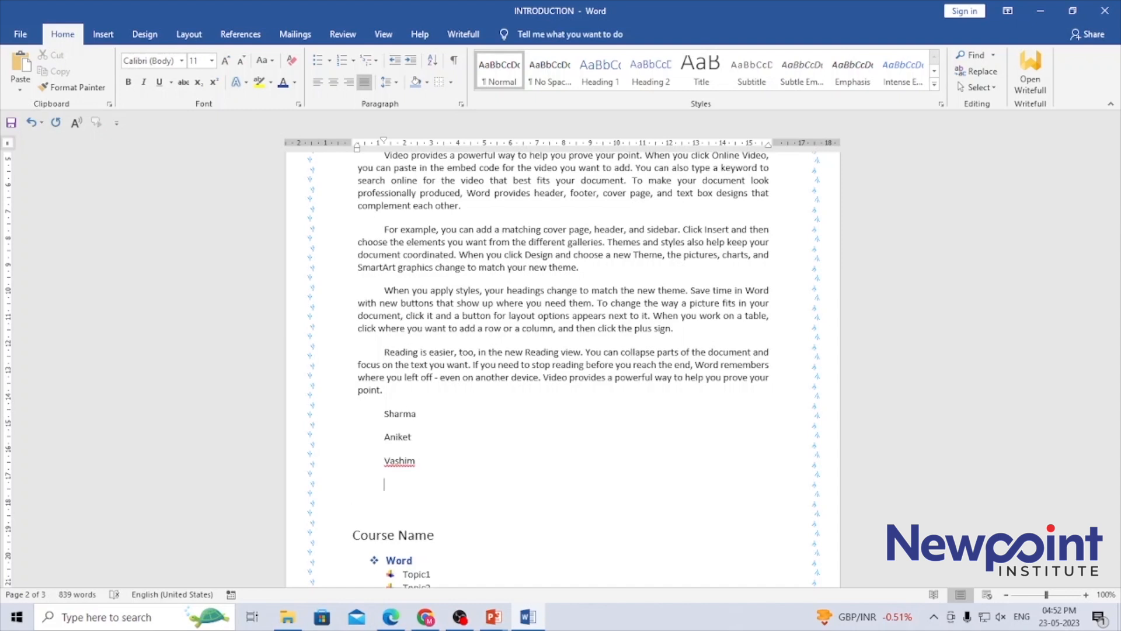
pyautogui.write('heena')
pyautogui.press('Return')
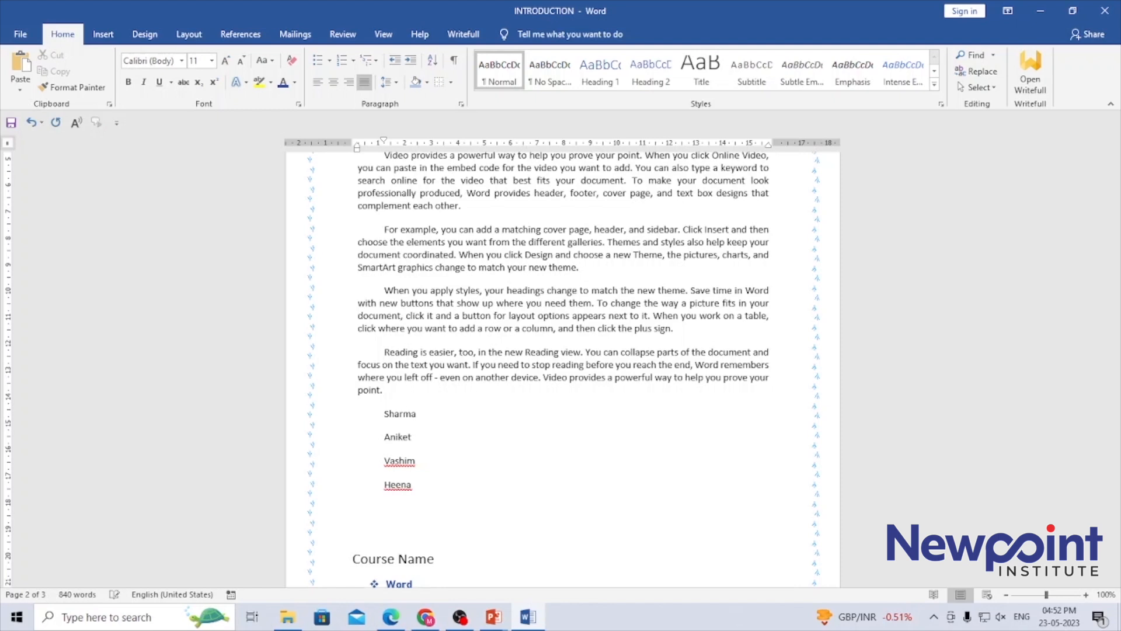
pyautogui.write('anita')
pyautogui.press('Return')
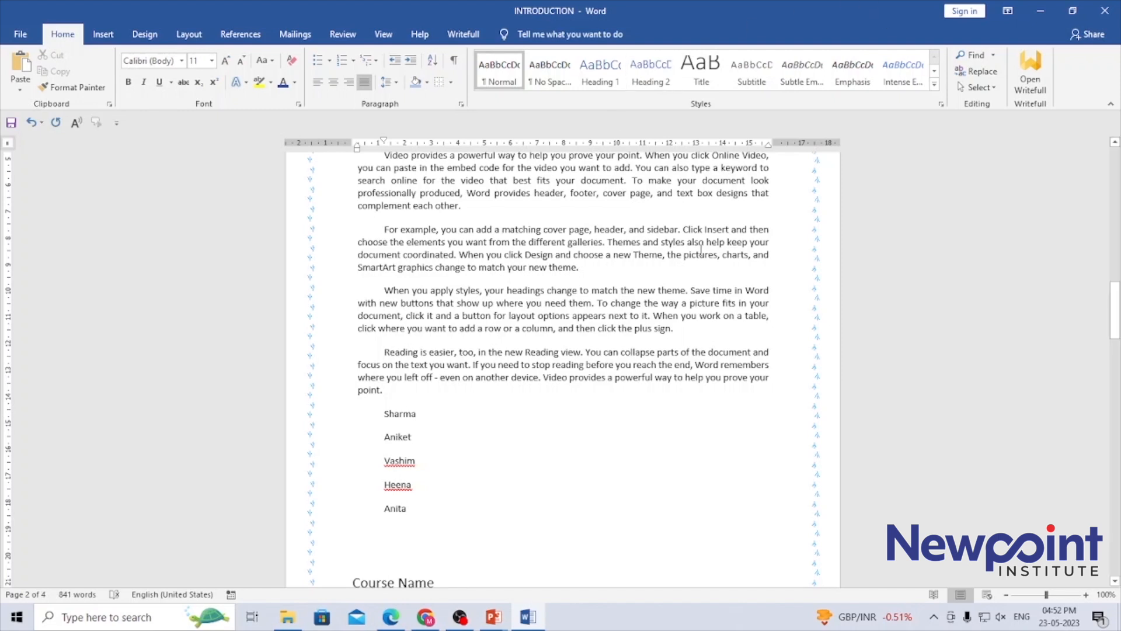
# Step: Sort the five names above Course Name by paragraph text in ascending order
pyautogui.moveTo(384, 413); pyautogui.dragTo(416, 515)
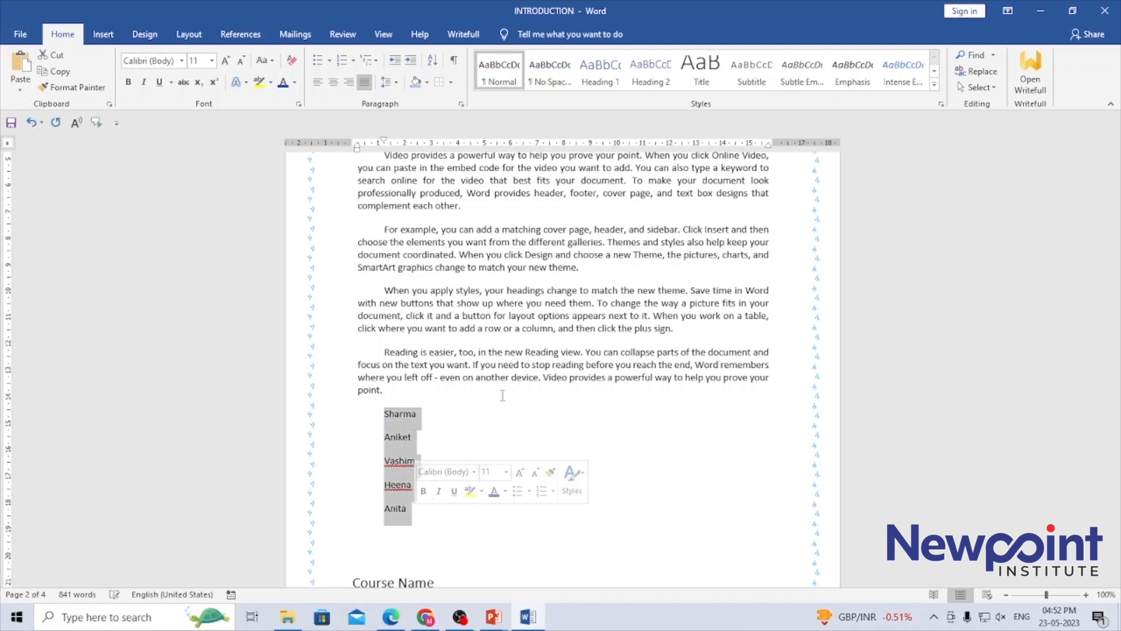
pyautogui.click(432, 62)
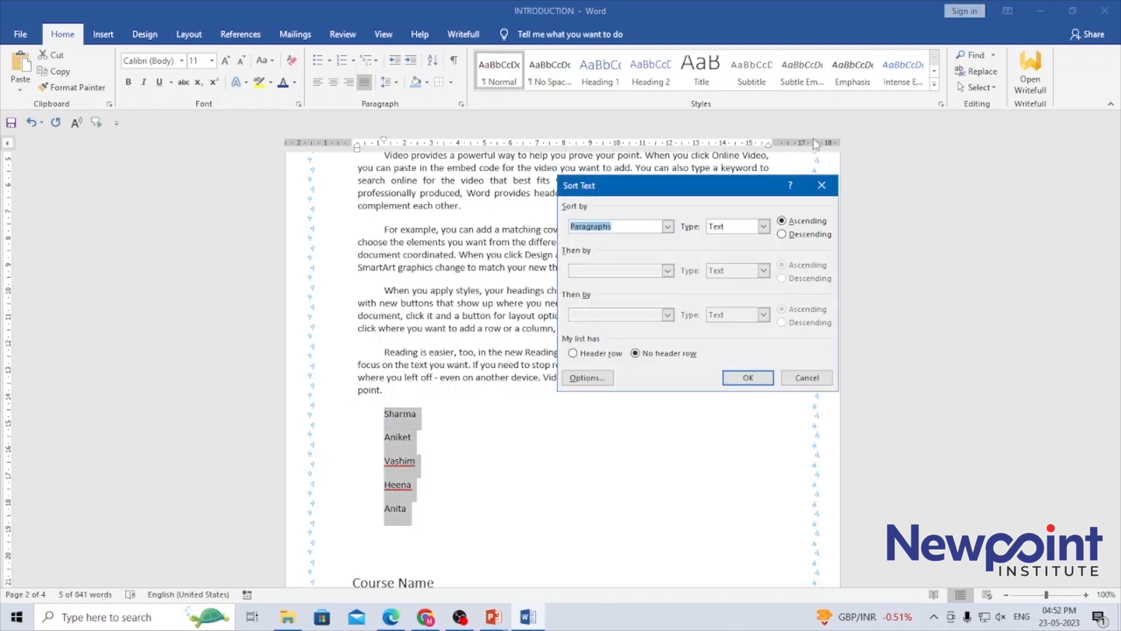
pyautogui.click(751, 377)
pyautogui.click(425, 434)
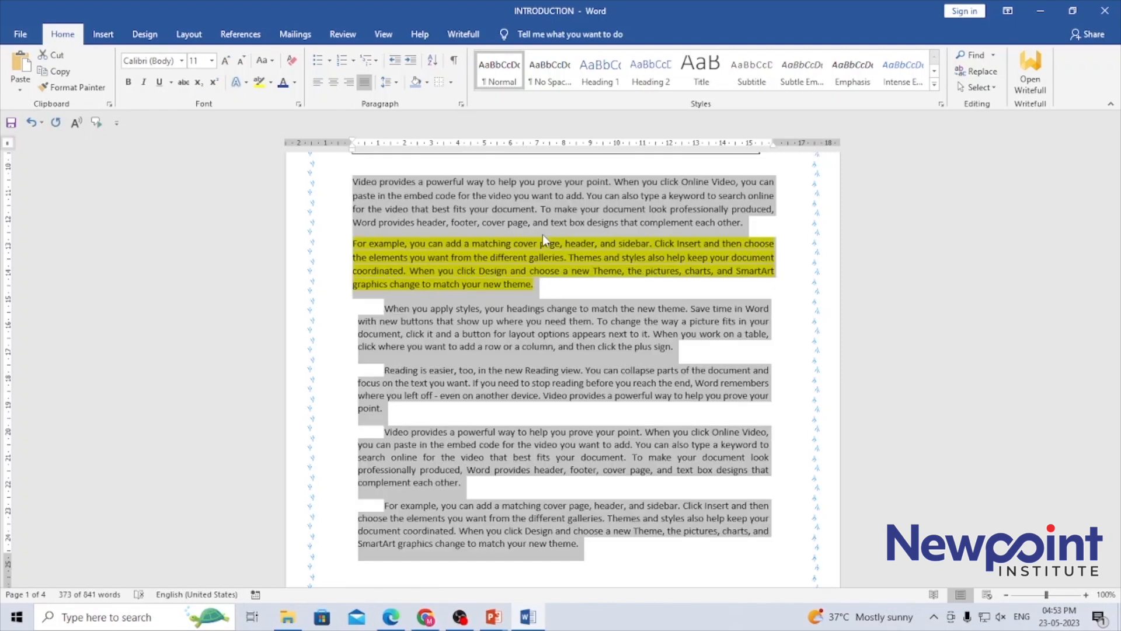
# Step: Show paragraph marks and hidden formatting symbols, and examine them in the body text, the item table and the lists
pyautogui.click(454, 61)
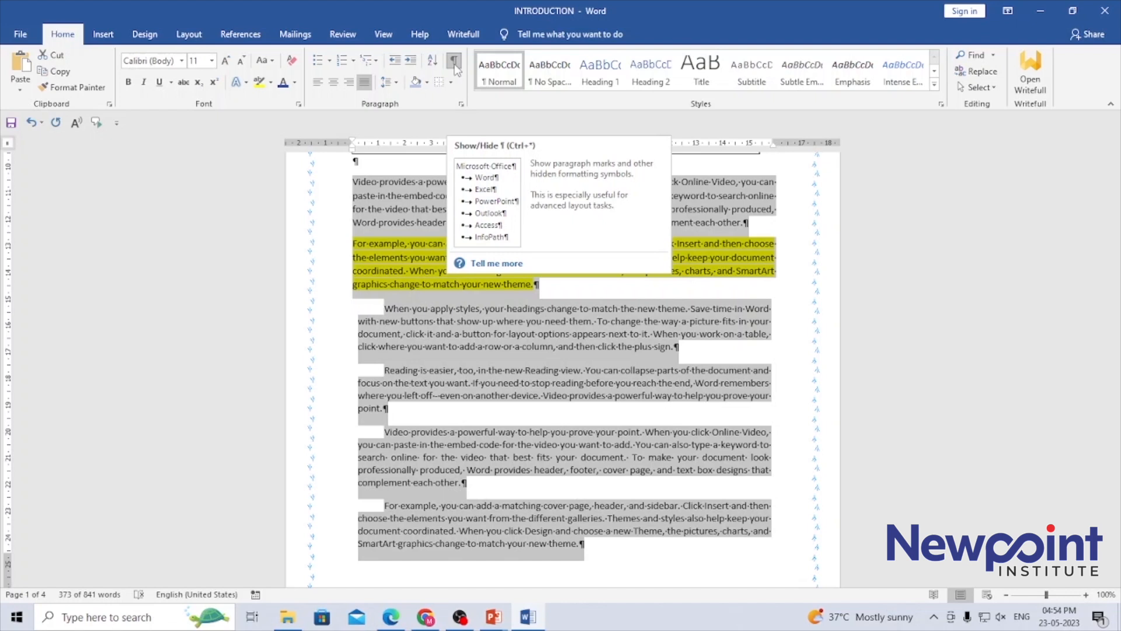
pyautogui.click(601, 354)
pyautogui.moveTo(1116, 235); pyautogui.dragTo(1117, 345)
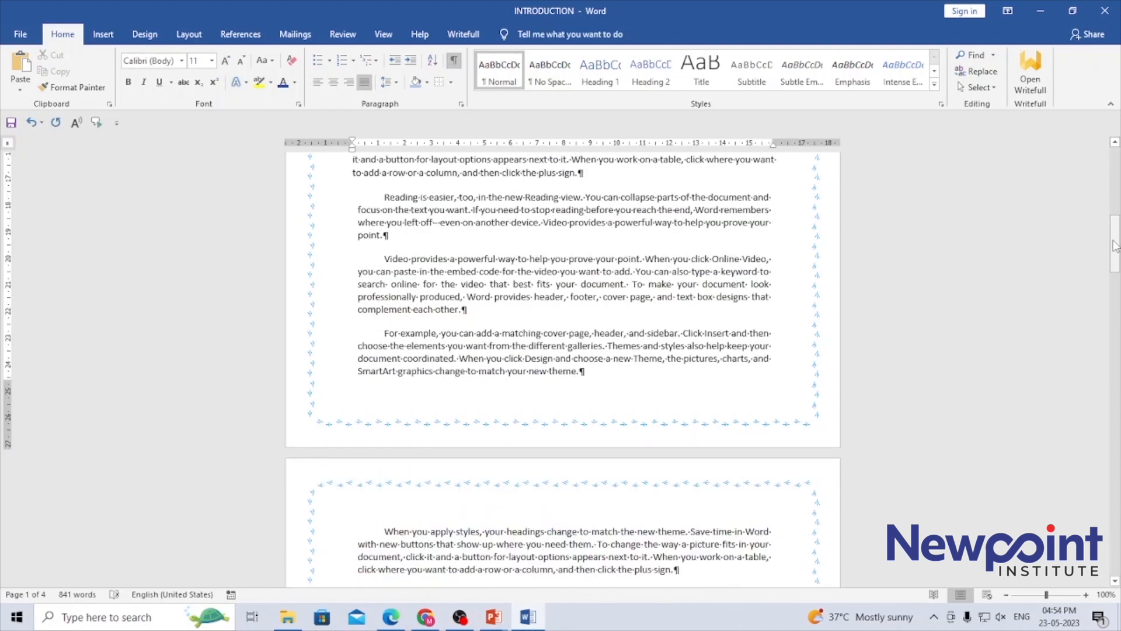
pyautogui.moveTo(1116, 242); pyautogui.dragTo(1116, 212)
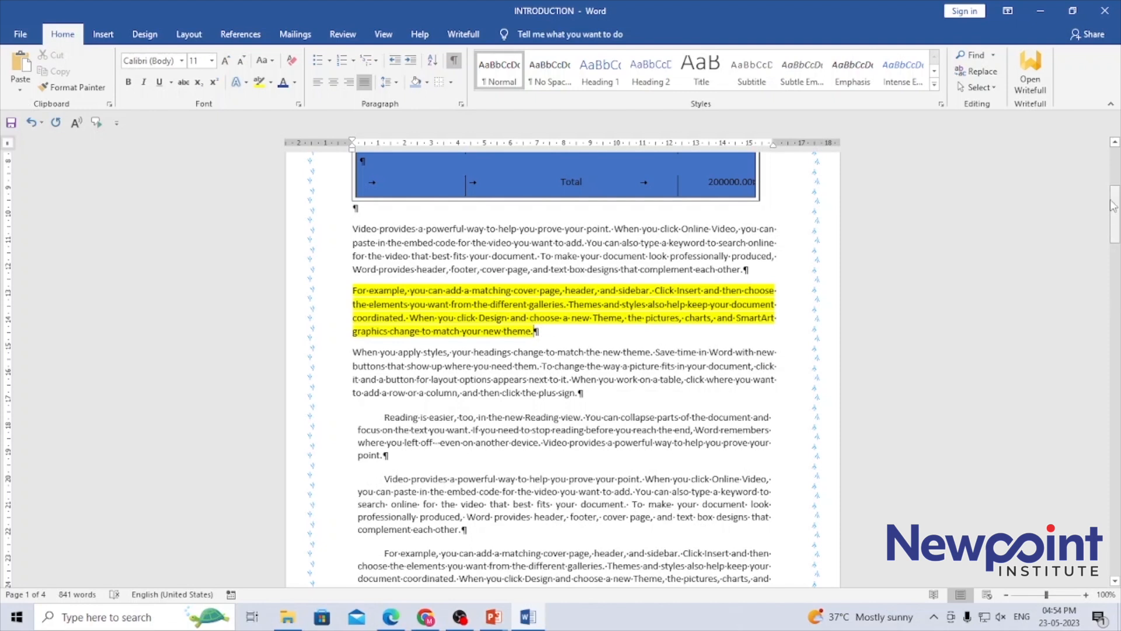
pyautogui.scroll(4, 402, 193)
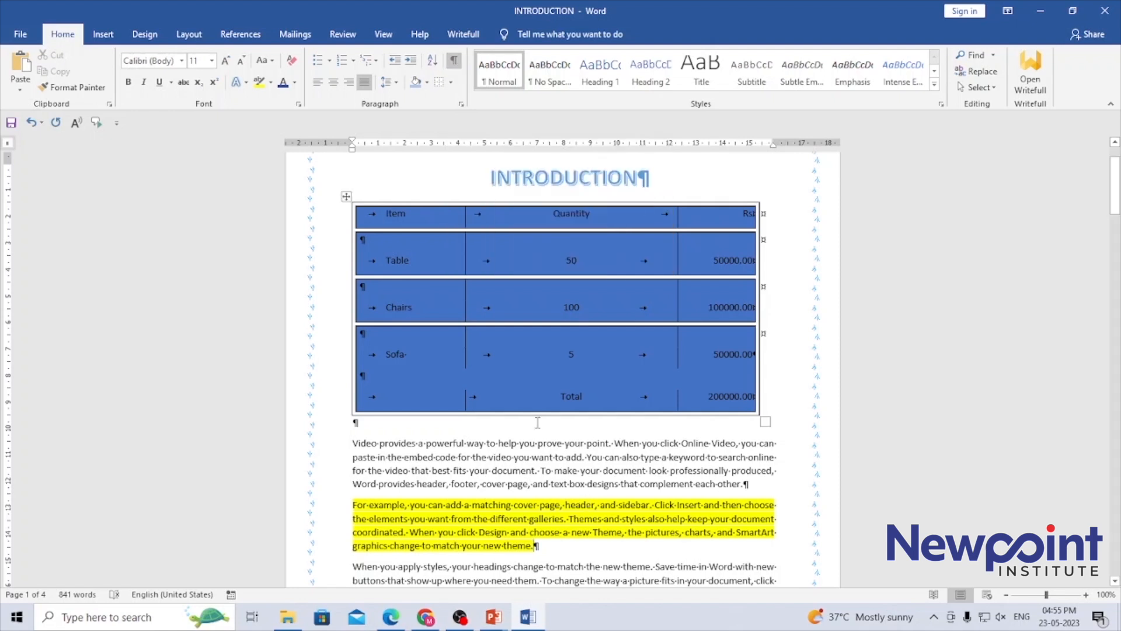
pyautogui.moveTo(1116, 186); pyautogui.dragTo(1119, 340)
pyautogui.click(382, 372)
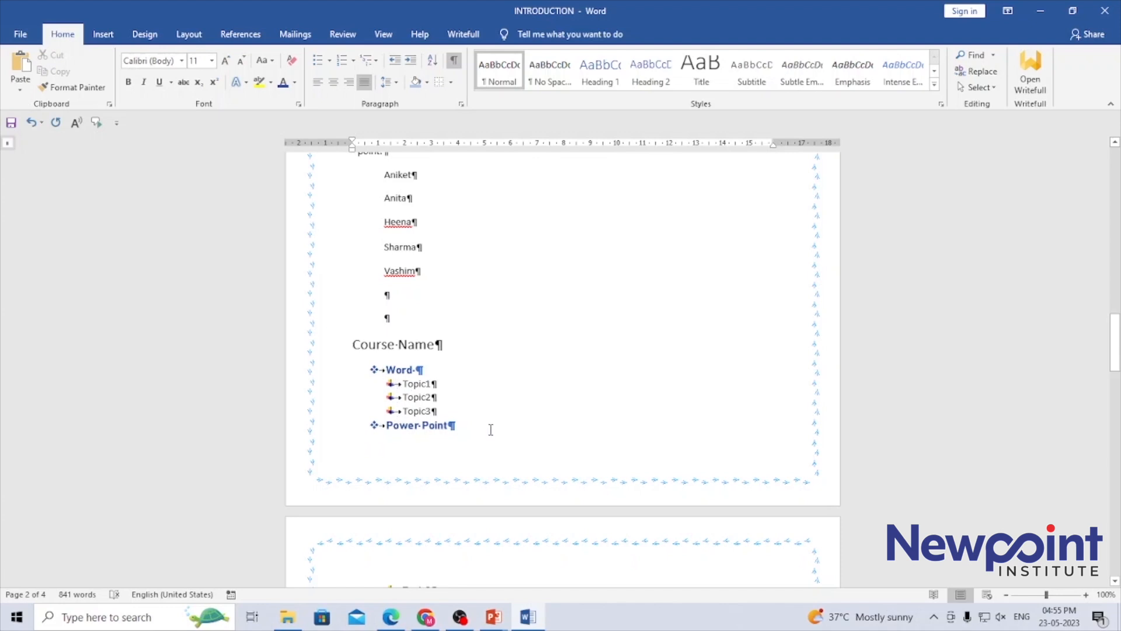
# Step: Delete the empty paragraphs after the last Topic4 item at the document's end, and hide the formatting marks
pyautogui.moveTo(1119, 349); pyautogui.dragTo(1119, 447)
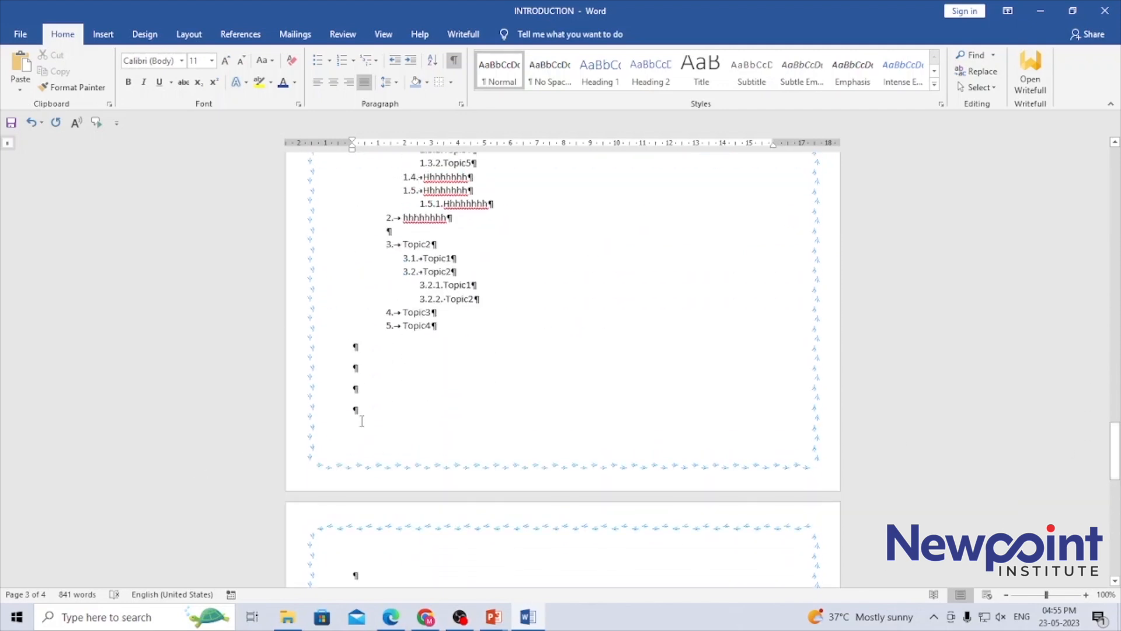
pyautogui.click(442, 325)
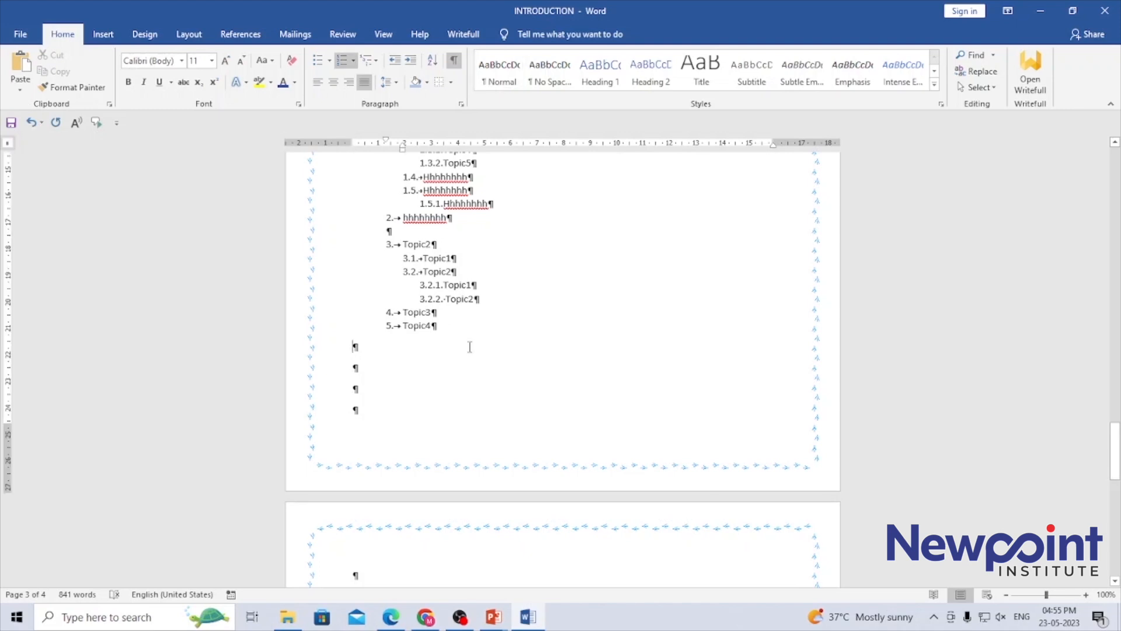
pyautogui.scroll(2, 469, 346)
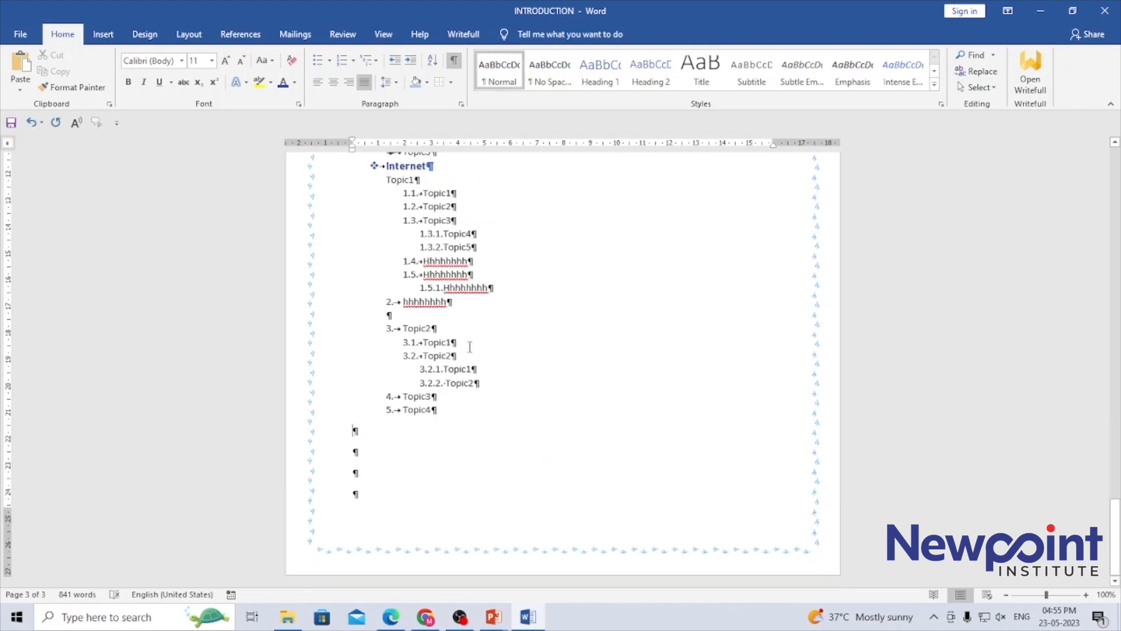
pyautogui.press('Delete')
pyautogui.press('Delete')
pyautogui.press('Delete')
pyautogui.press('BackSpace')
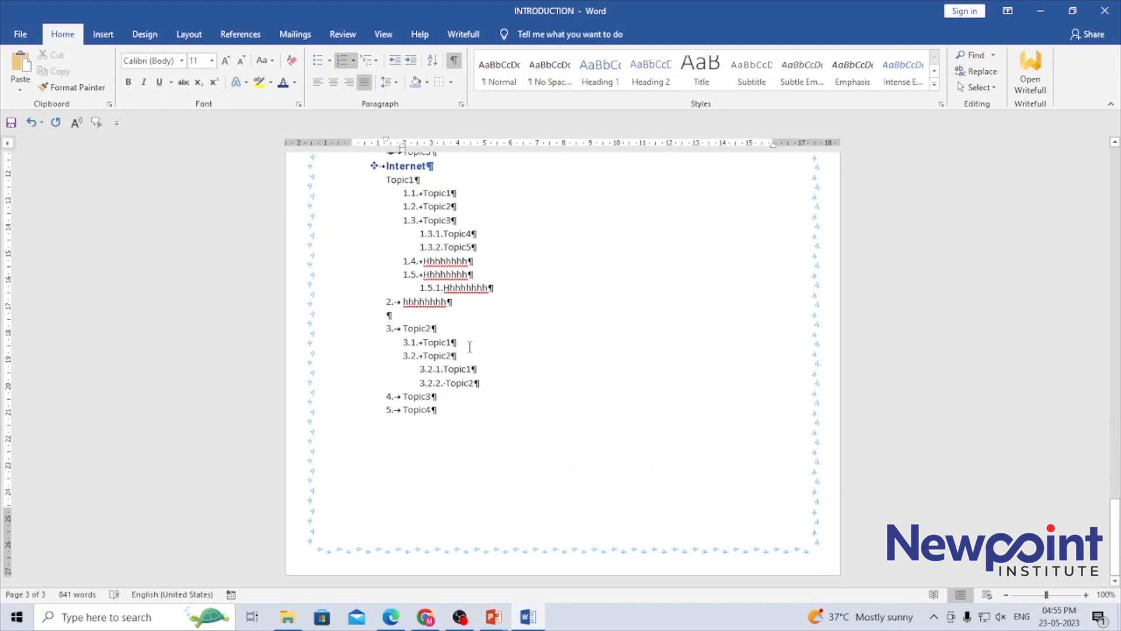
pyautogui.click(455, 62)
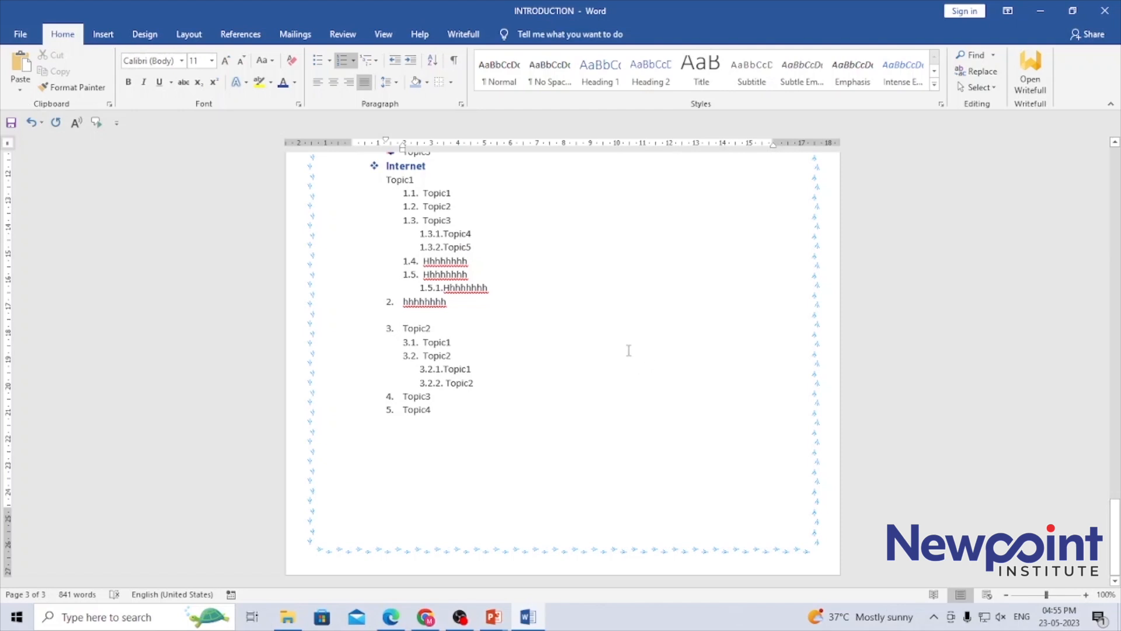